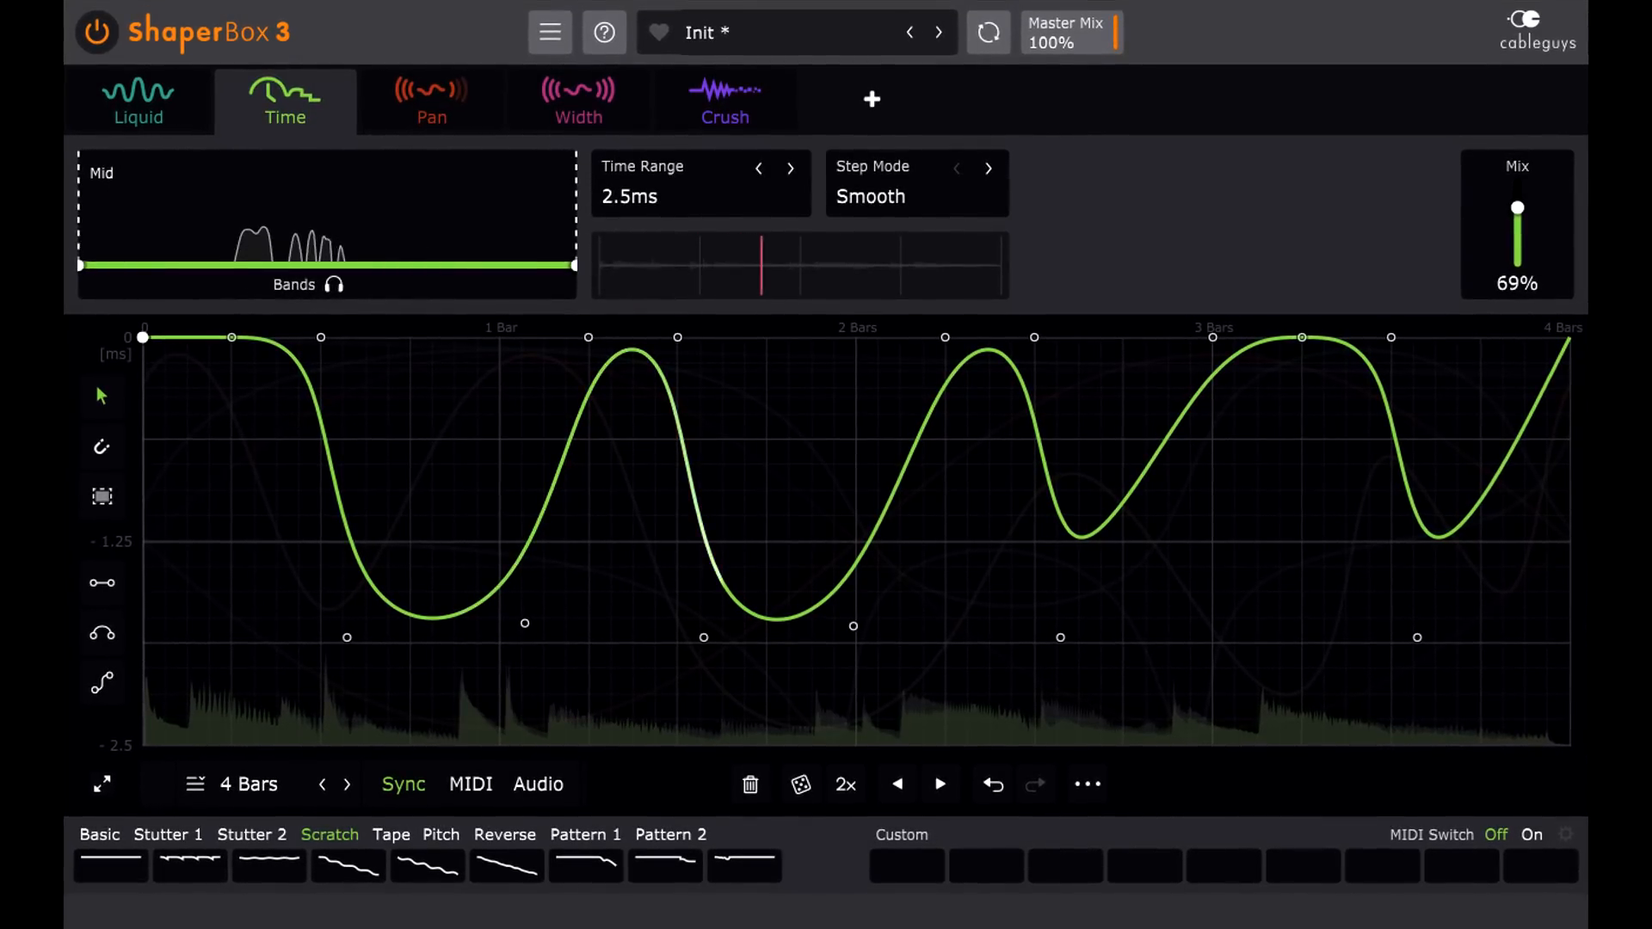
Step: Show the Liquid shaper's settings and select its Feedback parameter
{"action": "left_click", "coordinate": [152, 132]}
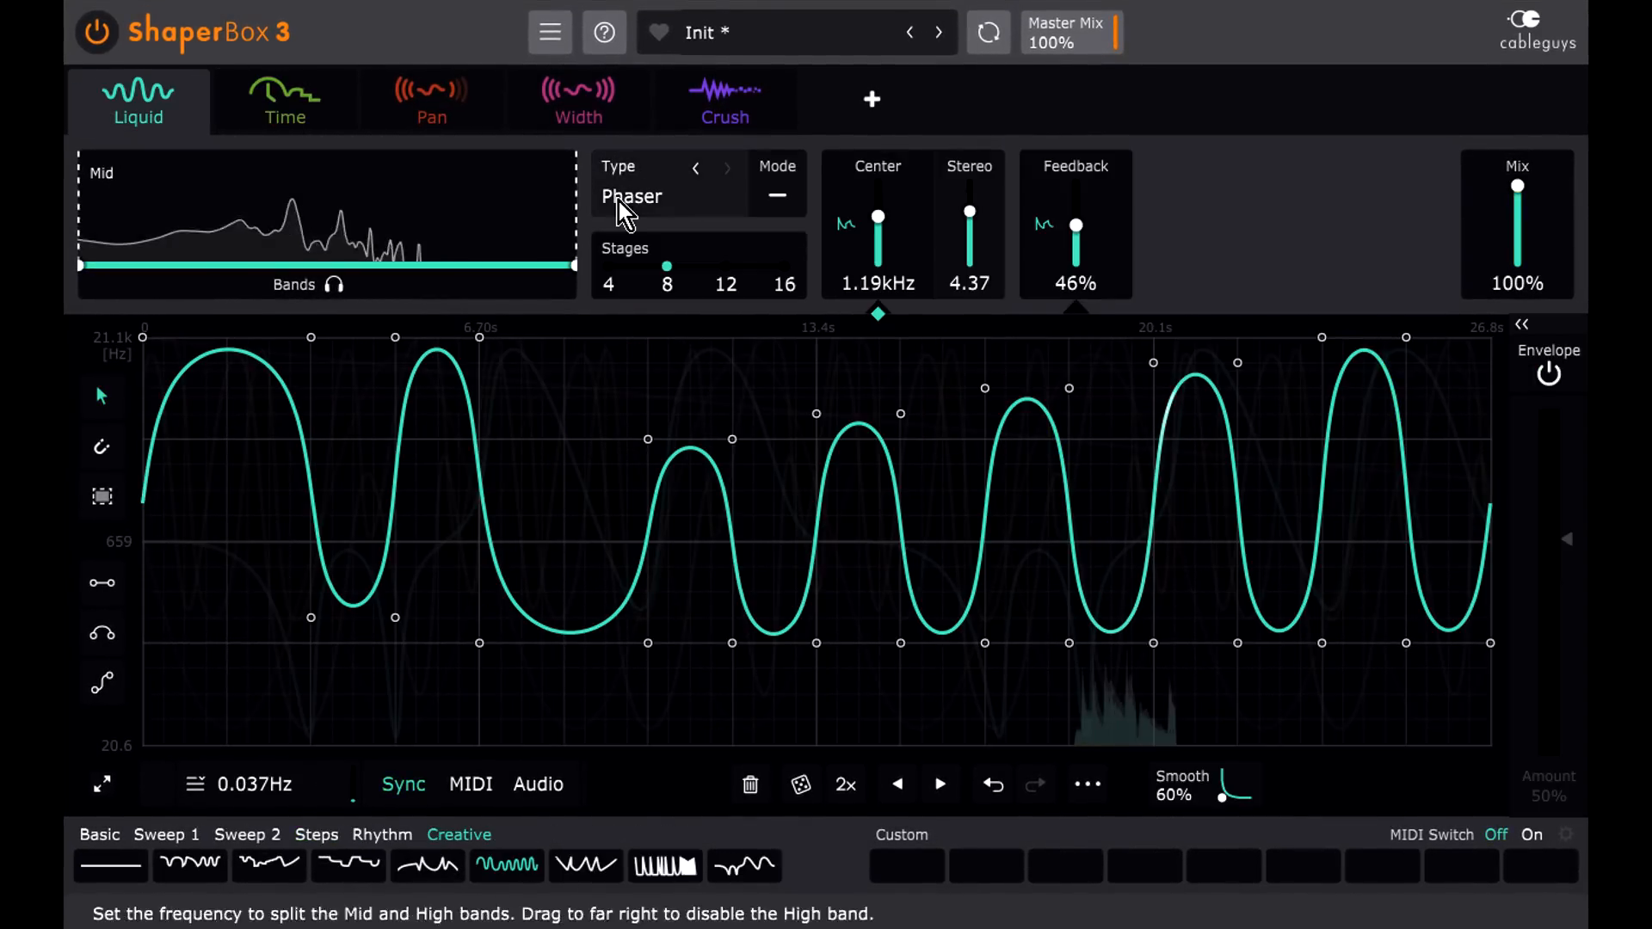
{"action": "left_click", "coordinate": [1070, 177]}
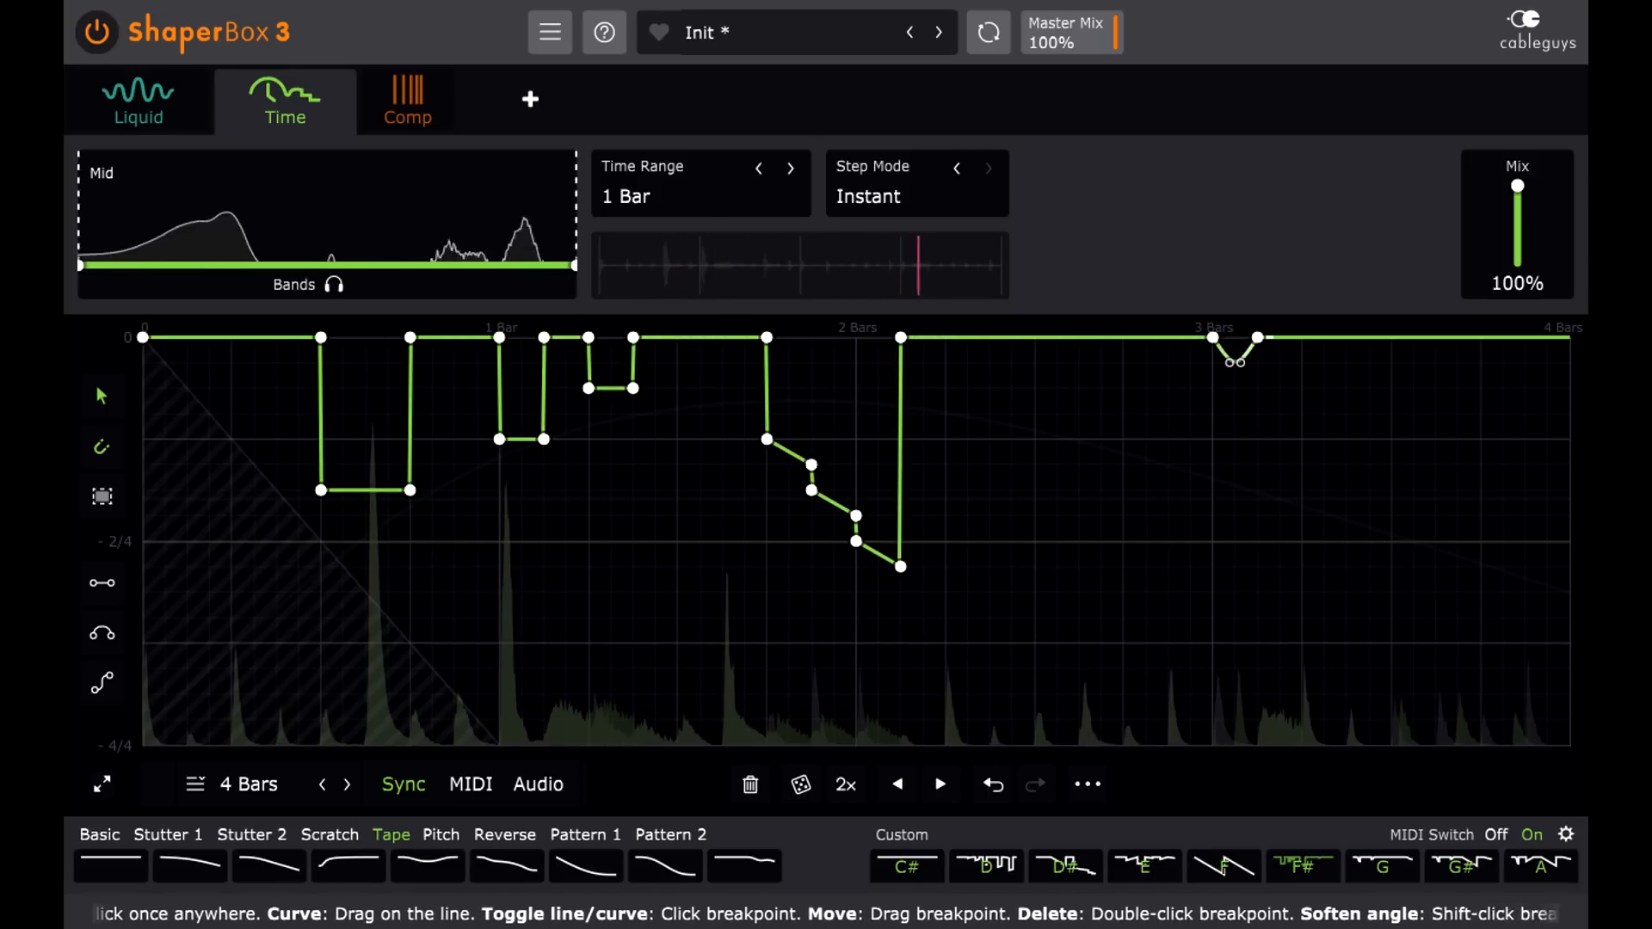
Step: Move the Liquid shaper behind Time in the effect chain and open the Comp shaper
{"action": "left_click", "coordinate": [158, 115]}
{"action": "left_click_drag", "start_coordinate": [148, 120], "coordinate": [325, 129]}
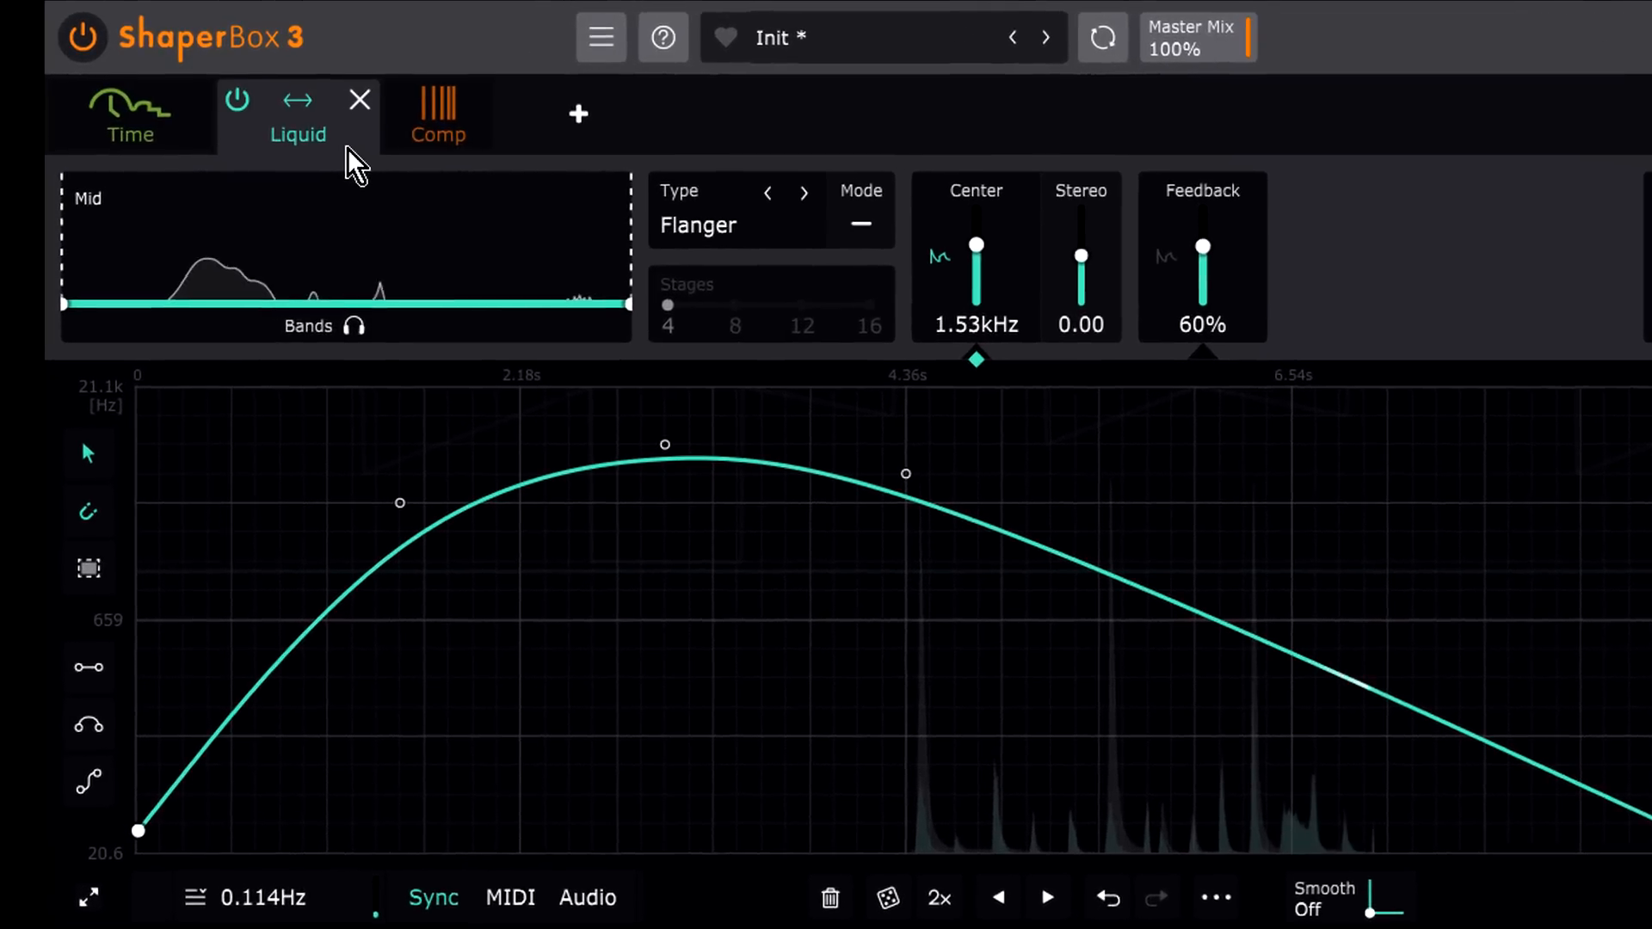
{"action": "left_click", "coordinate": [446, 158]}
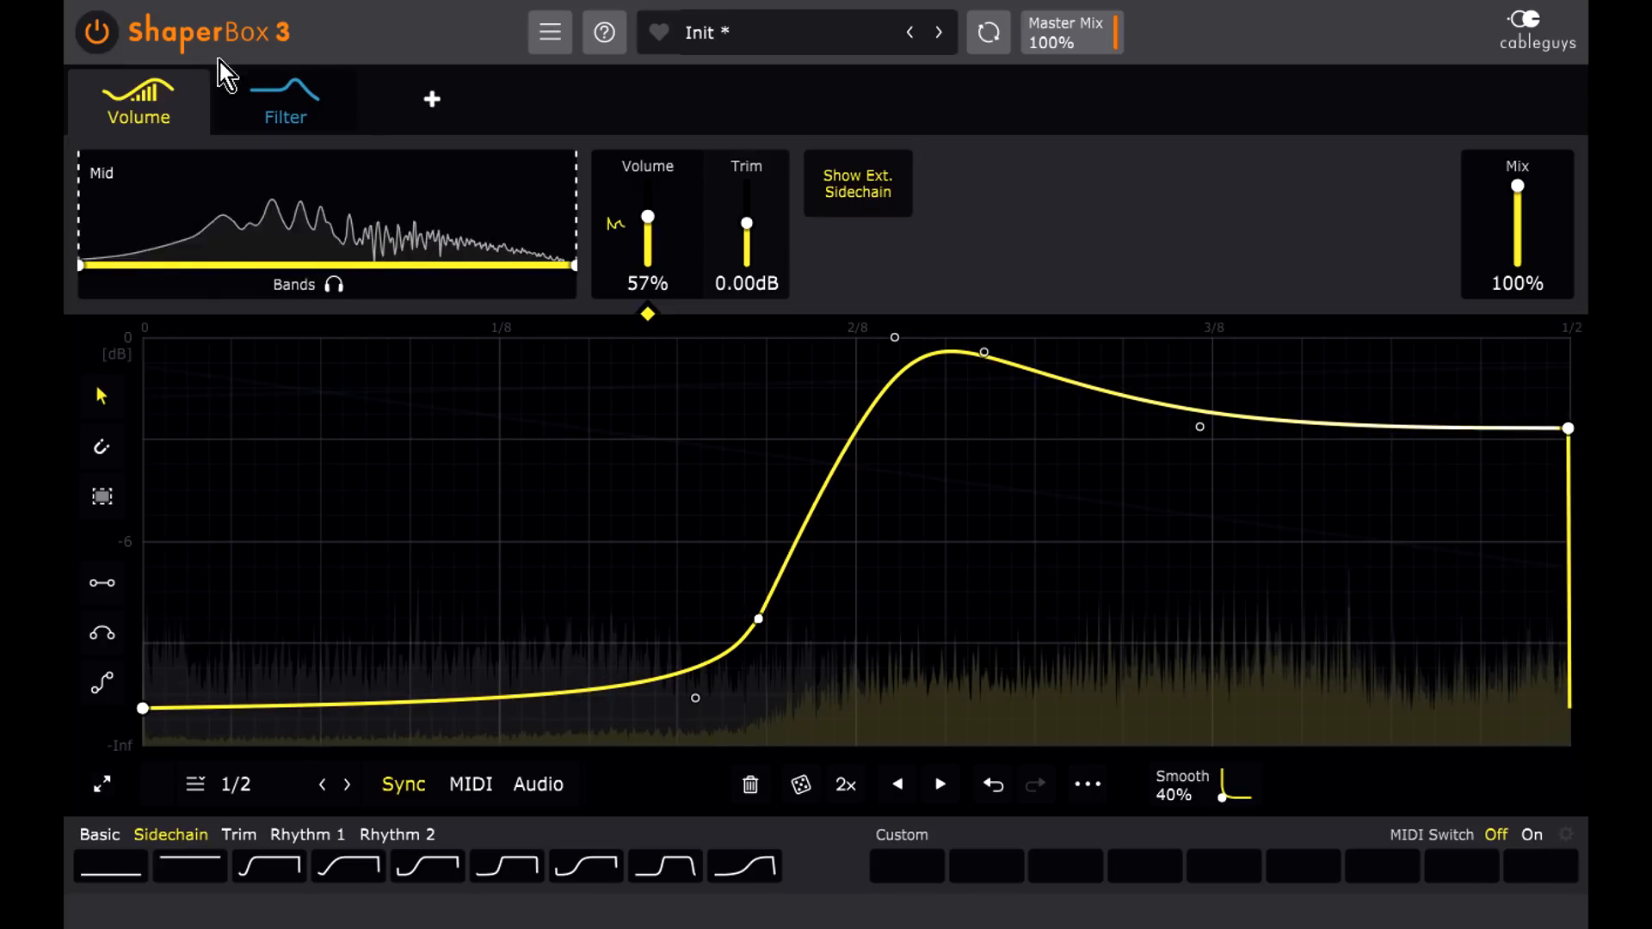
Step: Show the Filter shaper's settings and select its Resonance parameter
{"action": "left_click", "coordinate": [303, 120]}
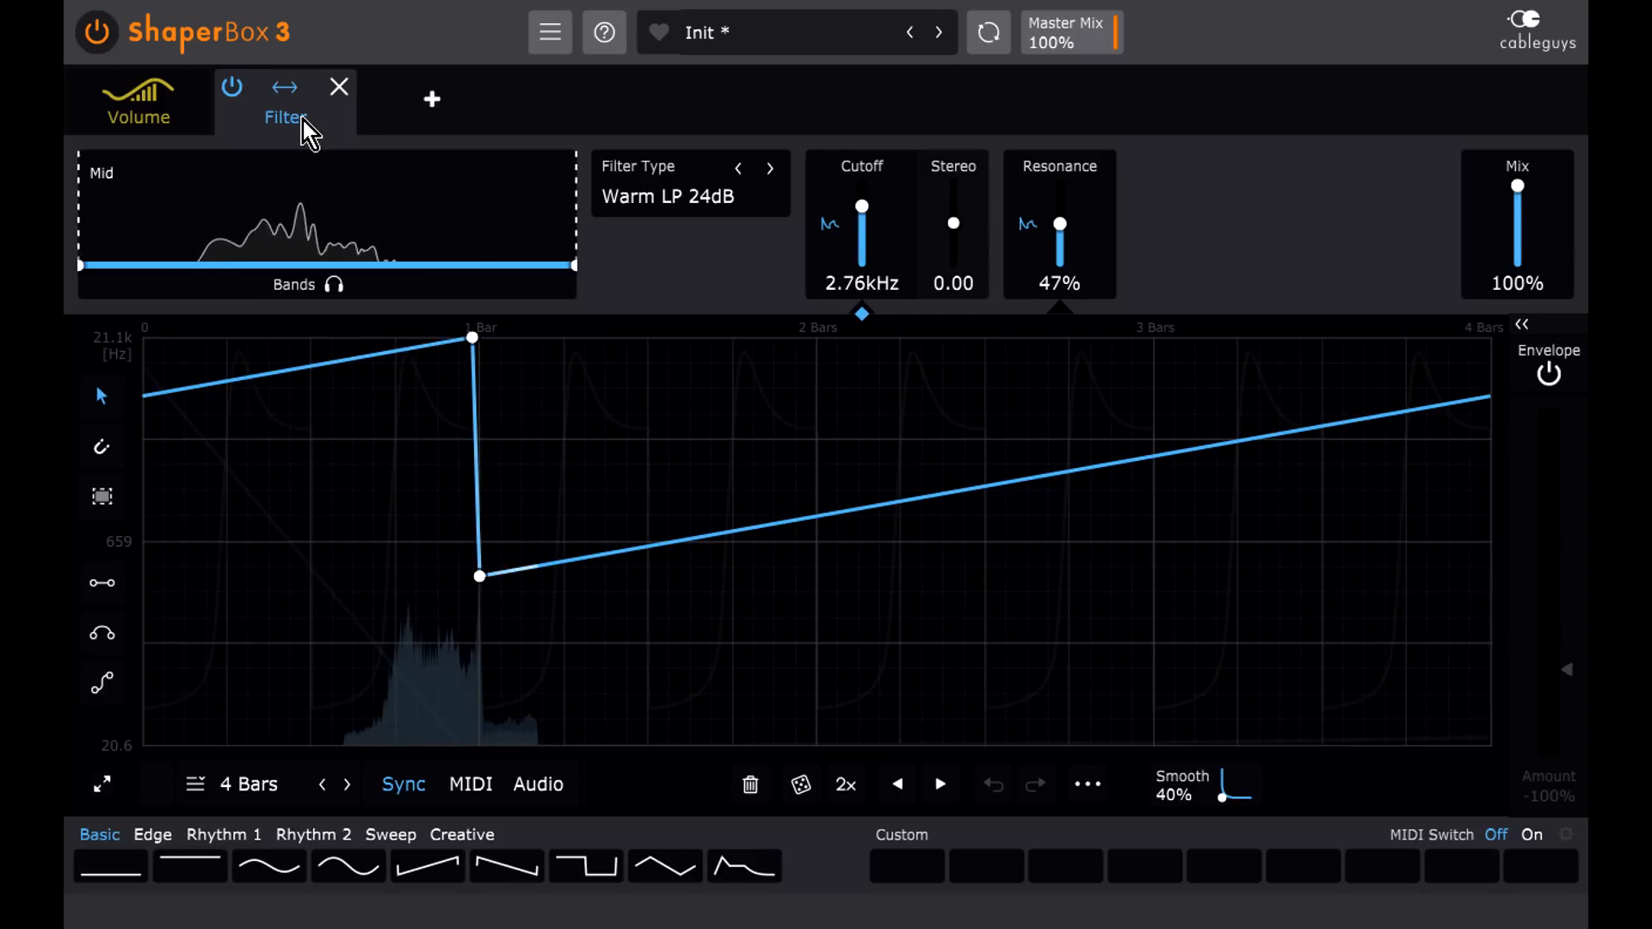
{"action": "left_click", "coordinate": [1048, 174]}
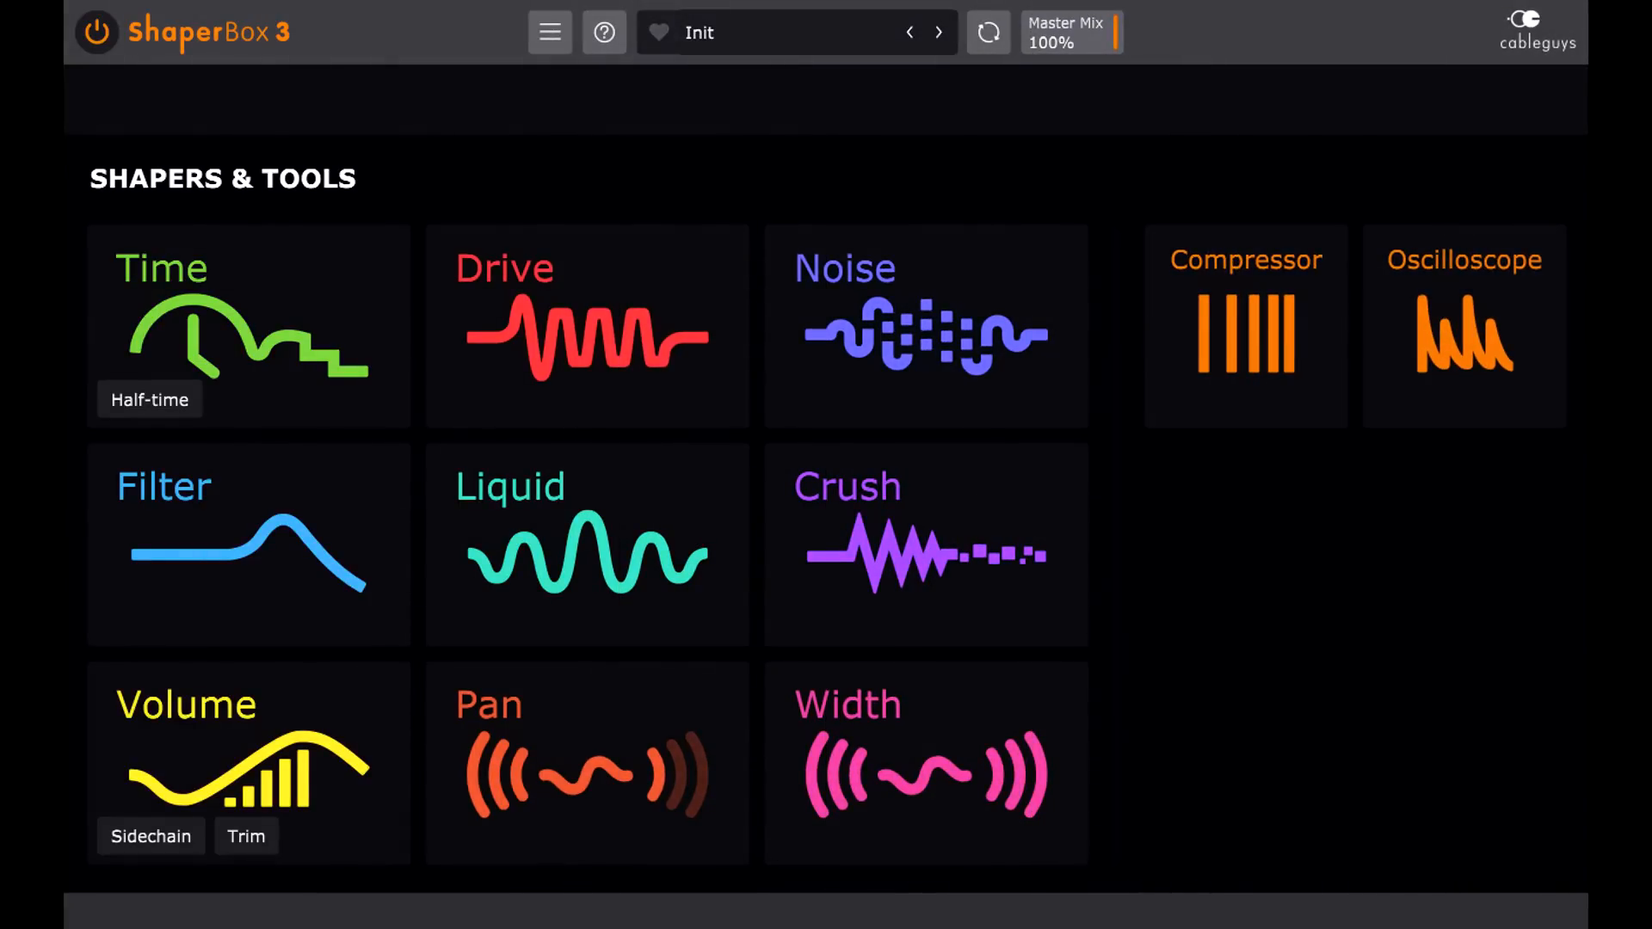
Step: Load the Filter Rhythm 3 preset and, after it, the Wobble Clip preset from the Wobble category
{"action": "left_click", "coordinate": [778, 43]}
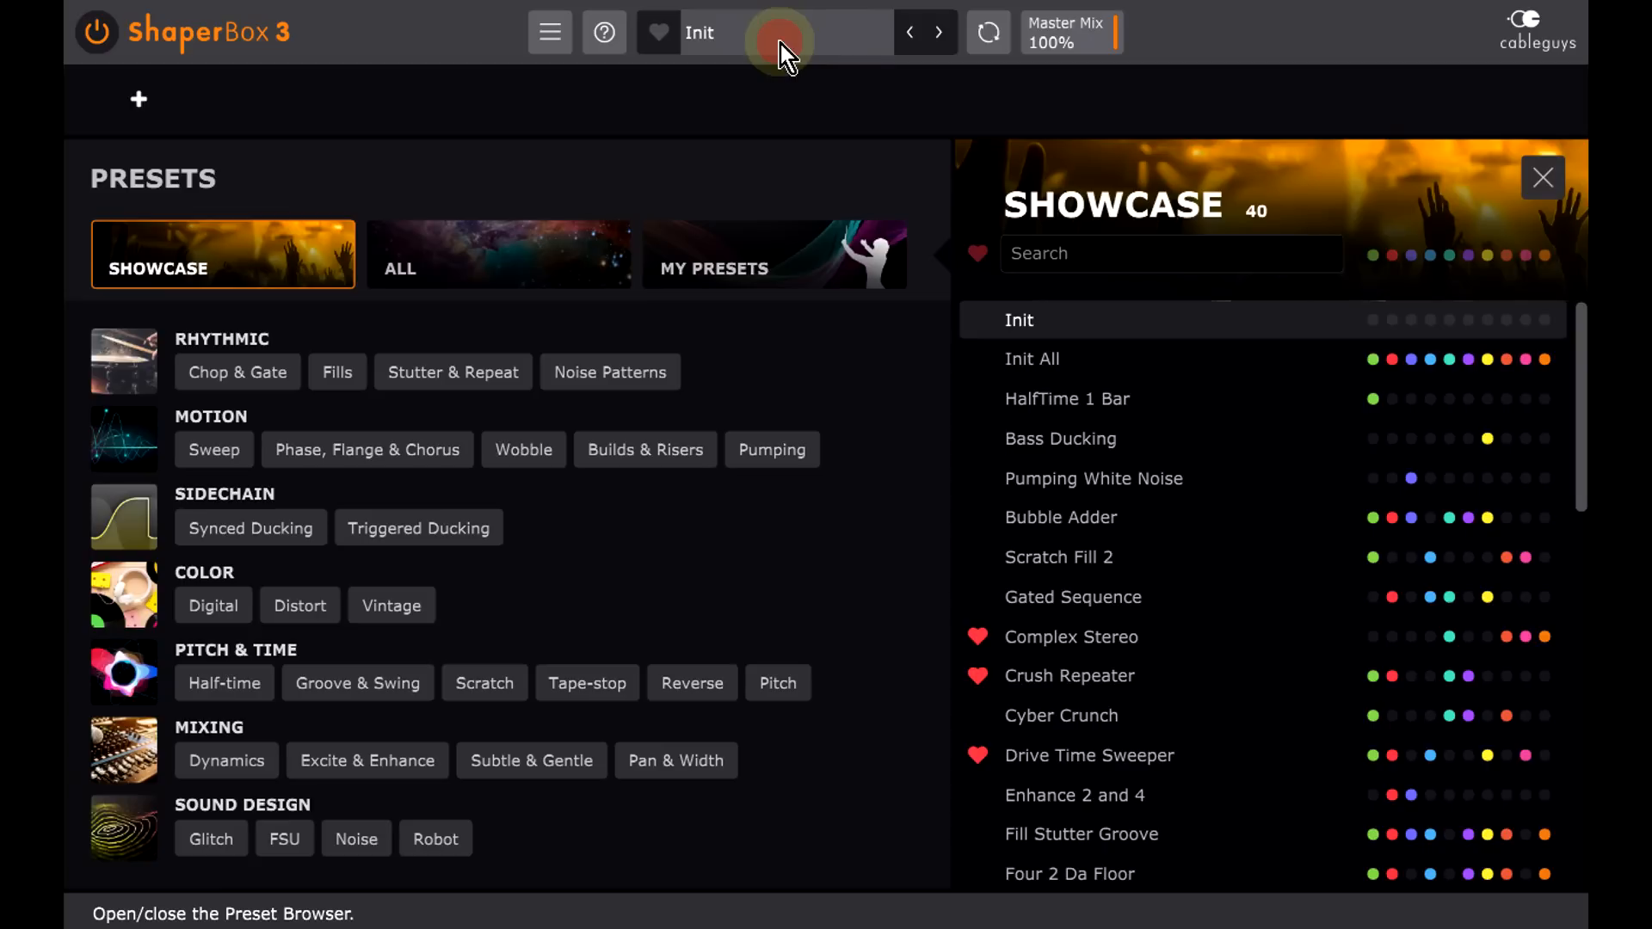
{"action": "left_click", "coordinate": [526, 456]}
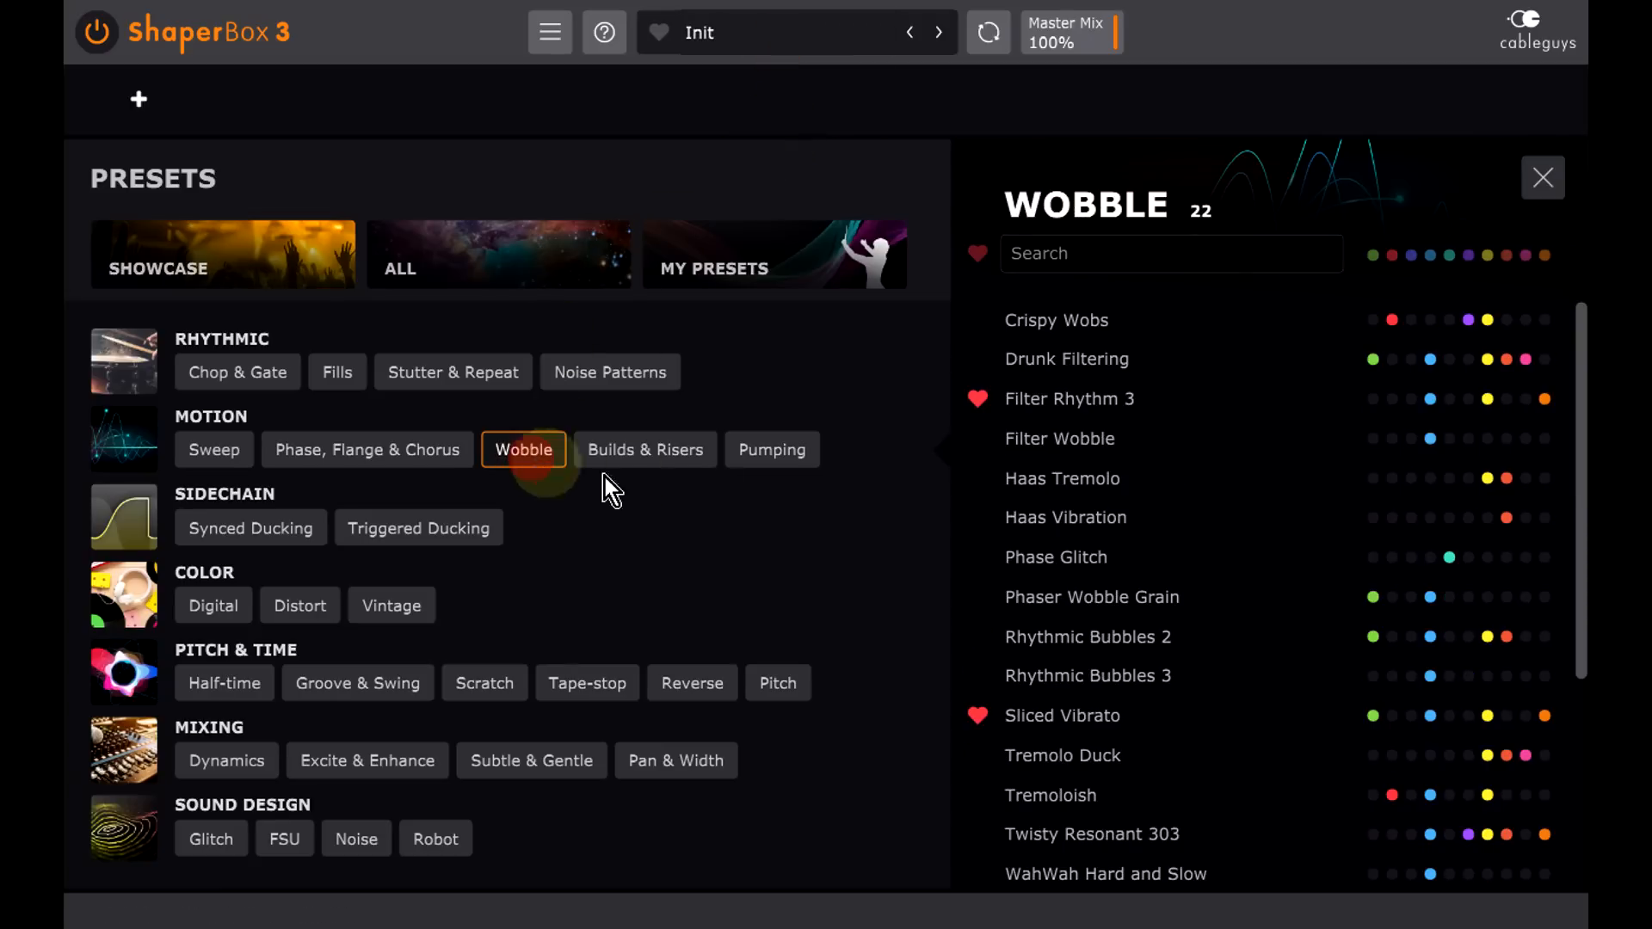
{"action": "left_click", "coordinate": [1080, 402]}
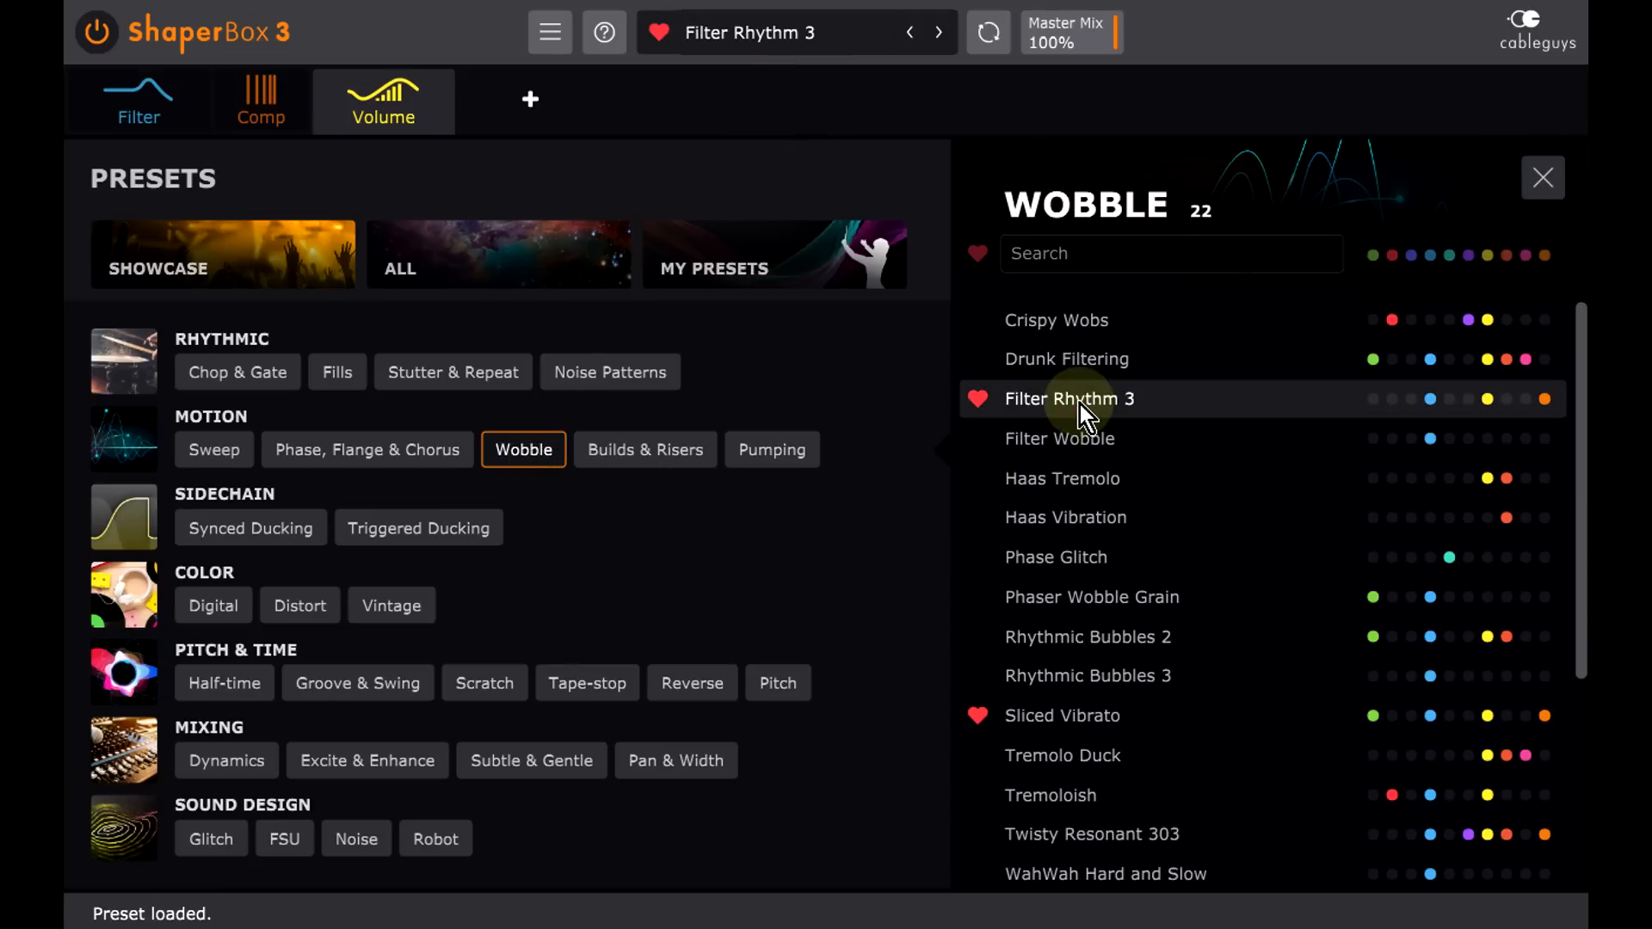
{"action": "scroll", "coordinate": [1081, 404], "scroll_direction": "down", "scroll_amount": 4}
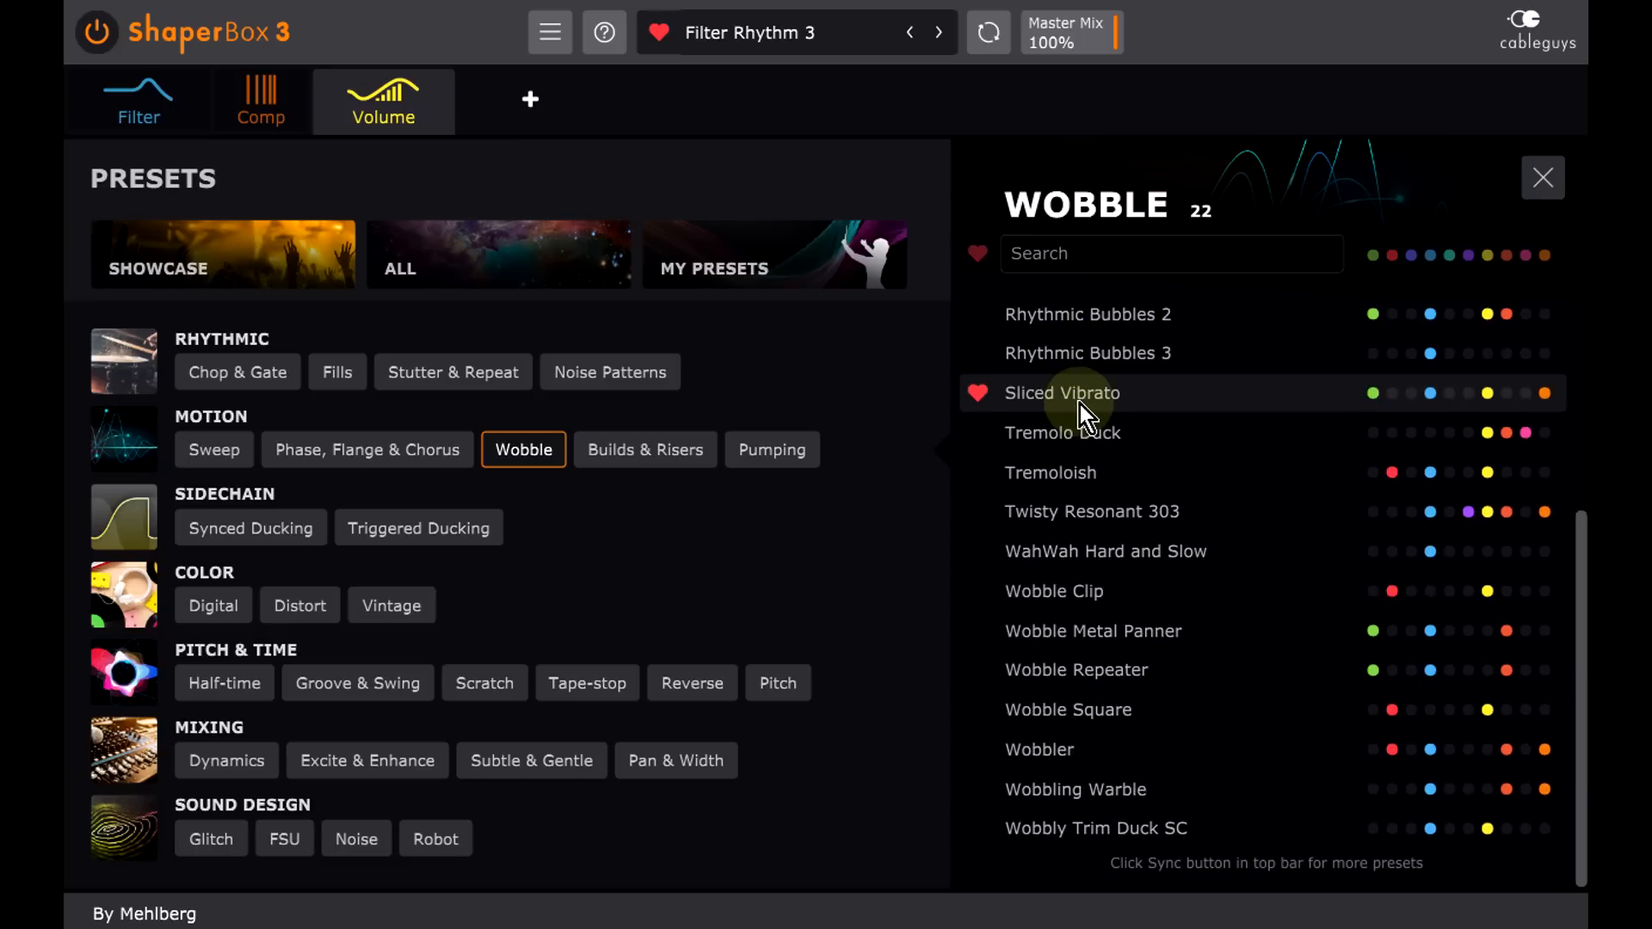
{"action": "left_click", "coordinate": [1079, 594]}
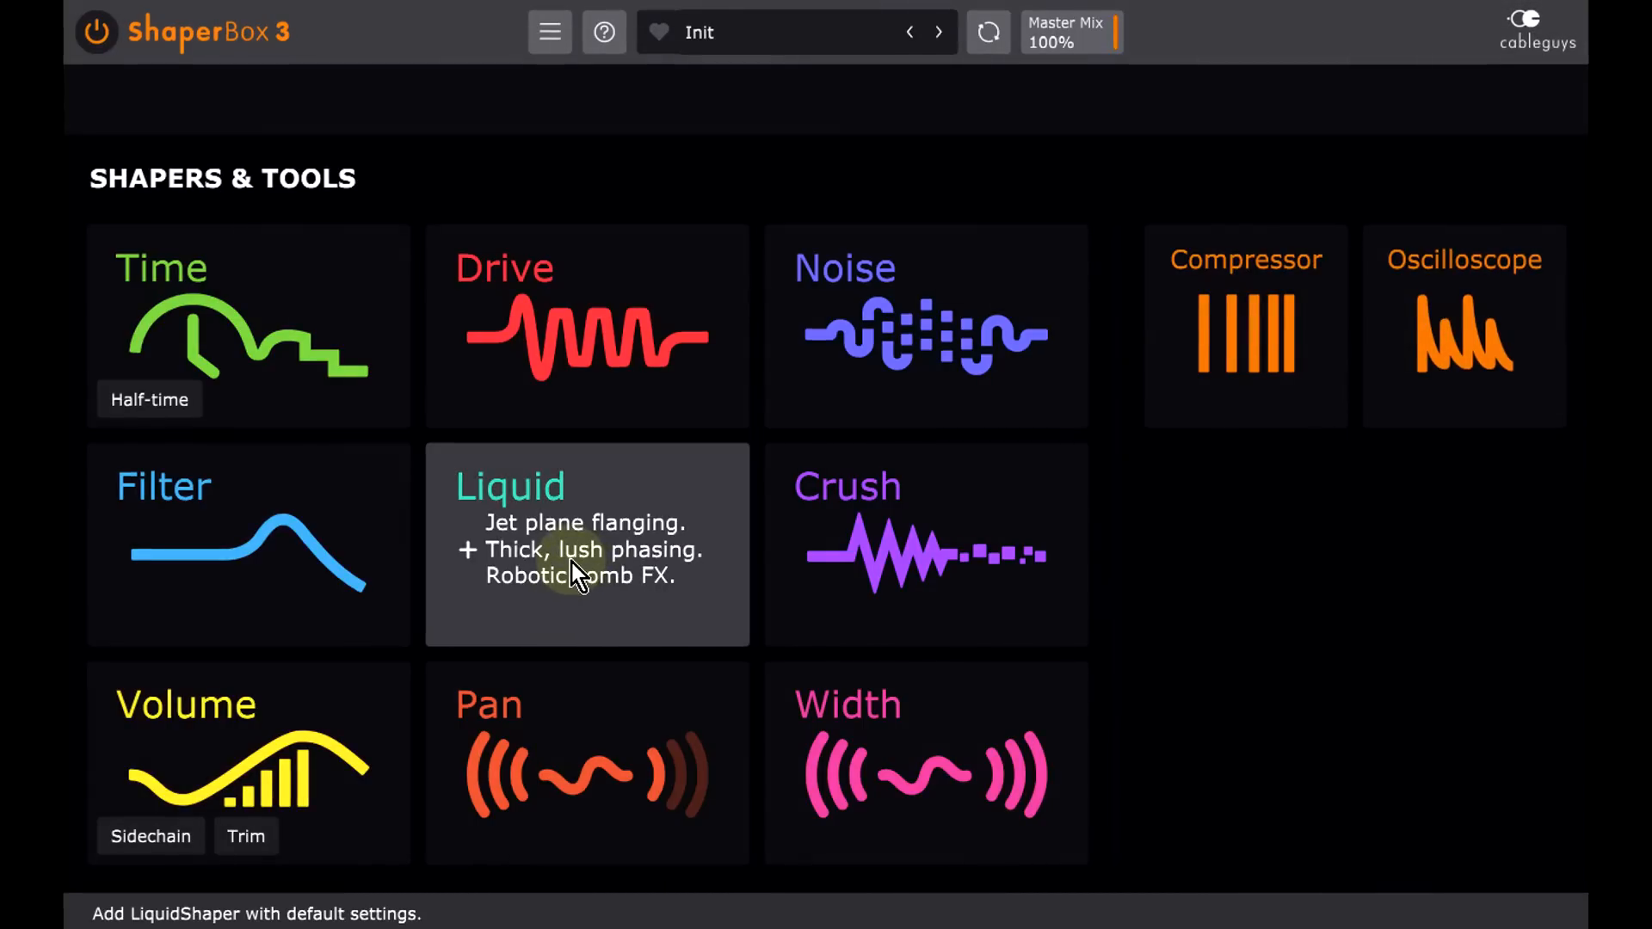
Step: Add a Liquid shaper with default settings and set its Center to 180 Hz and Feedback to 64%
{"action": "left_click", "coordinate": [570, 566]}
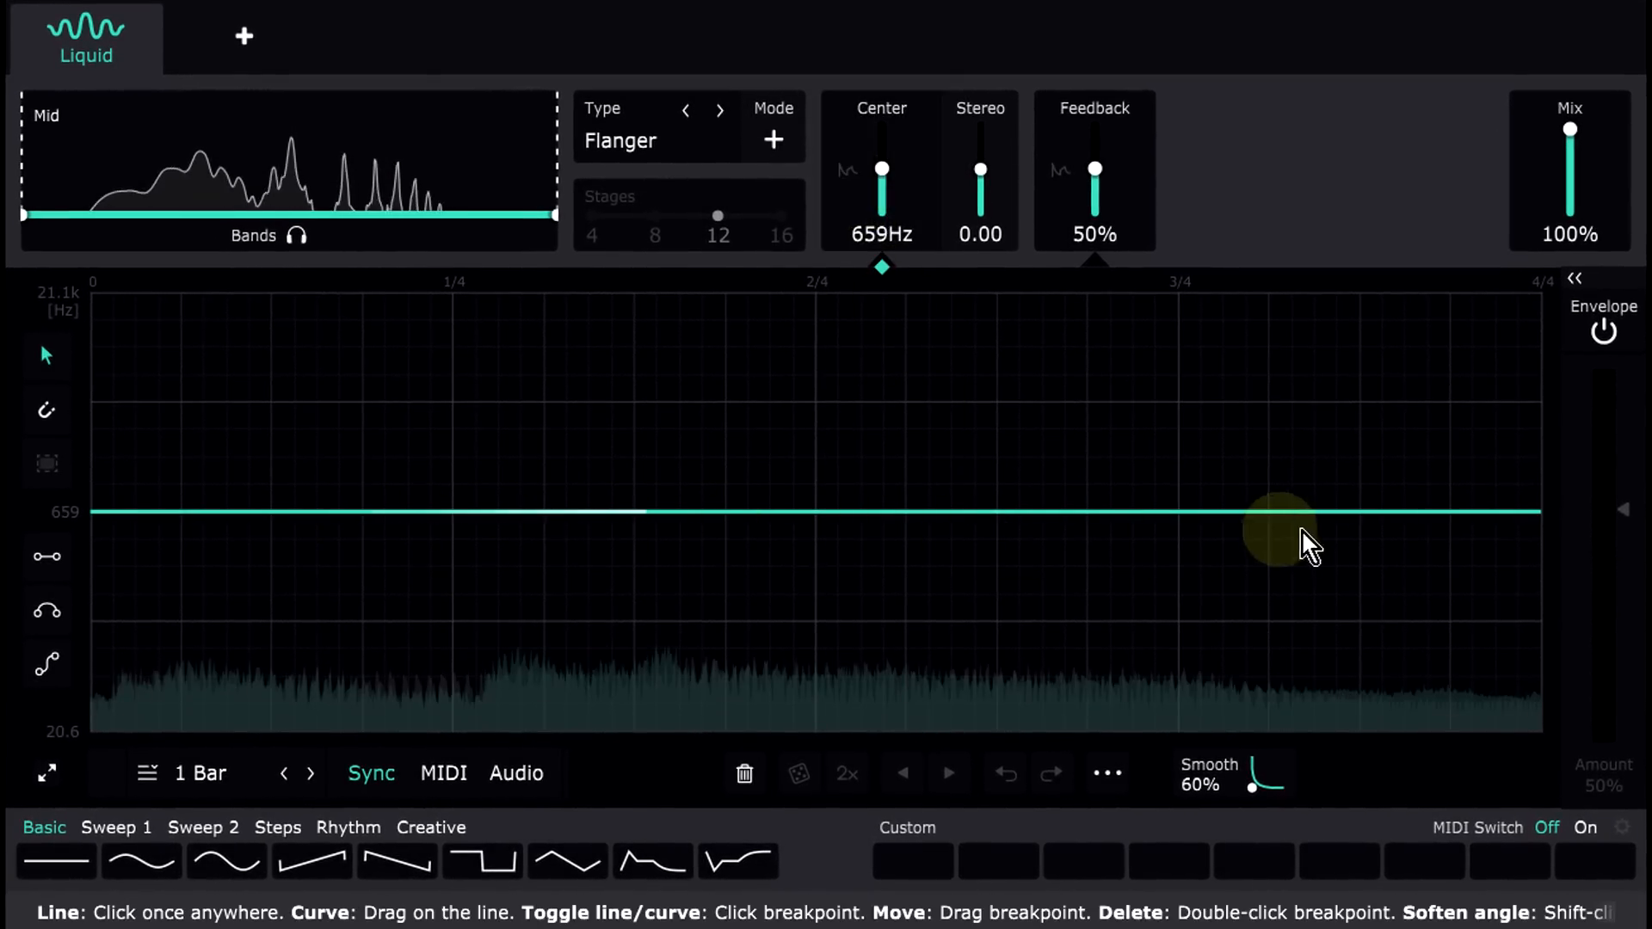
{"action": "left_click_drag", "start_coordinate": [882, 169], "coordinate": [883, 160]}
{"action": "left_click_drag", "start_coordinate": [1094, 170], "coordinate": [1096, 184]}
{"action": "mouse_move", "coordinate": [881, 159]}
{"action": "left_mouse_down"}
{"action": "mouse_move", "coordinate": [880, 181]}
{"action": "mouse_move", "coordinate": [852, 163]}
{"action": "left_mouse_up"}
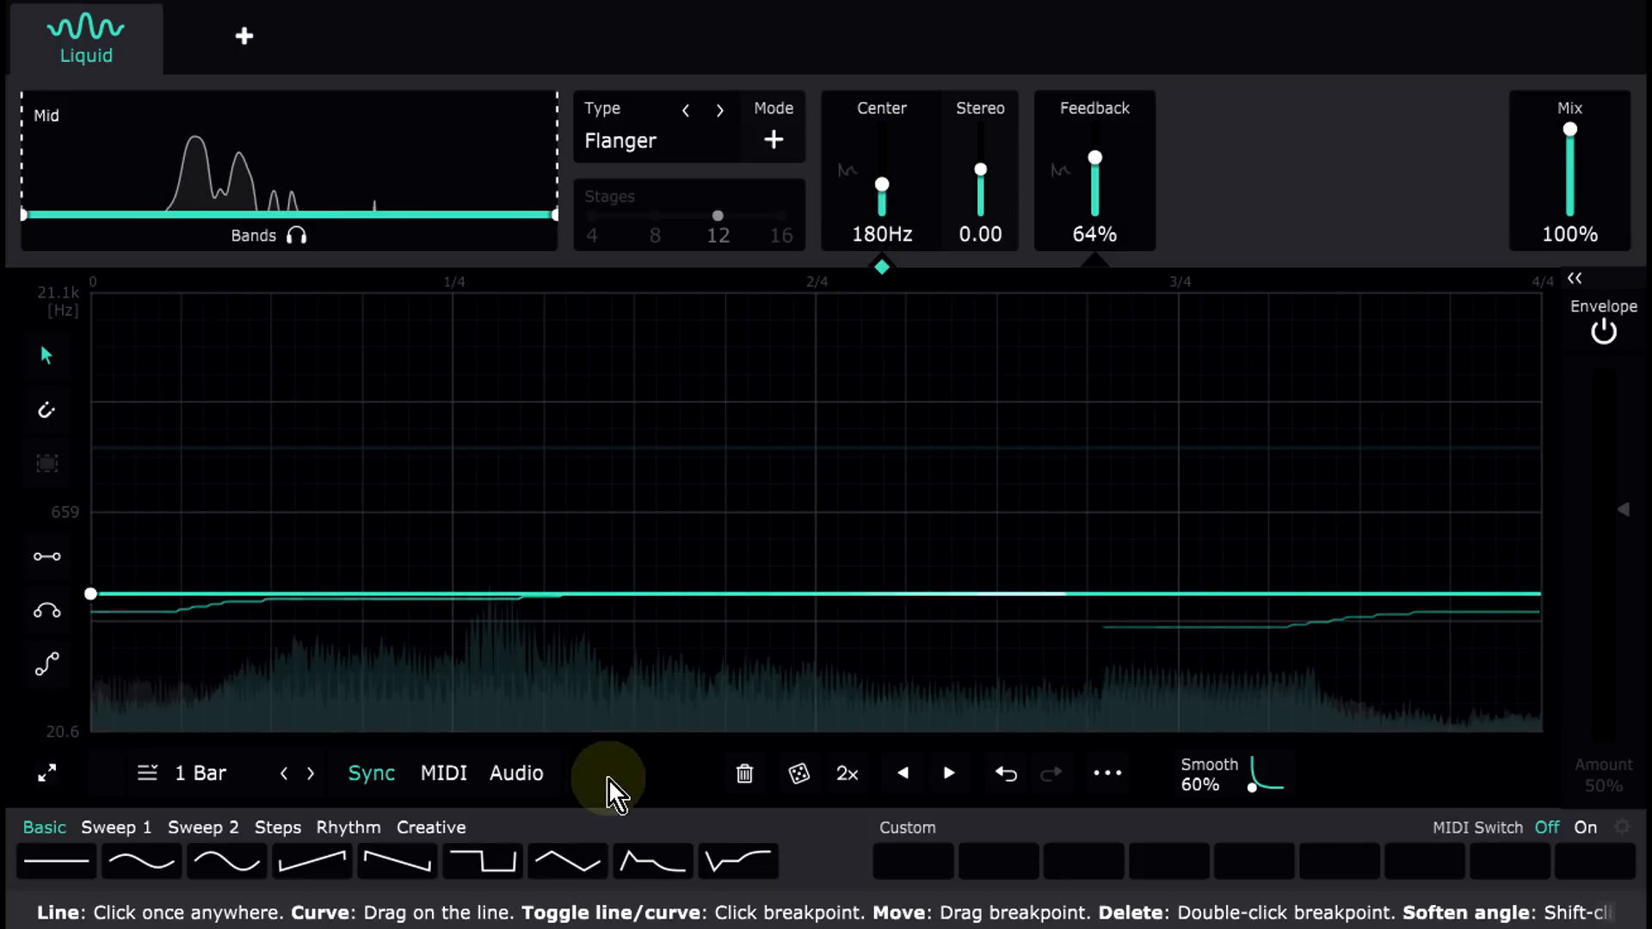
Step: Apply the Basic triangle wave to the Liquid LFO and set its length to 4 Bars
{"action": "left_click", "coordinate": [570, 858]}
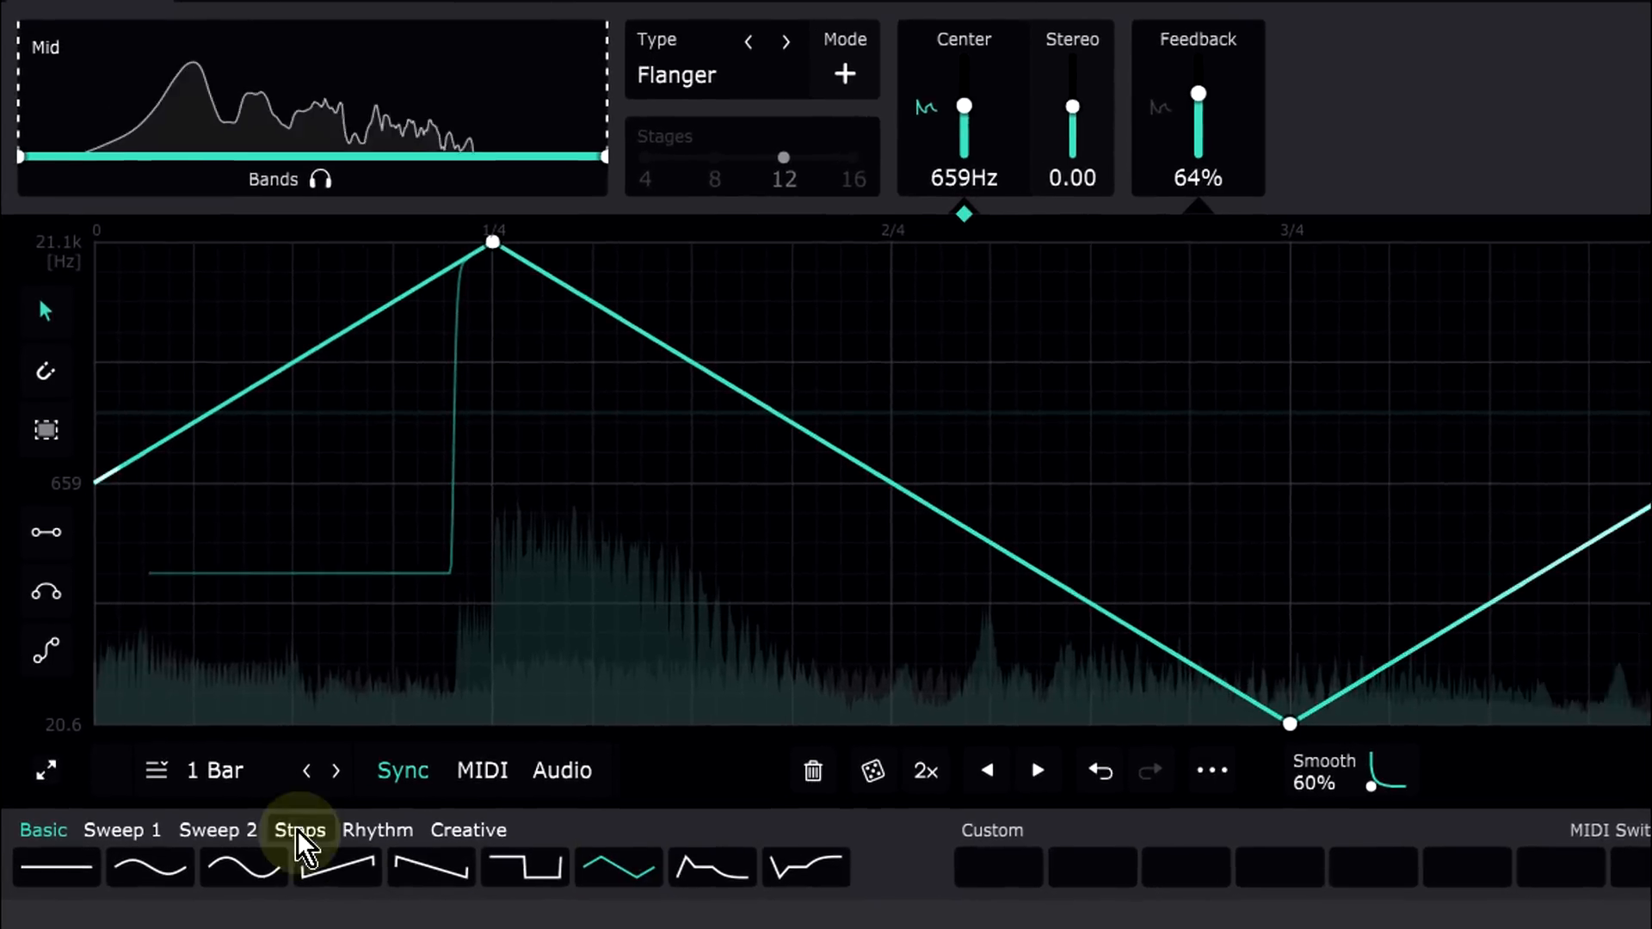
{"action": "left_click", "coordinate": [352, 770]}
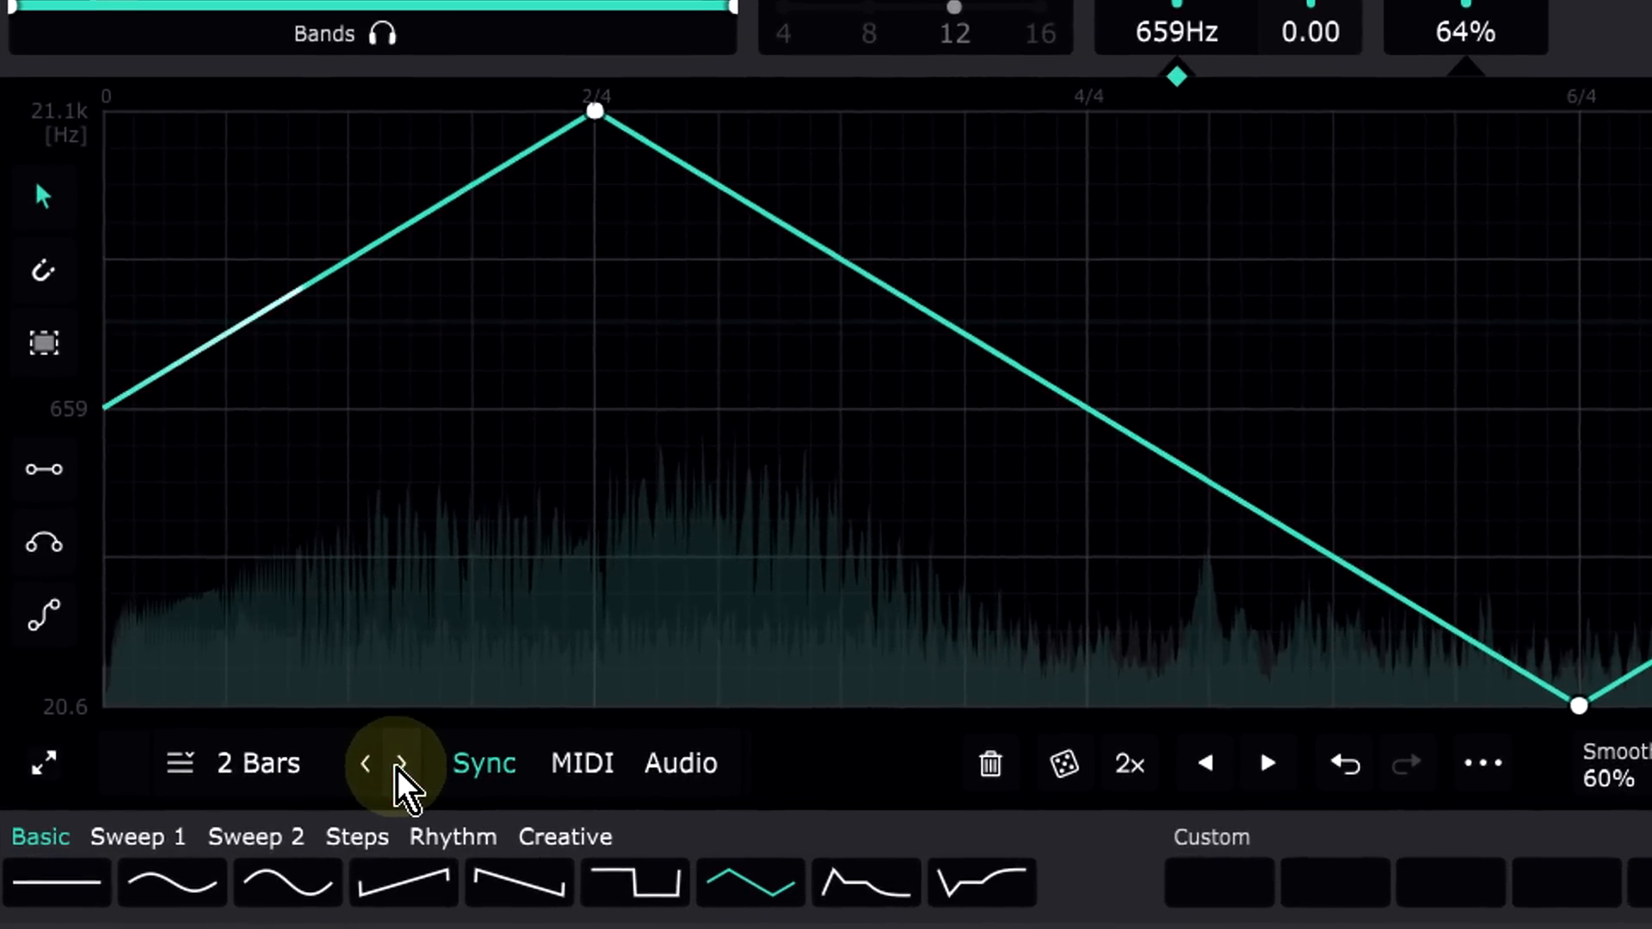
{"action": "left_click", "coordinate": [352, 769]}
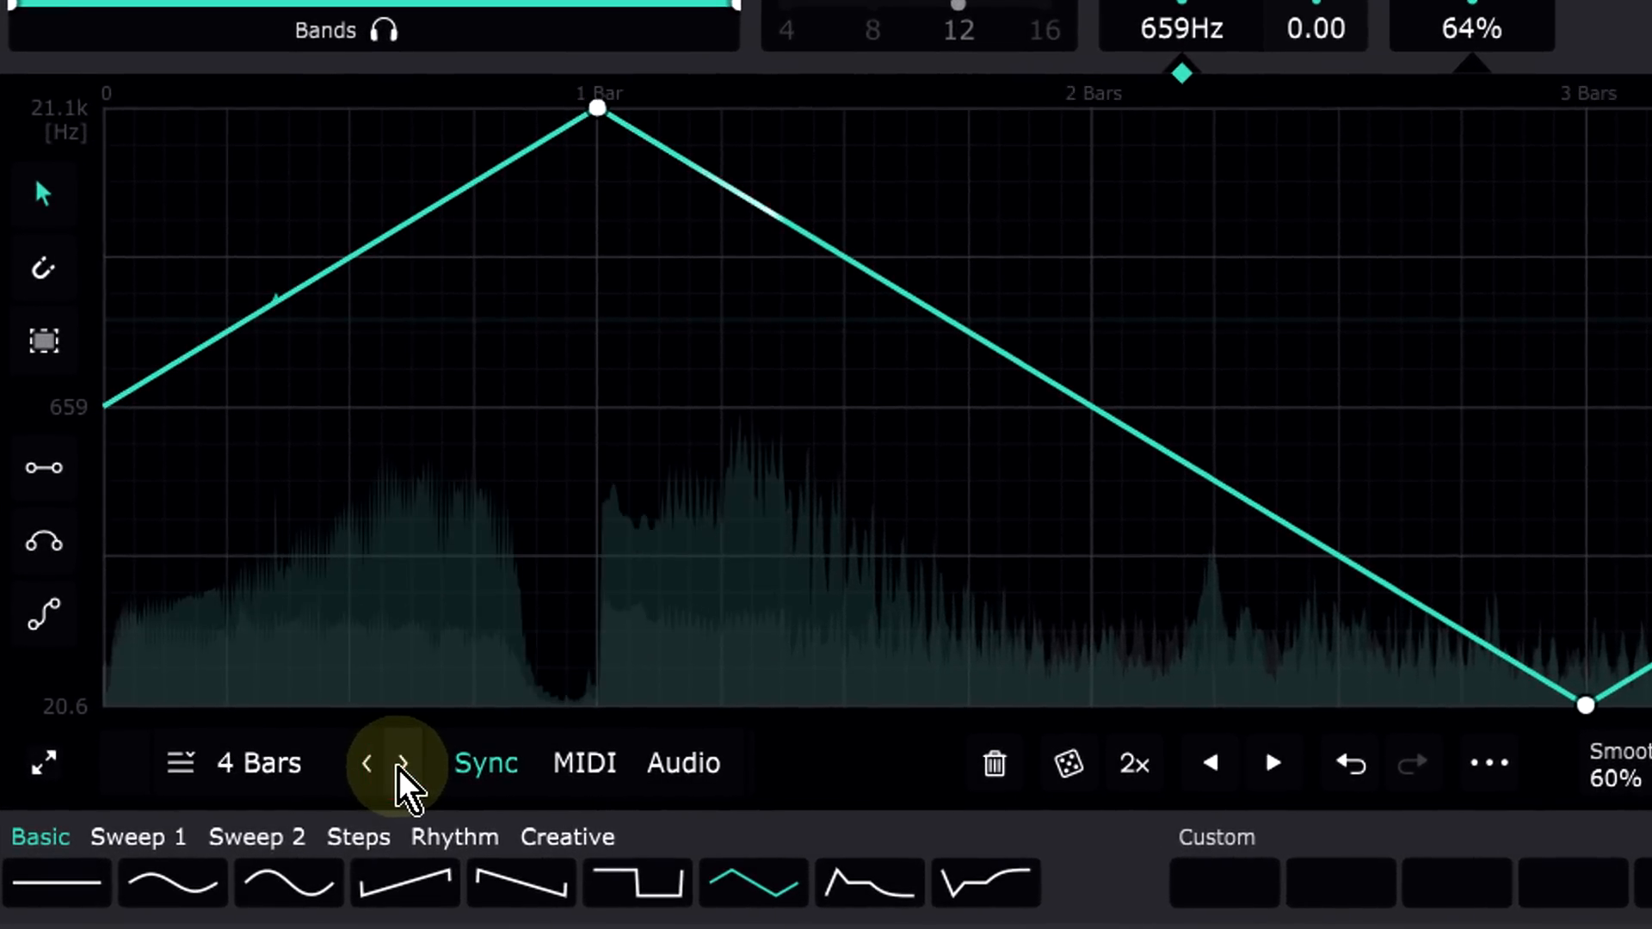
Step: Switch the LFO timing to free Hertz / ms and set the rate to 0.037 Hz
{"action": "left_click", "coordinate": [207, 765]}
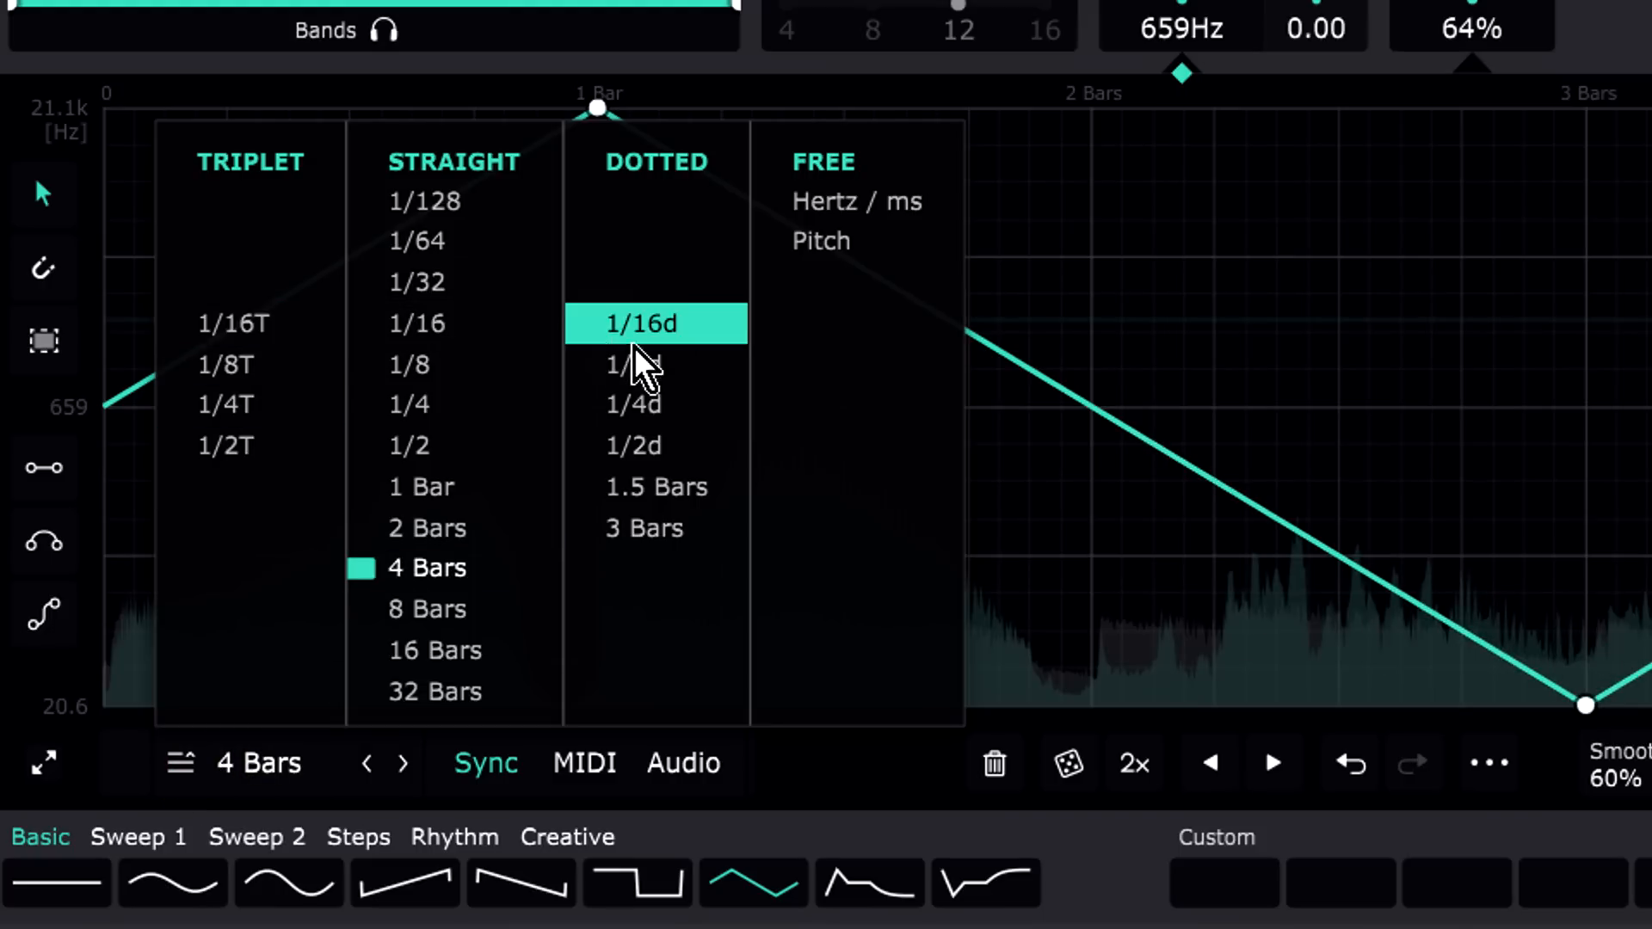
{"action": "left_click", "coordinate": [900, 221]}
{"action": "left_click_drag", "start_coordinate": [258, 763], "coordinate": [201, 886]}
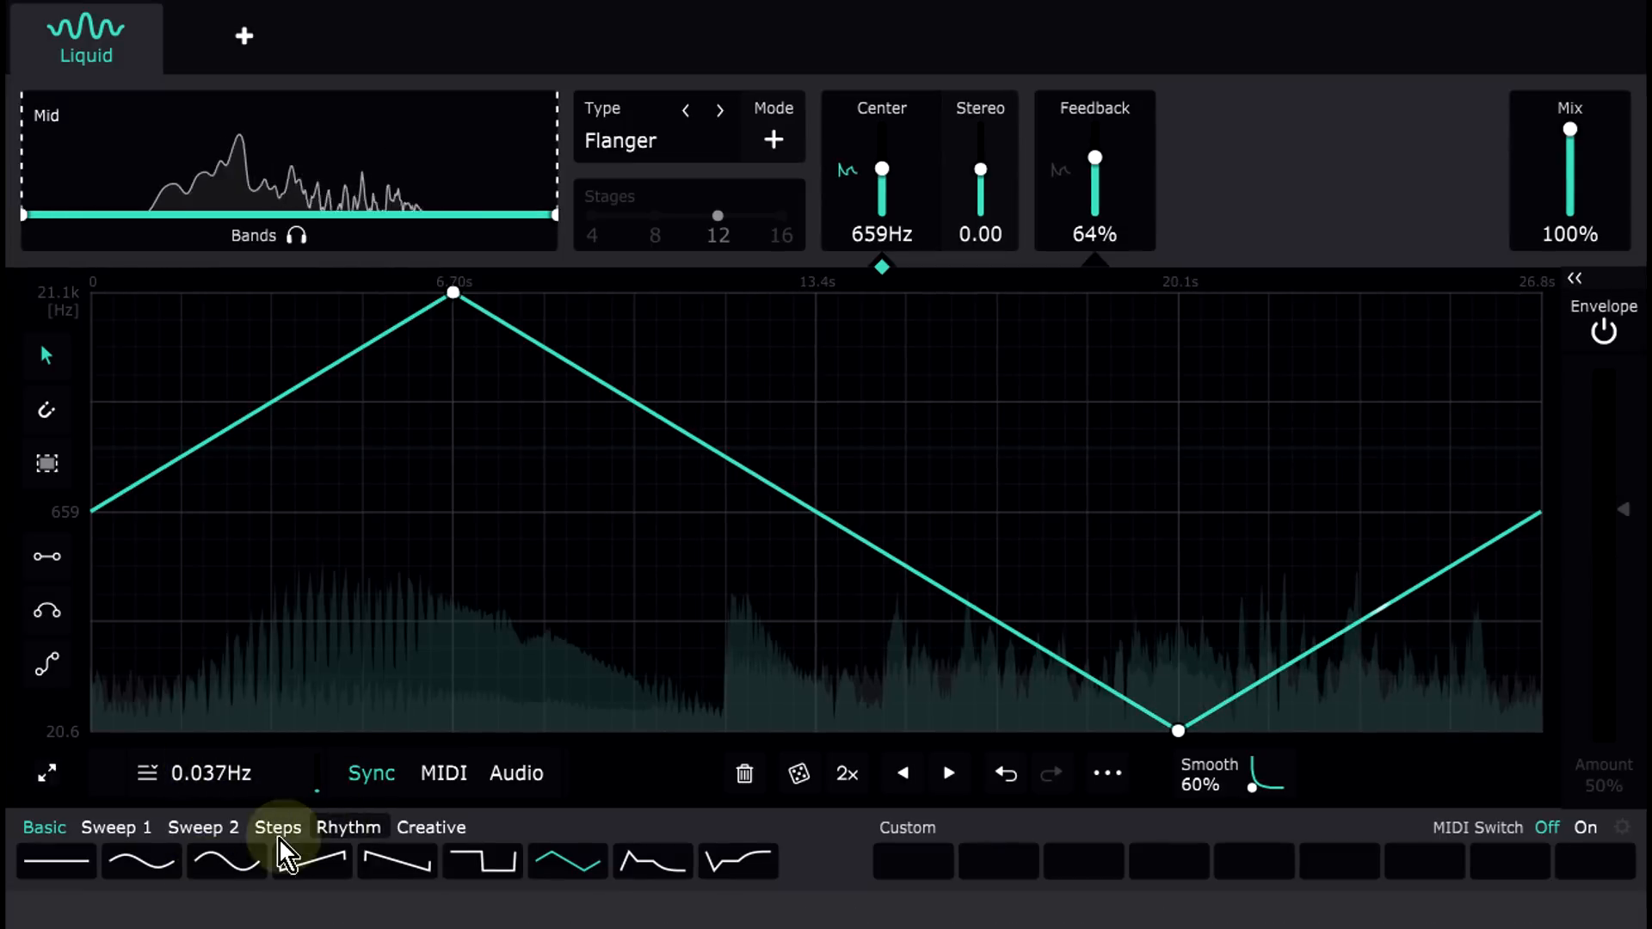
Step: Apply the fourth wave of the Sweep 2 group and set the LFO rate to 0.043 Hz
{"action": "left_click", "coordinate": [206, 829]}
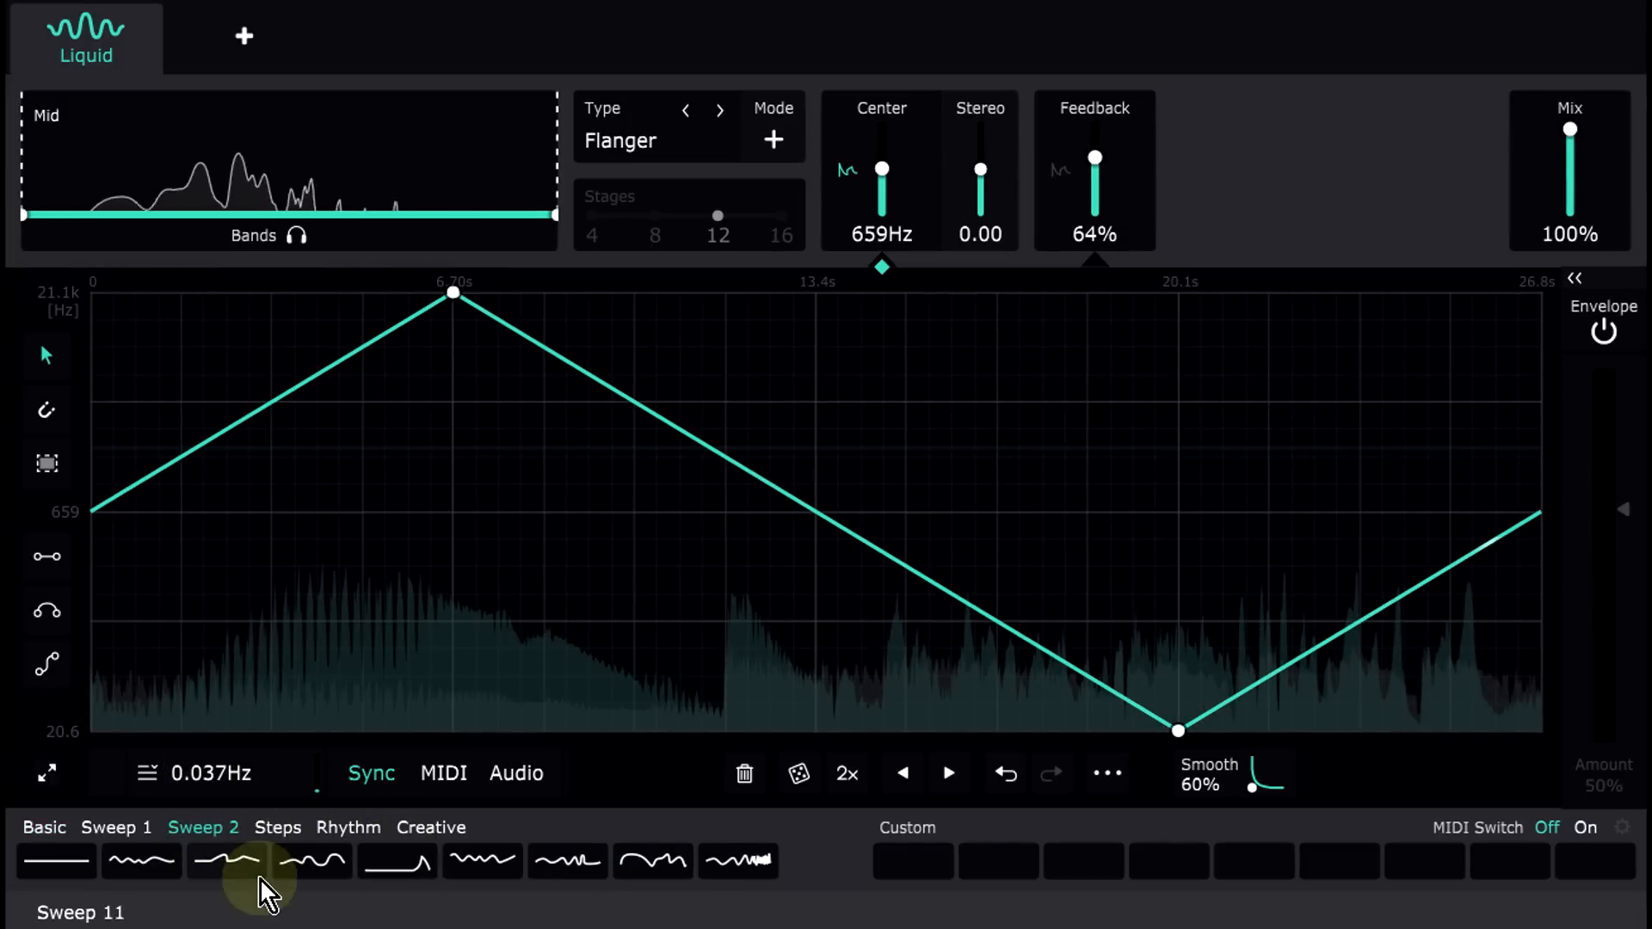
{"action": "left_click", "coordinate": [297, 868]}
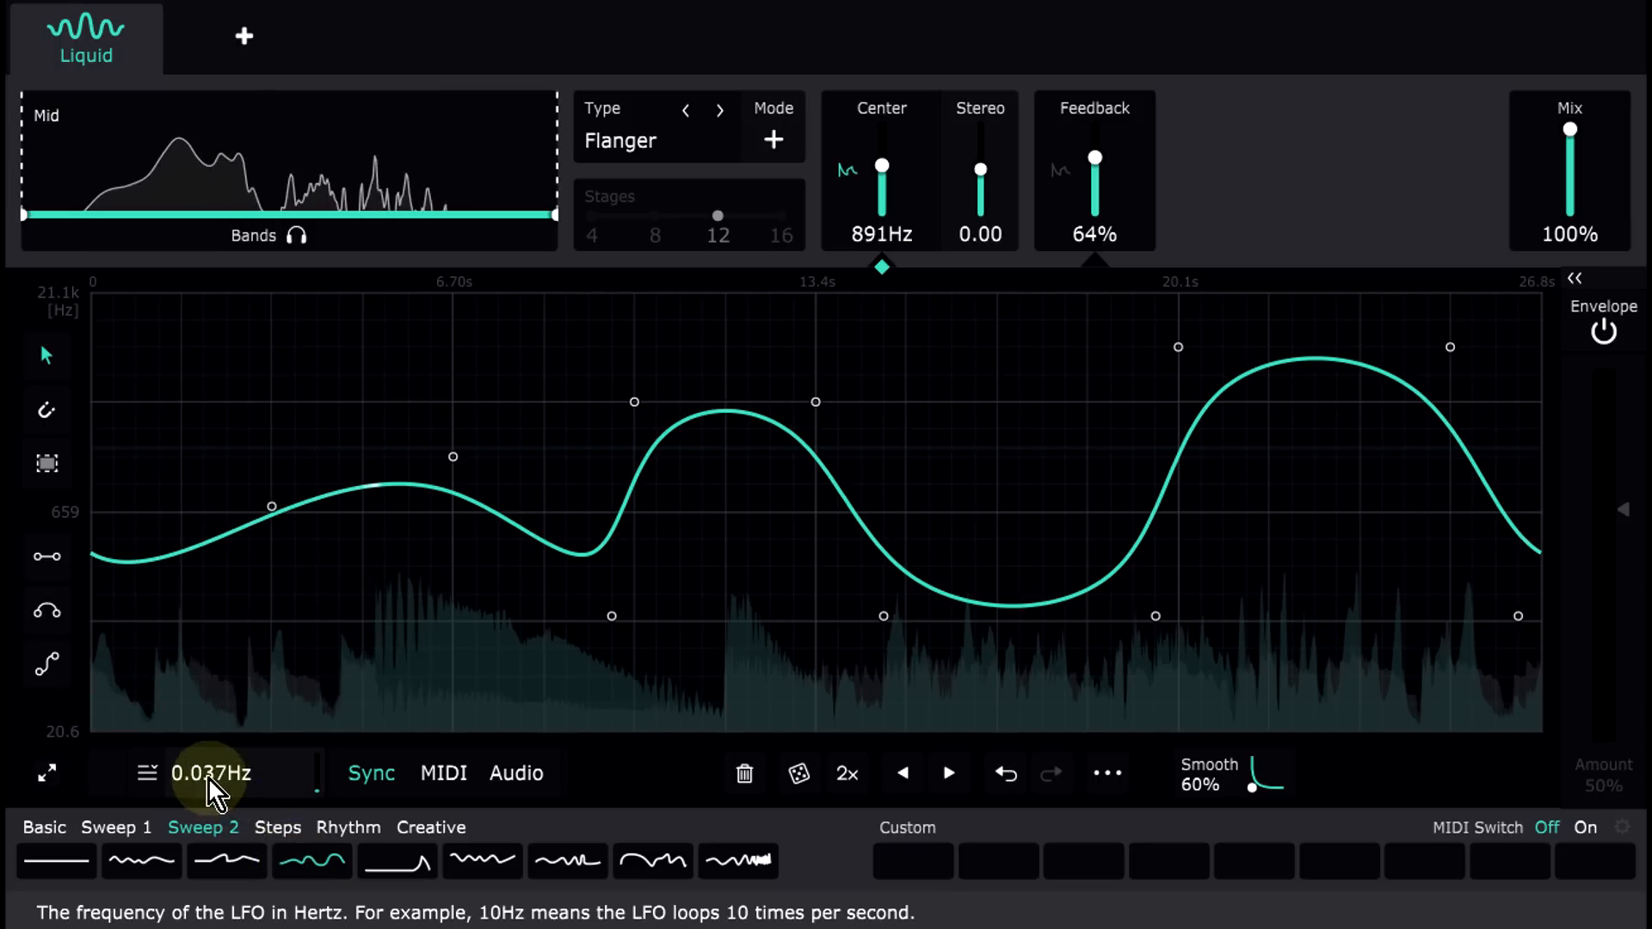
{"action": "scroll", "coordinate": [213, 787], "scroll_direction": "up", "scroll_amount": 3}
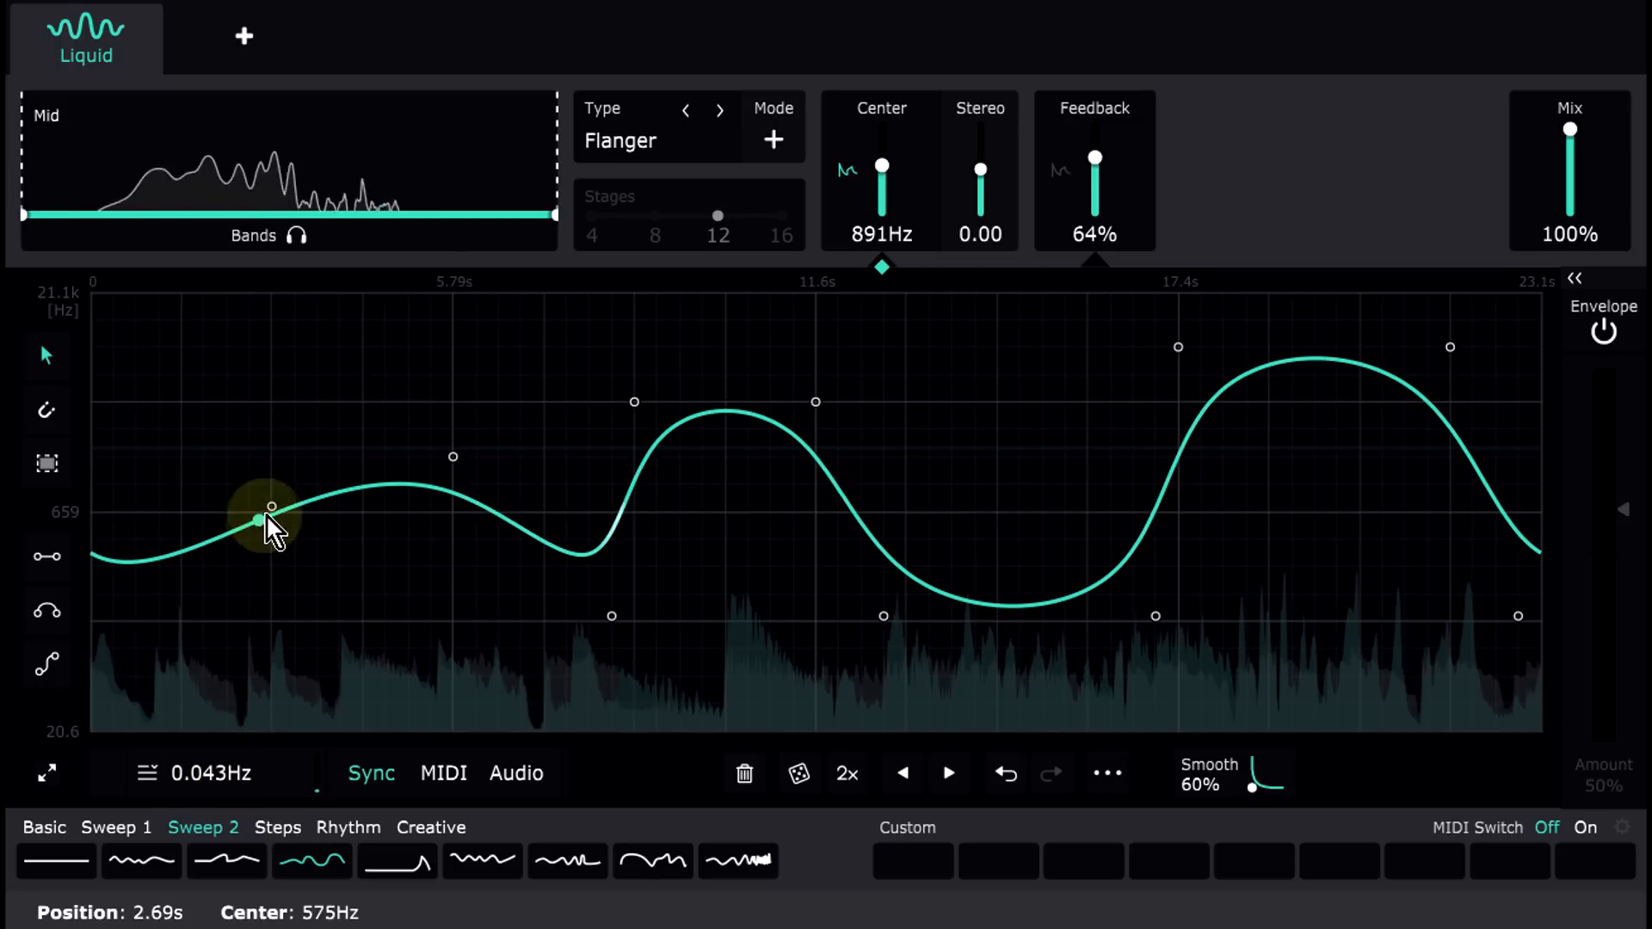
Step: Move the wave's first breakpoint earlier and higher, the second to about 3.63 s and 1.03 kHz, and lower the middle pair to about 659 Hz
{"action": "left_click_drag", "start_coordinate": [265, 514], "coordinate": [155, 338]}
{"action": "left_click_drag", "start_coordinate": [453, 457], "coordinate": [317, 483]}
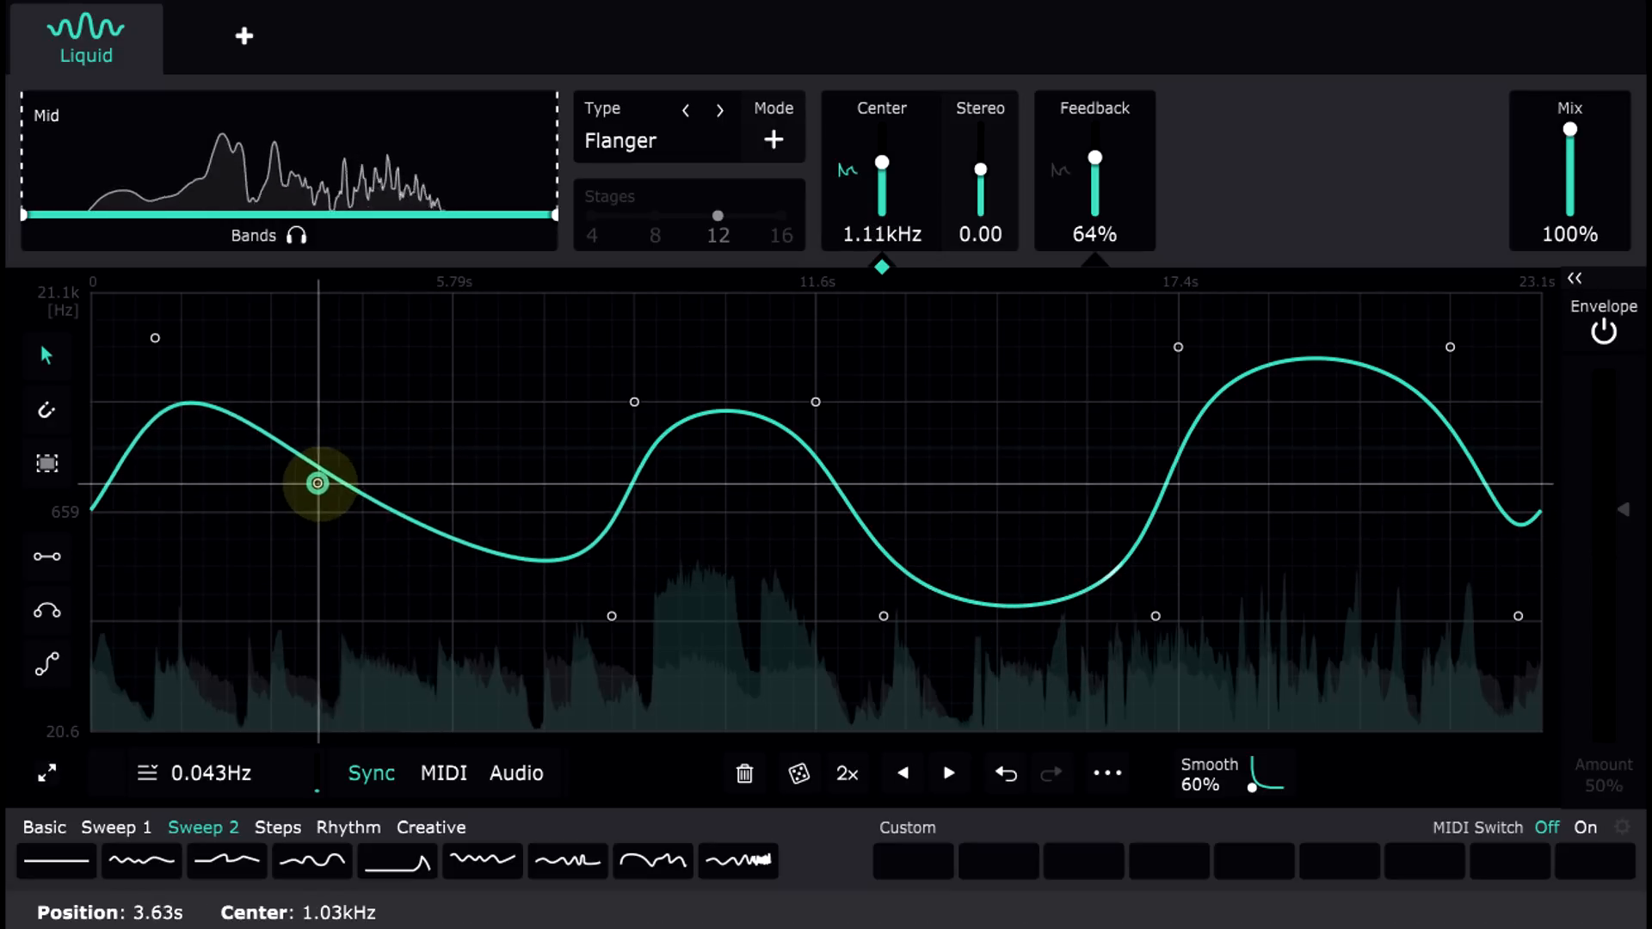
{"action": "left_click_drag", "start_coordinate": [533, 344], "coordinate": [957, 492]}
{"action": "left_click_drag", "start_coordinate": [735, 396], "coordinate": [728, 498]}
Step: Add a peak breakpoint at about 10.1 s and 8.60 kHz, and bend its rising line into a corner with another breakpoint
{"action": "left_click", "coordinate": [721, 349]}
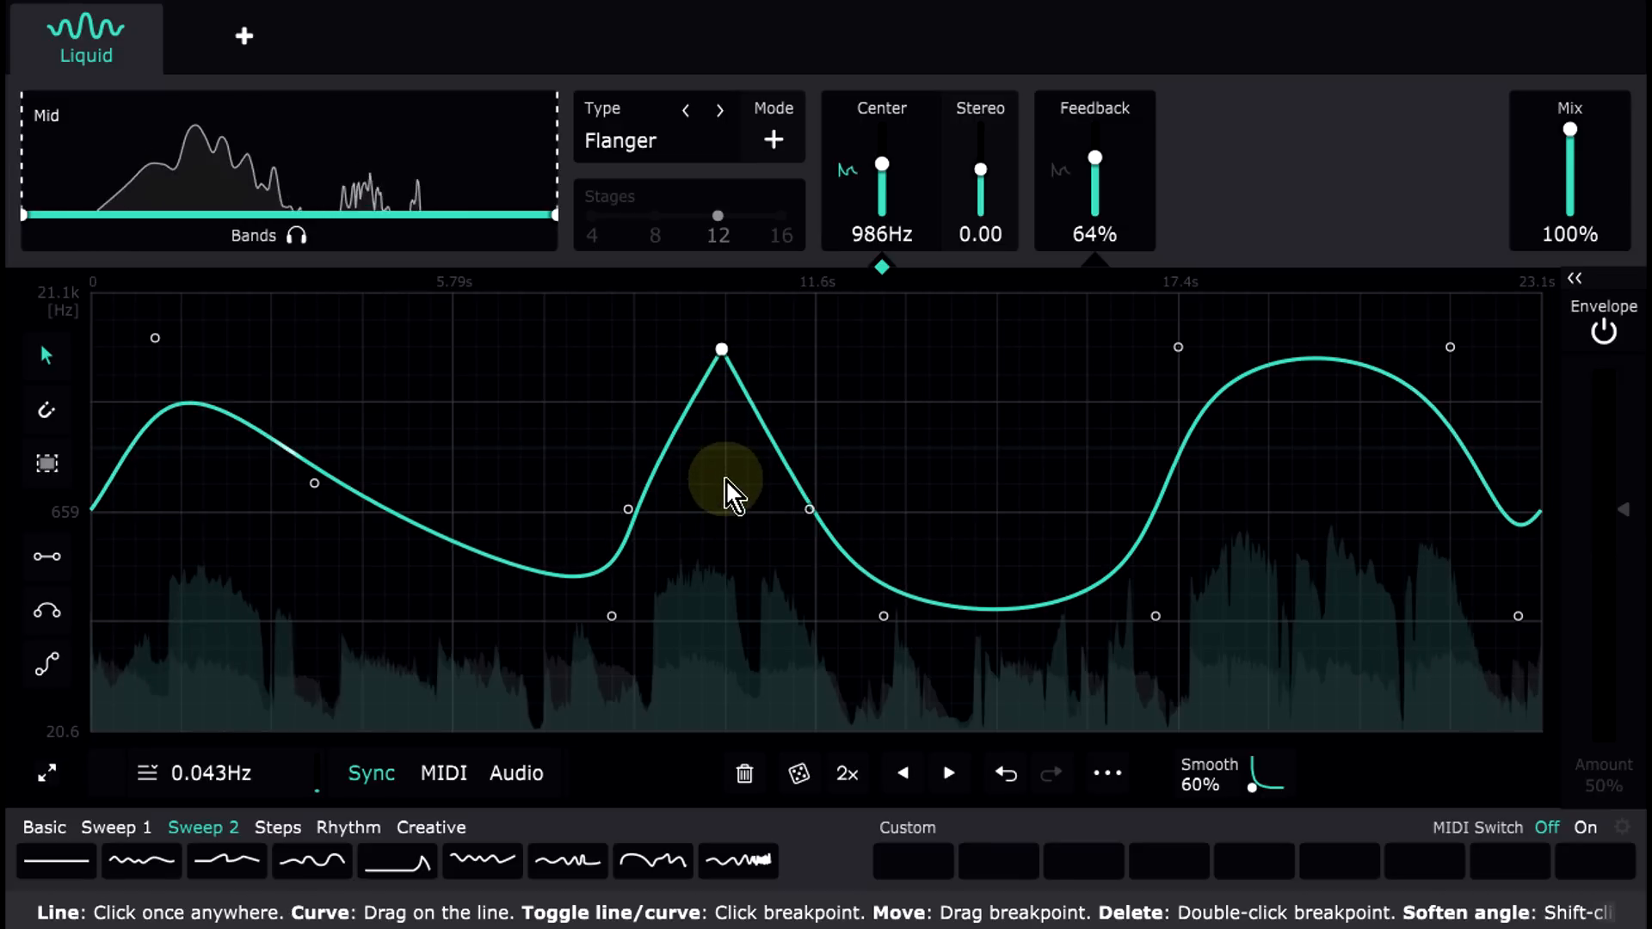
{"action": "left_click_drag", "start_coordinate": [683, 428], "coordinate": [683, 471]}
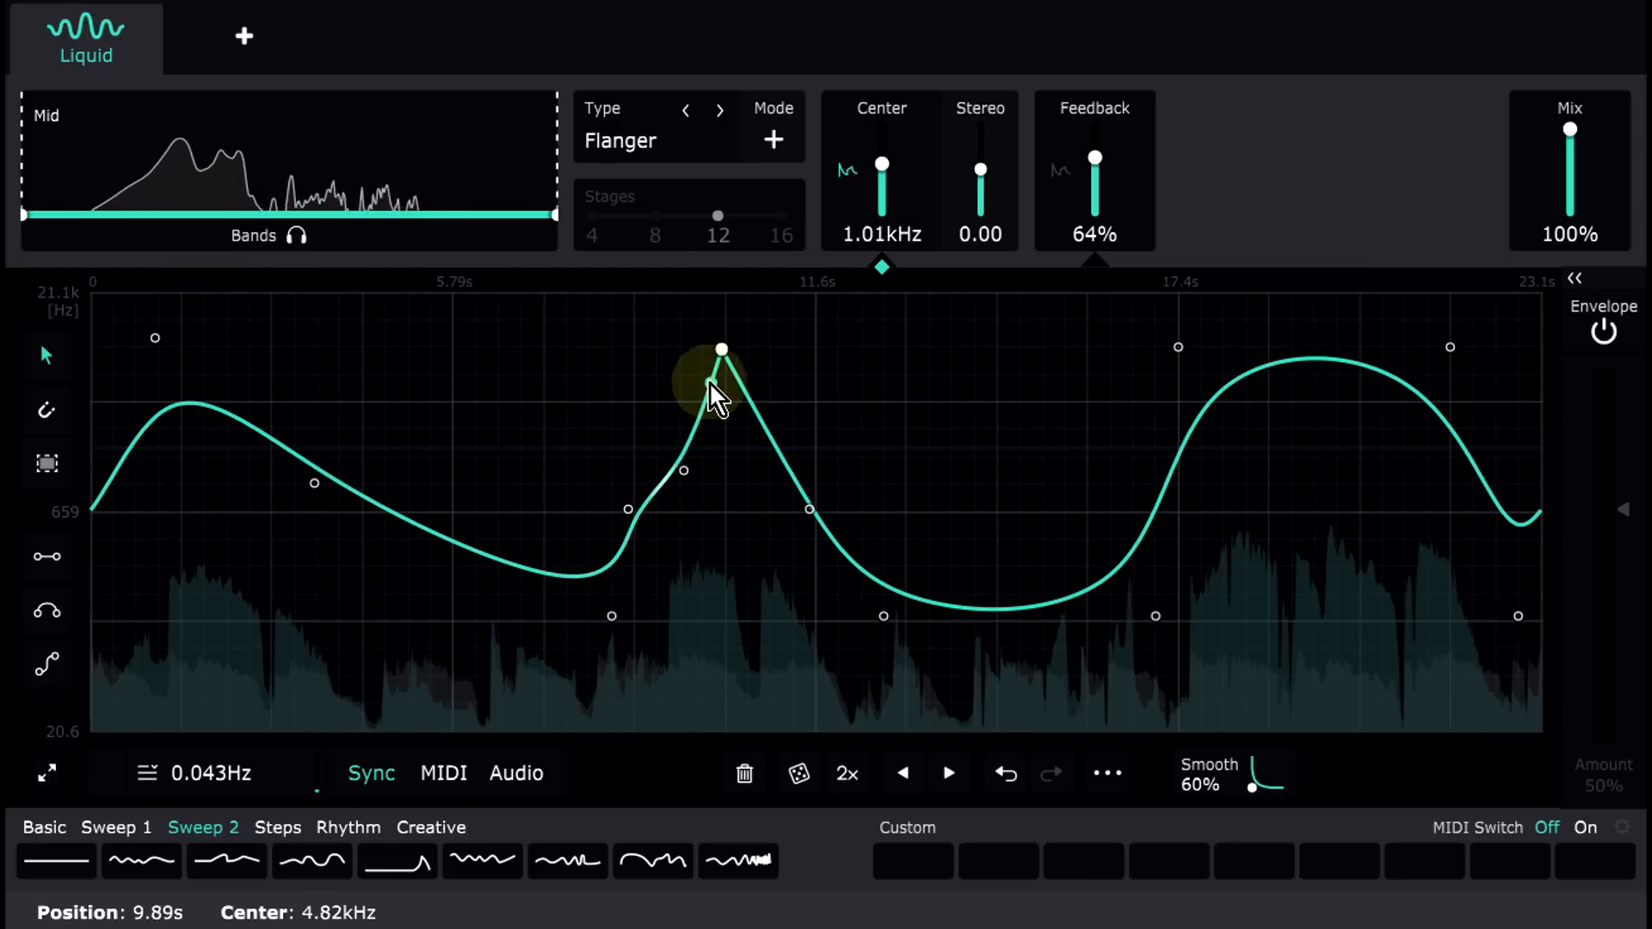
{"action": "left_click", "coordinate": [683, 471]}
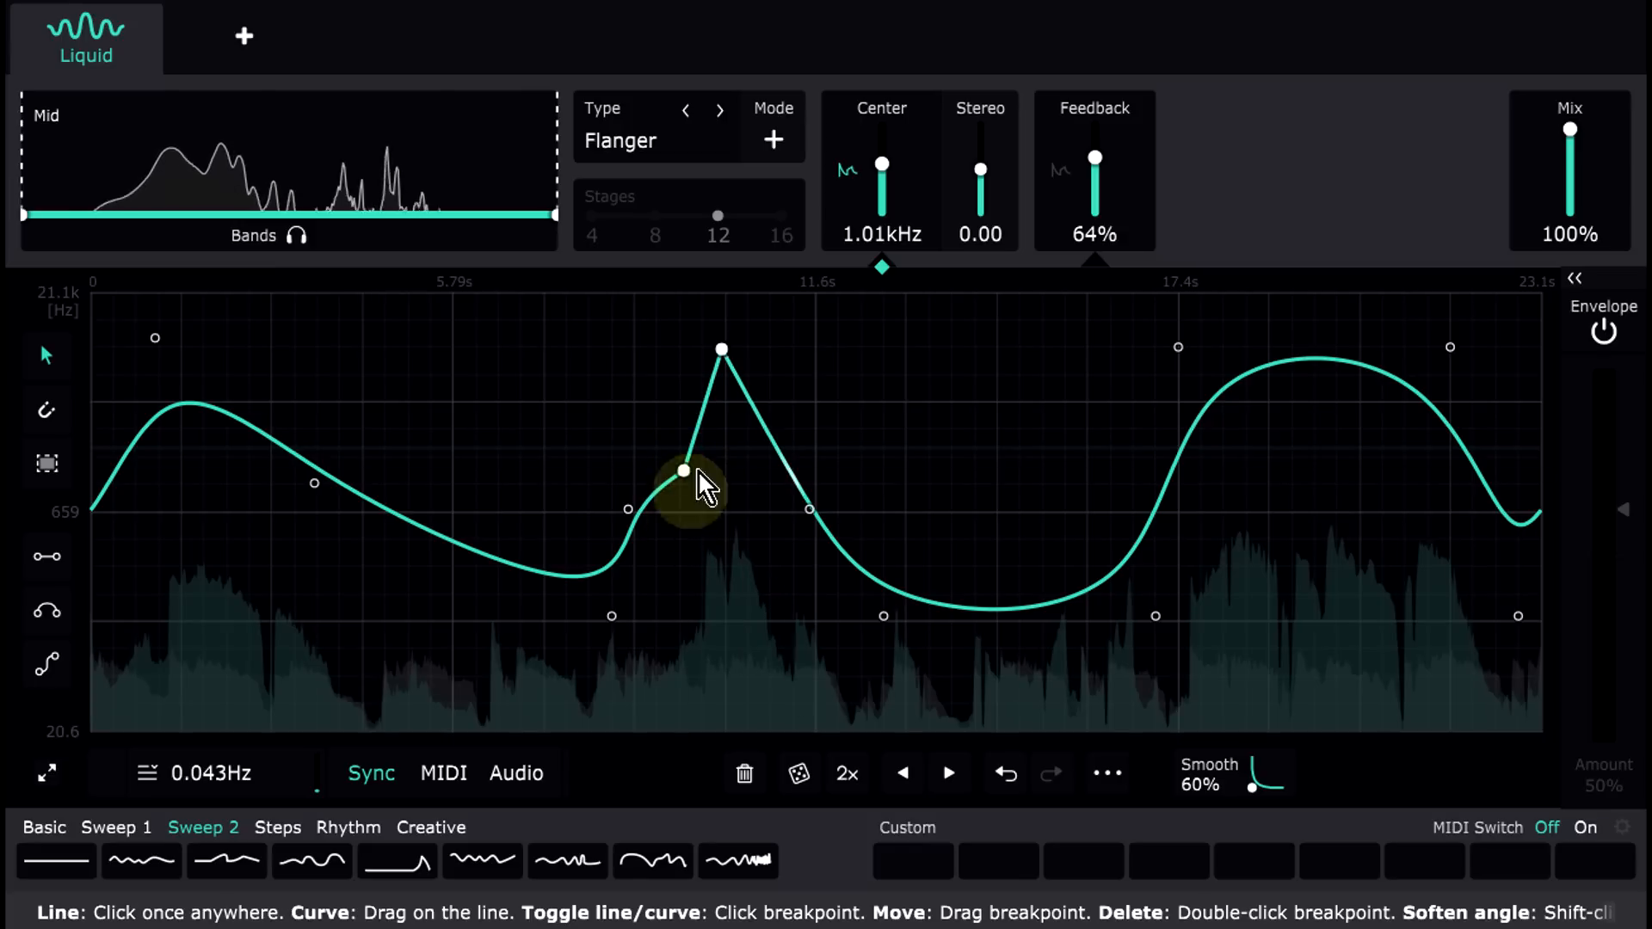
Step: Toggle the 10.1 s peak between curve and line, soften its angle, and delete the extra breakpoint on its rising side
{"action": "left_click", "coordinate": [721, 350]}
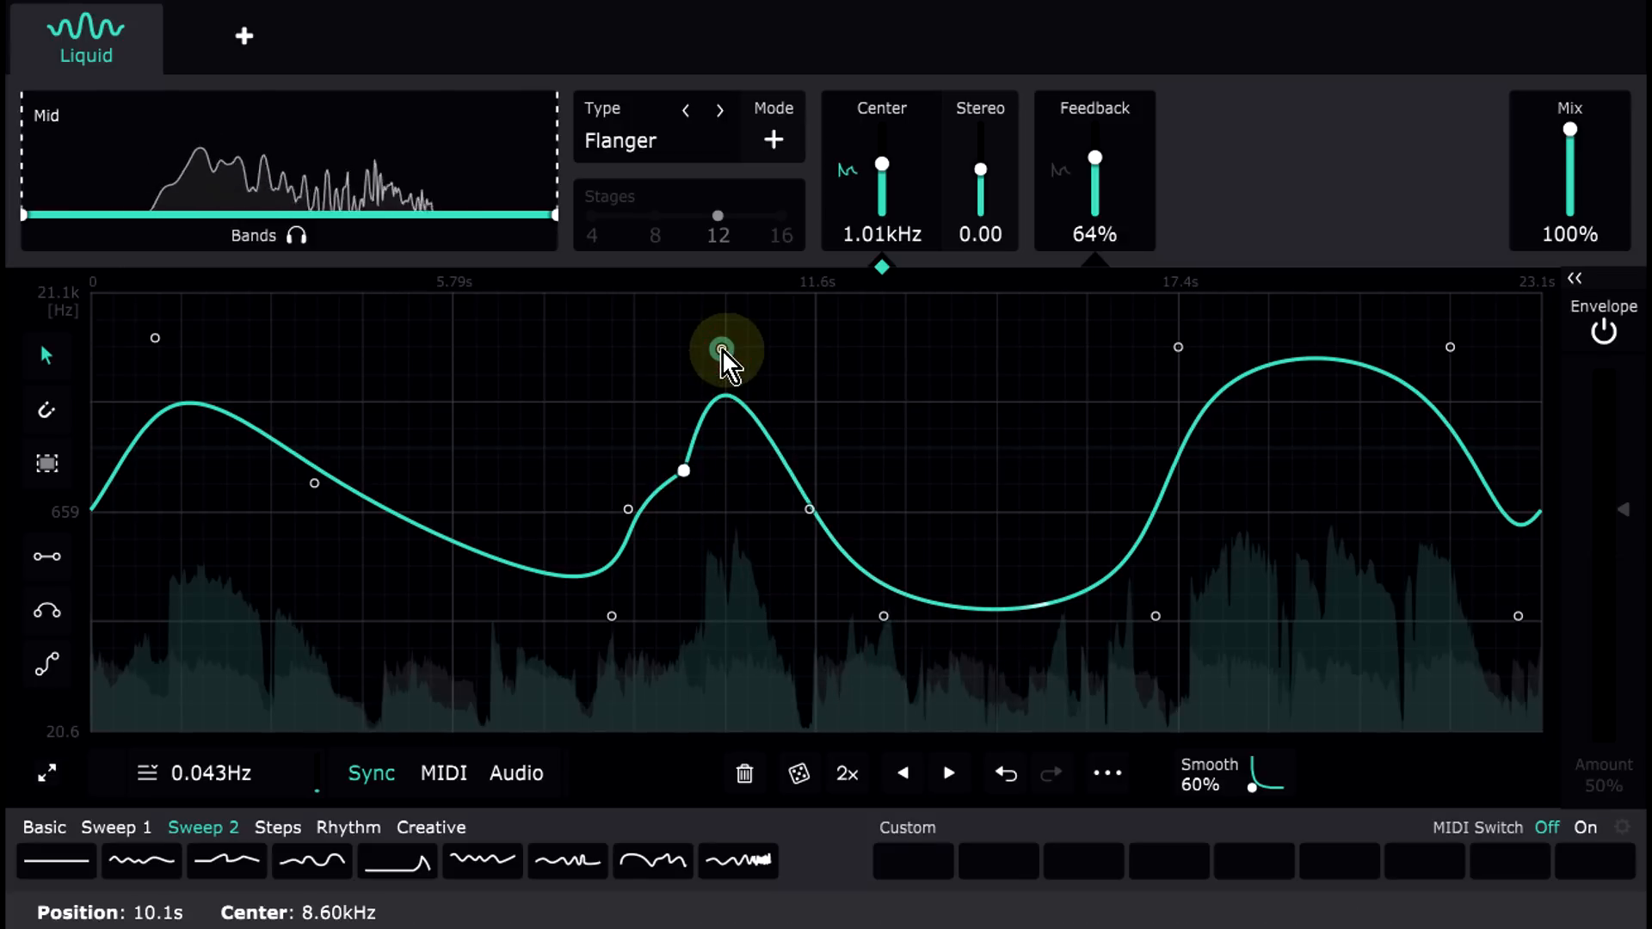
{"action": "left_click", "coordinate": [721, 349]}
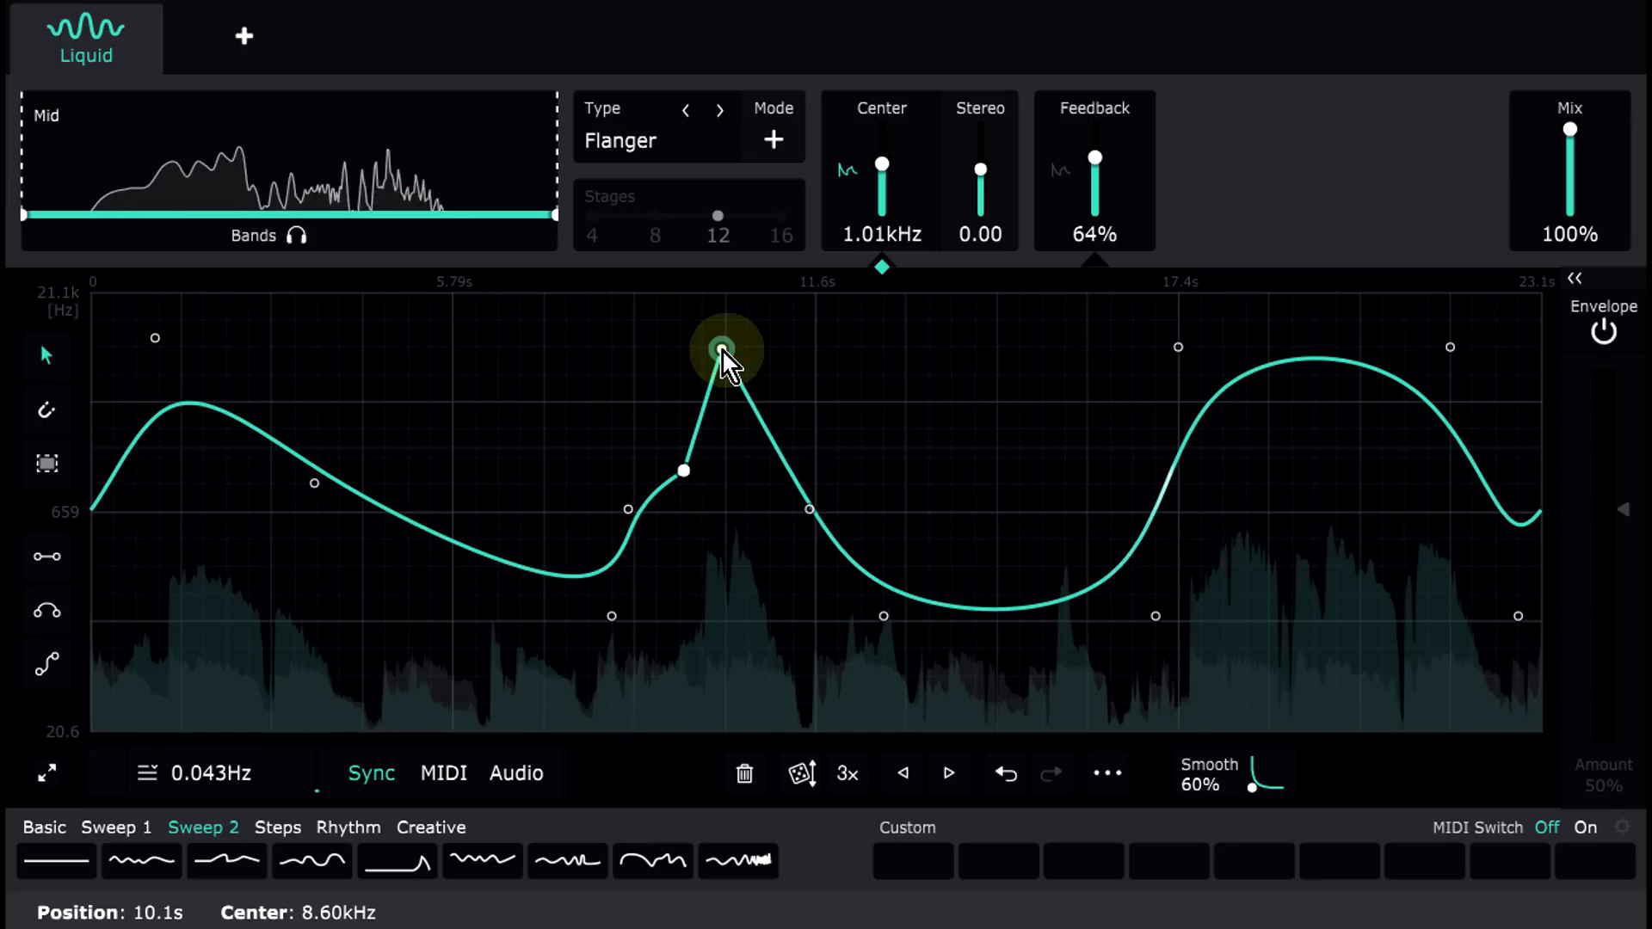
{"action": "left_click", "coordinate": [685, 471]}
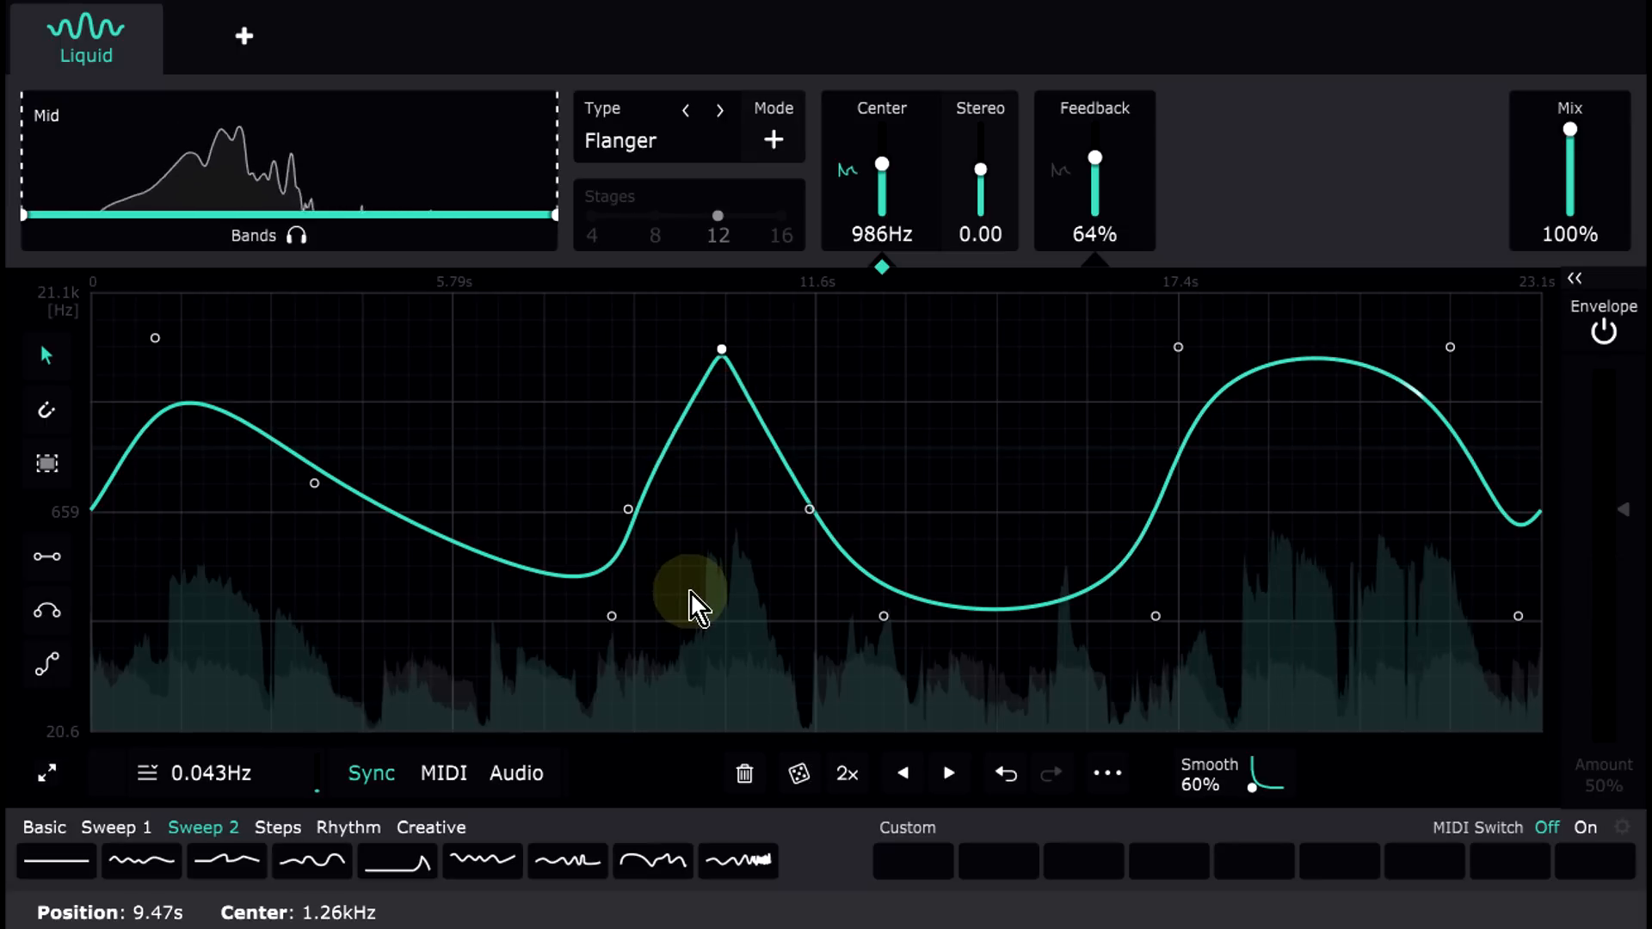
Step: Expand the LFO wave display for detailed editing and return it to normal size
{"action": "left_click", "coordinate": [48, 771]}
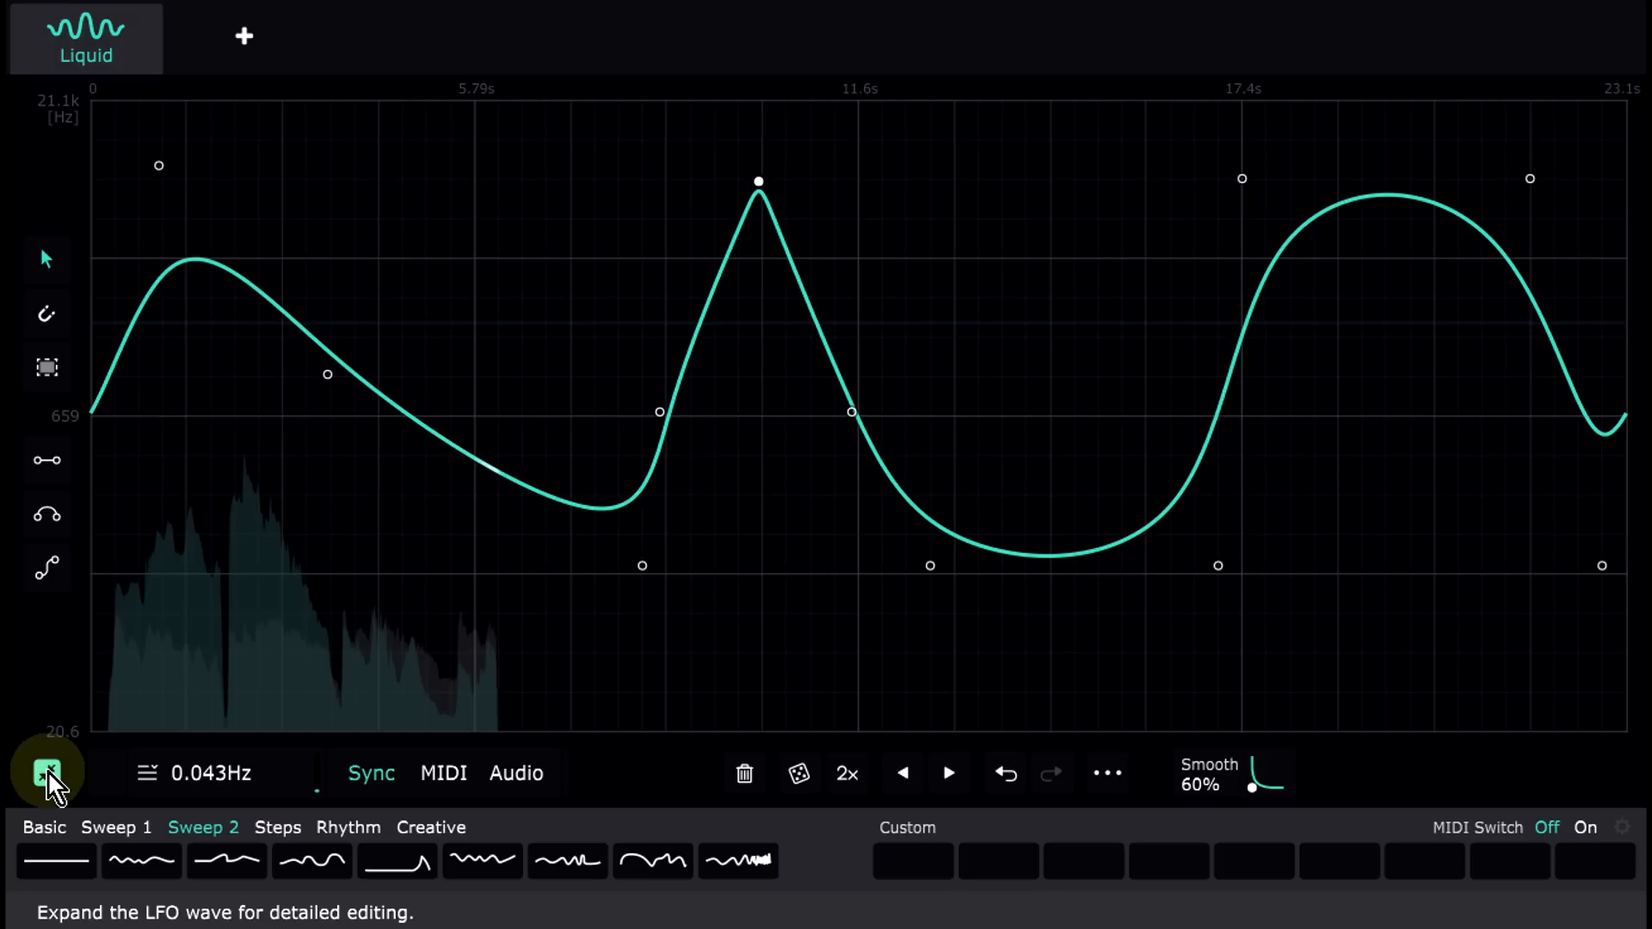
{"action": "left_click", "coordinate": [48, 771]}
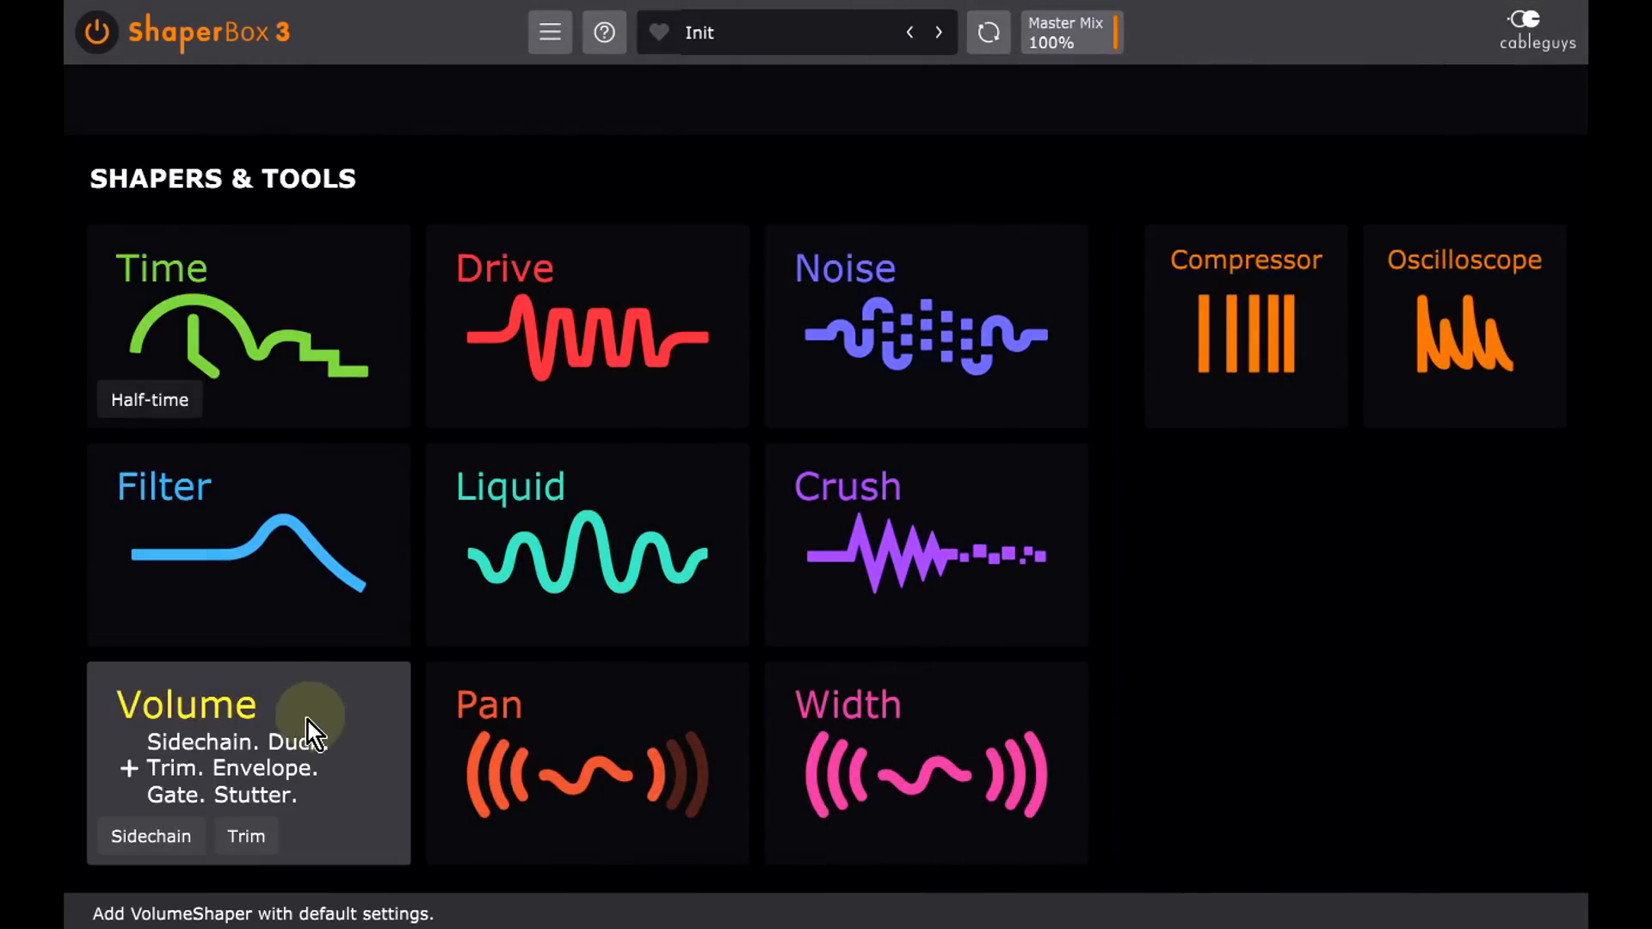
Step: Add a Volume shaper with default settings and turn on grid snapping for its wave
{"action": "left_click", "coordinate": [308, 728]}
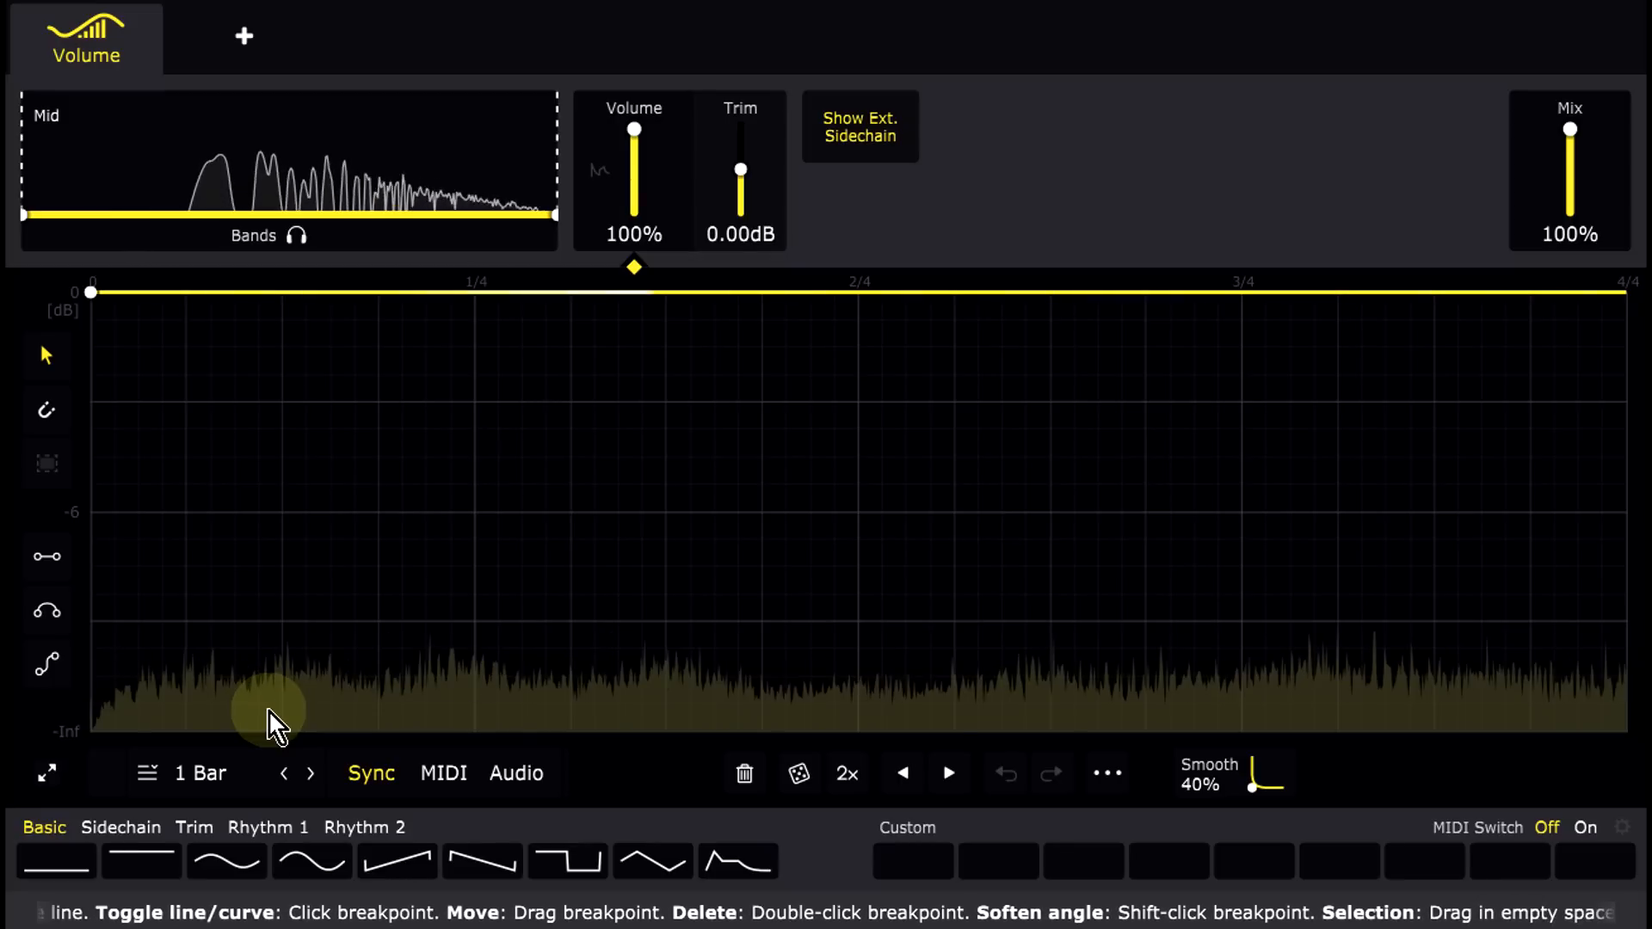
{"action": "left_click", "coordinate": [41, 410]}
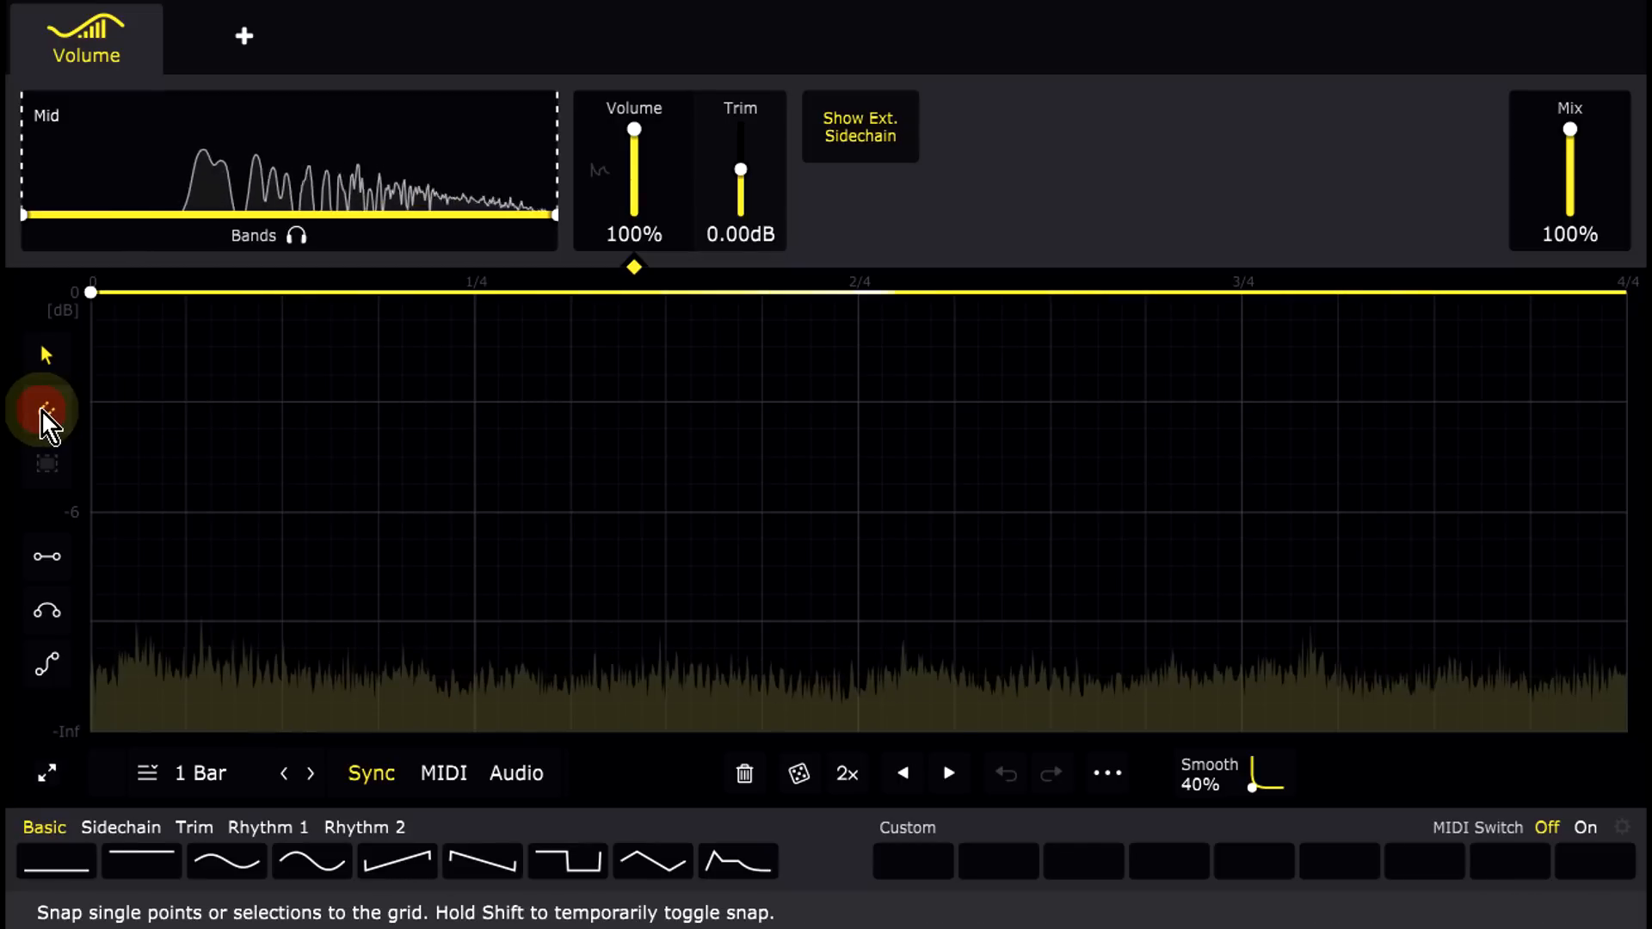
Step: Draw a flat volume dip from 1/16 to 1/8 of the bar, three quarters down the grid, with the Line tool
{"action": "left_click", "coordinate": [48, 554]}
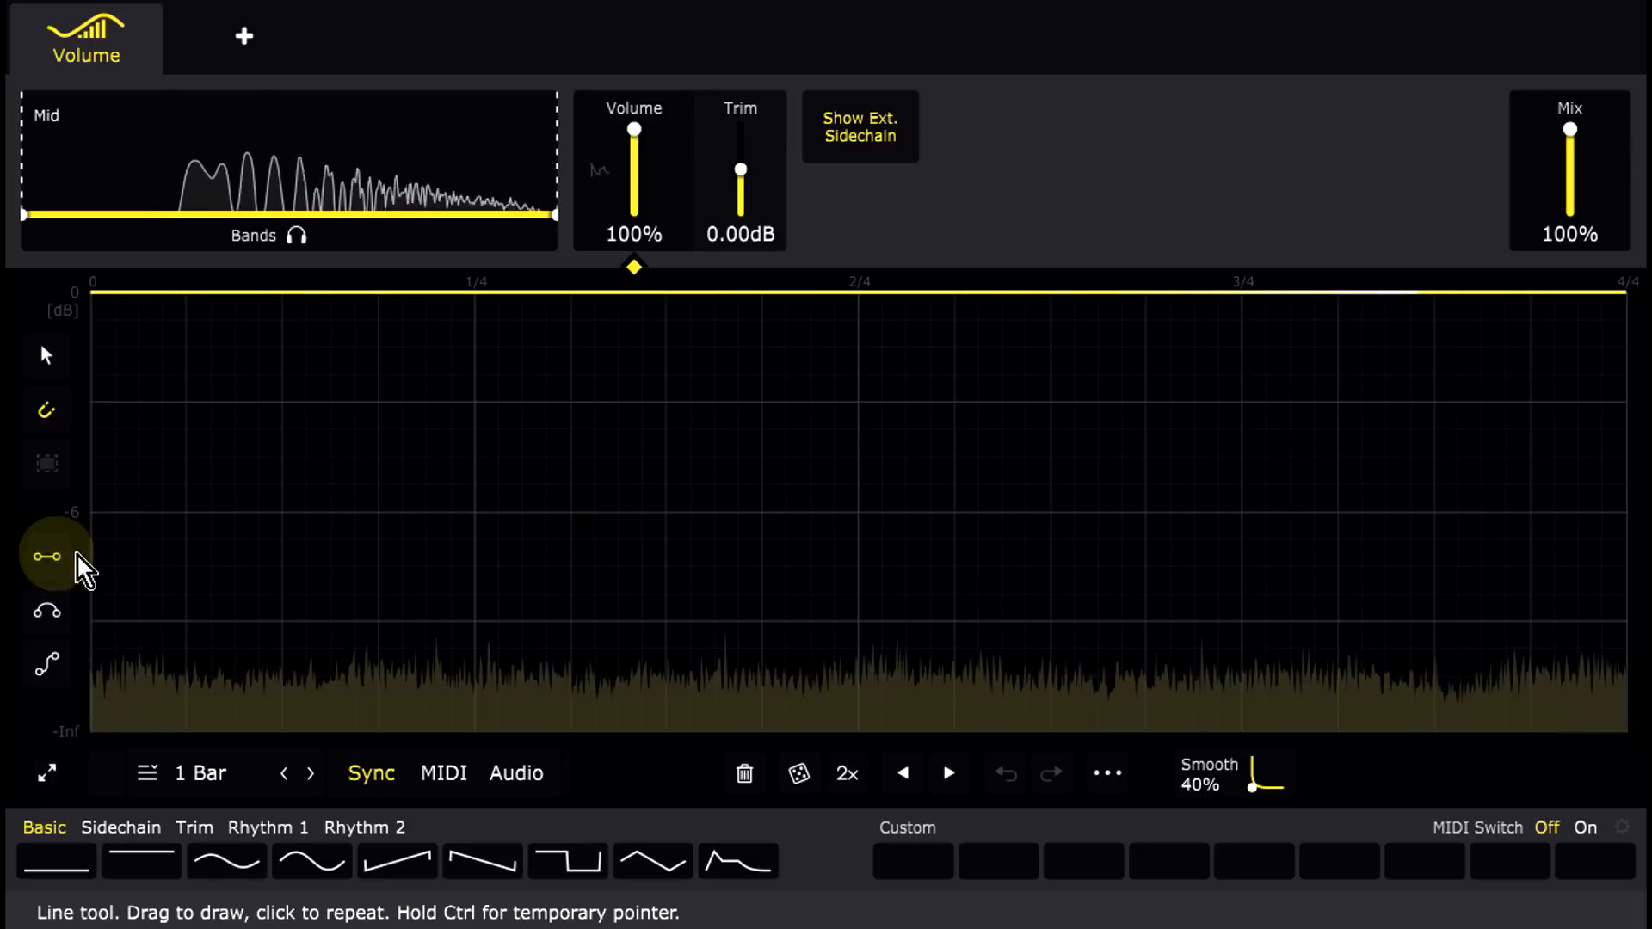
{"action": "left_click", "coordinate": [185, 623]}
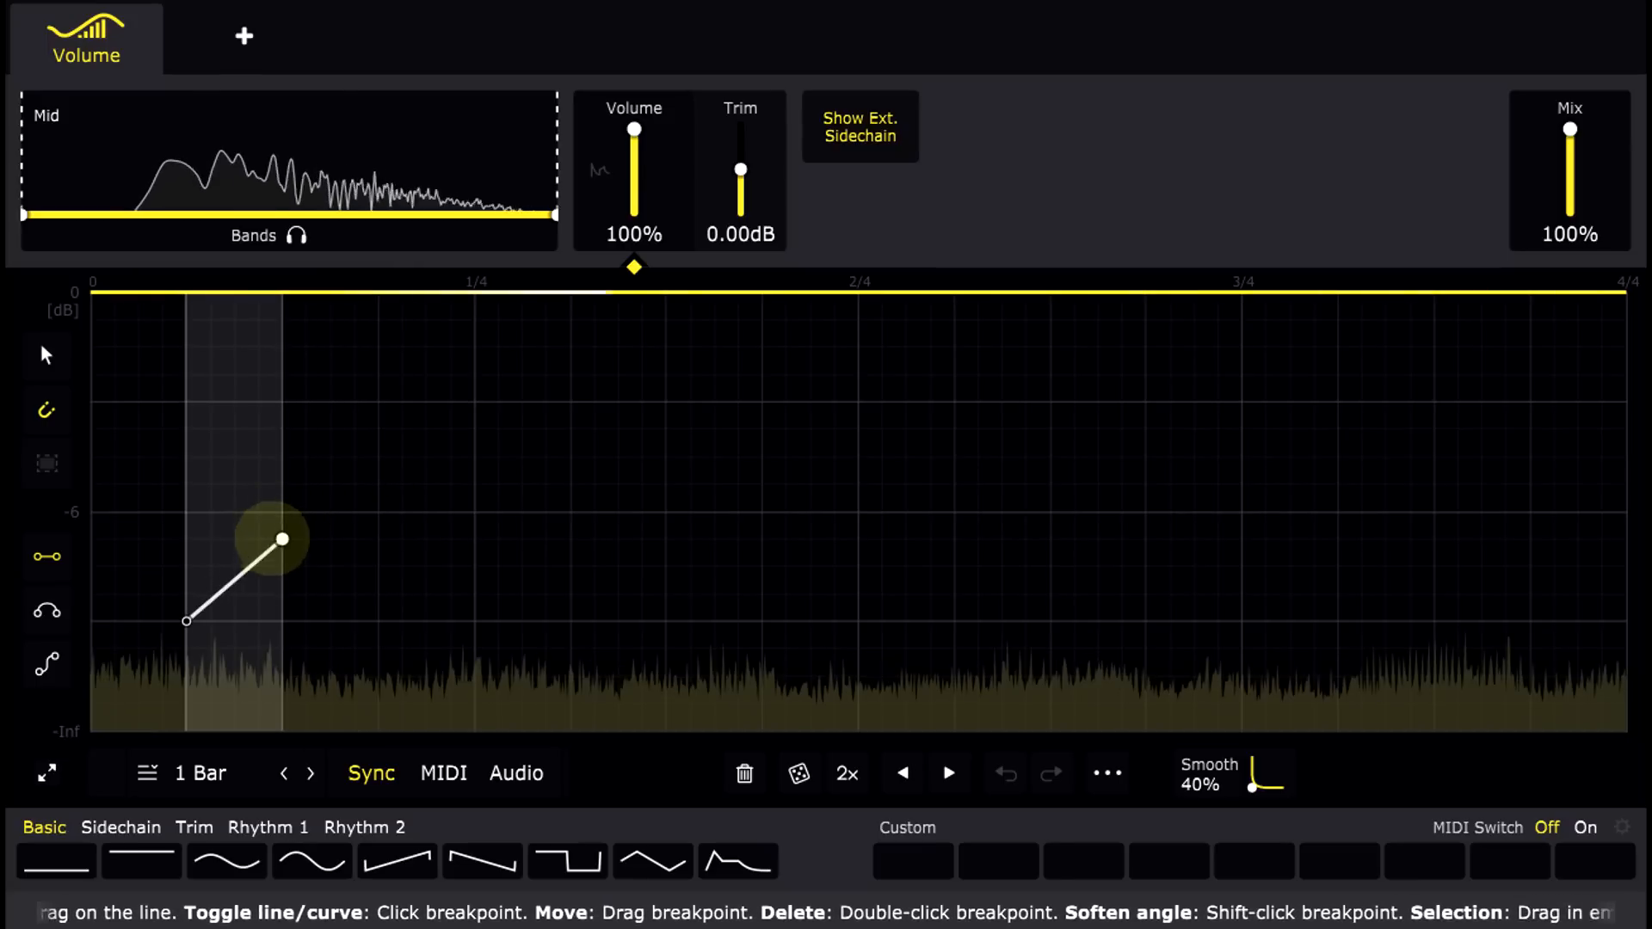
{"action": "left_click", "coordinate": [284, 621]}
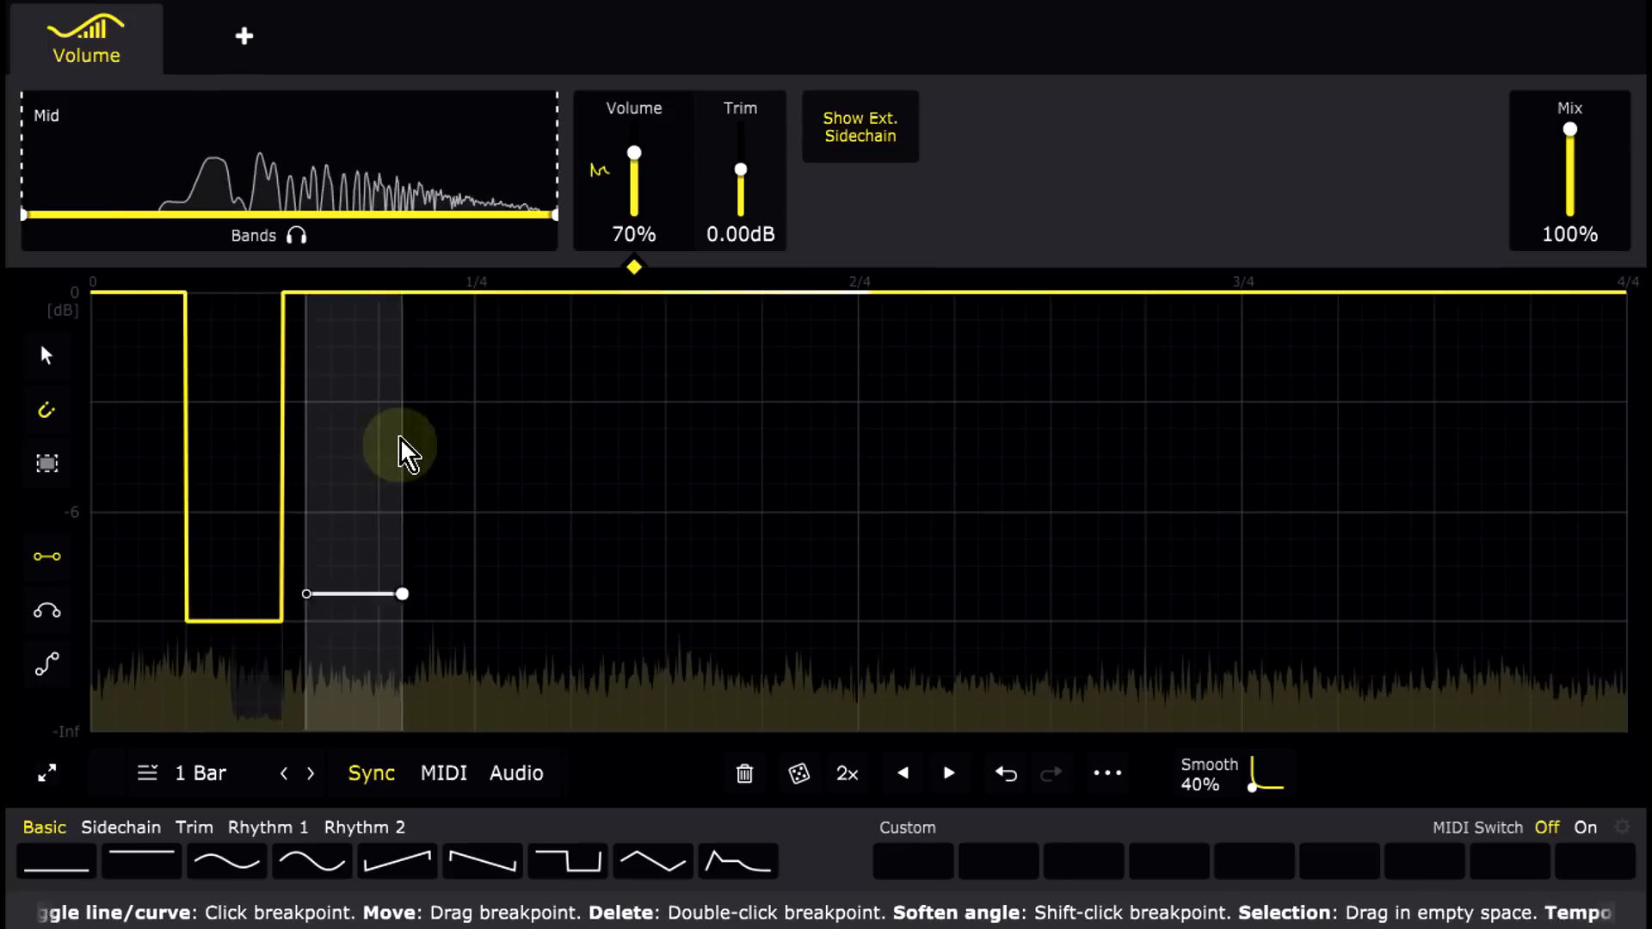
Step: Draw further flat dips with the Line tool: quarter depth at 3/16, full depth at 5/16, 7/16, 11/16, 13/16 and 15/16
{"action": "left_click", "coordinate": [391, 403]}
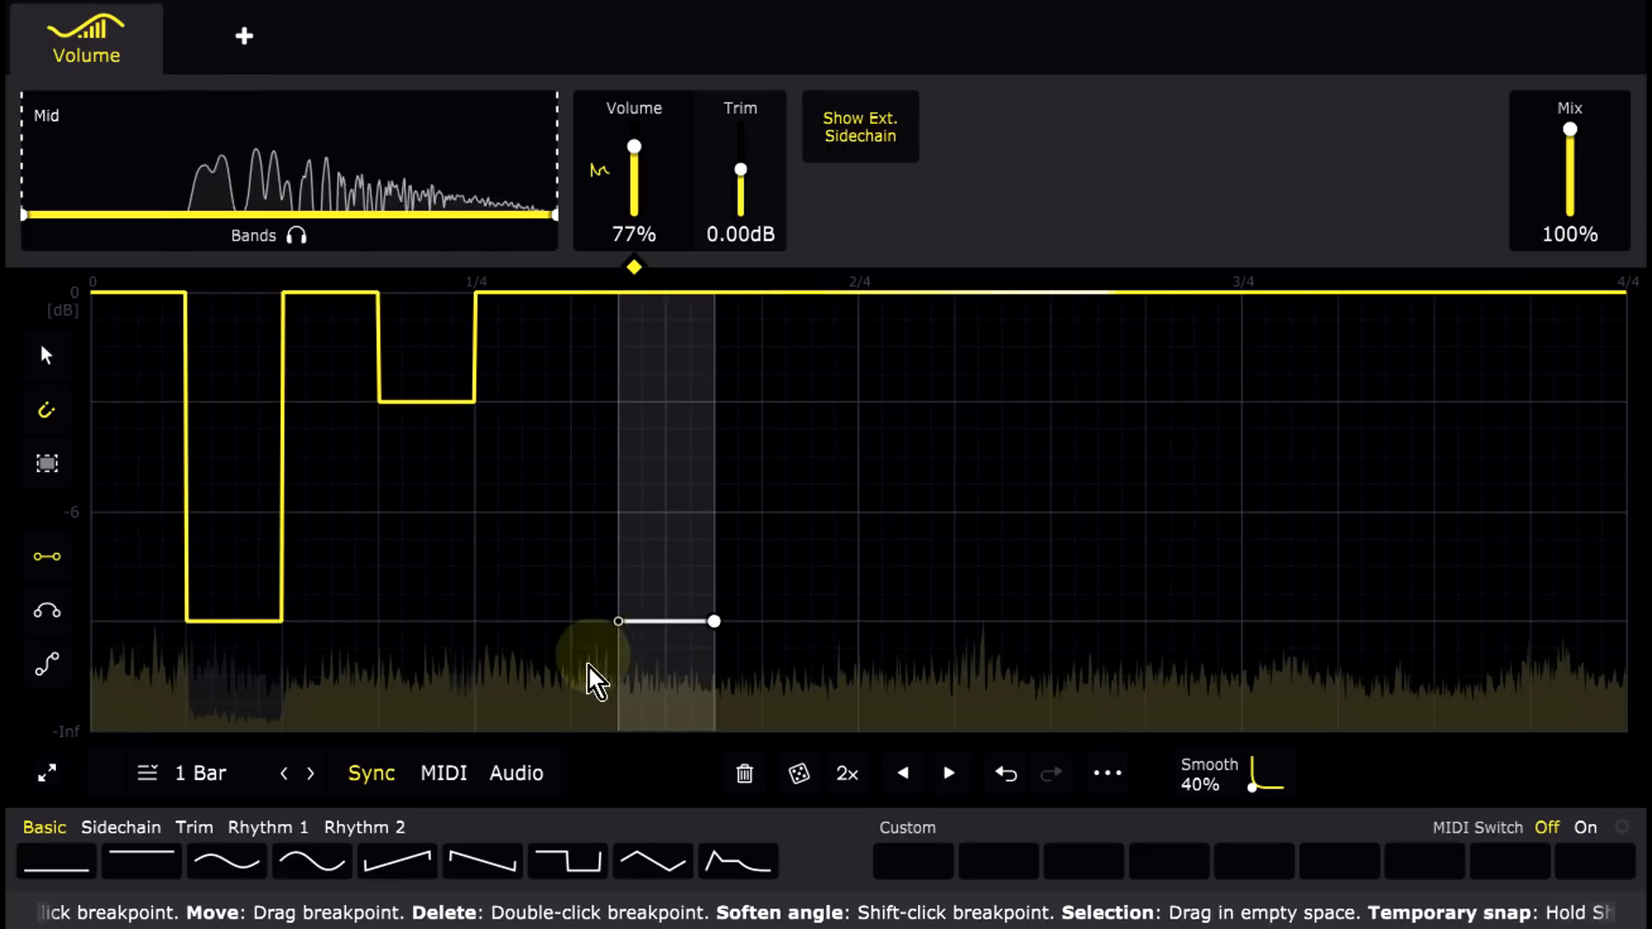
{"action": "left_click", "coordinate": [574, 738]}
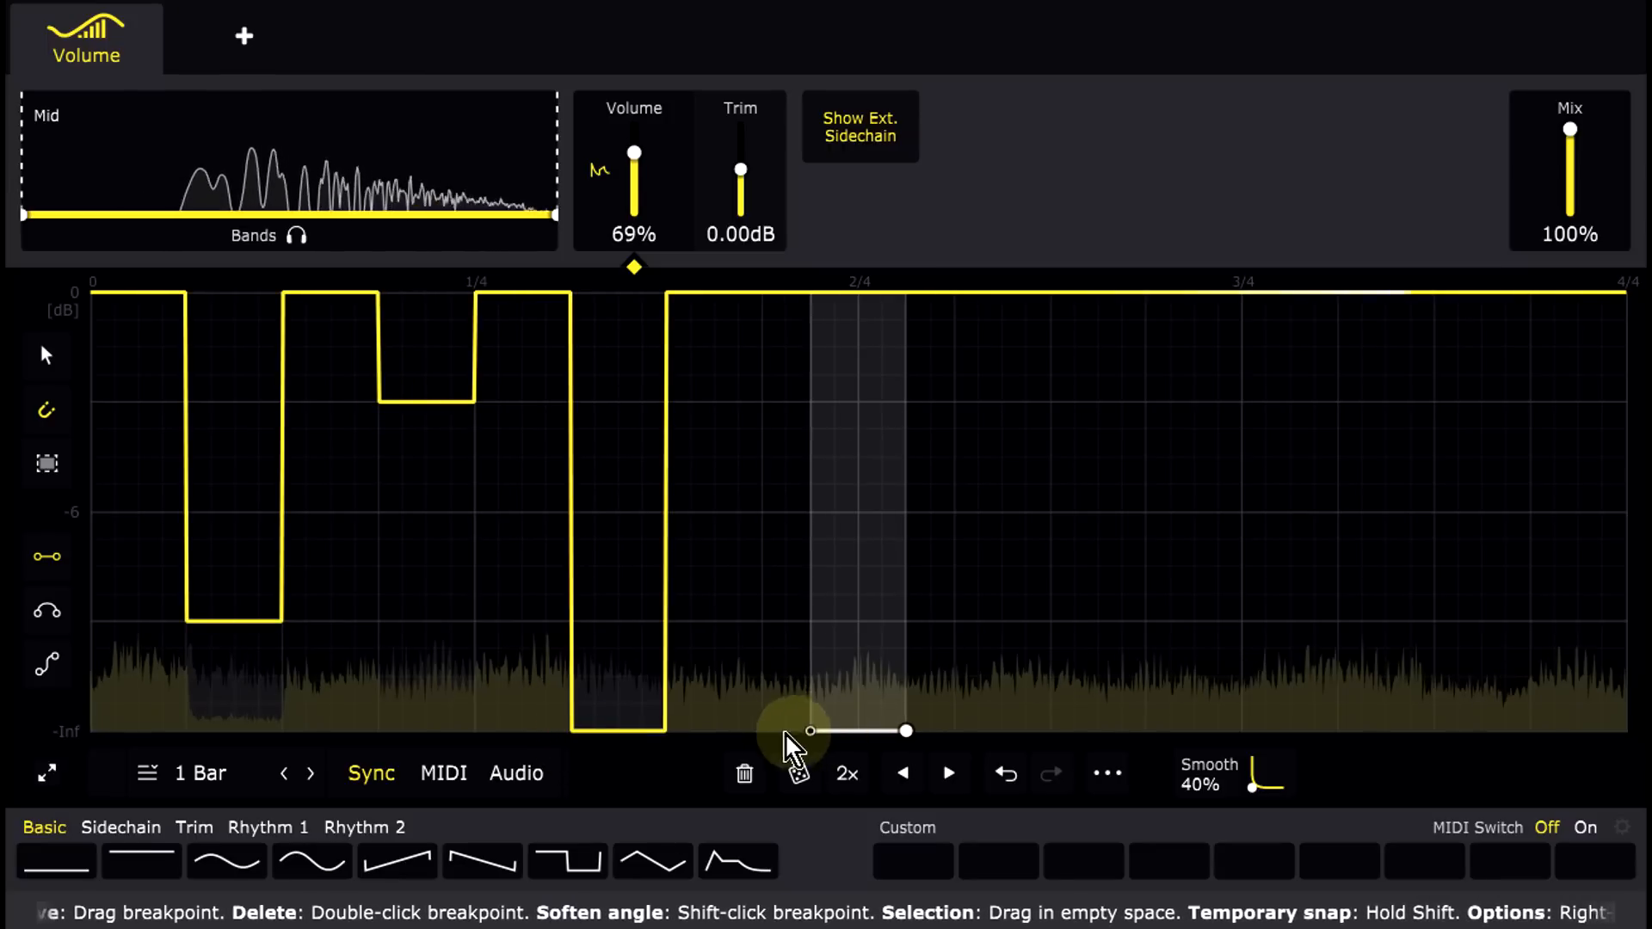
{"action": "left_click", "coordinate": [763, 731]}
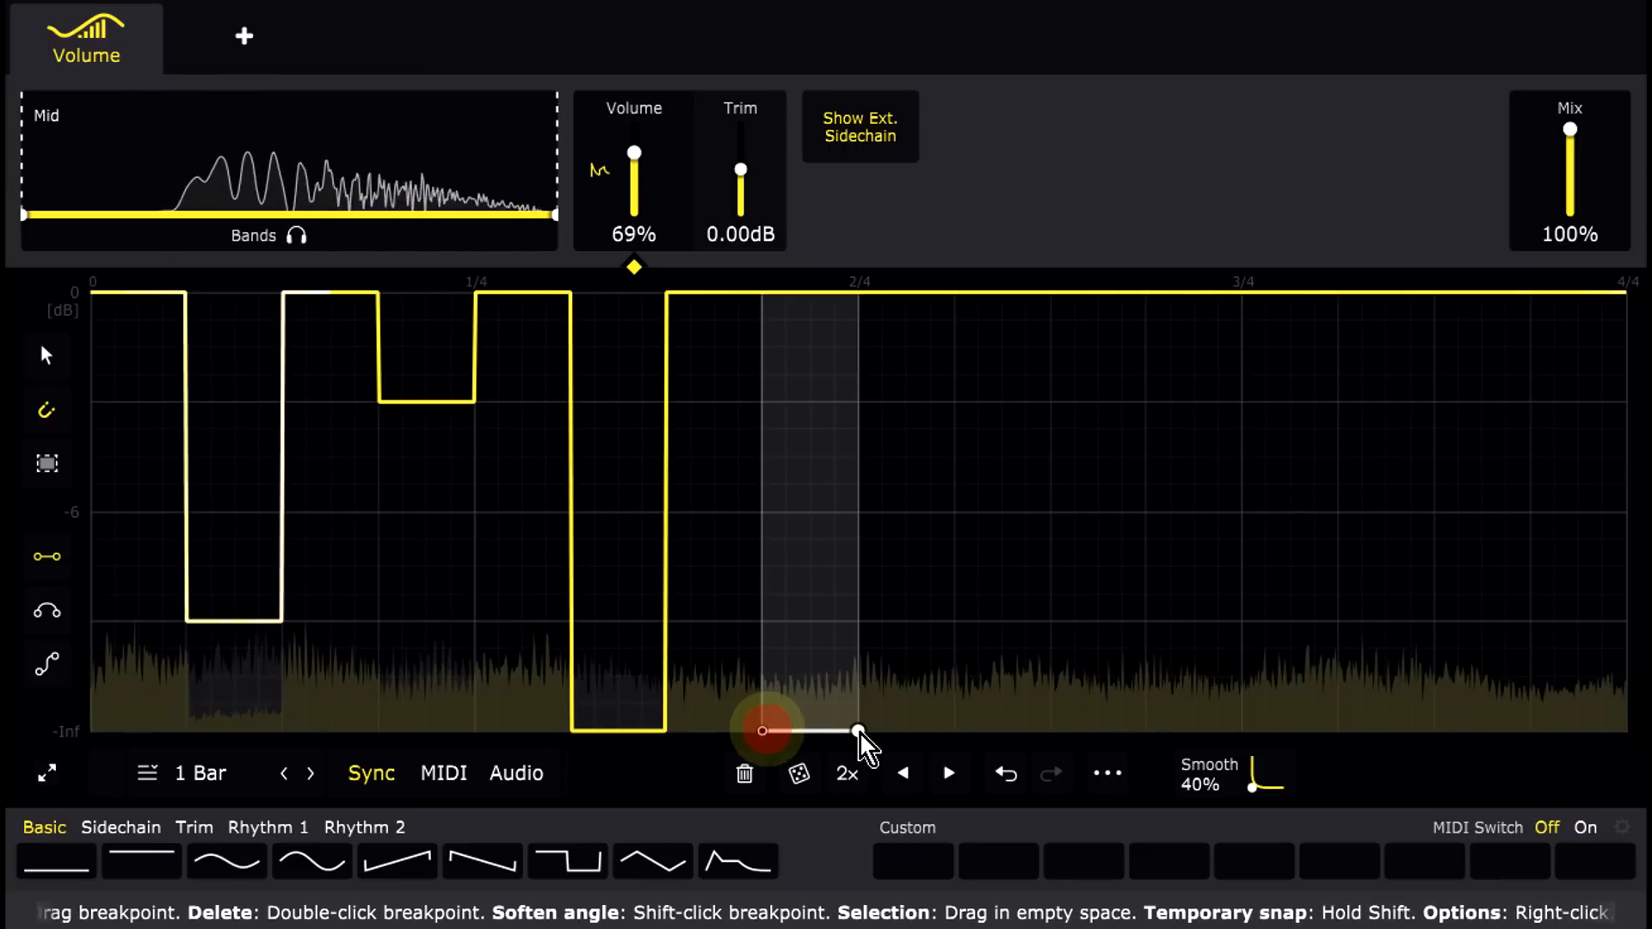
{"action": "left_click", "coordinate": [1150, 741]}
{"action": "left_click", "coordinate": [1344, 731]}
{"action": "left_click", "coordinate": [1538, 738]}
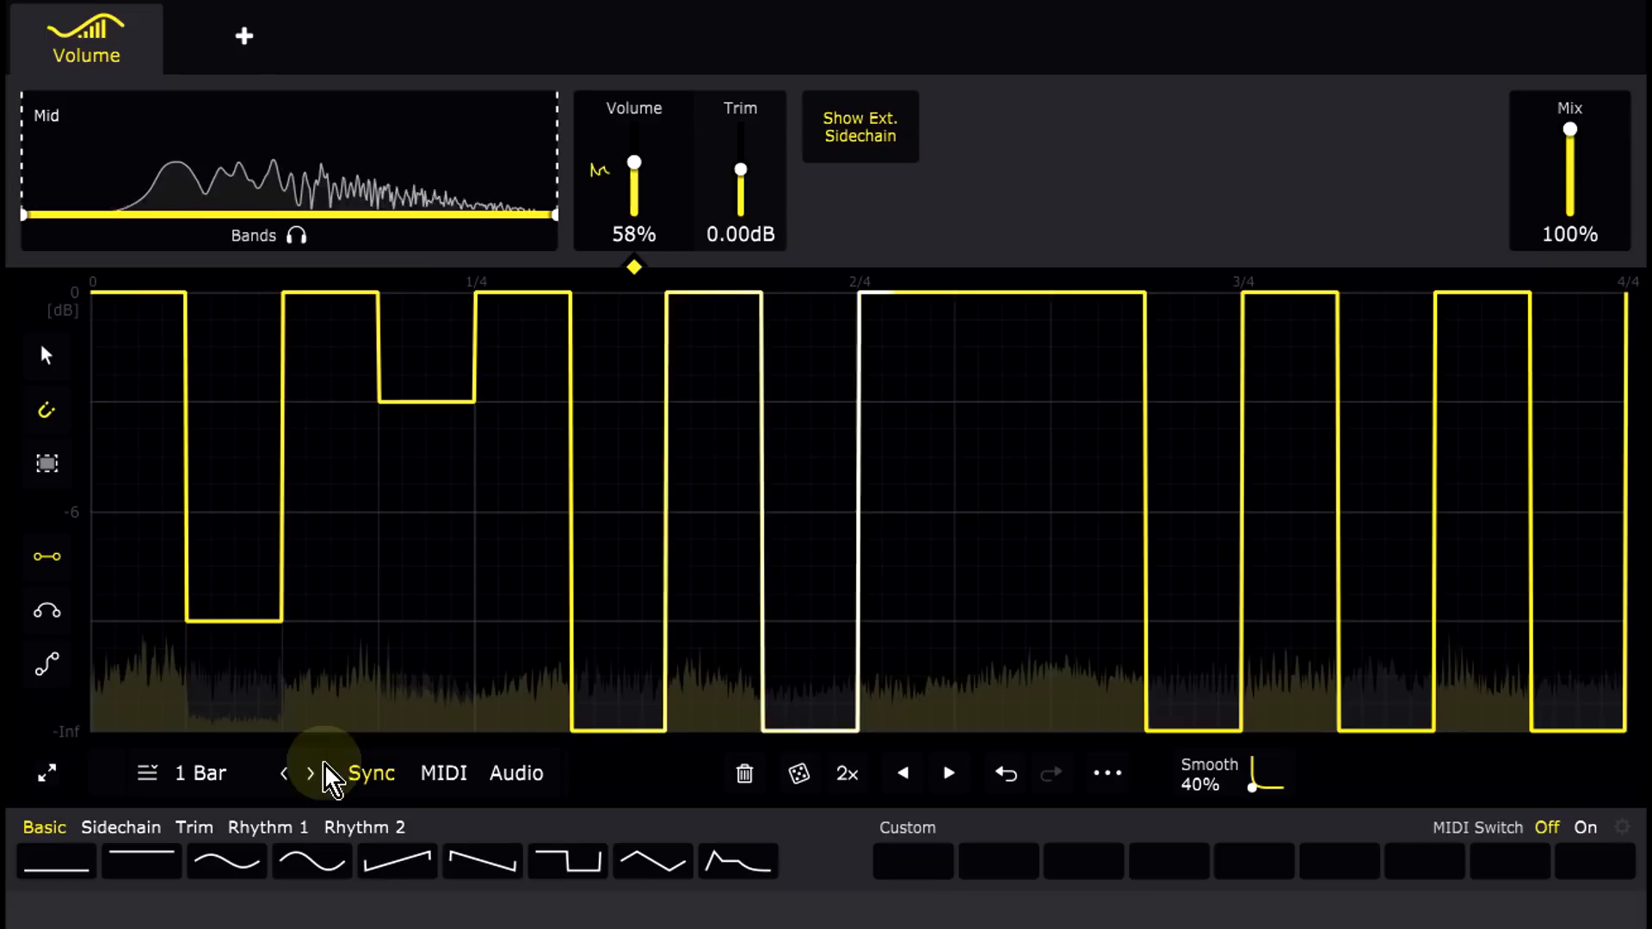
Step: Shorten the wave length to 1/2 and draw a rounded valley with the arc tool on the floor of the shallow dip
{"action": "left_click", "coordinate": [282, 776]}
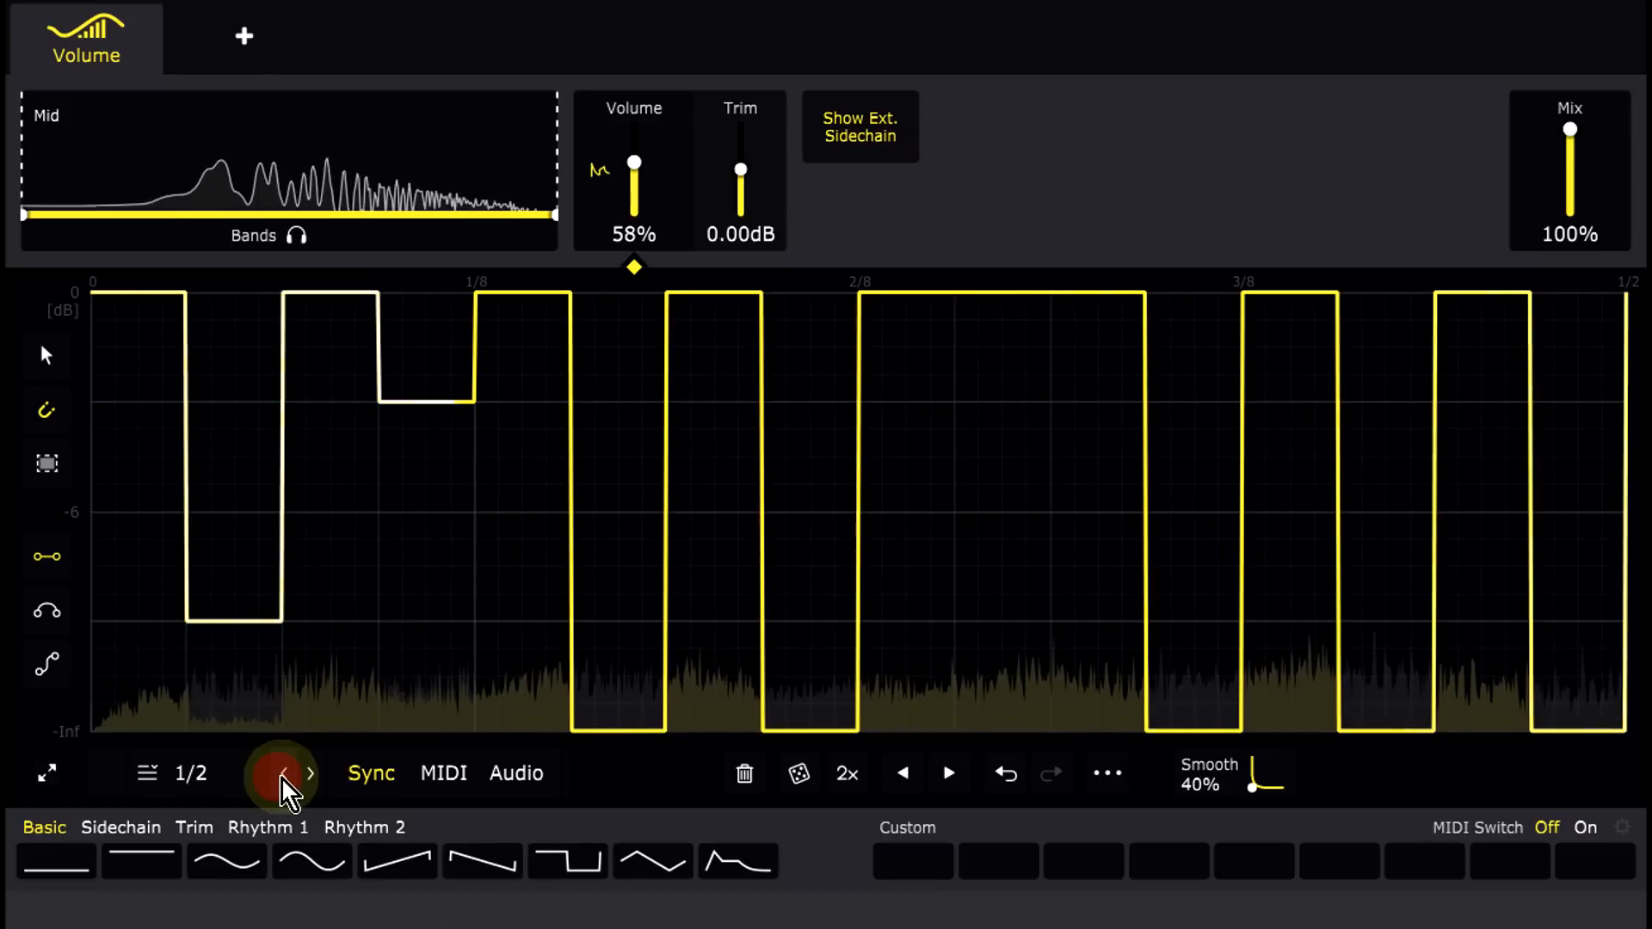
{"action": "left_click", "coordinate": [47, 614]}
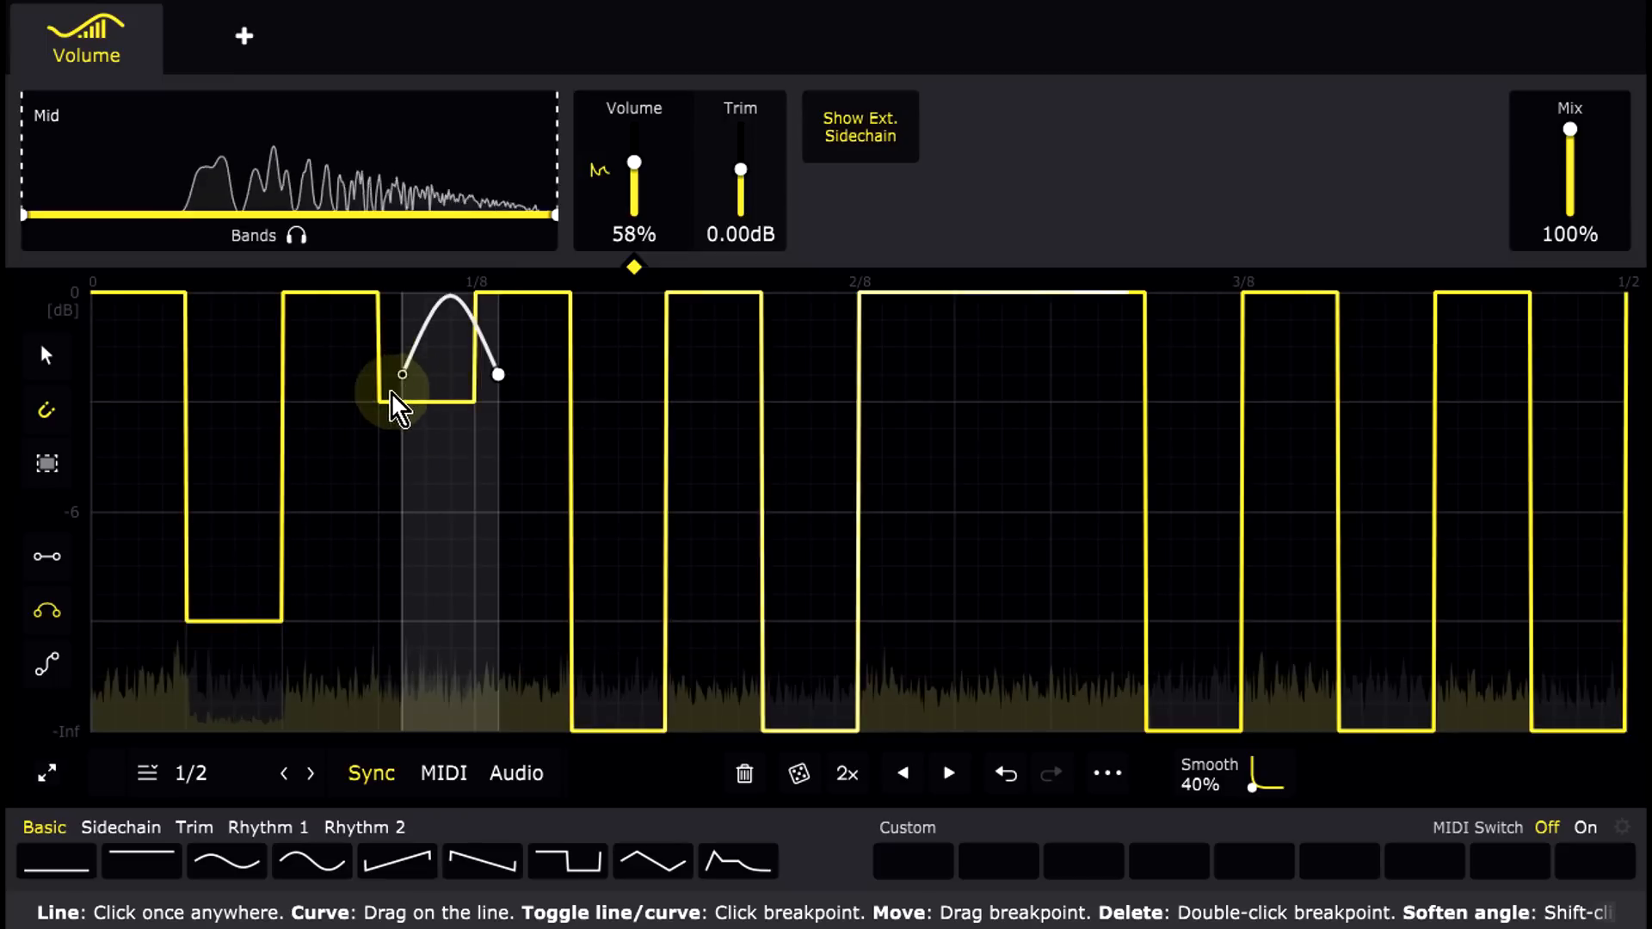
{"action": "left_click_drag", "start_coordinate": [381, 398], "coordinate": [468, 602]}
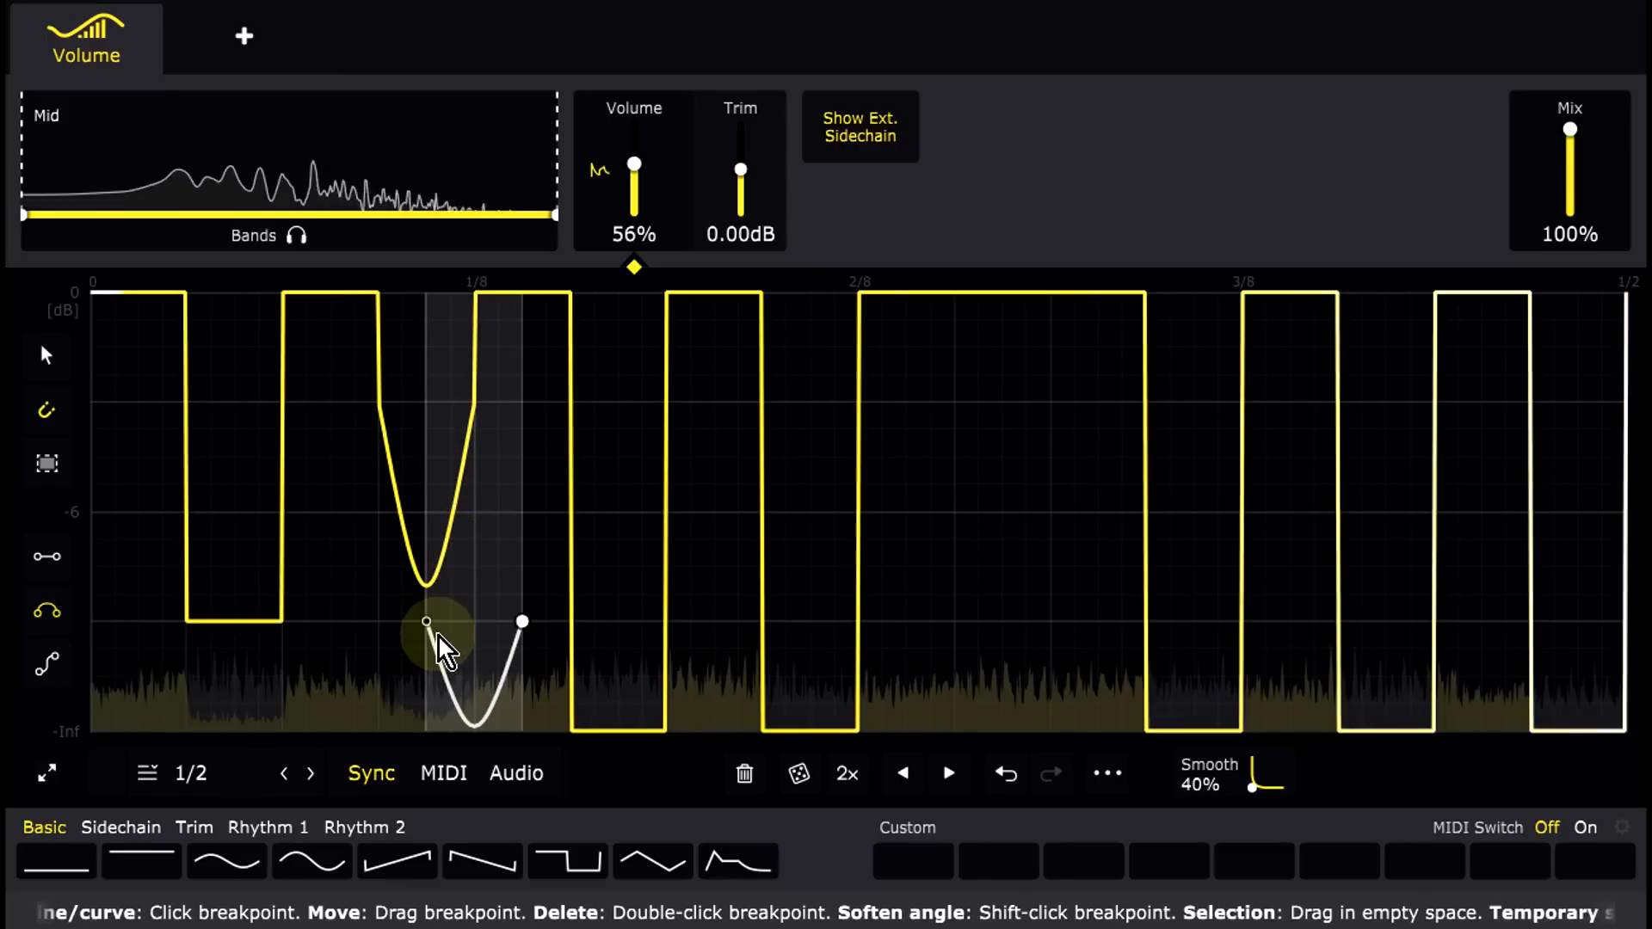
Step: Draw falling S-curves from 0 dB to -Inf with the S-curve tool, starting at 3/16, 3/8 and 7/16
{"action": "left_click", "coordinate": [49, 666]}
{"action": "left_click", "coordinate": [48, 656]}
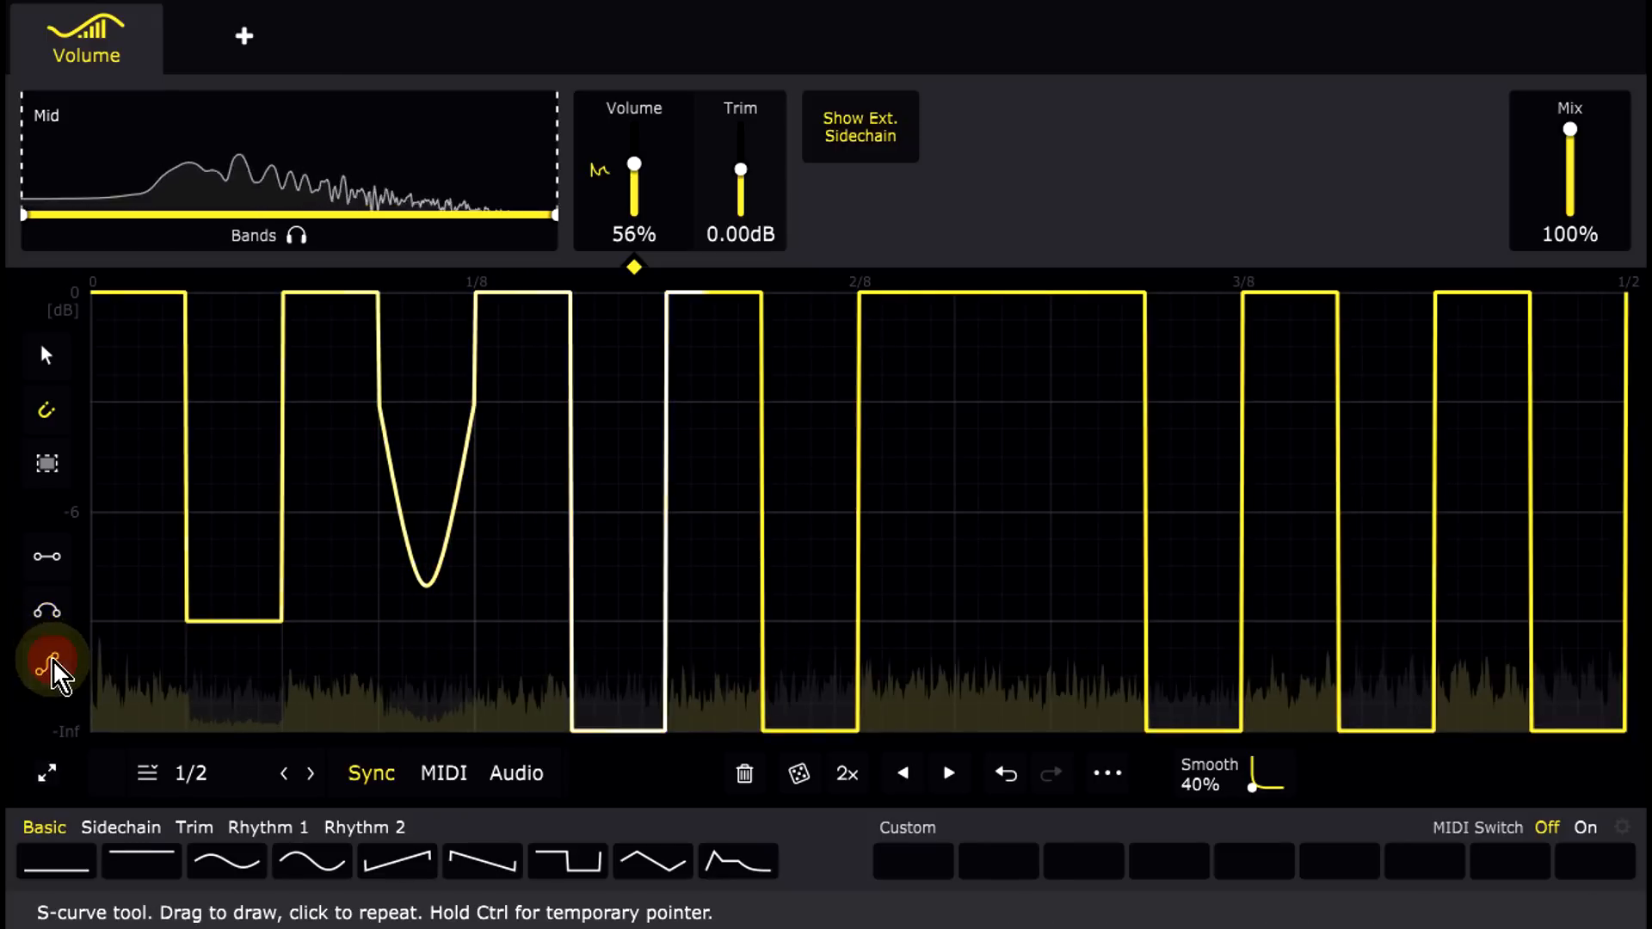
{"action": "left_click_drag", "start_coordinate": [669, 297], "coordinate": [757, 731]}
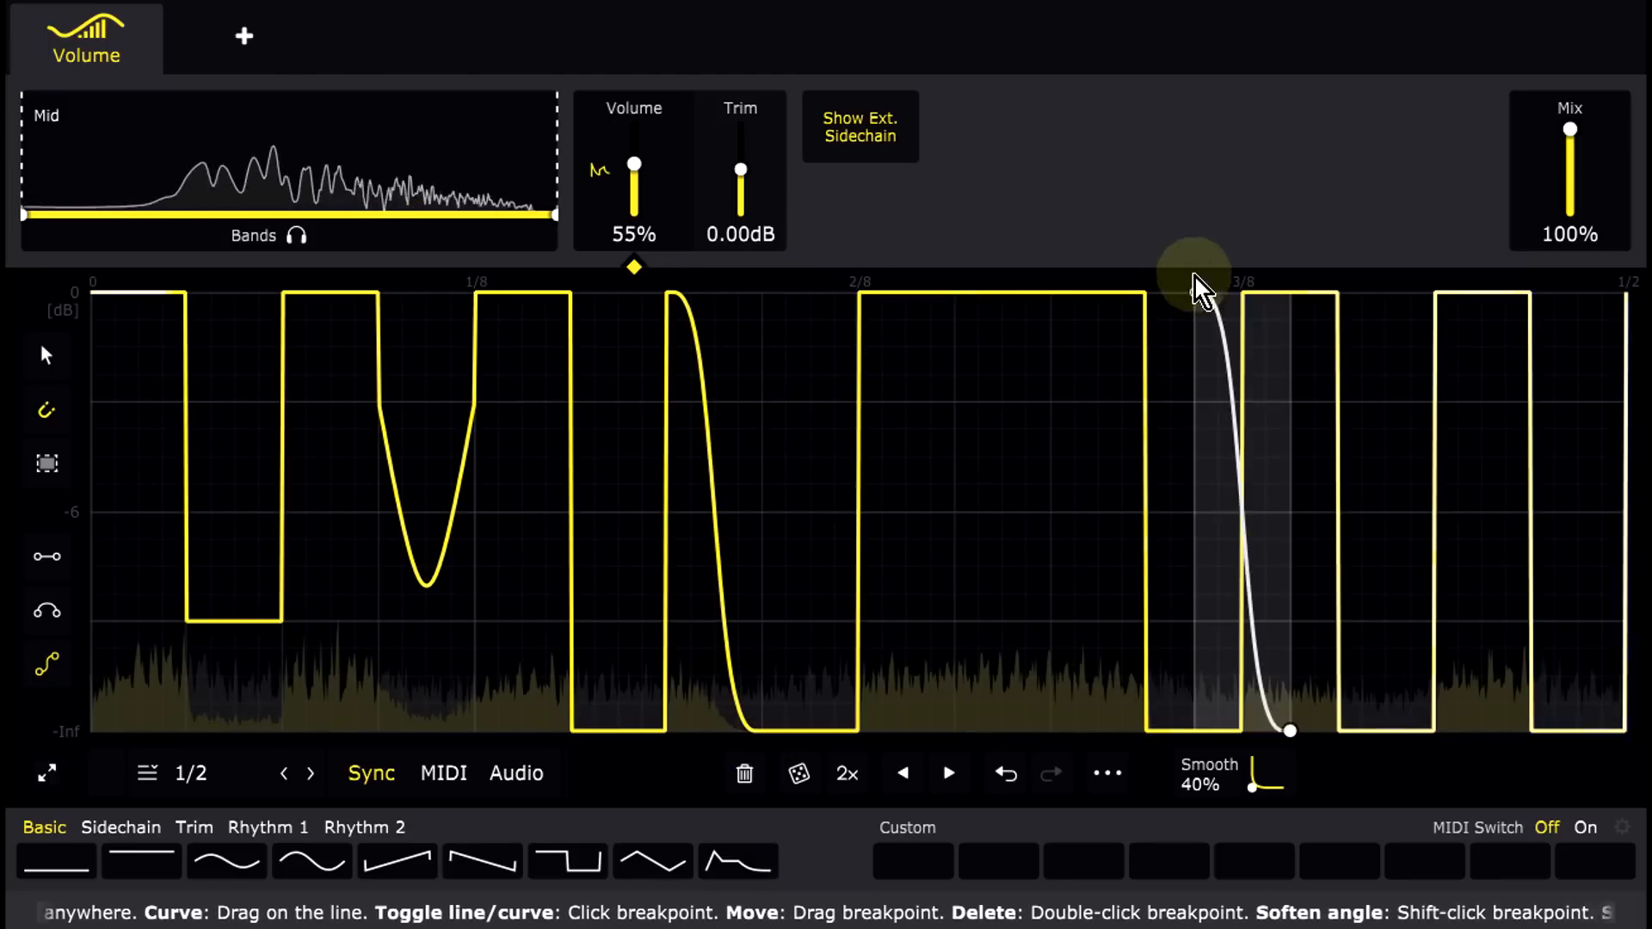
{"action": "left_click", "coordinate": [1253, 301]}
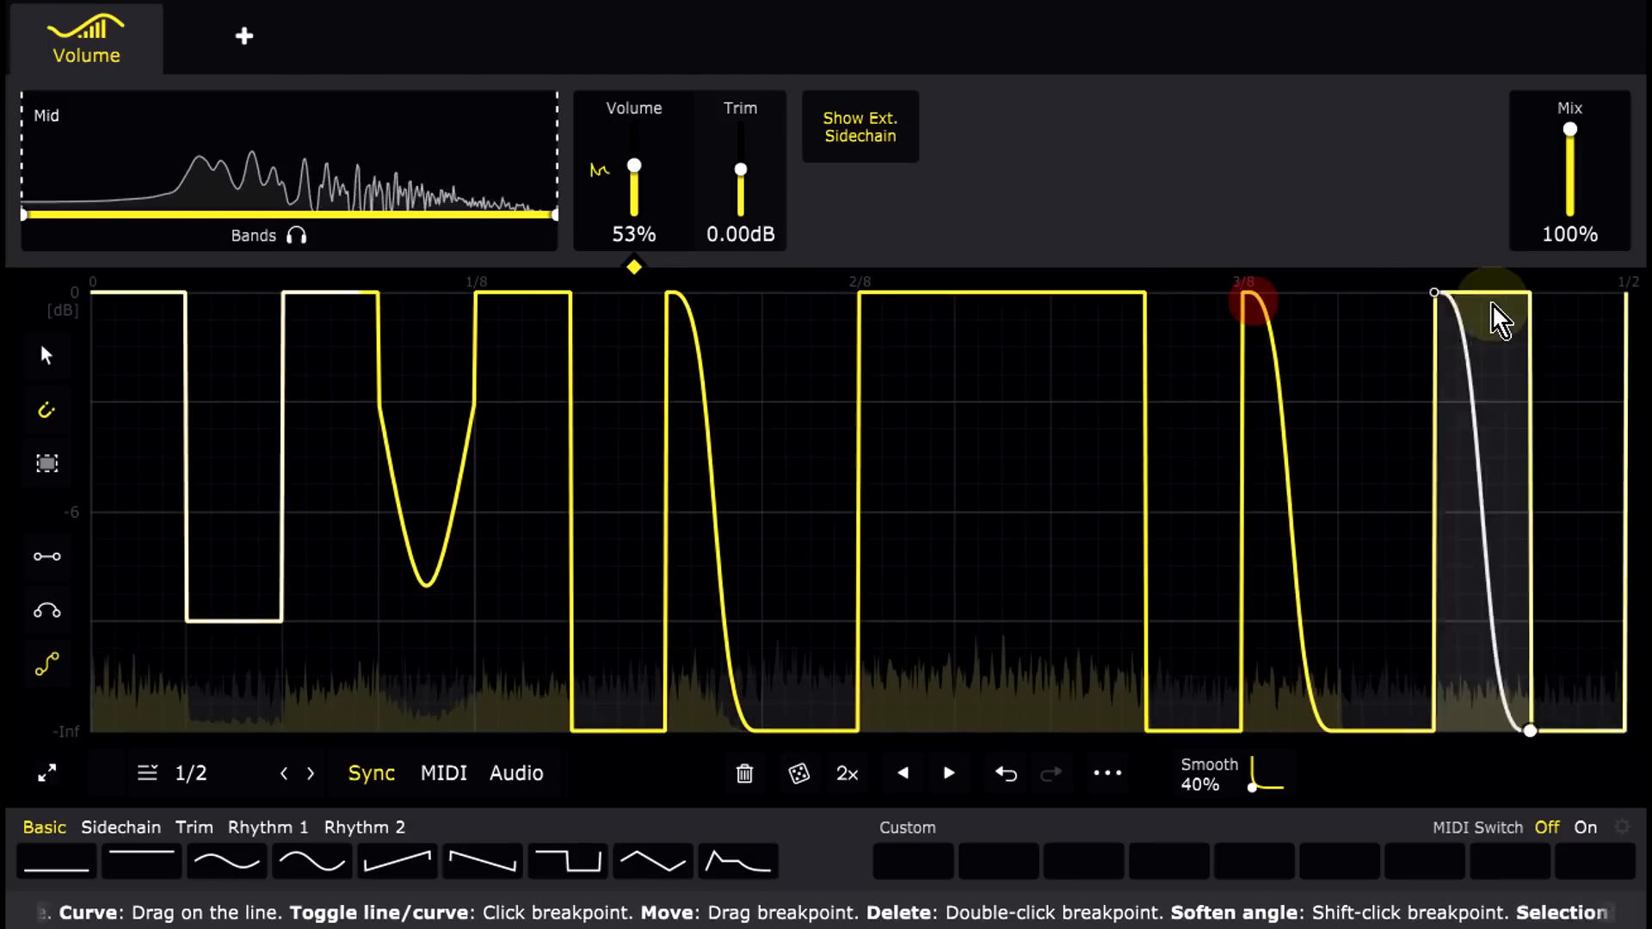
{"action": "left_click", "coordinate": [1438, 297]}
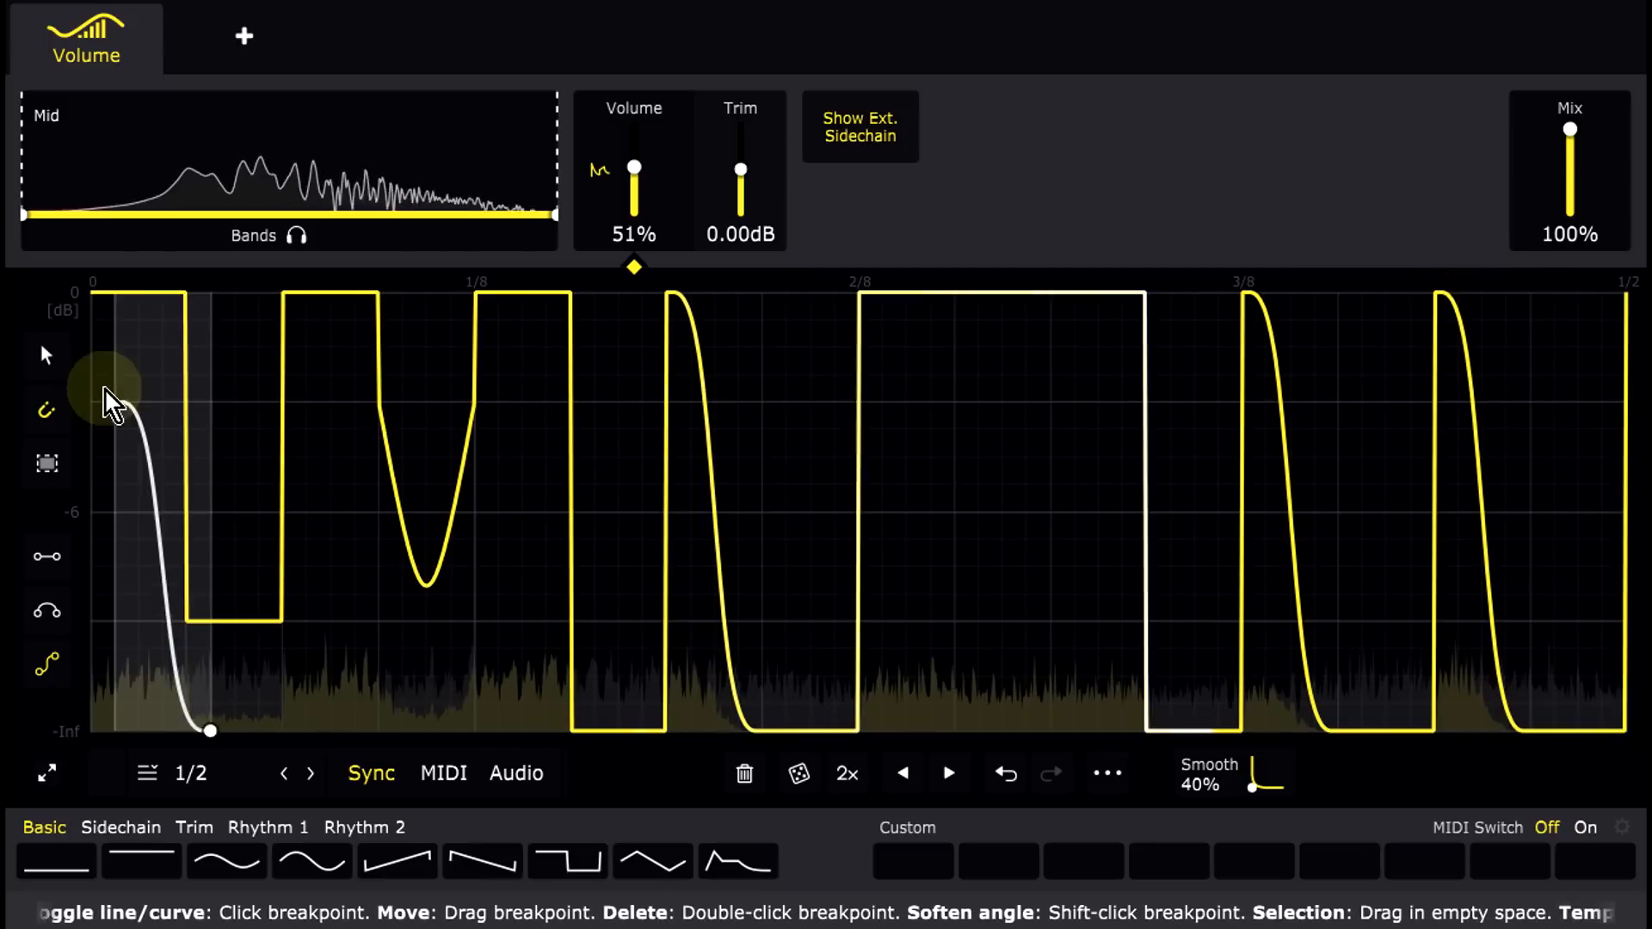
Step: Select the rounded valley's curve handles with the Pointer tool and shift them slightly later in the wave
{"action": "left_click", "coordinate": [47, 359]}
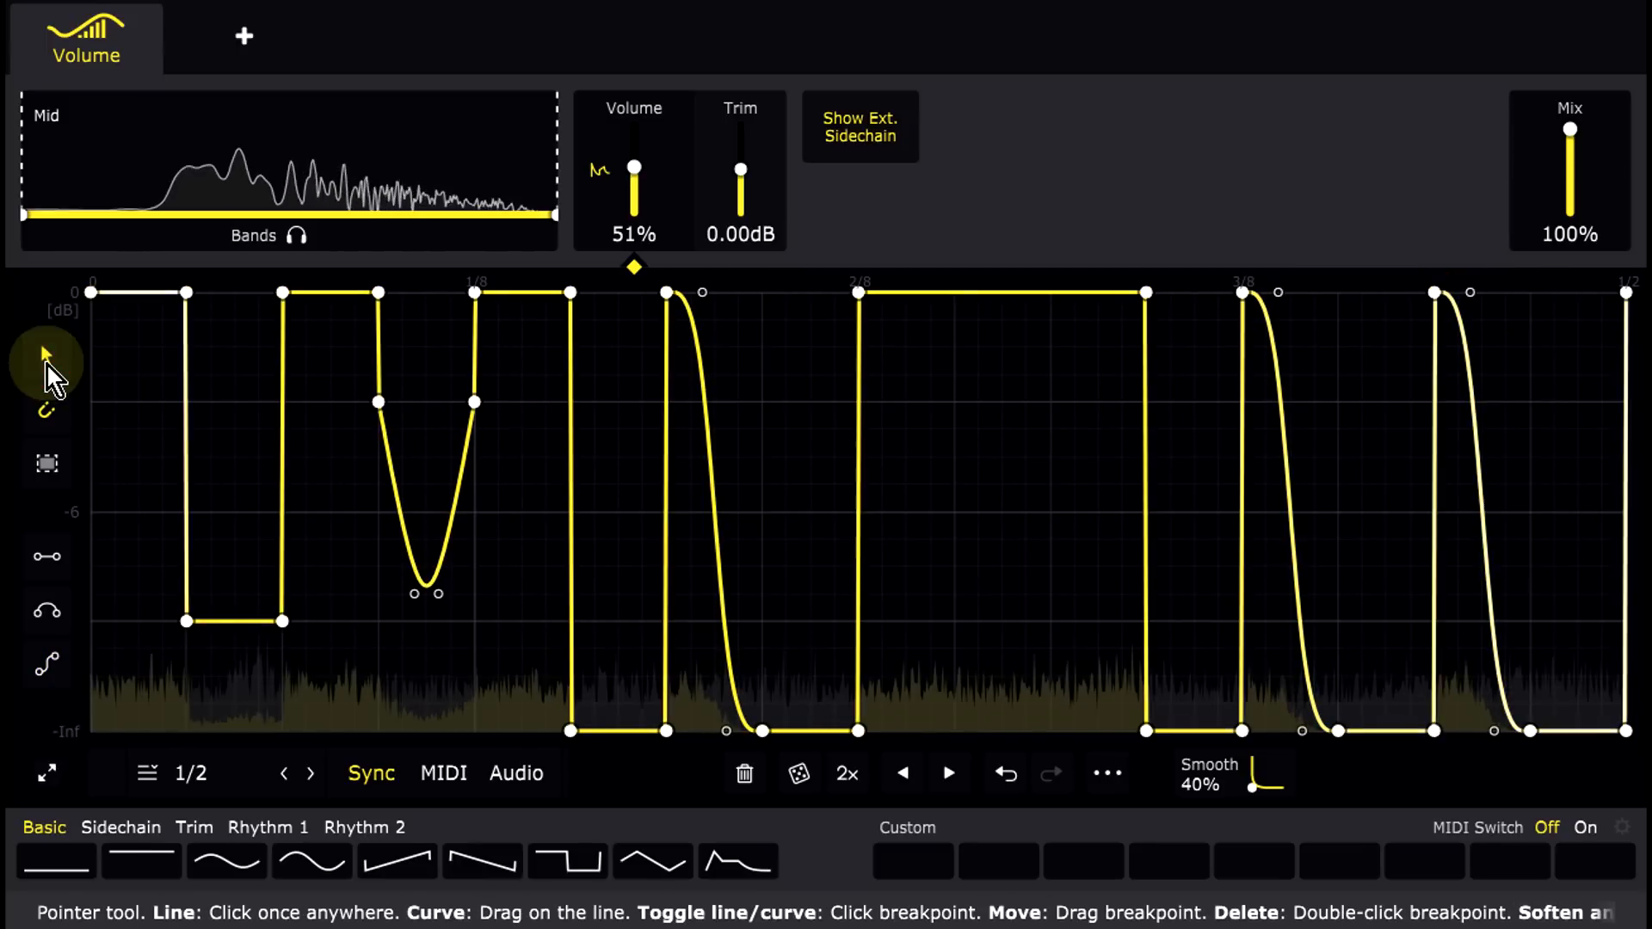
{"action": "left_click_drag", "start_coordinate": [356, 560], "coordinate": [441, 597]}
{"action": "left_click", "coordinate": [534, 658]}
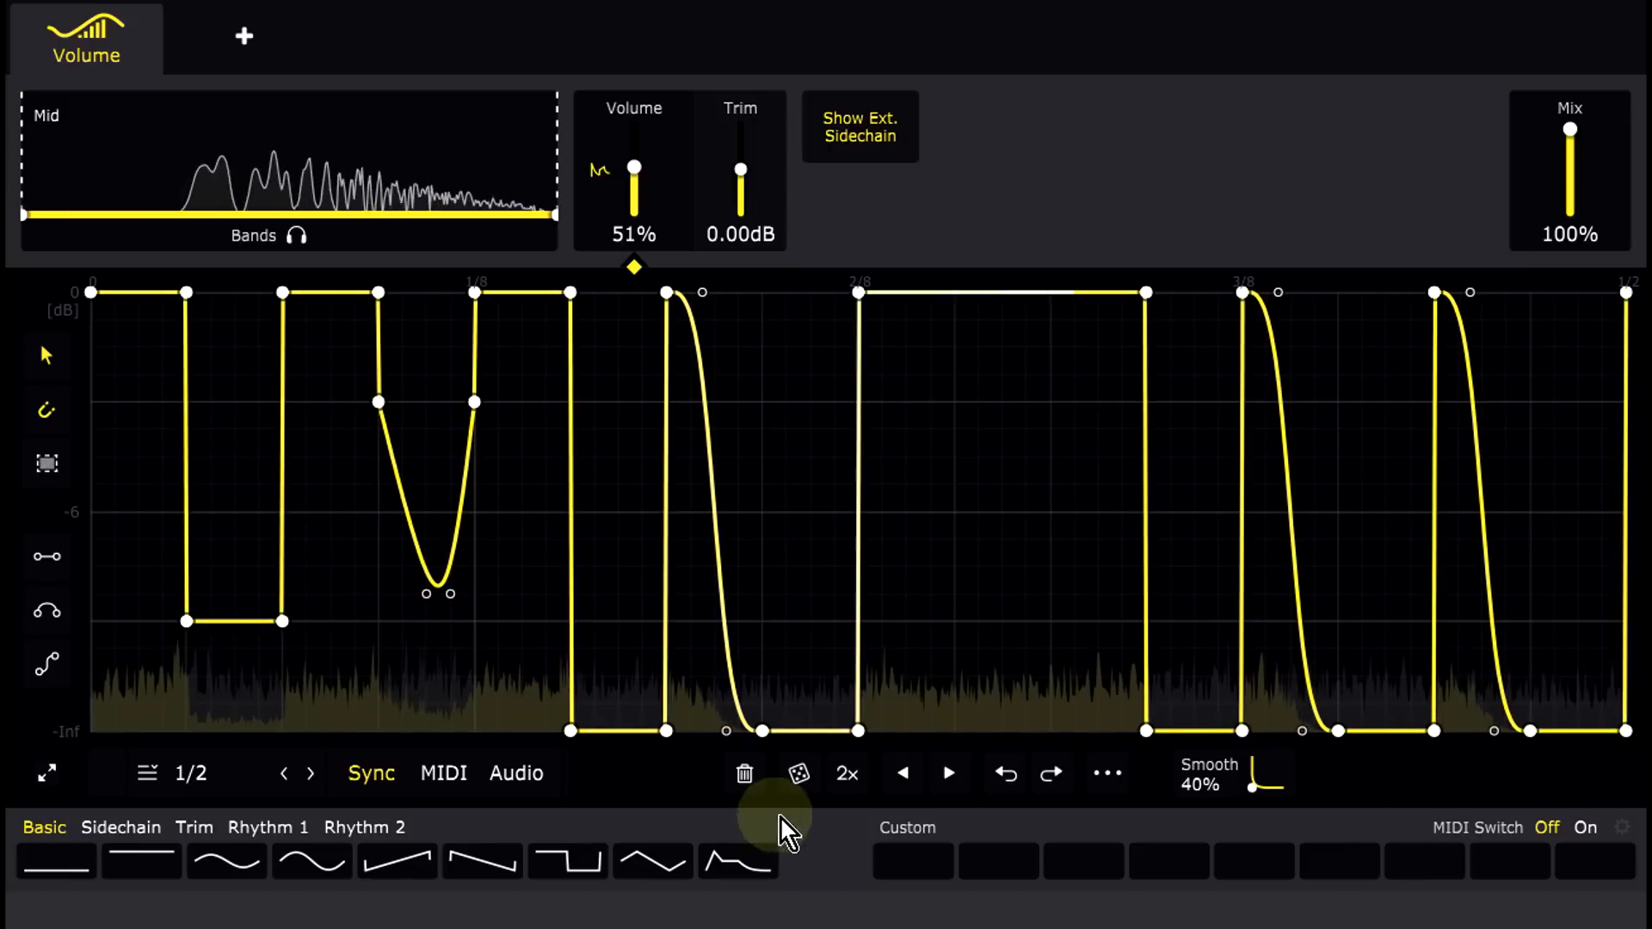
Step: Double the pattern, set the wave length to 1 Bar, and raise the -Inf breakpoint at 3/4 while moving it slightly earlier
{"action": "left_click", "coordinate": [847, 773]}
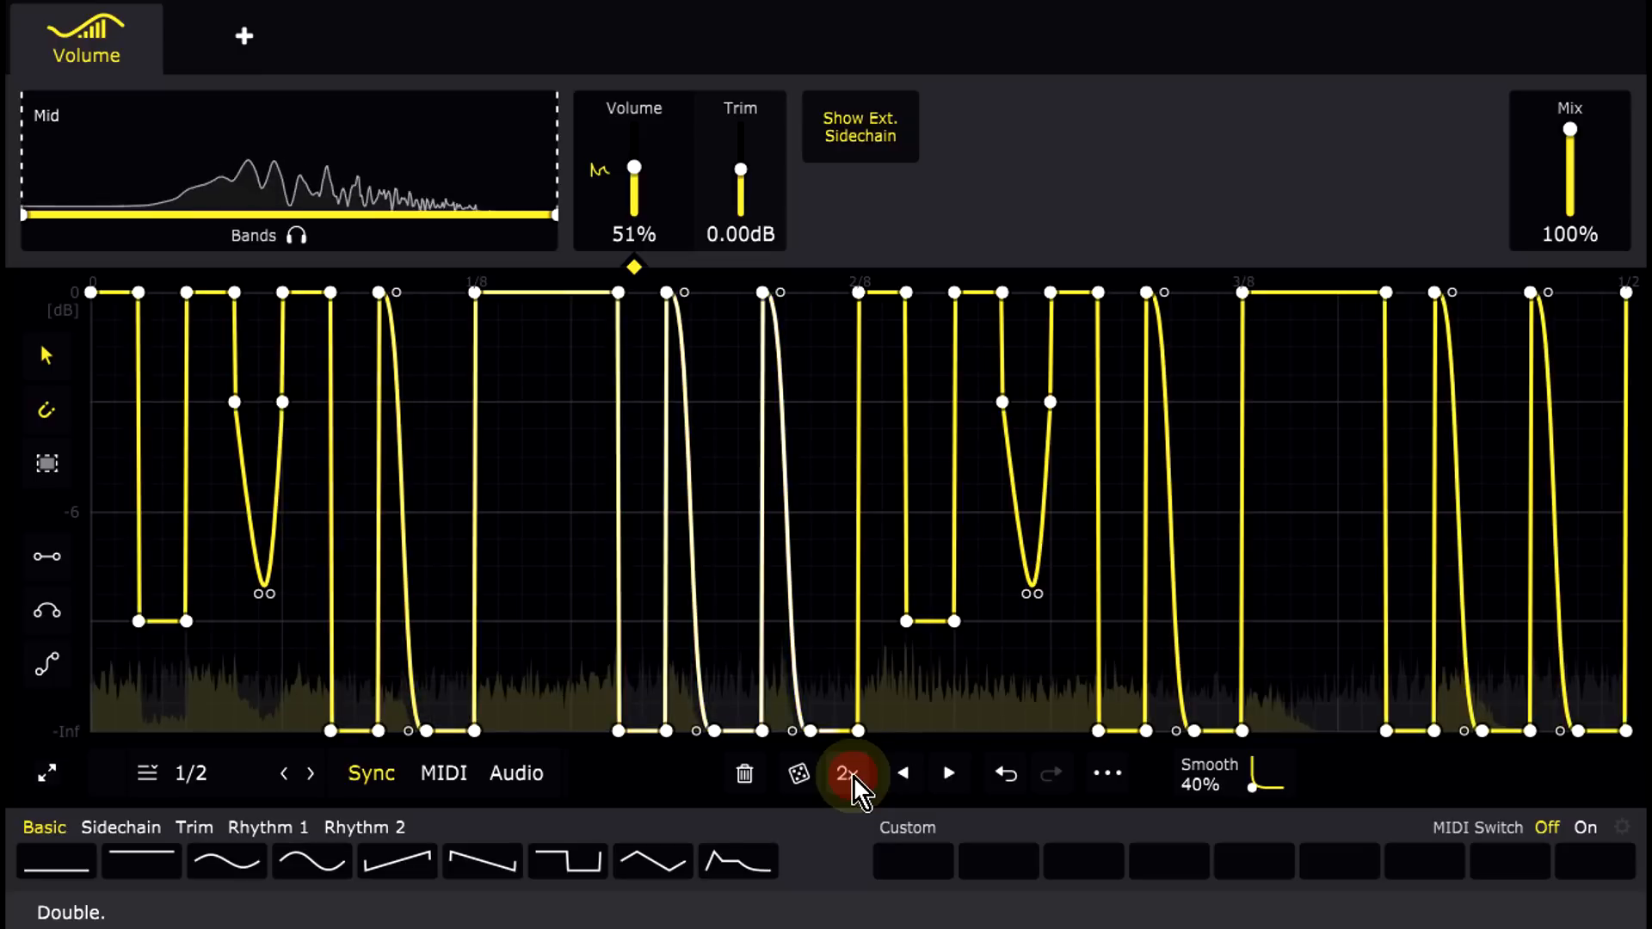
{"action": "left_click", "coordinate": [312, 774]}
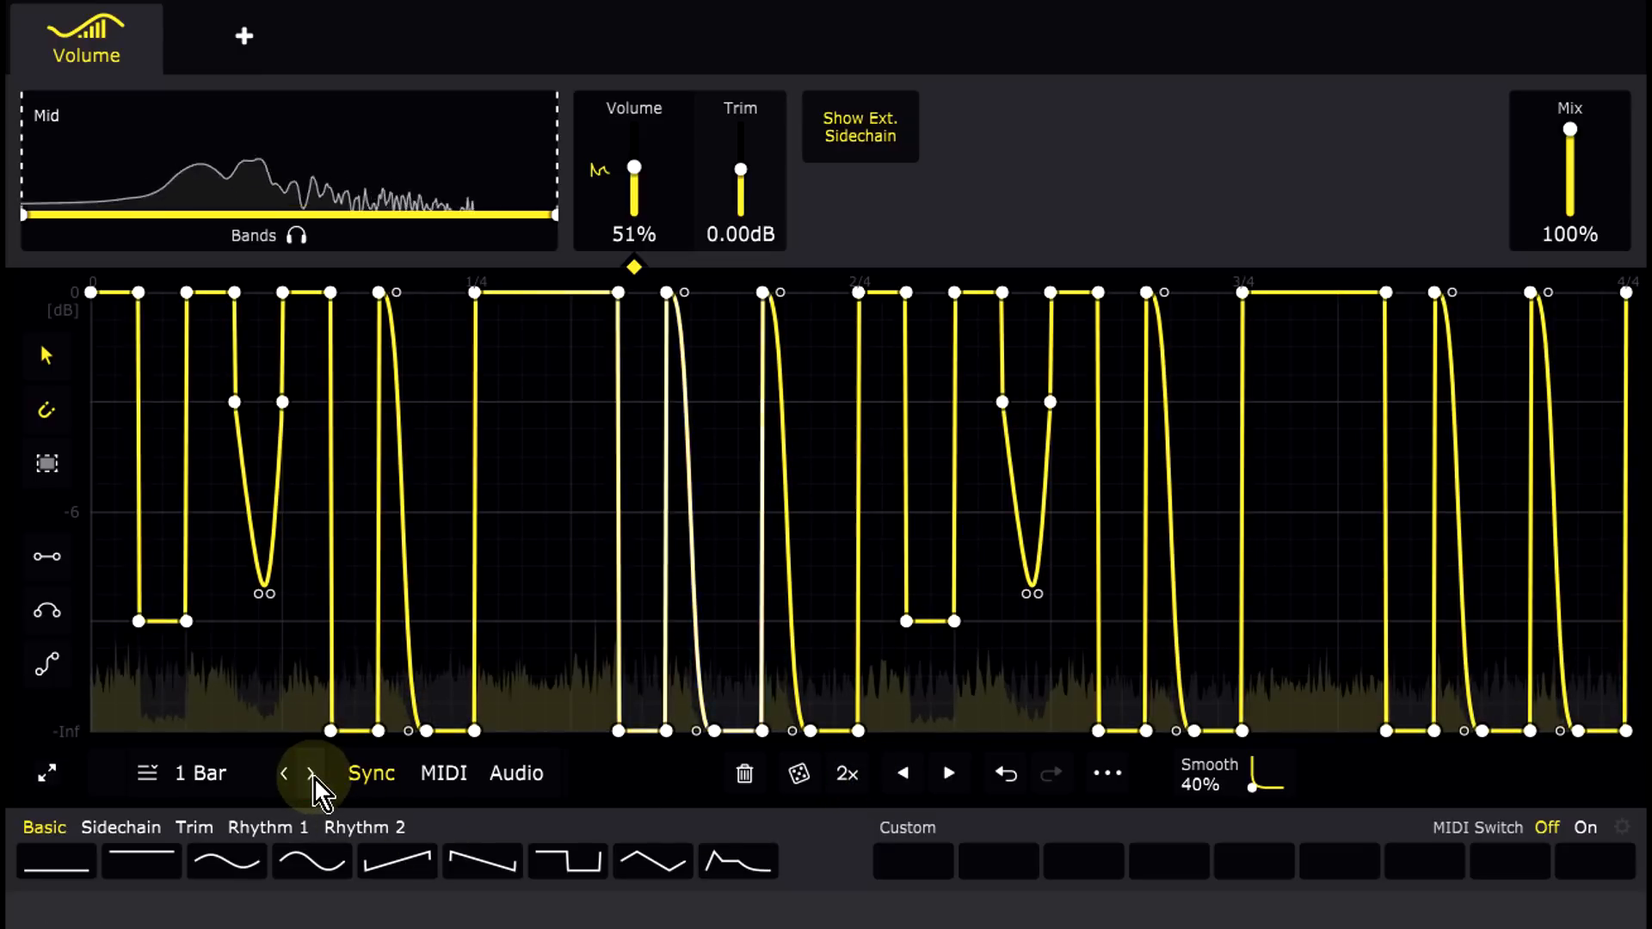
{"action": "left_click_drag", "start_coordinate": [1243, 729], "coordinate": [1217, 592]}
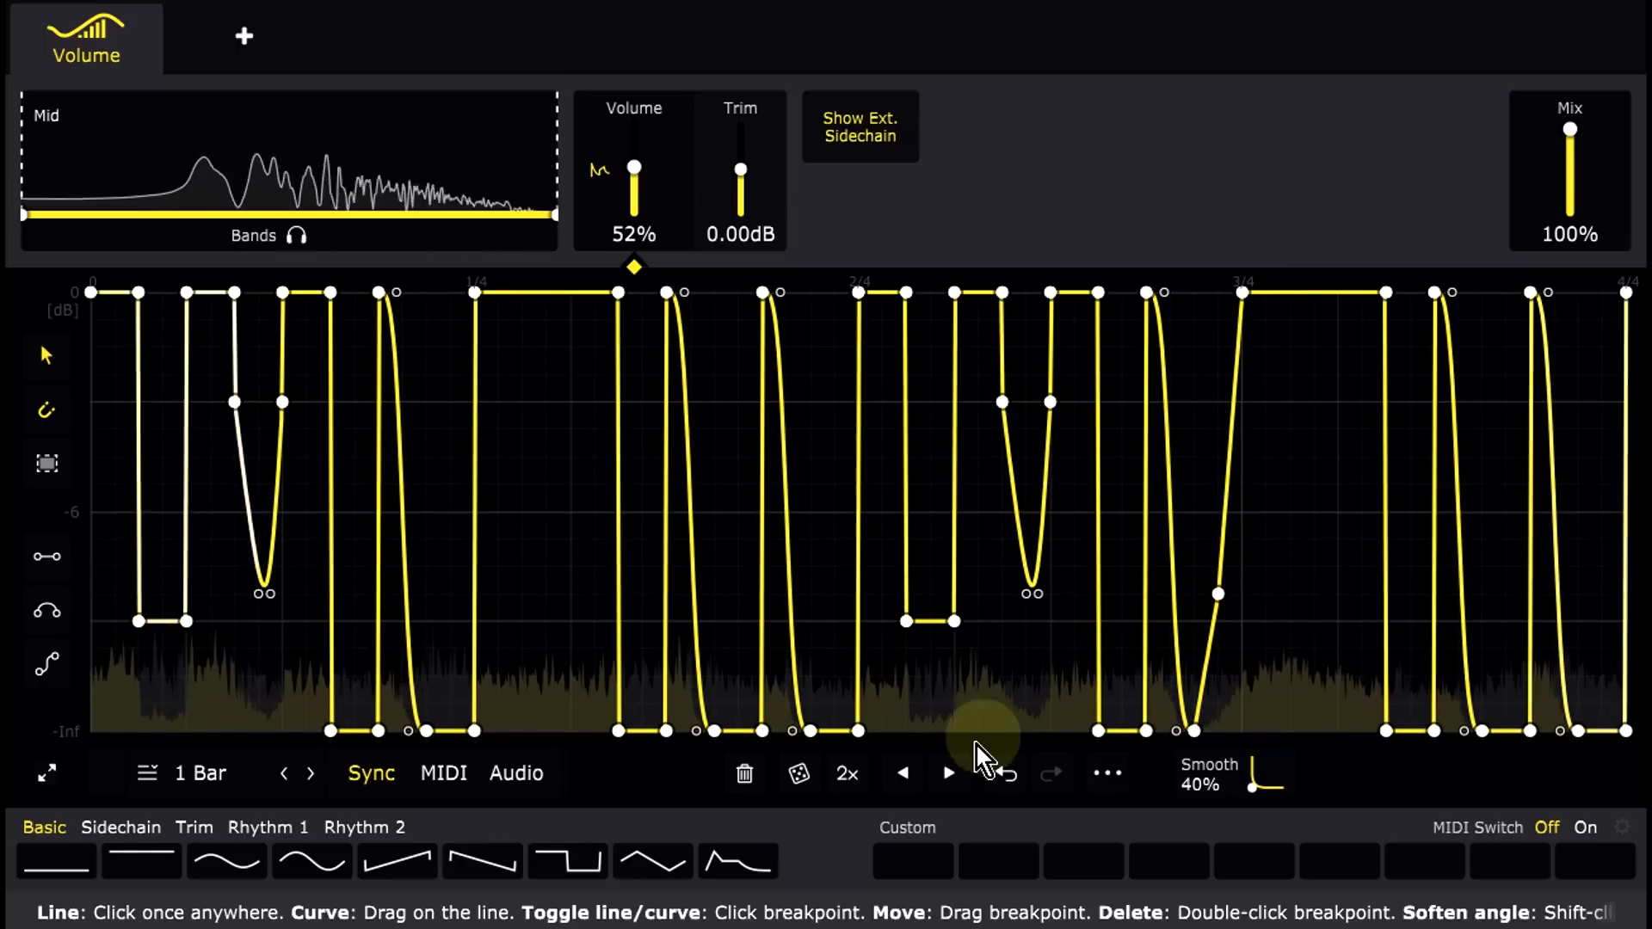
Step: Shift the whole wave 1/8 bar later and view the additional wave and oscilloscope options
{"action": "left_click", "coordinate": [949, 772]}
{"action": "left_click", "coordinate": [949, 772]}
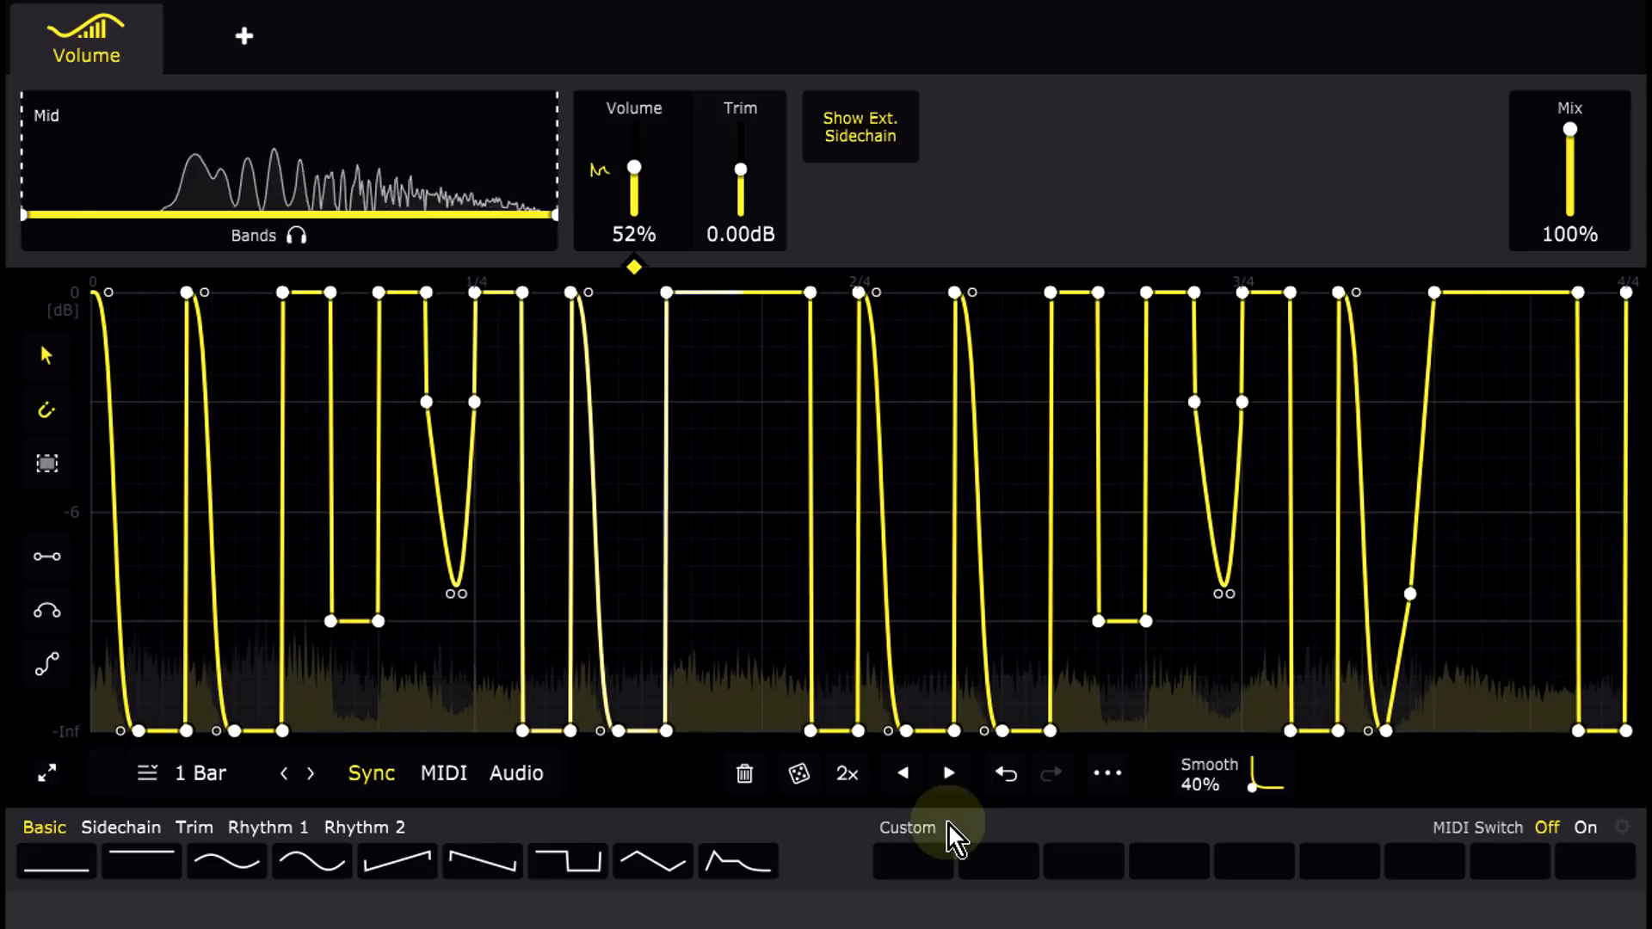
{"action": "left_click", "coordinate": [1107, 774]}
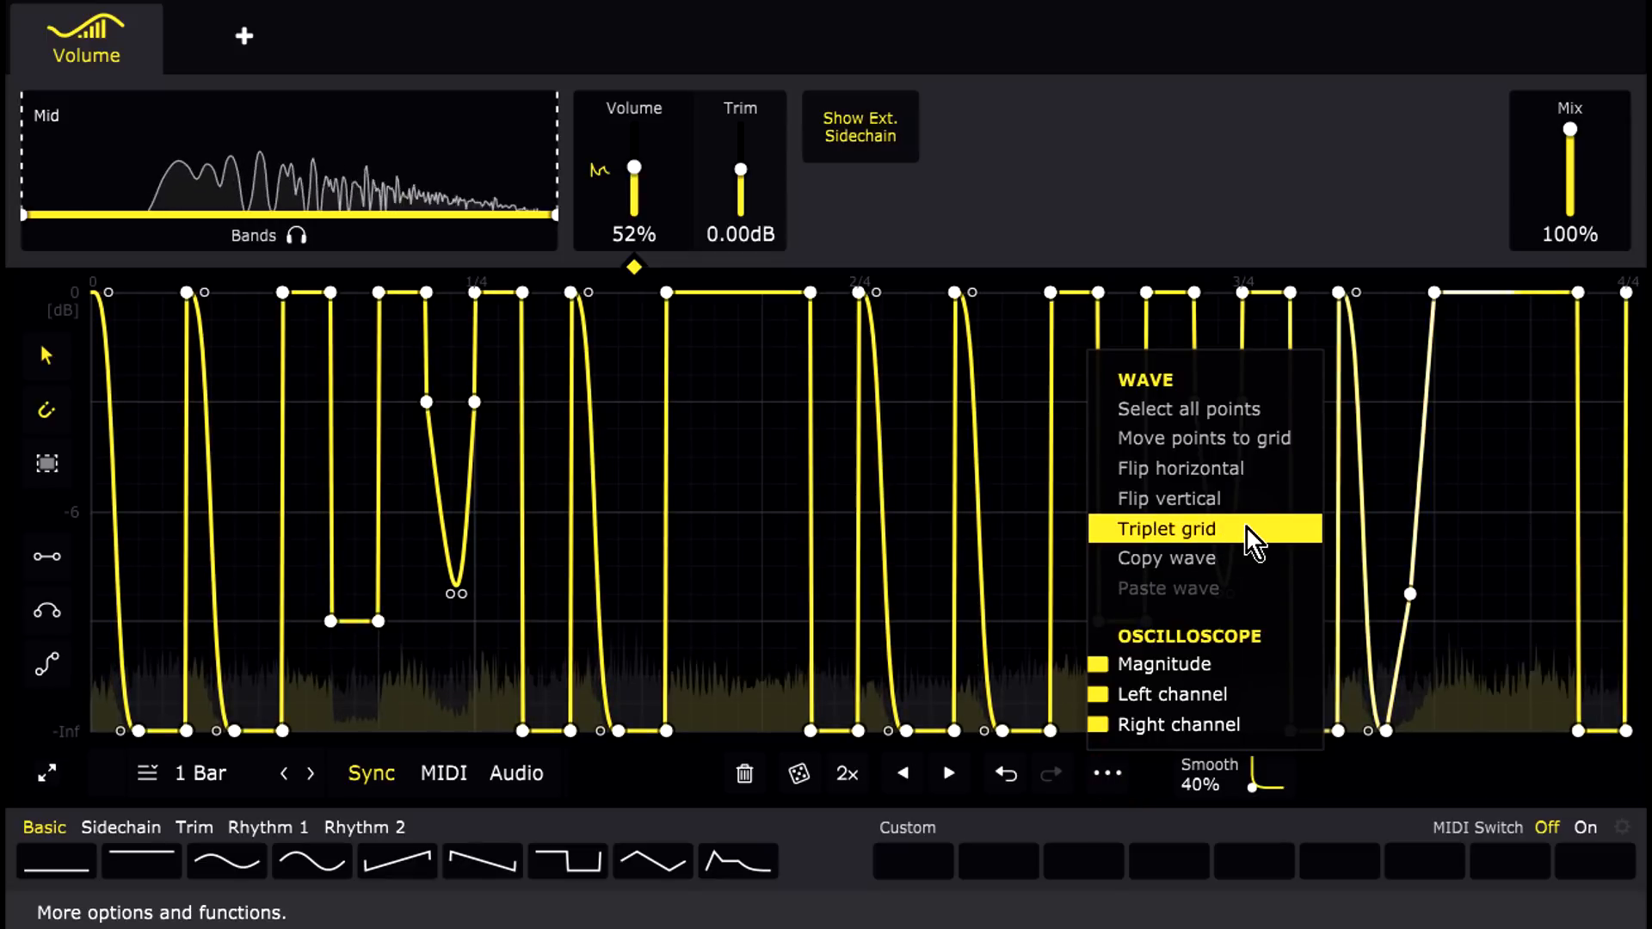
{"action": "left_click", "coordinate": [1153, 783]}
Step: Try randomizing the positions of all wave points more than once, undoing the randomizations
{"action": "left_click", "coordinate": [798, 772]}
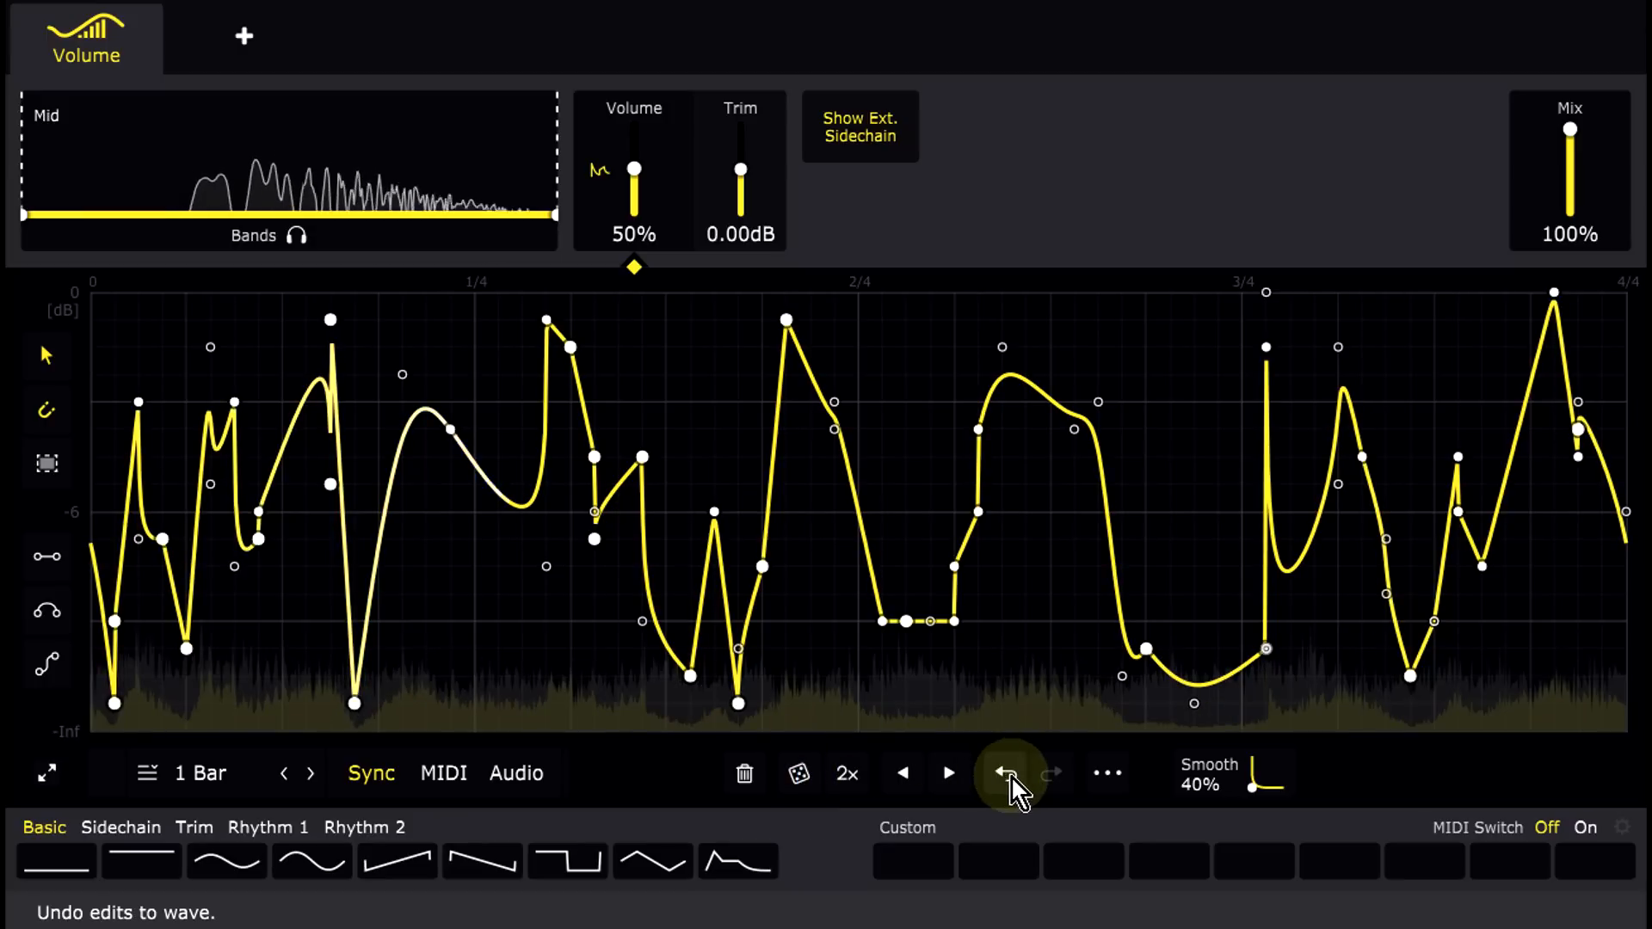
{"action": "left_click", "coordinate": [1008, 775]}
{"action": "left_click", "coordinate": [794, 772]}
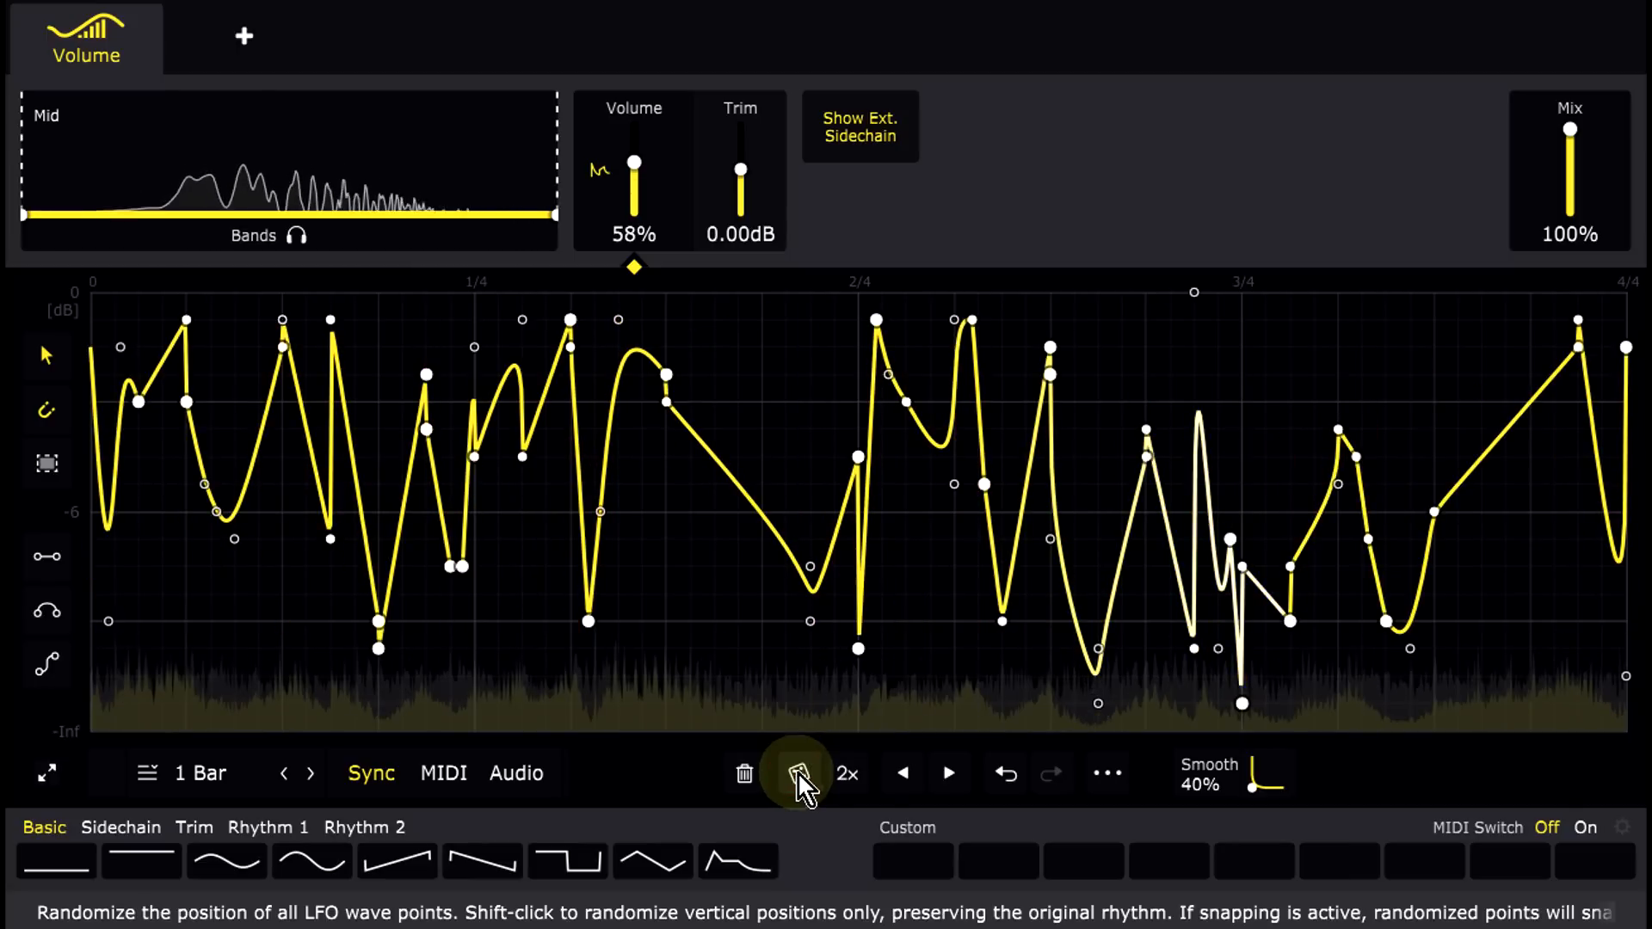
{"action": "left_click", "coordinate": [1005, 778]}
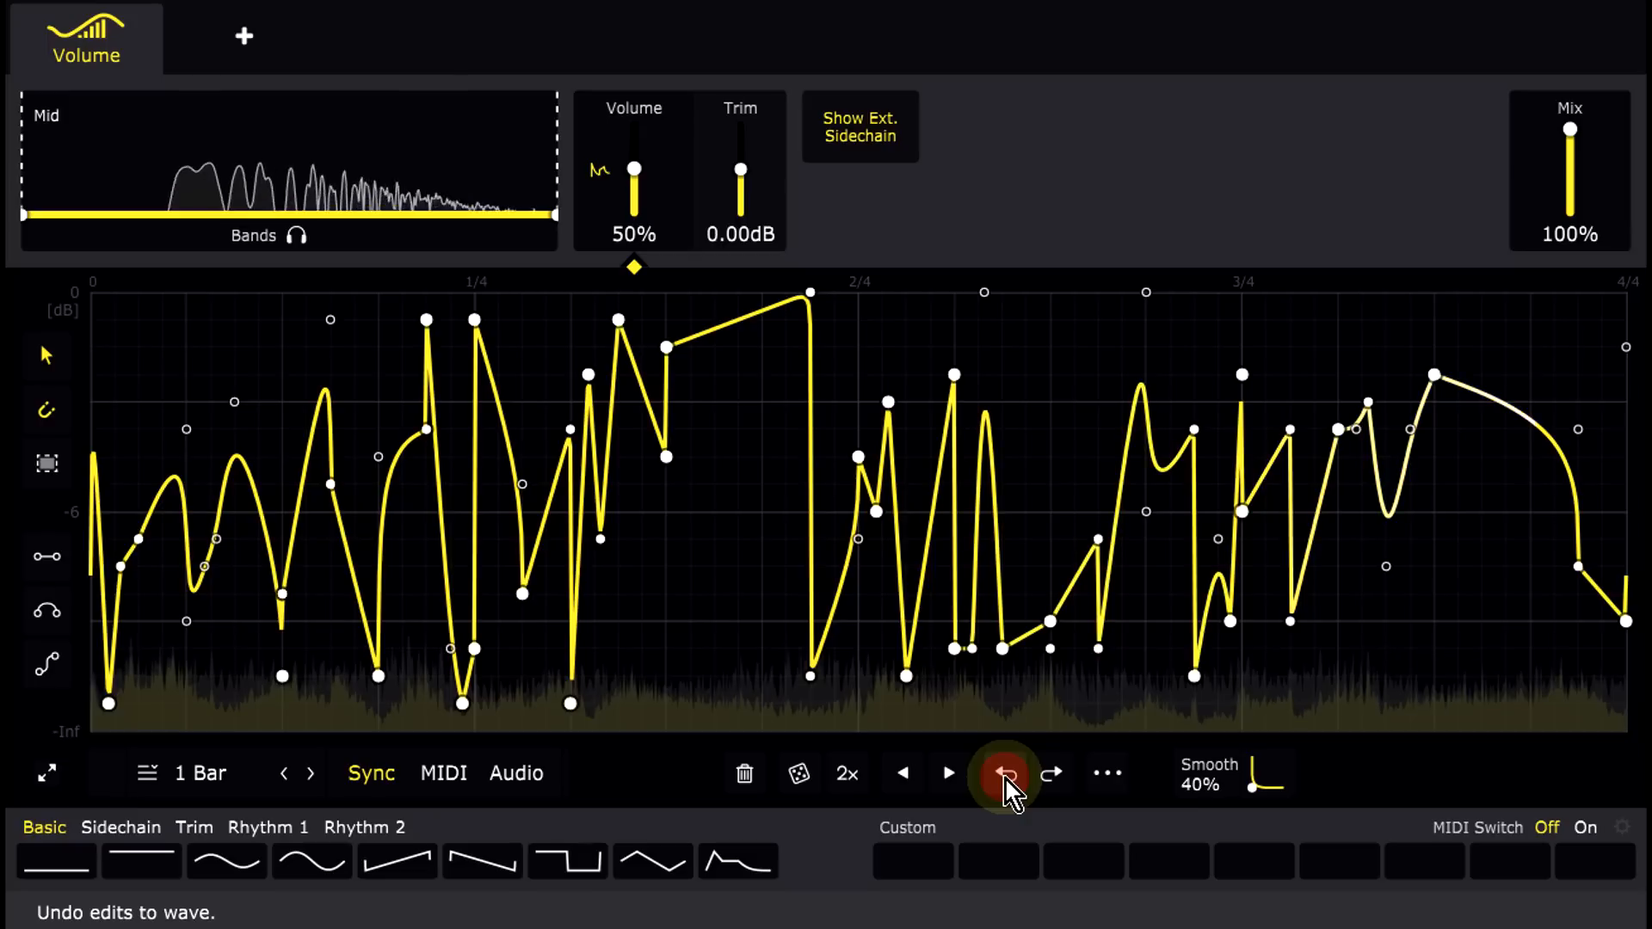
{"action": "left_click", "coordinate": [1005, 778]}
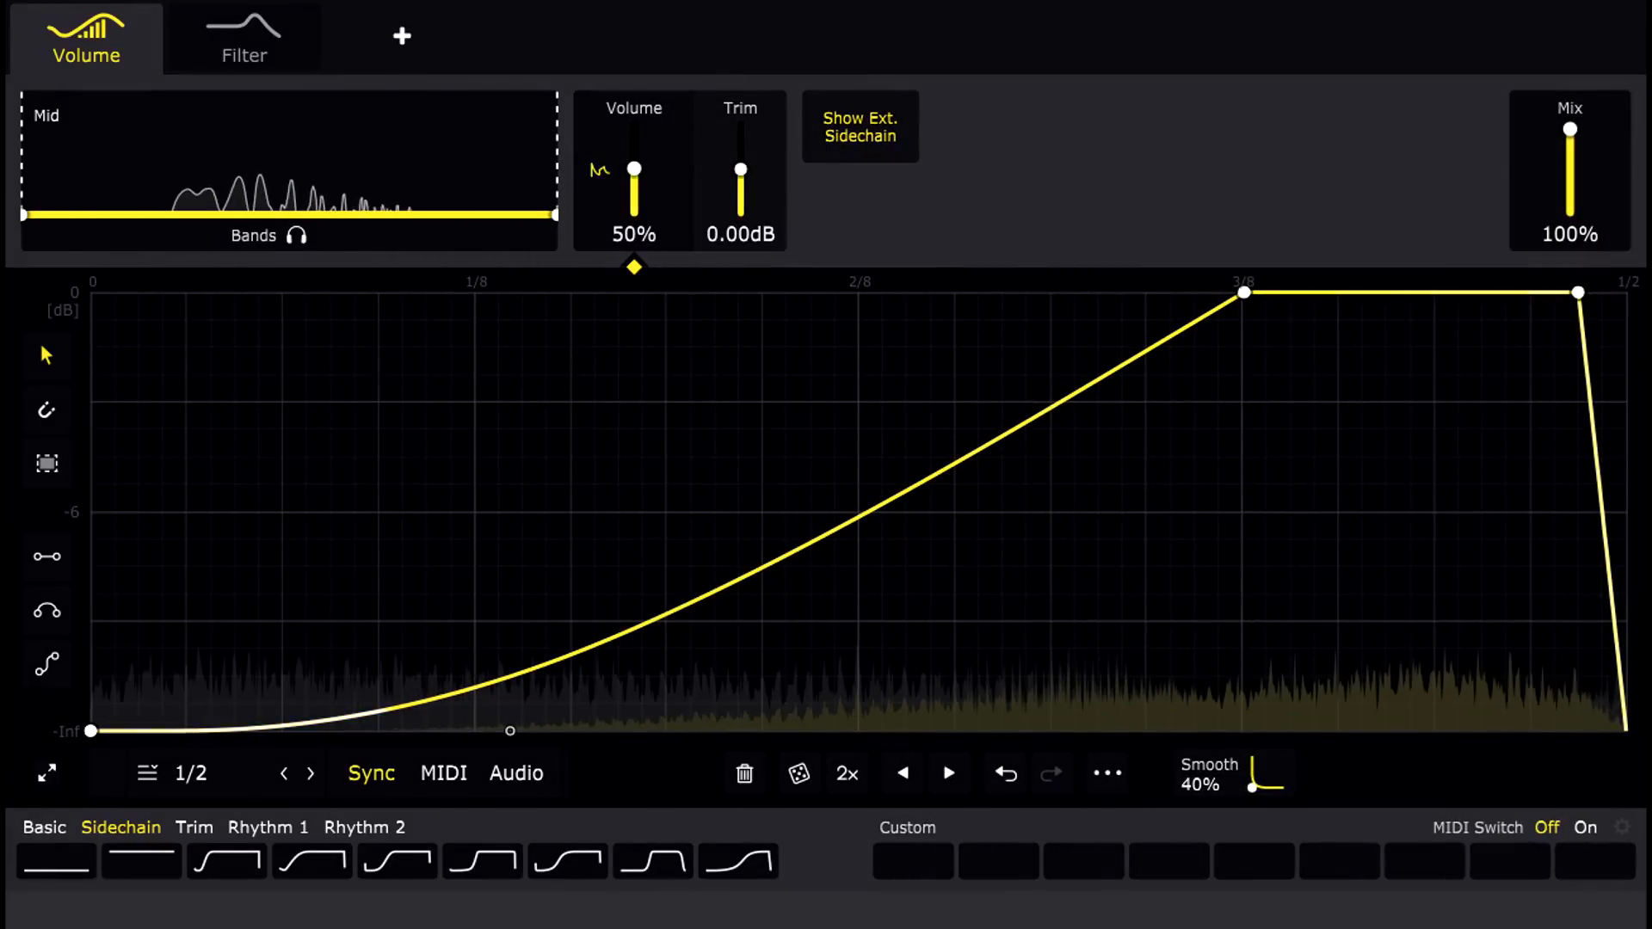
Step: Delay the sidechain wave's rise by moving its lower curve handle to 2.53/8, and shift the 3/8 breakpoint earlier at 0 dB
{"action": "left_click_drag", "start_coordinate": [510, 730], "coordinate": [1057, 730]}
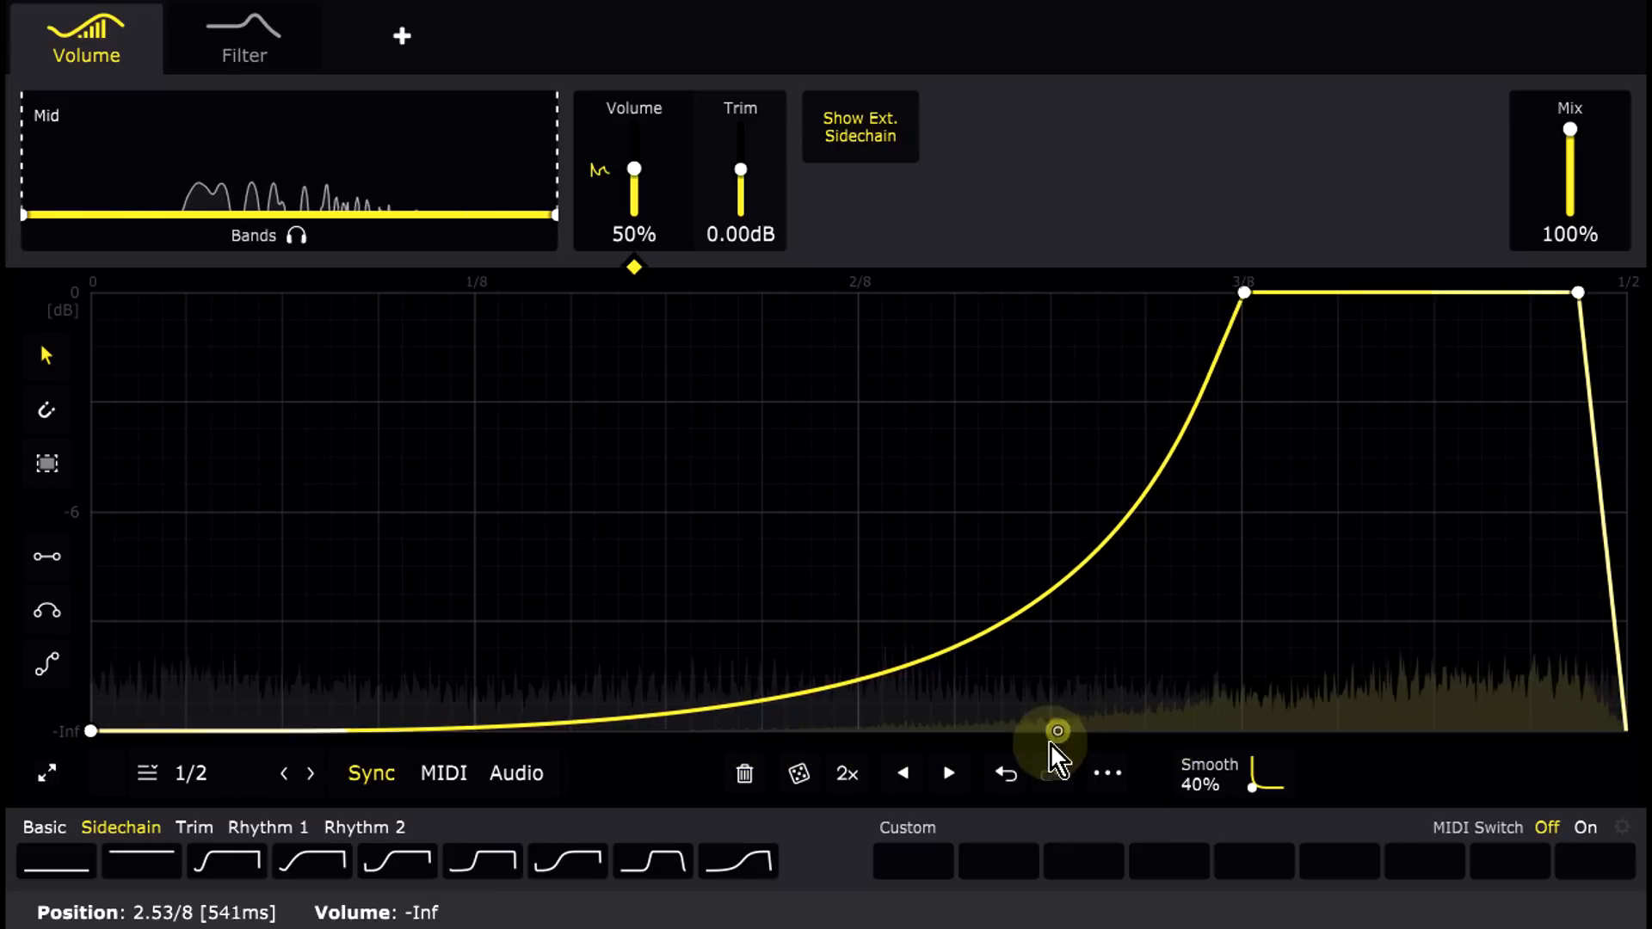
{"action": "left_click", "coordinate": [1244, 292]}
{"action": "left_click_drag", "start_coordinate": [1245, 293], "coordinate": [1142, 293]}
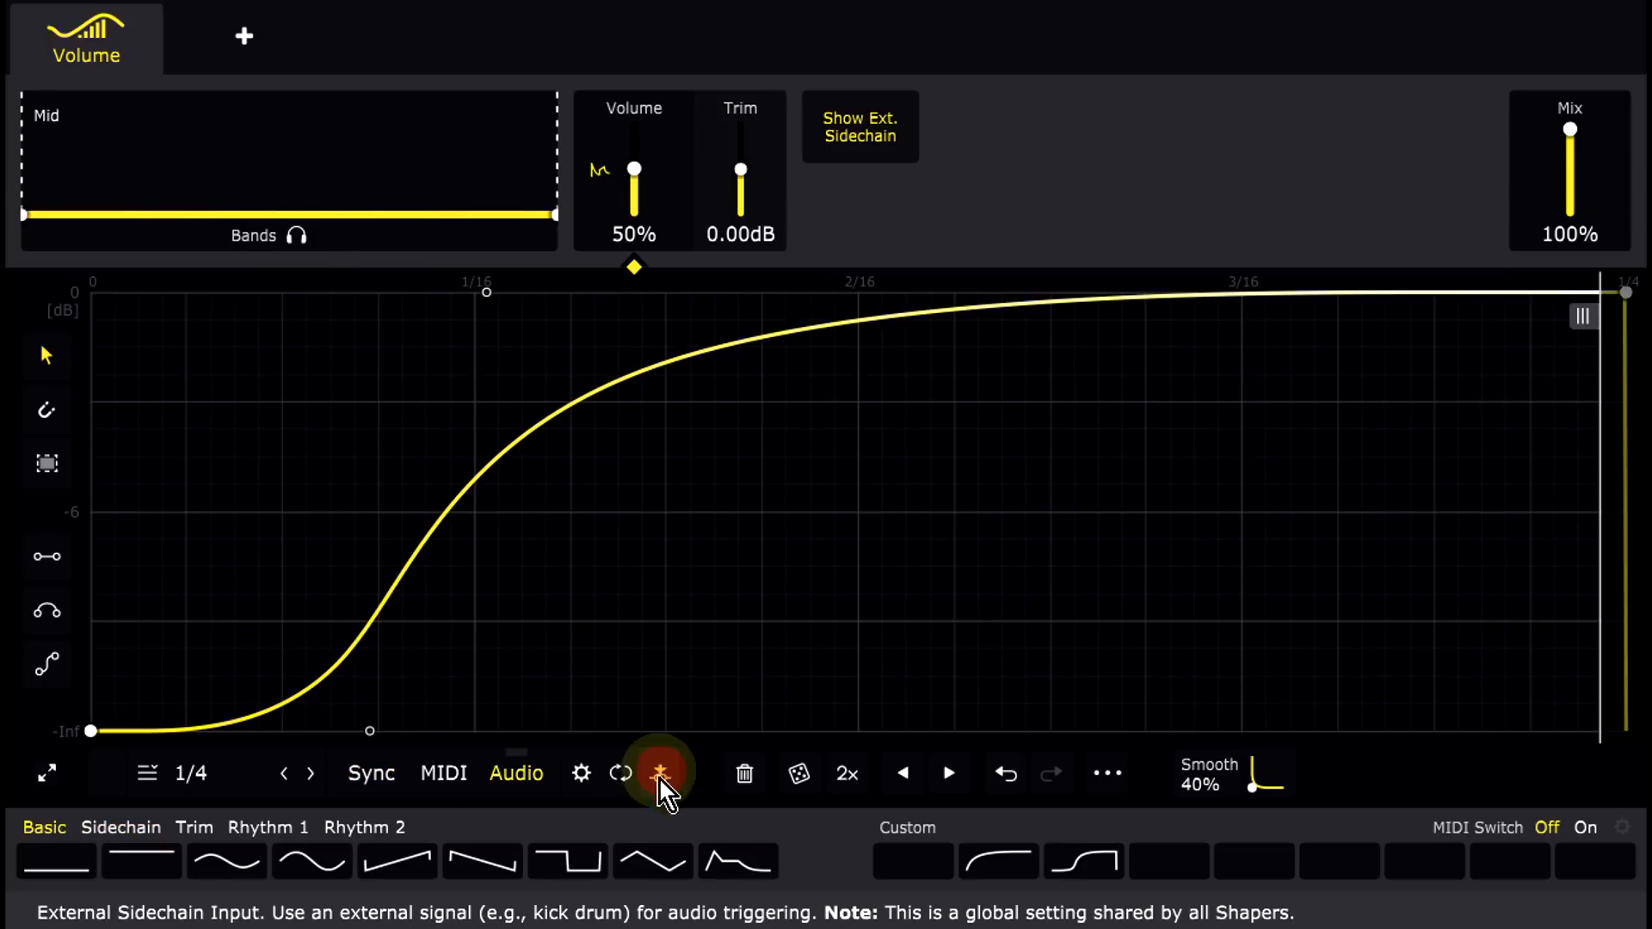
Step: Enable the external sidechain input for audio triggering and set the global trigger threshold to -20.4 dB
{"action": "left_click", "coordinate": [660, 774]}
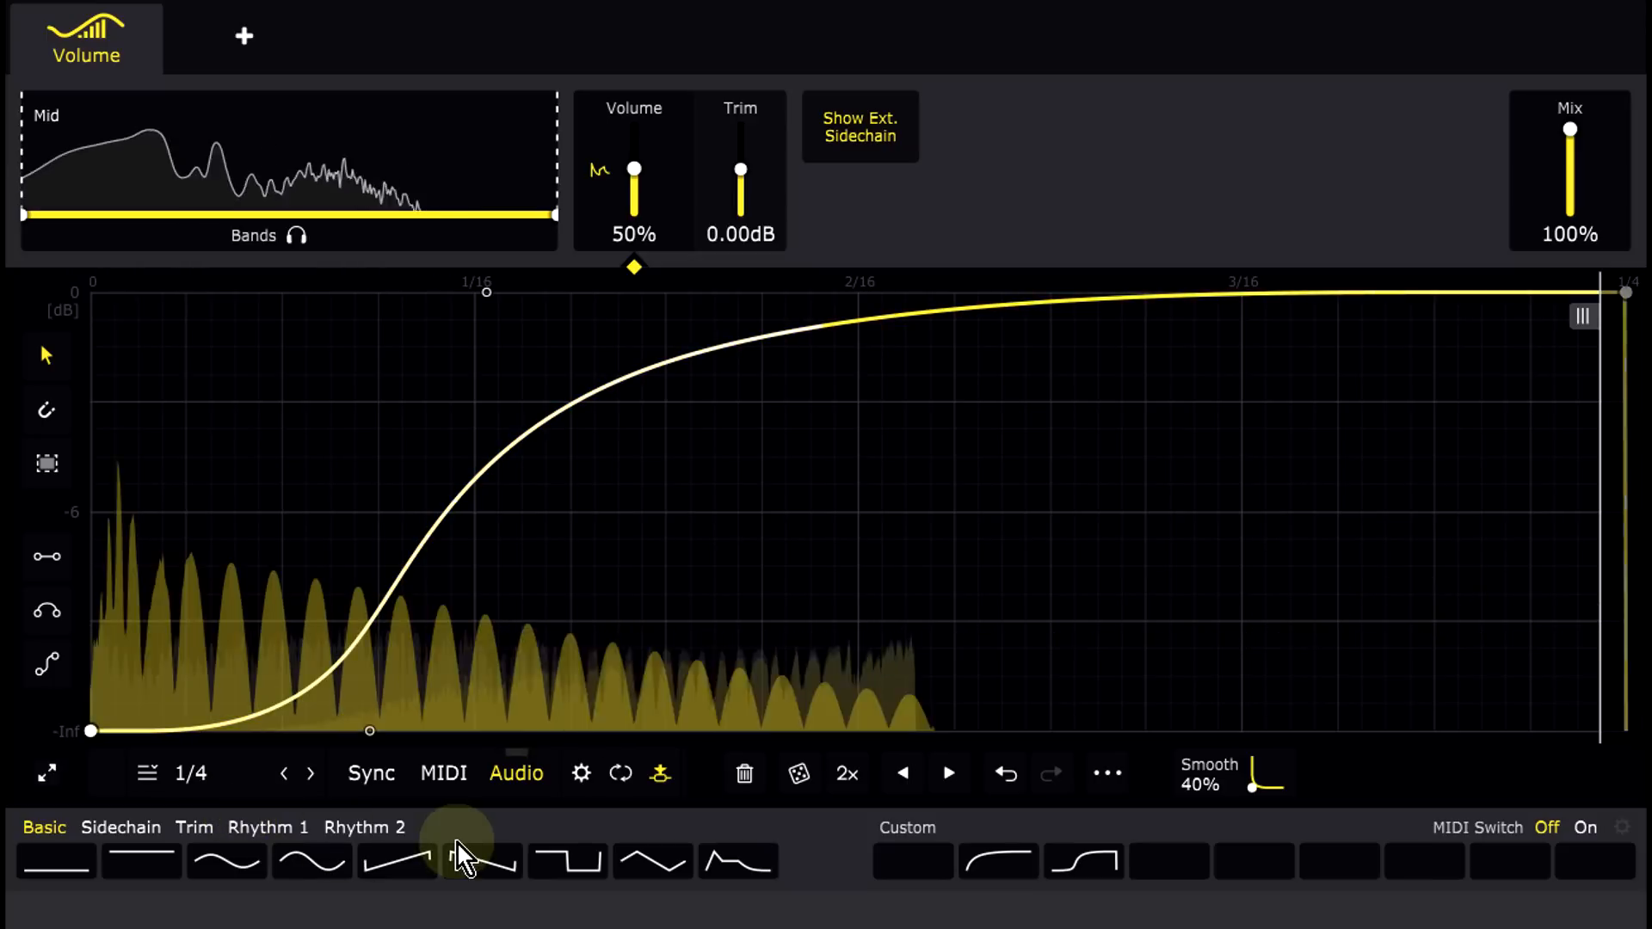
{"action": "left_click", "coordinate": [582, 774]}
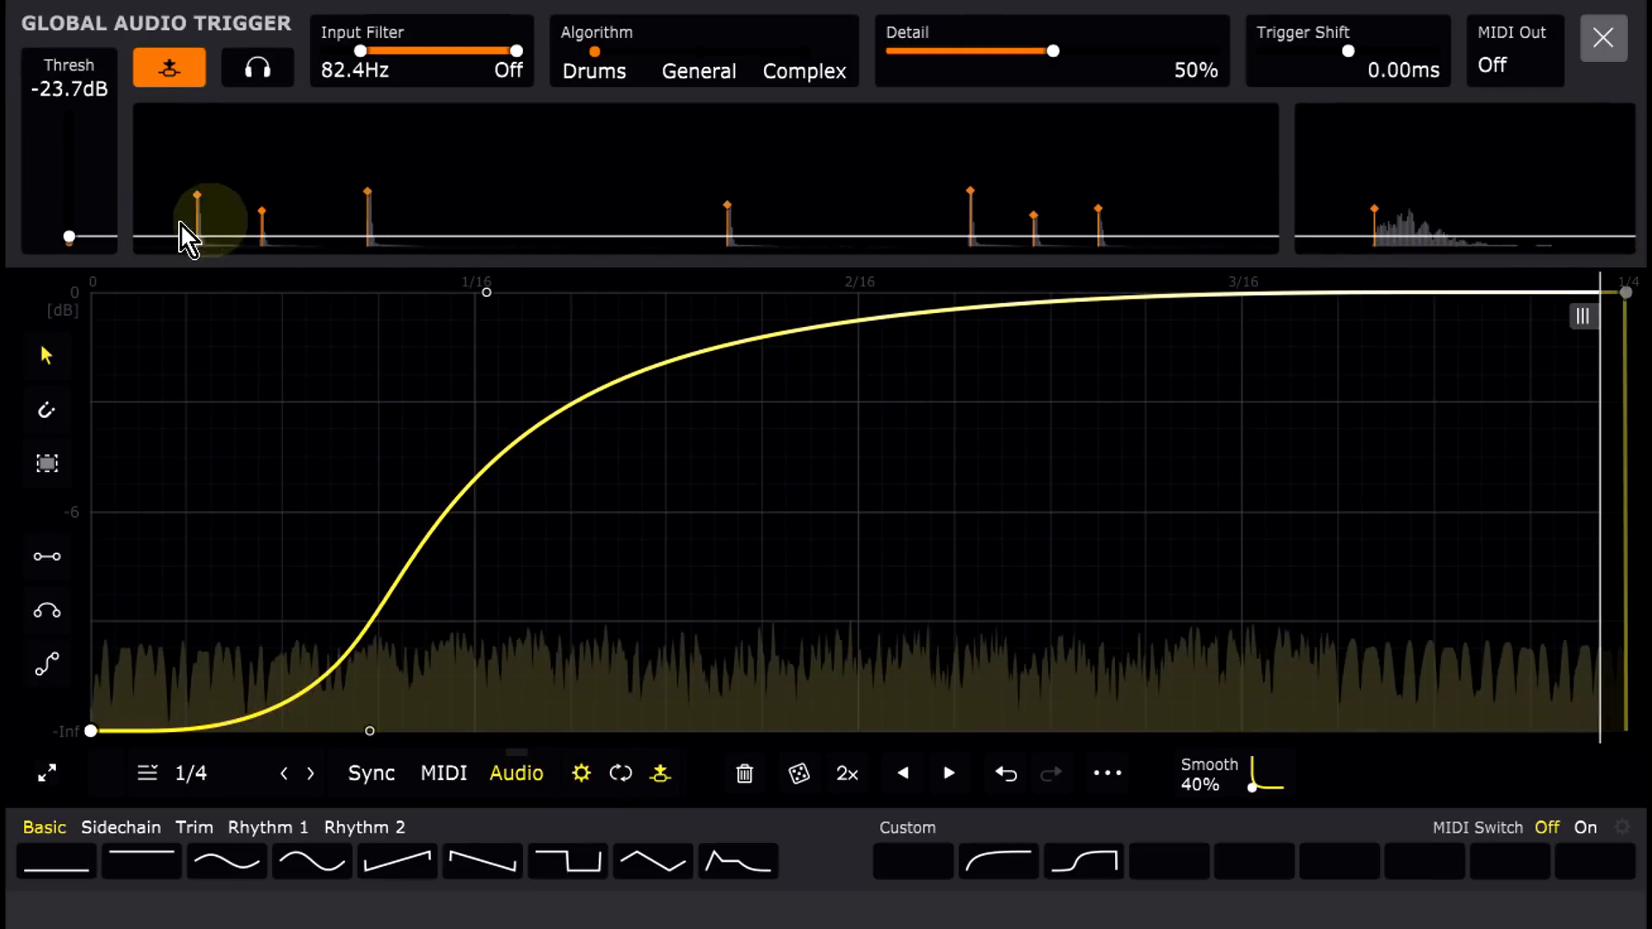
{"action": "left_click_drag", "start_coordinate": [74, 234], "coordinate": [74, 231]}
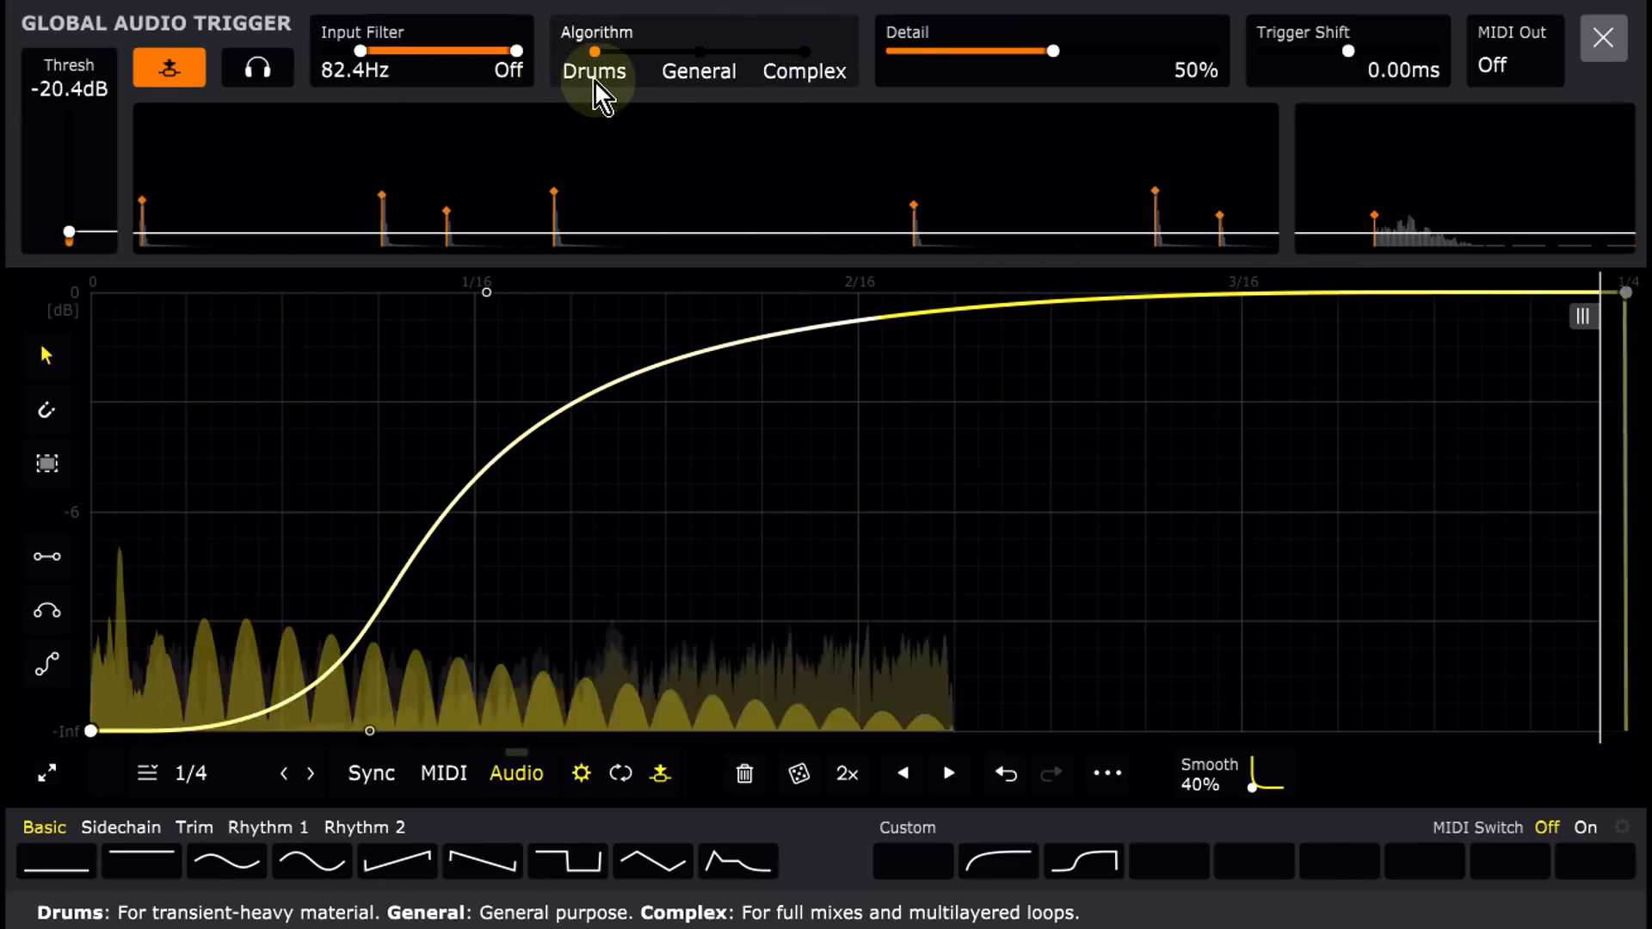
{"action": "left_click_drag", "start_coordinate": [1039, 59], "coordinate": [1040, 55]}
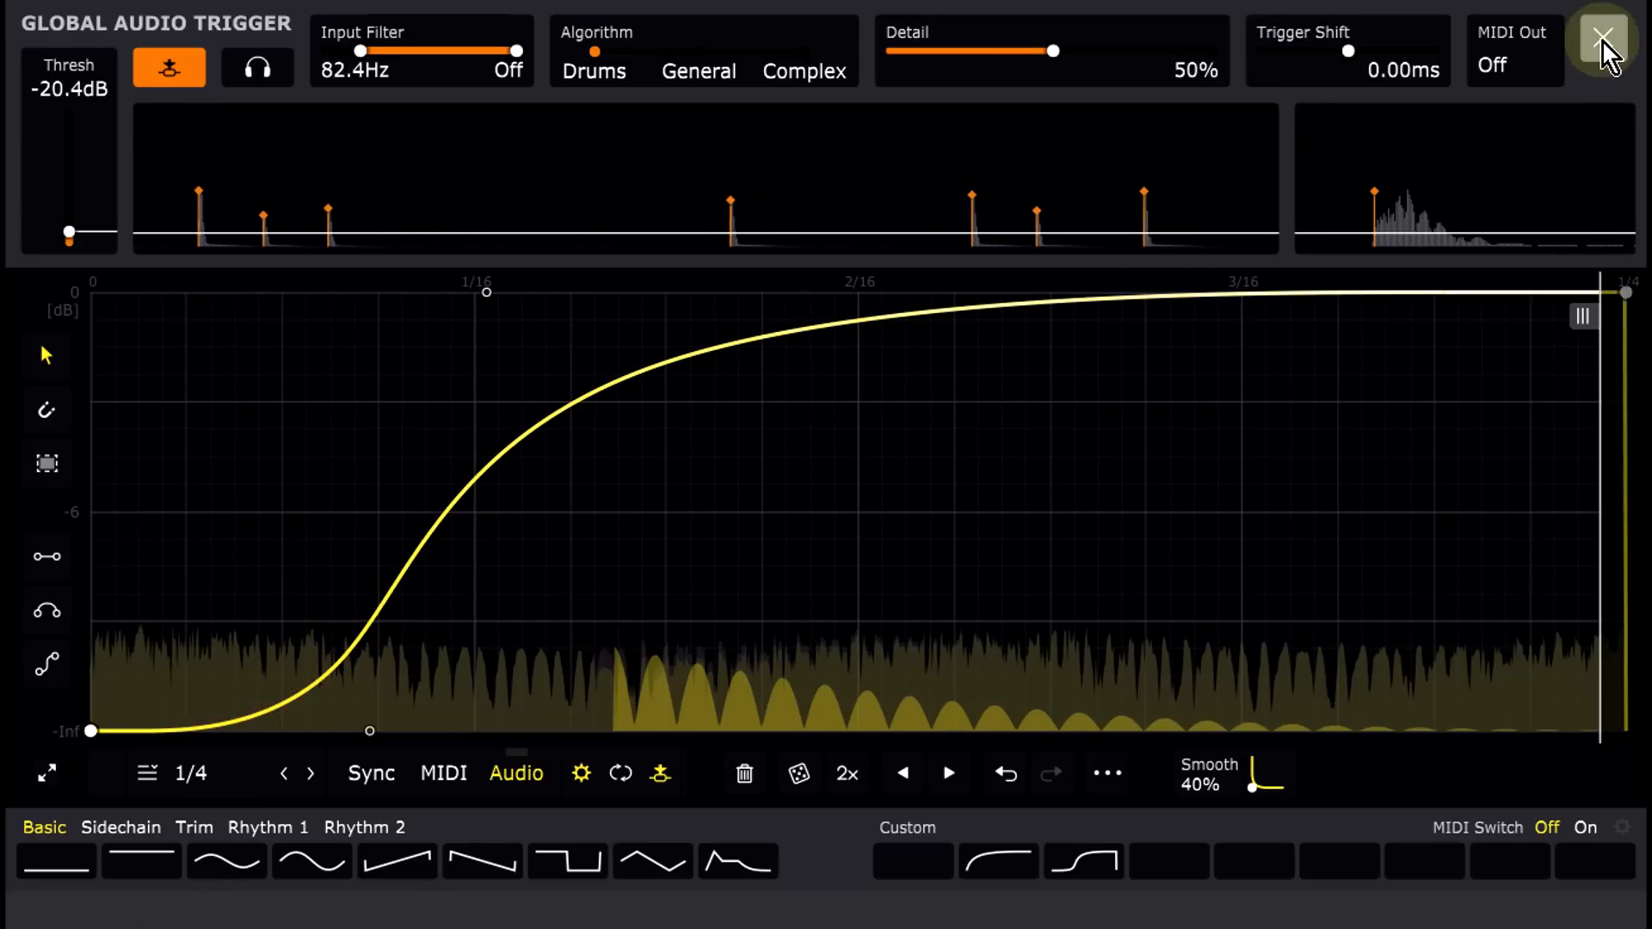
{"action": "left_click", "coordinate": [1602, 39]}
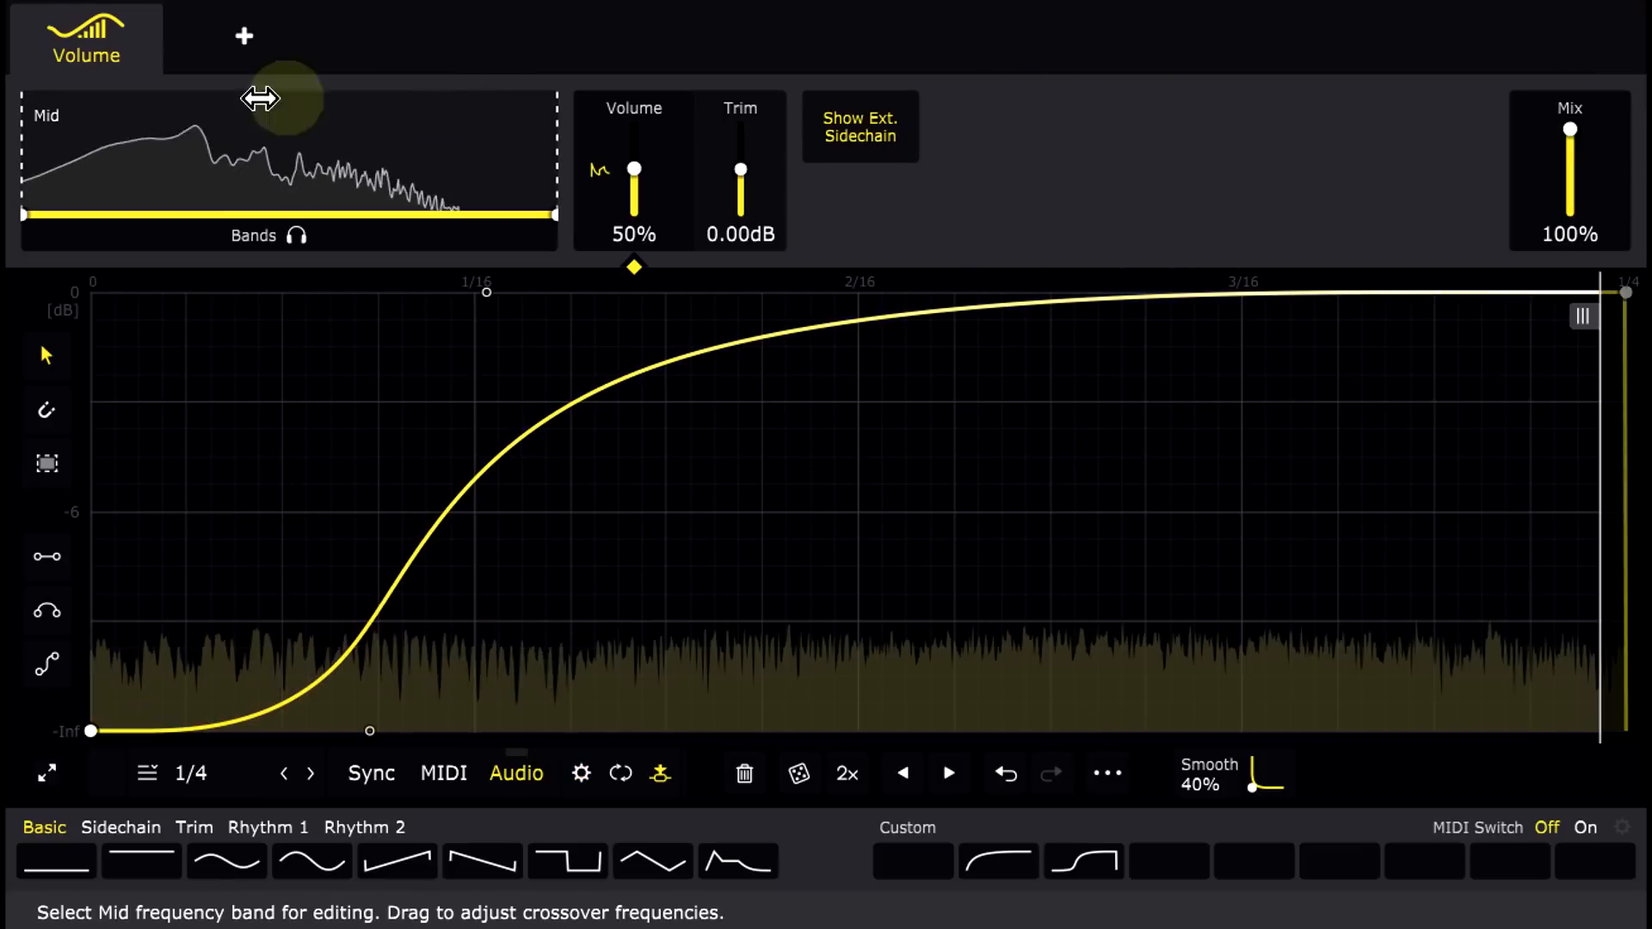
Step: Split off a Low band at 143 Hz, flatten the Mid wave at full volume, and load the S-shaped custom wave into Low
{"action": "left_click_drag", "start_coordinate": [30, 156], "coordinate": [146, 158]}
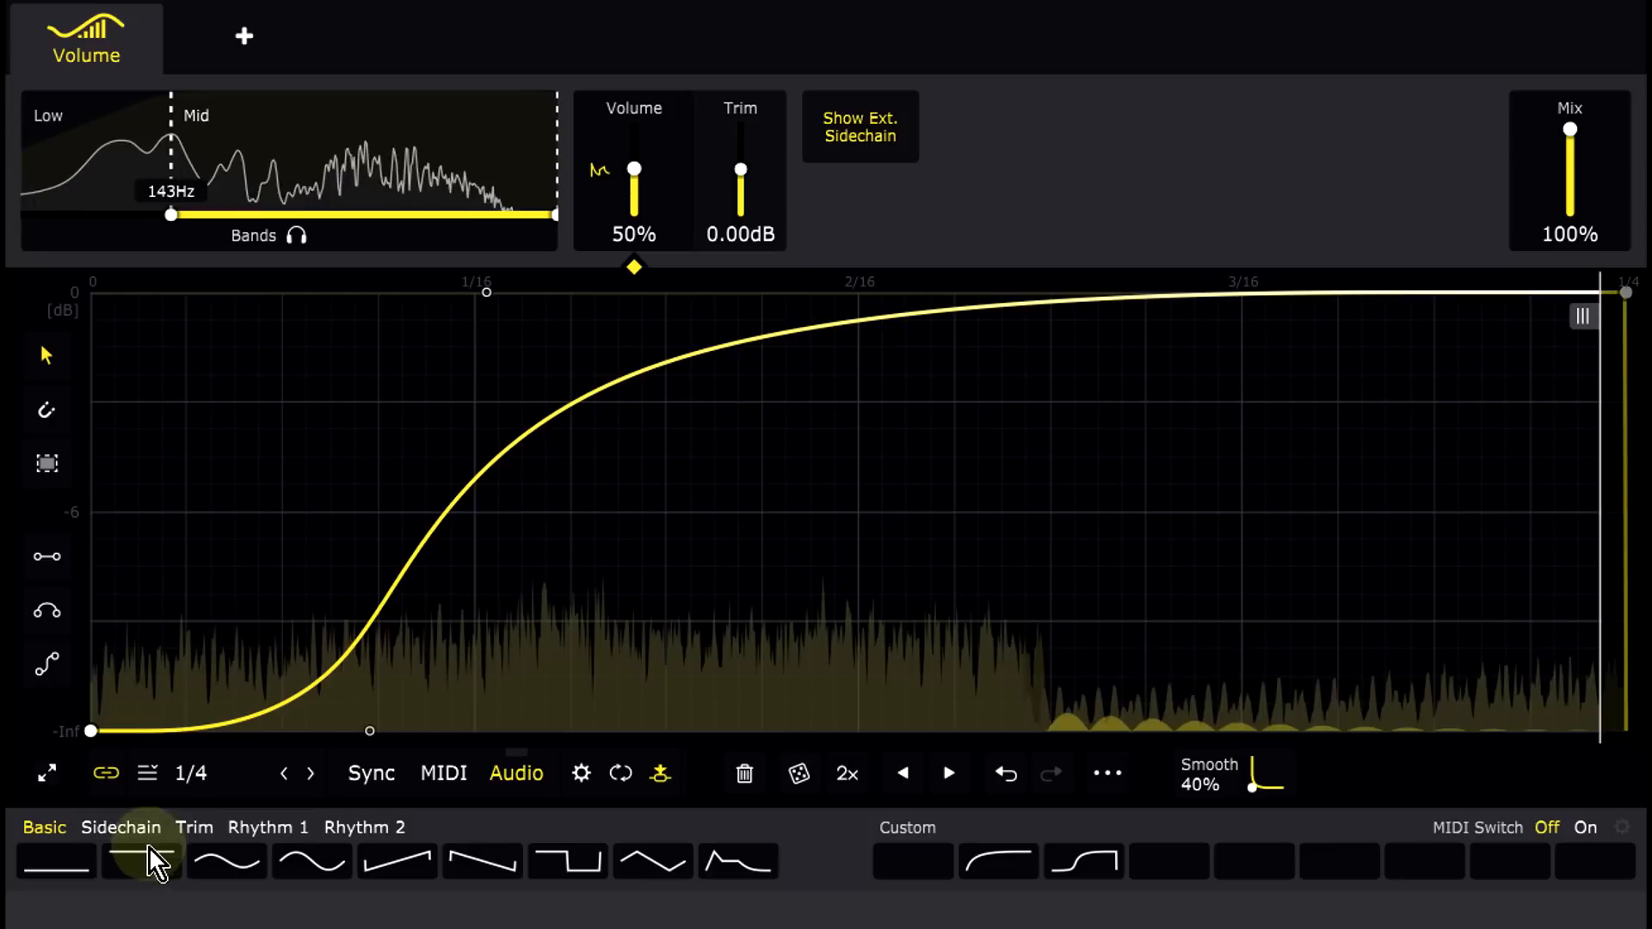
{"action": "left_click", "coordinate": [148, 859]}
{"action": "left_click", "coordinate": [97, 178]}
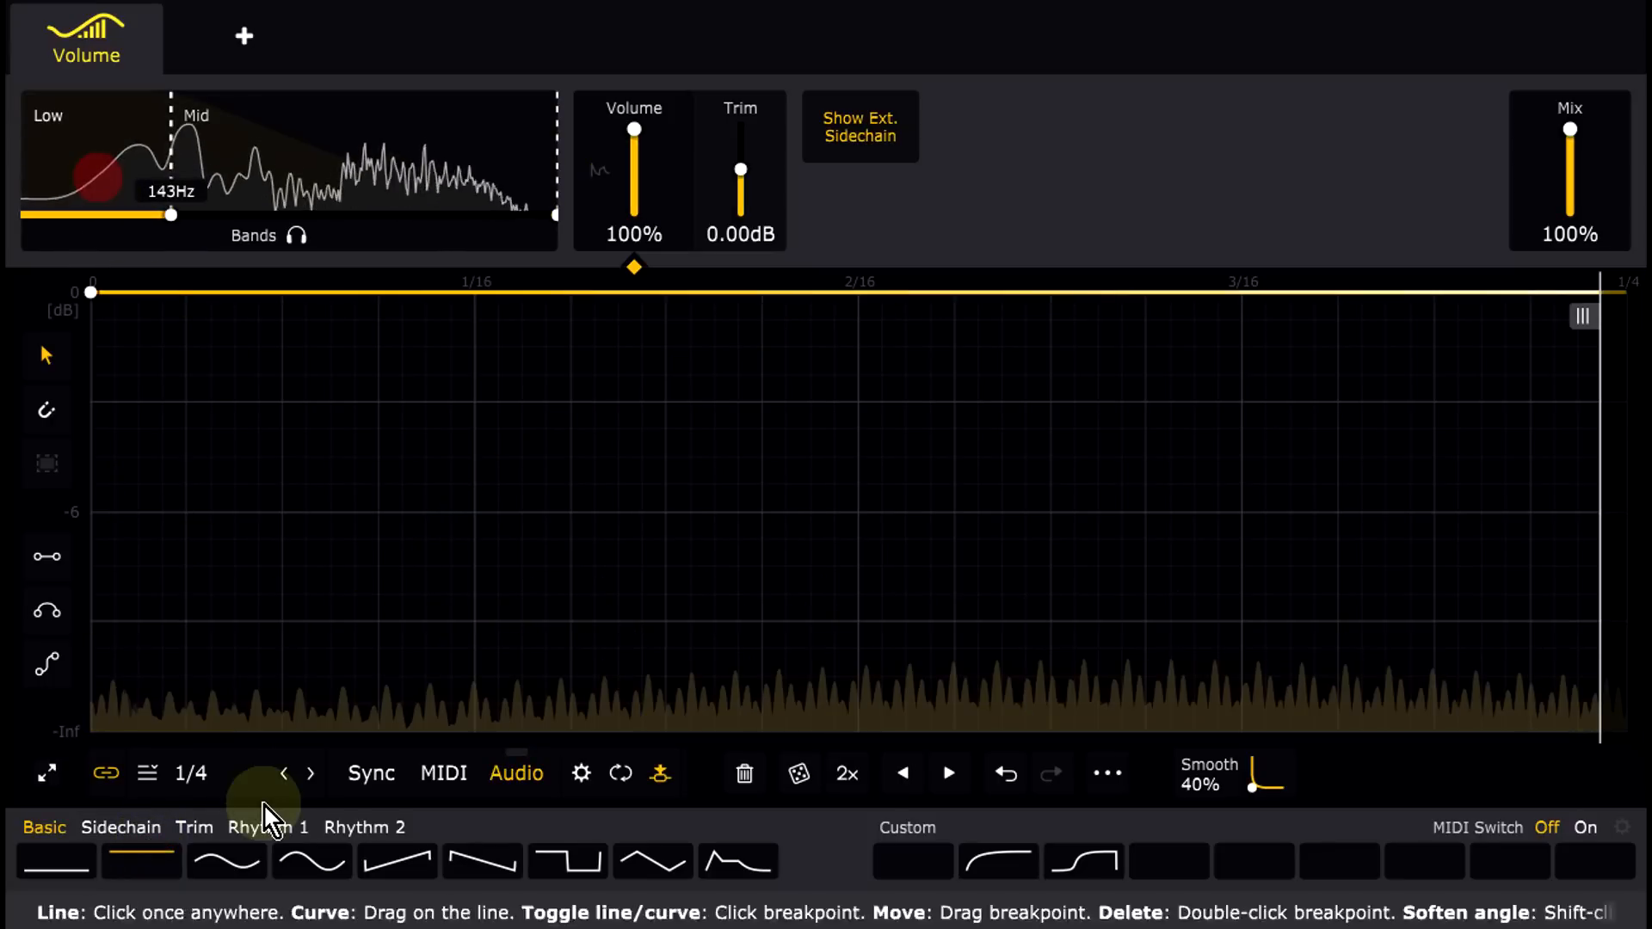
{"action": "left_click", "coordinate": [1088, 860]}
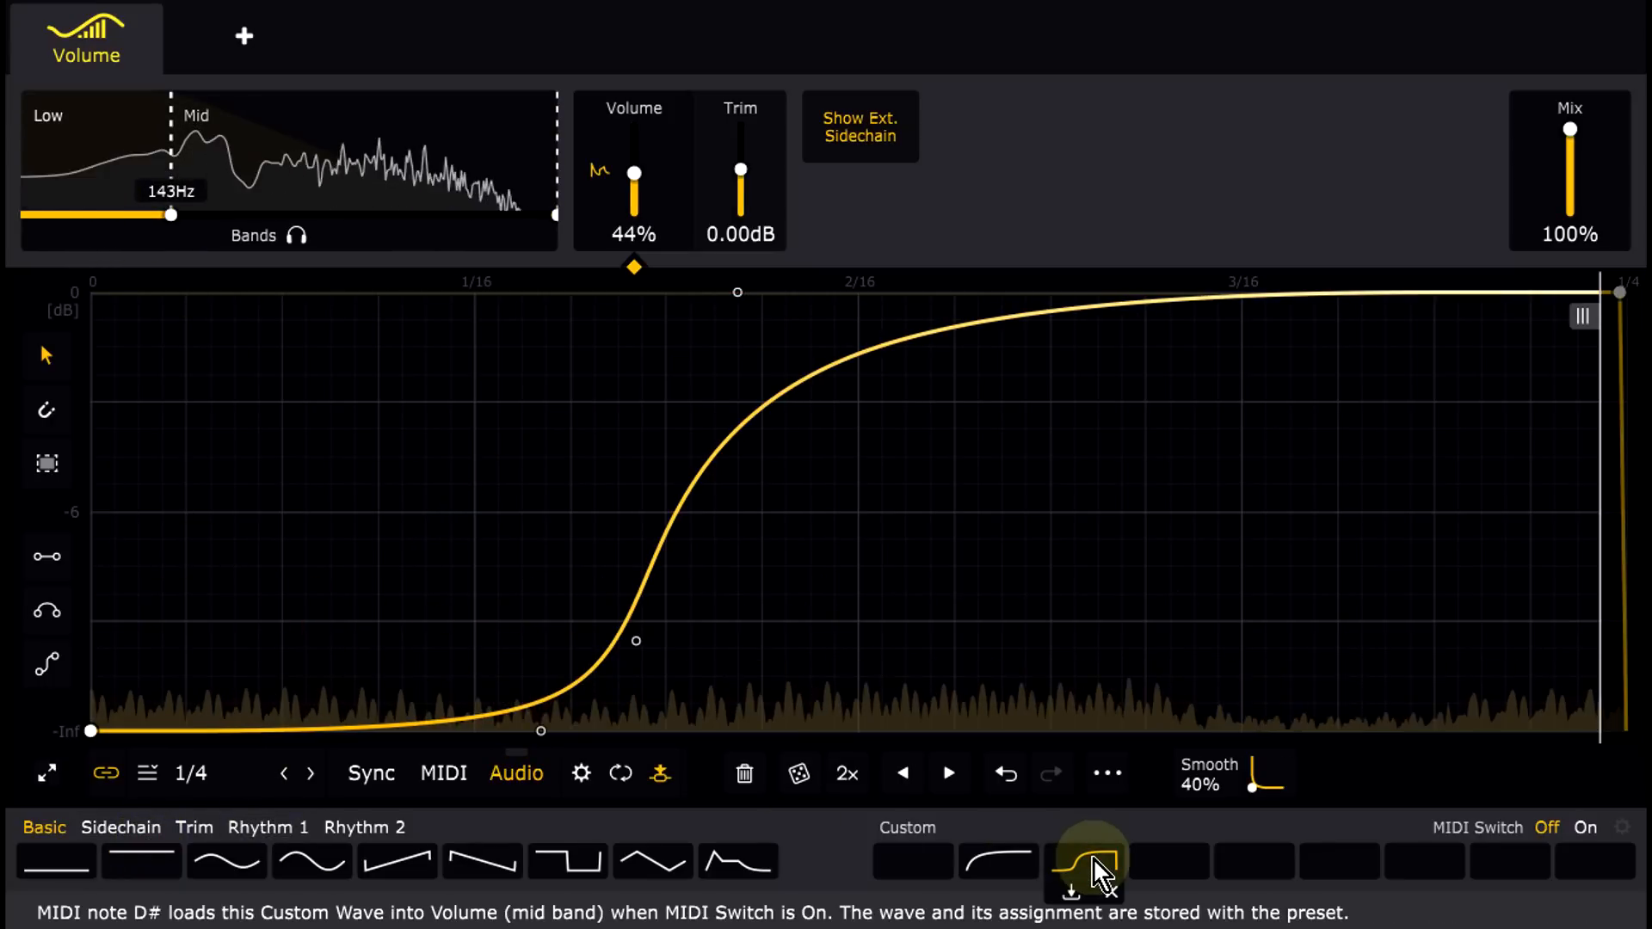
Step: Load the fast-rising custom wave into the Mid band and set the wave length to 1/2
{"action": "left_click", "coordinate": [306, 151]}
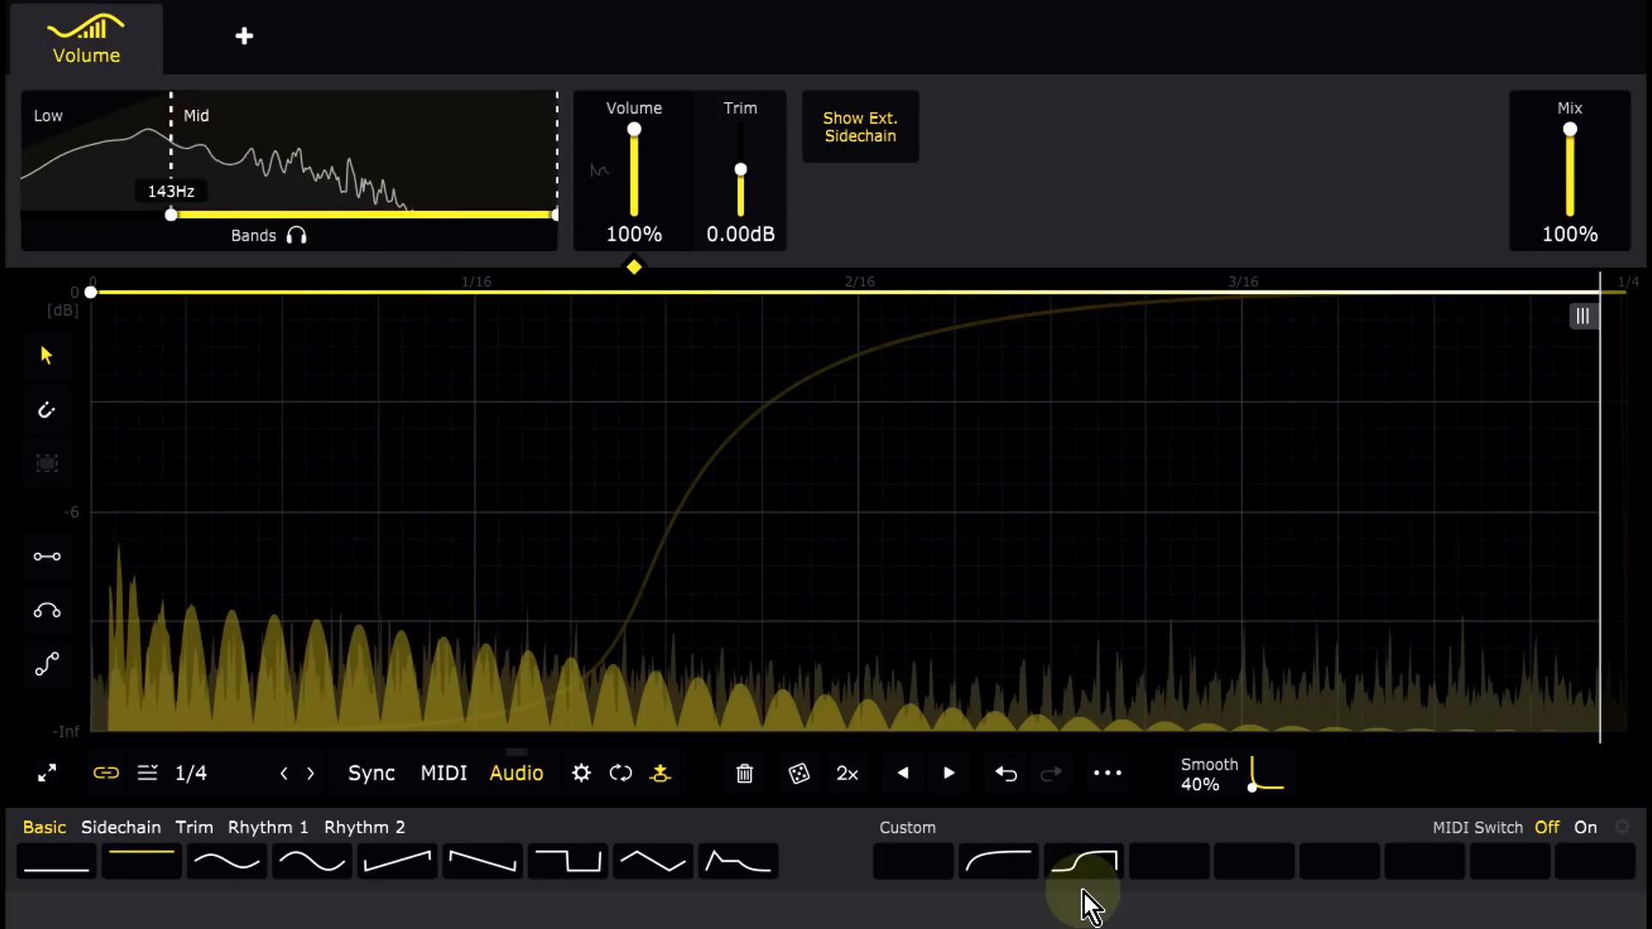
{"action": "left_click", "coordinate": [999, 865]}
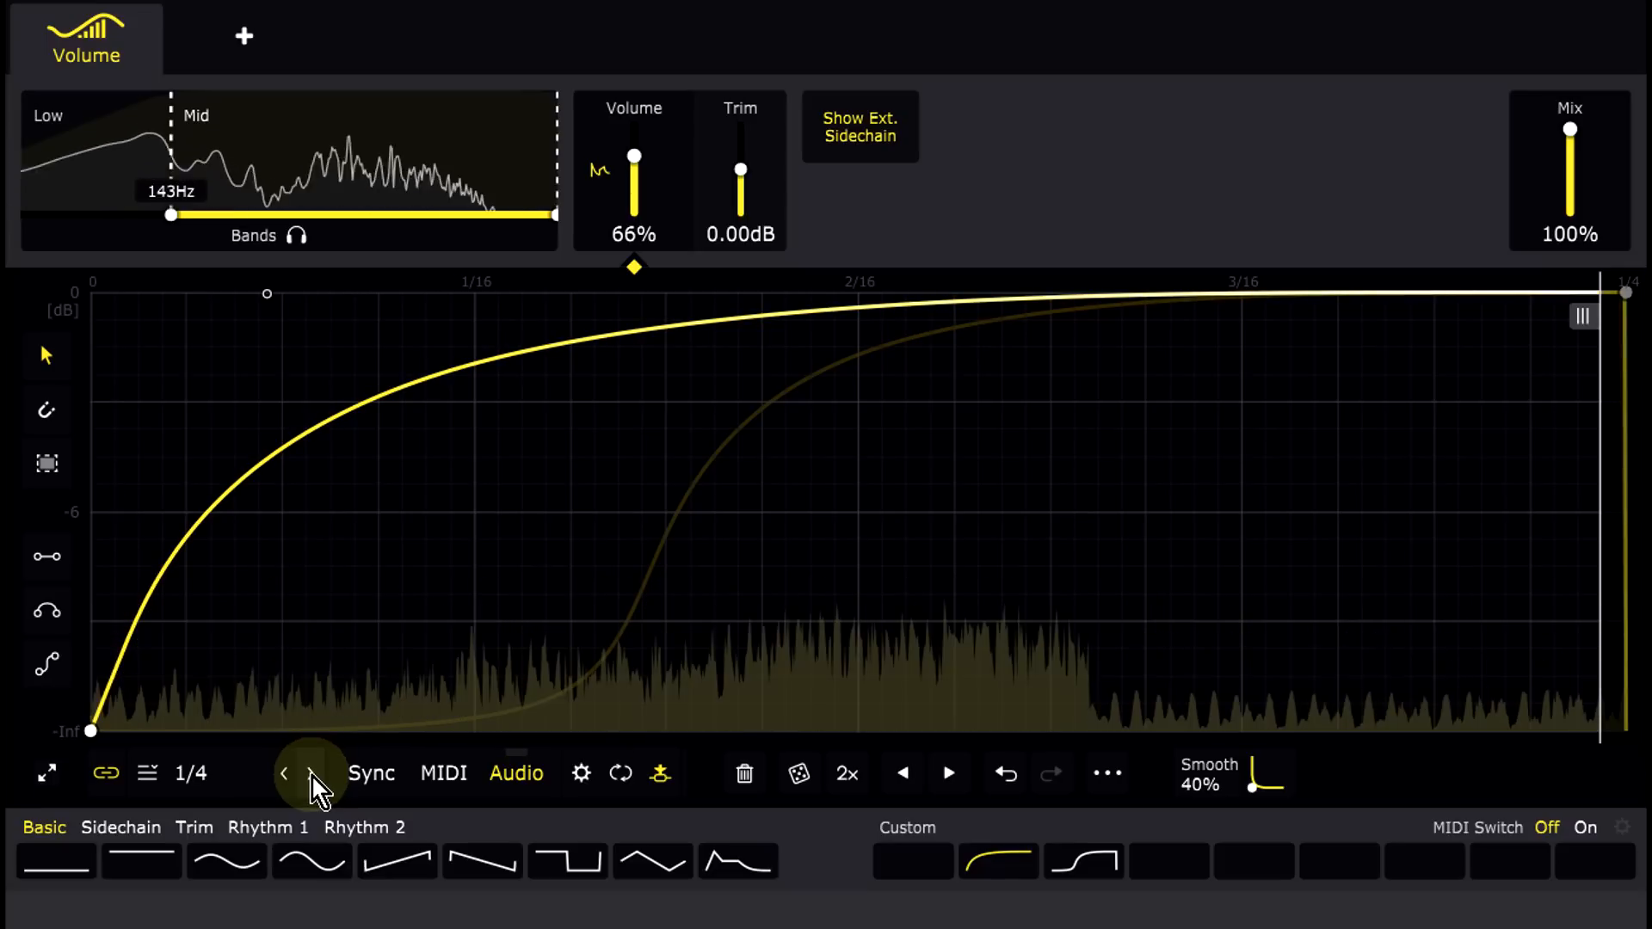
{"action": "left_click", "coordinate": [311, 773]}
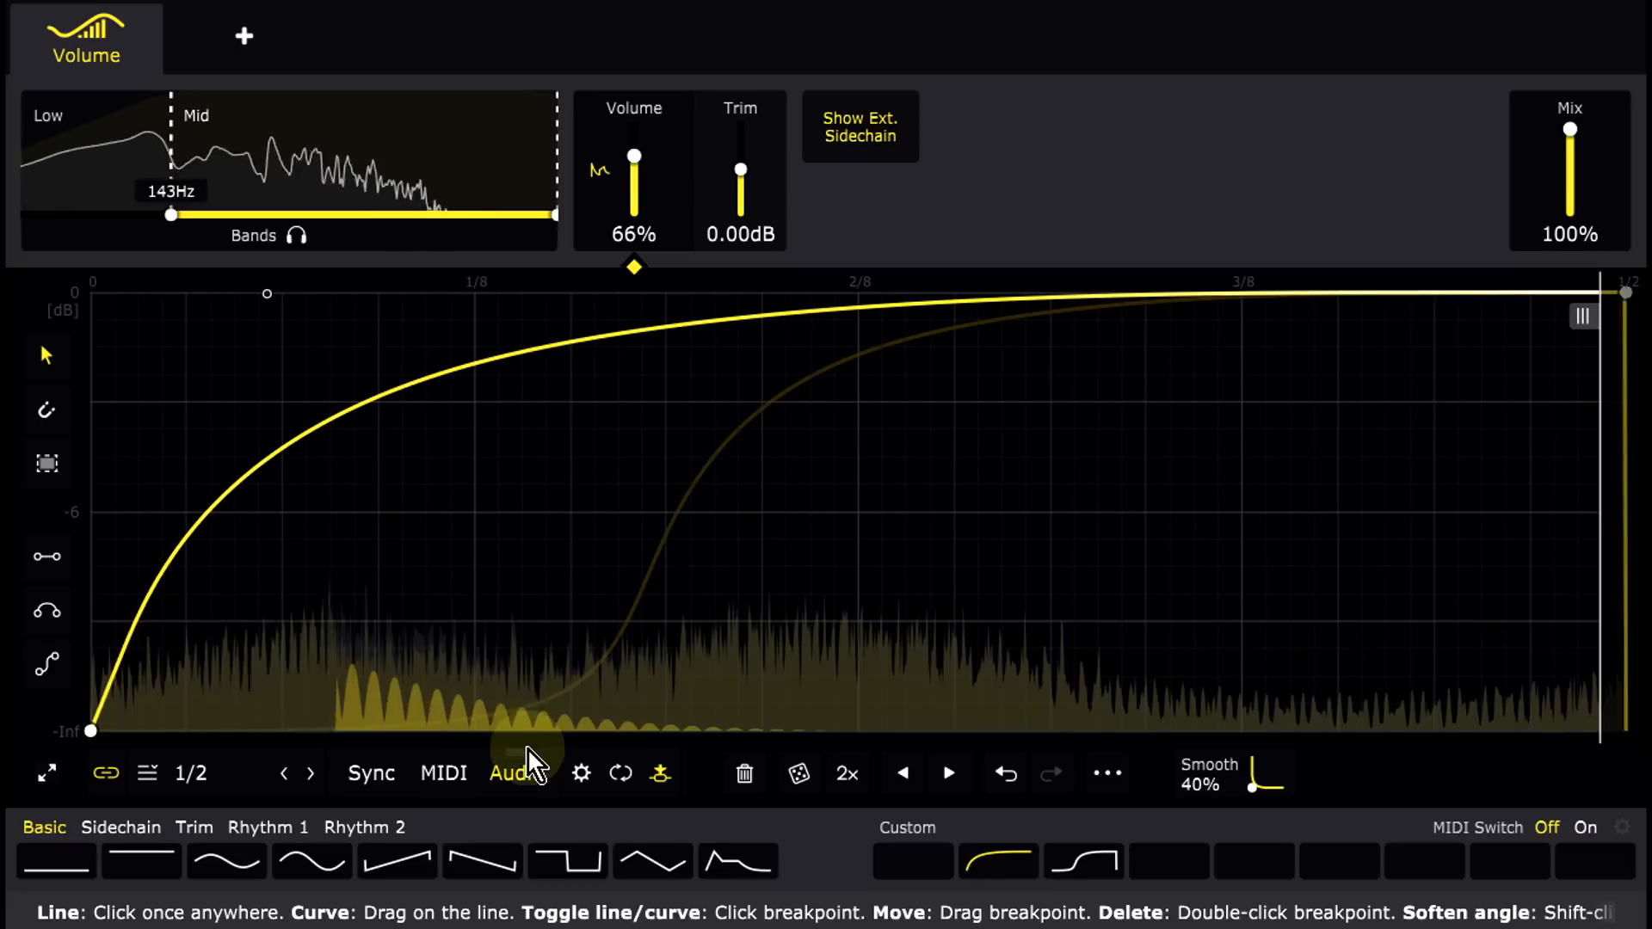
Step: Switch the Mid wave's triggering to Sync for comparison and return it to Audio
{"action": "left_click", "coordinate": [373, 774]}
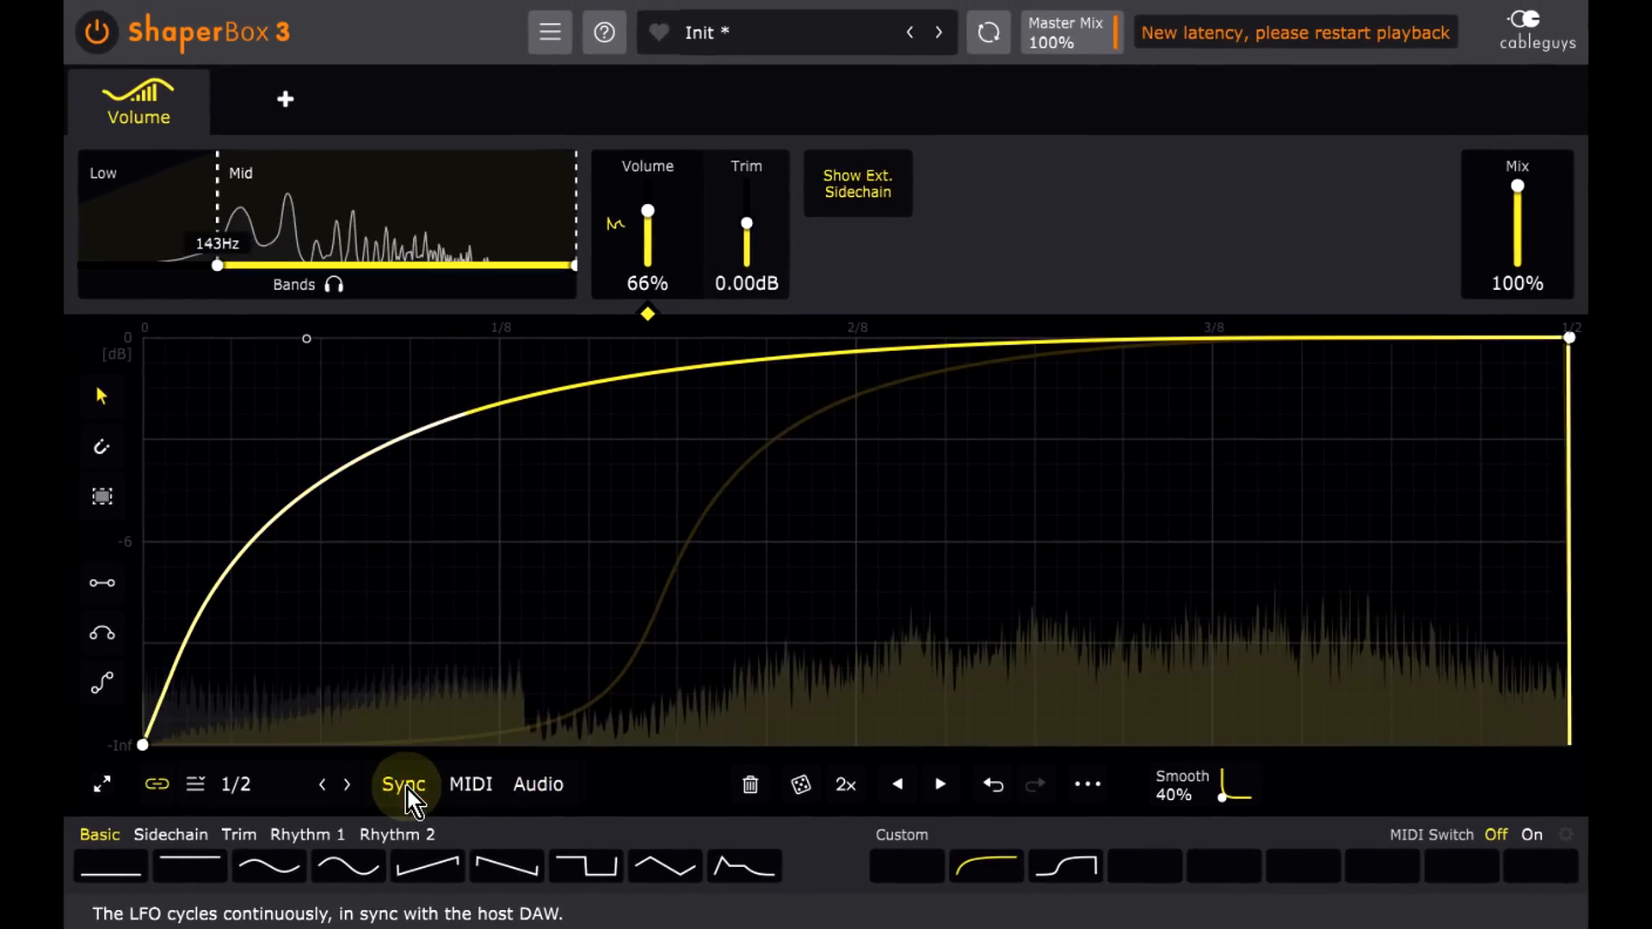
{"action": "left_click", "coordinate": [527, 779]}
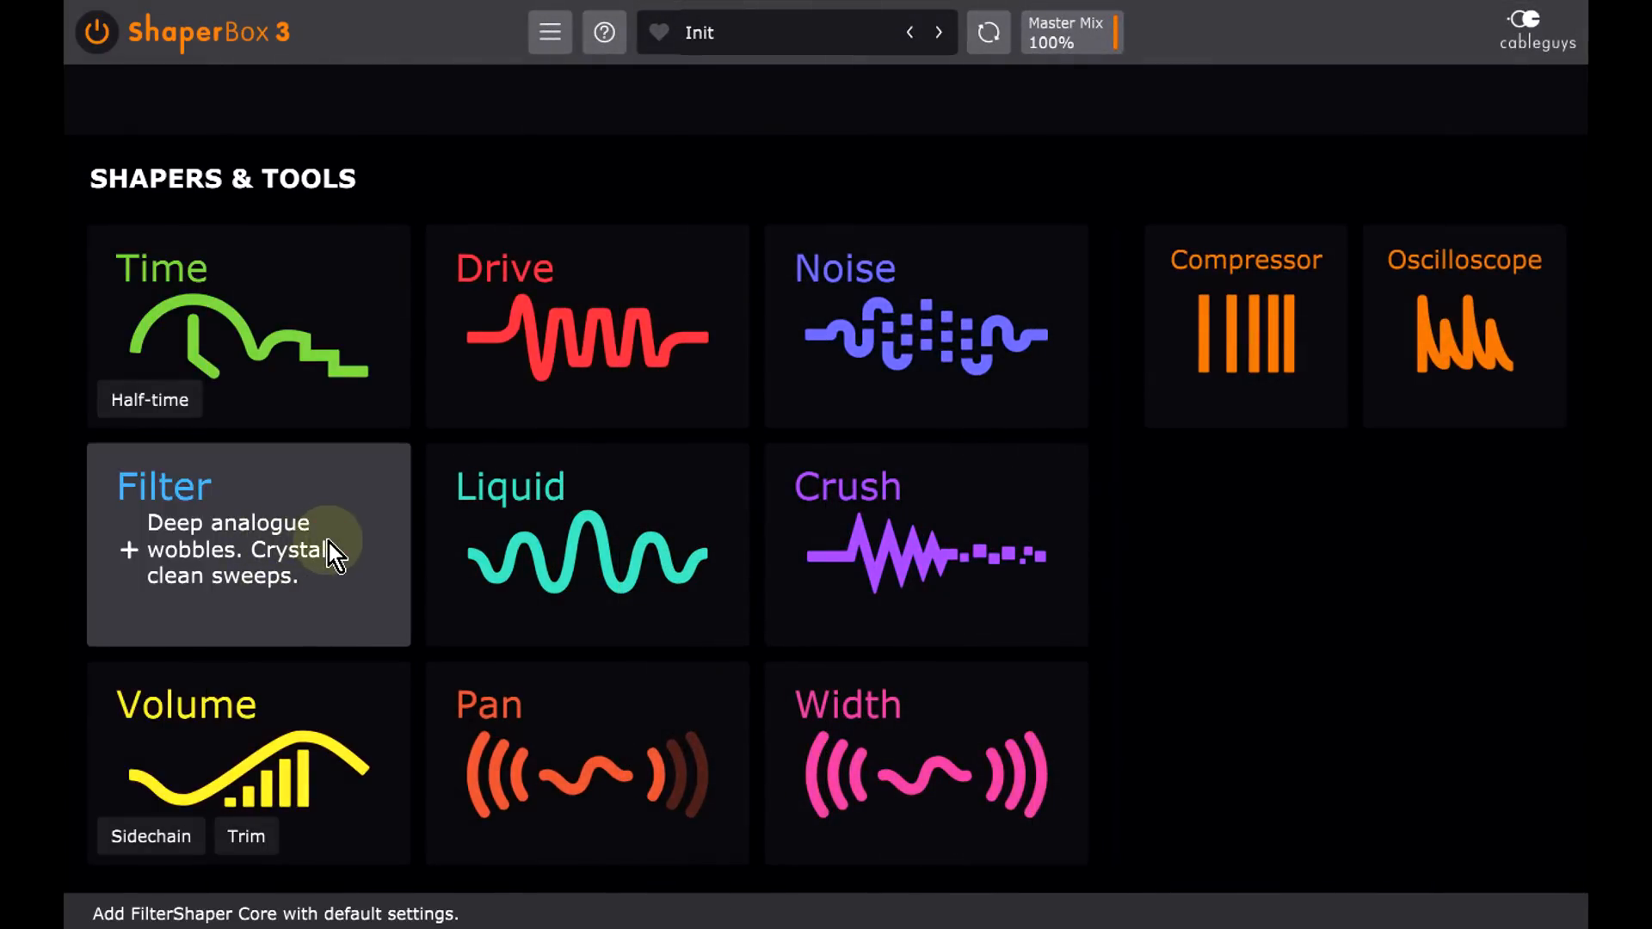
Step: Add a Filter shaper using the Warm LP 24dB type, with cutoff at 554 Hz and resonance at 77%
{"action": "left_click", "coordinate": [328, 544]}
{"action": "left_click", "coordinate": [701, 195]}
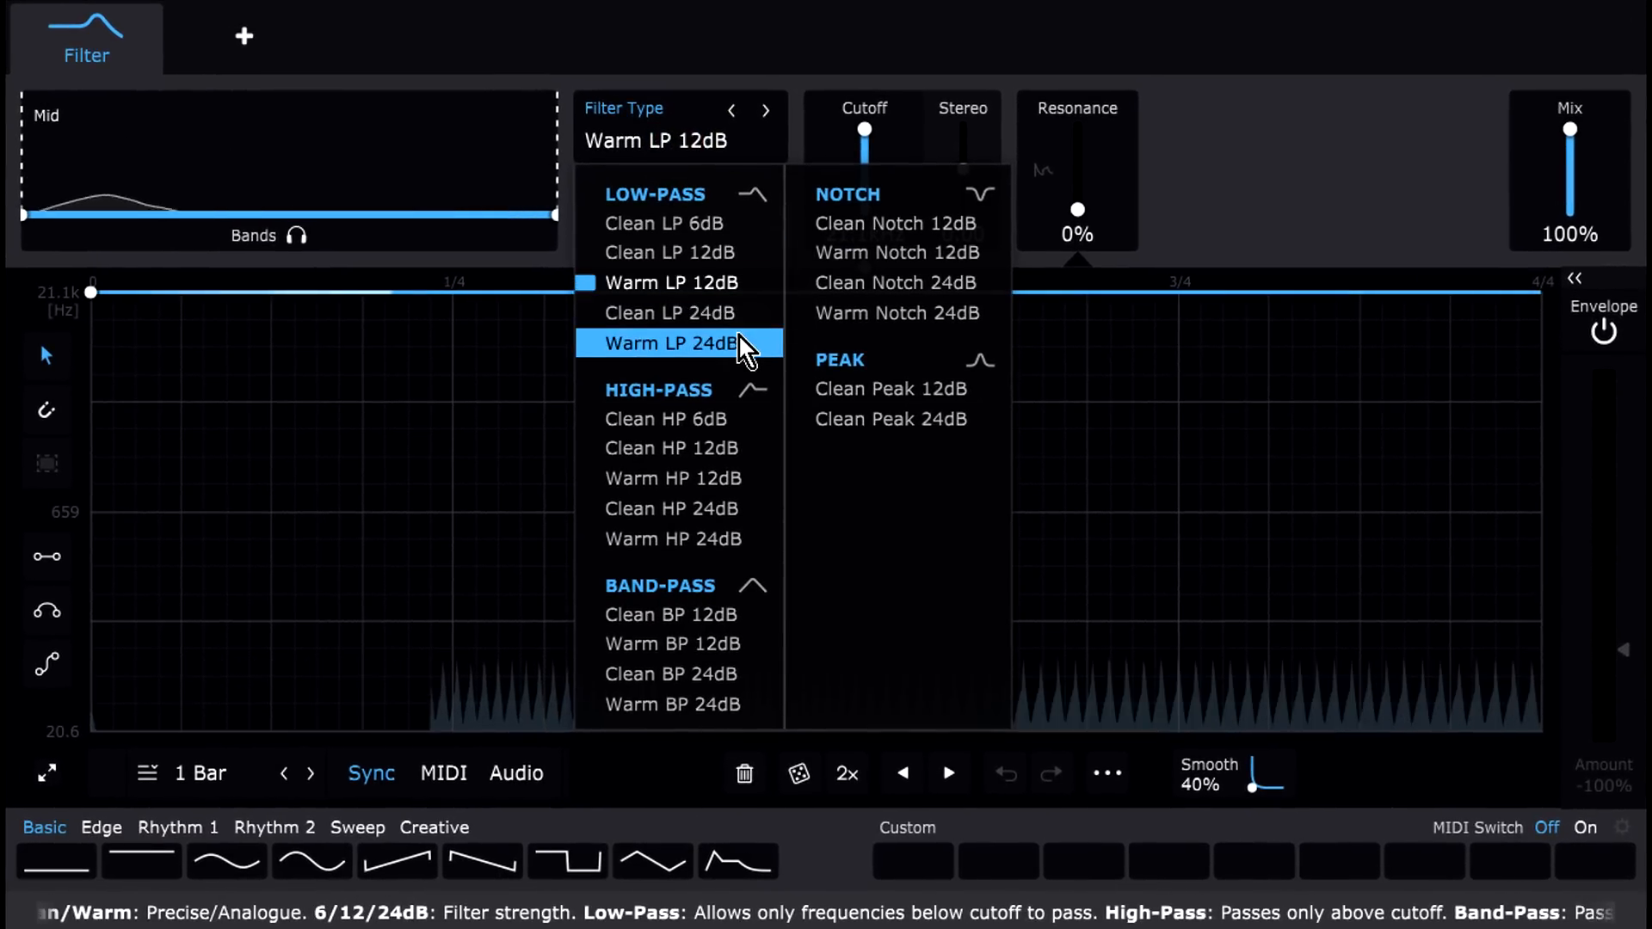
{"action": "left_click", "coordinate": [740, 343]}
{"action": "mouse_move", "coordinate": [864, 130]}
{"action": "left_mouse_down"}
{"action": "mouse_move", "coordinate": [885, 284]}
{"action": "mouse_move", "coordinate": [884, 129]}
{"action": "left_mouse_up"}
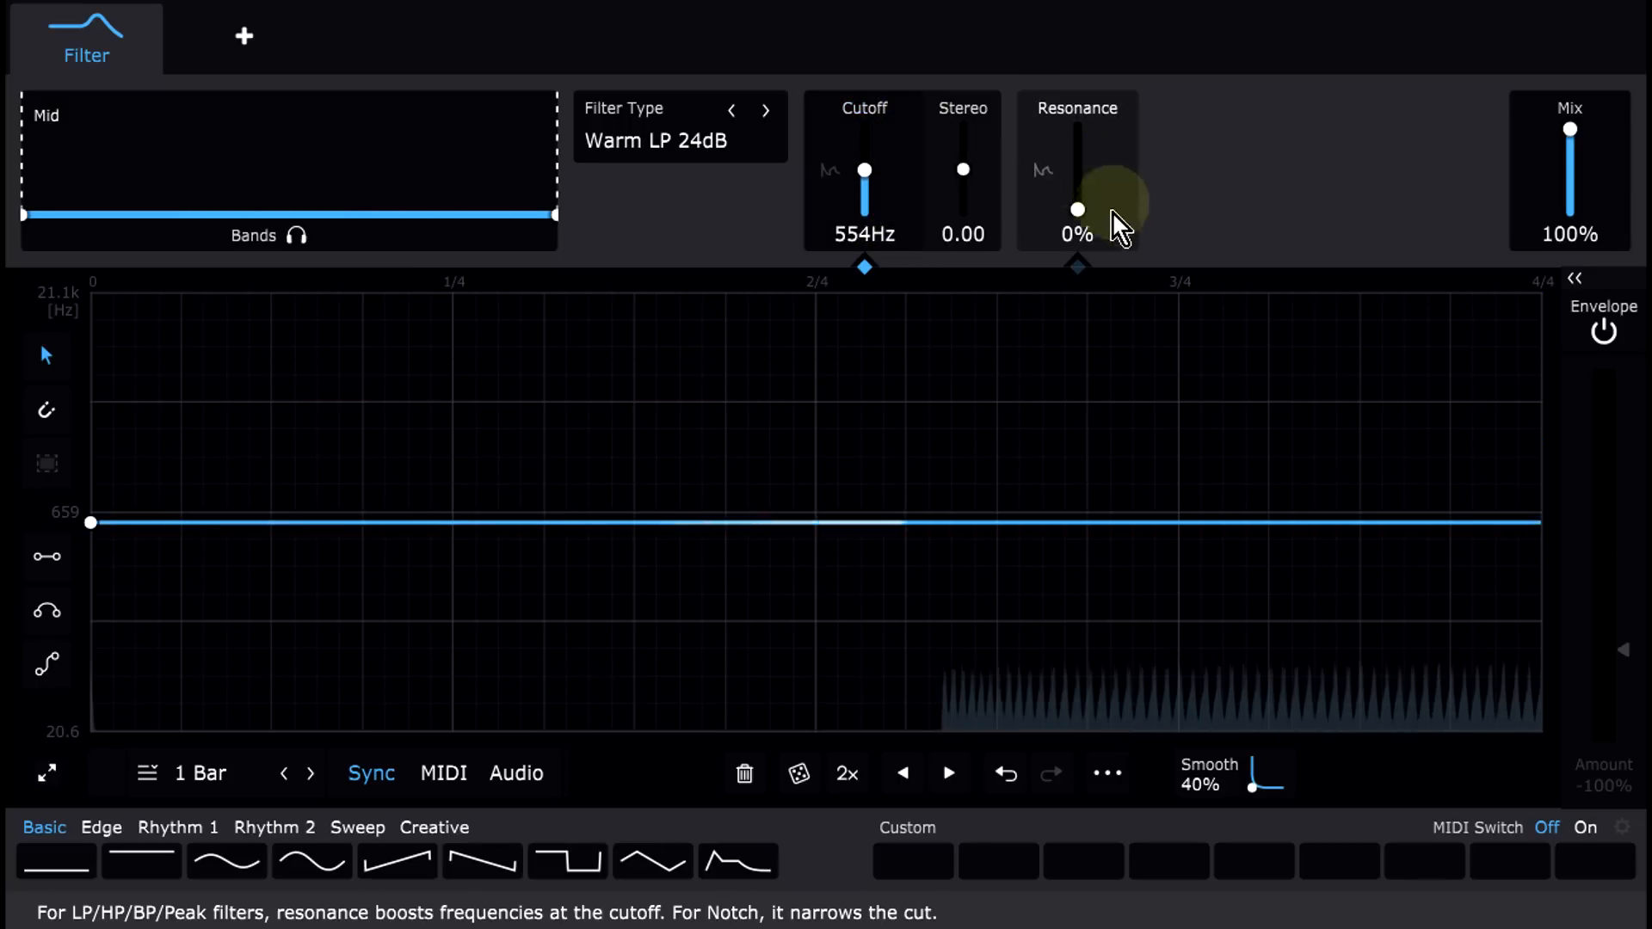
{"action": "left_click_drag", "start_coordinate": [1077, 211], "coordinate": [1084, 15]}
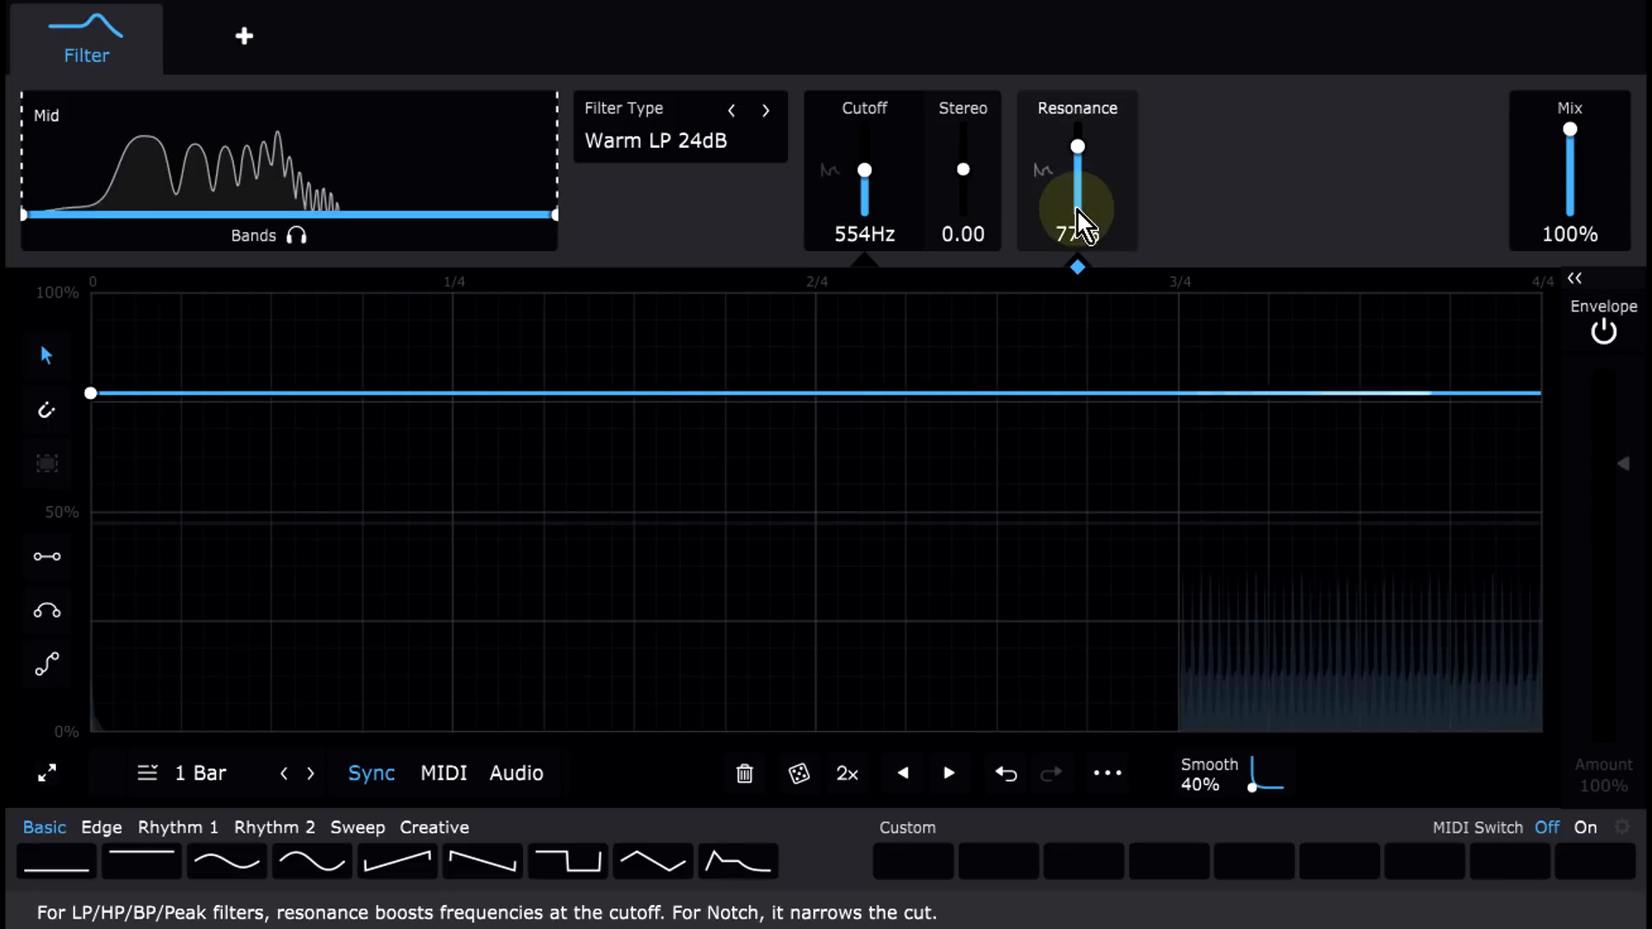
Step: Load the seventh Creative preset wave into the filter cutoff and set its length to 2 Bars
{"action": "left_click", "coordinate": [843, 123]}
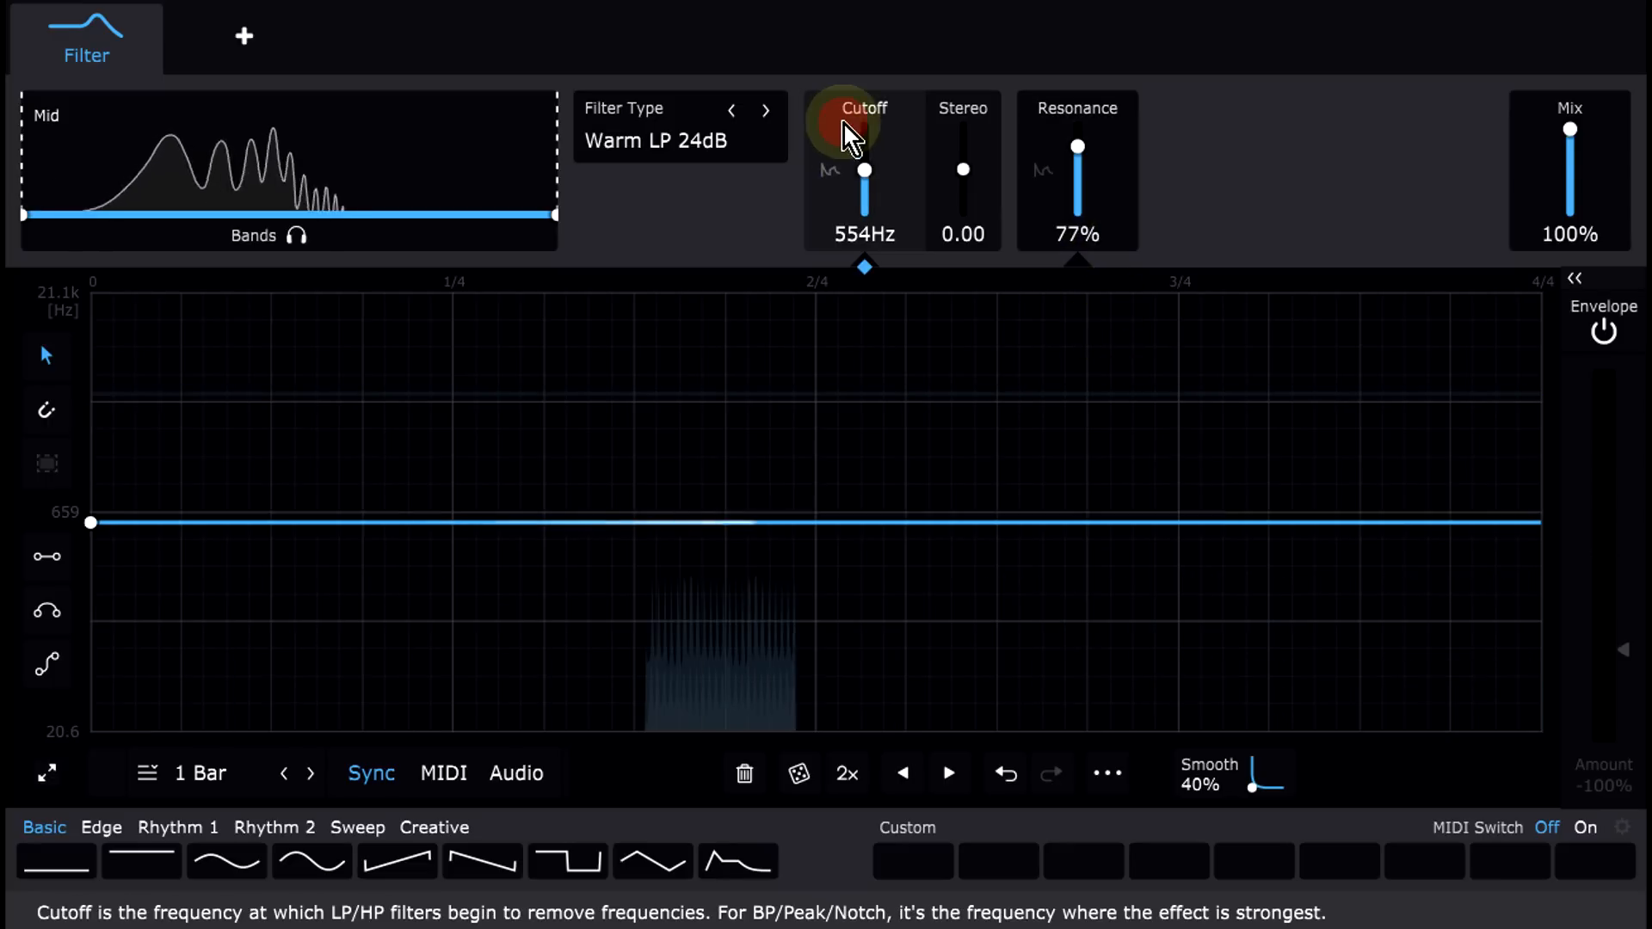
{"action": "left_click", "coordinate": [449, 826]}
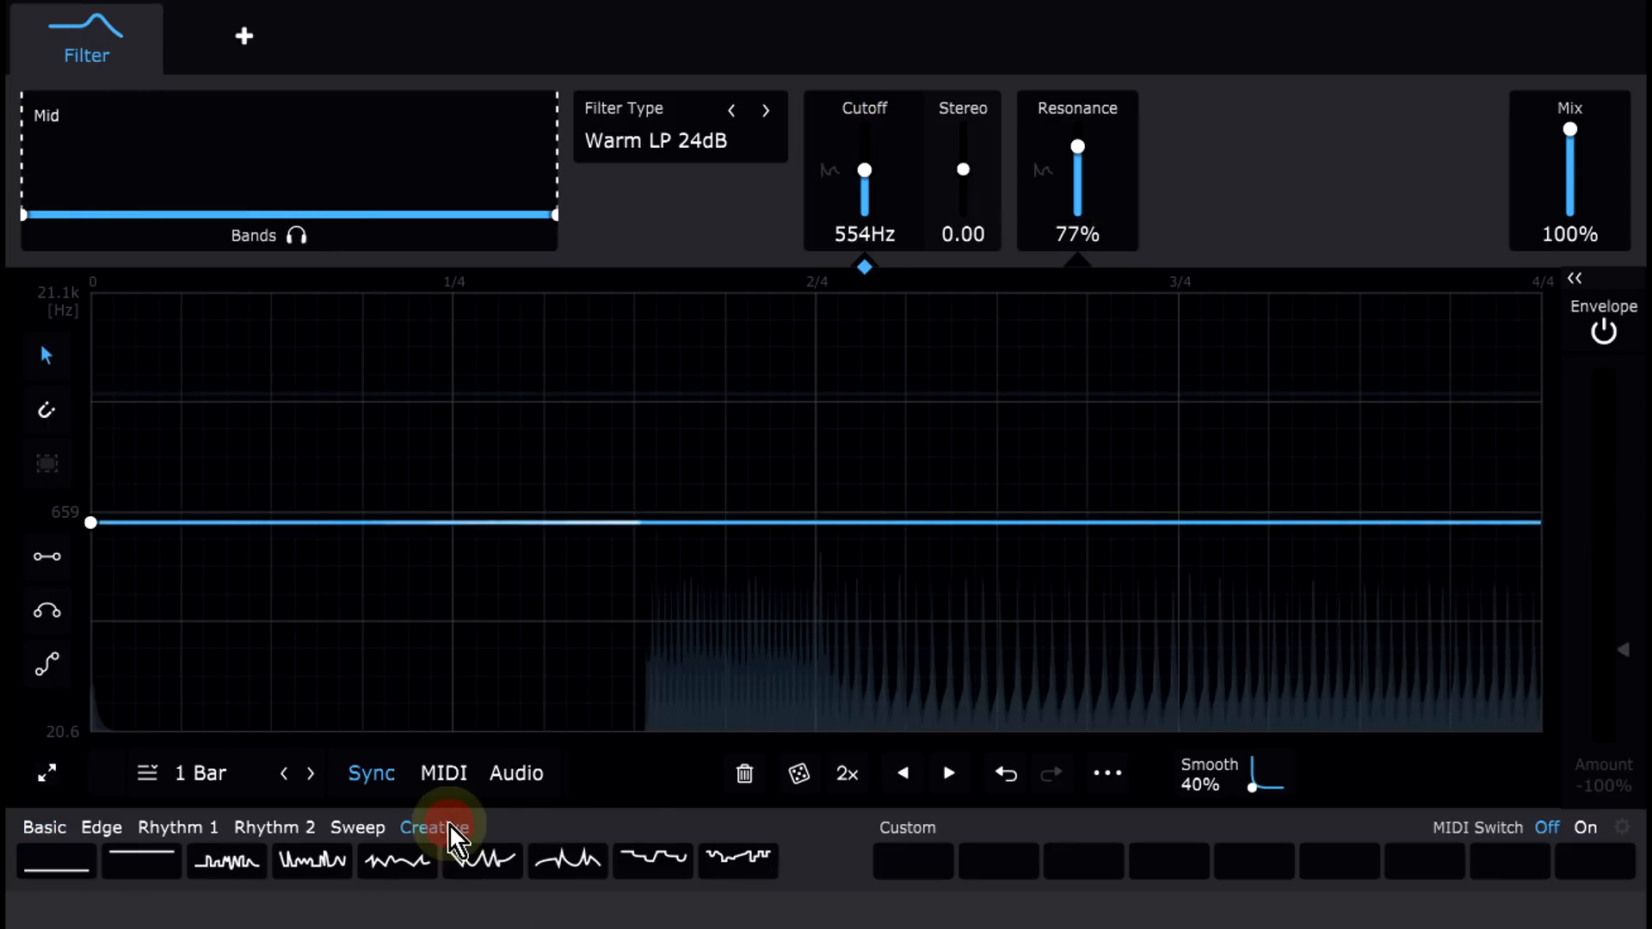
{"action": "left_click", "coordinate": [556, 851]}
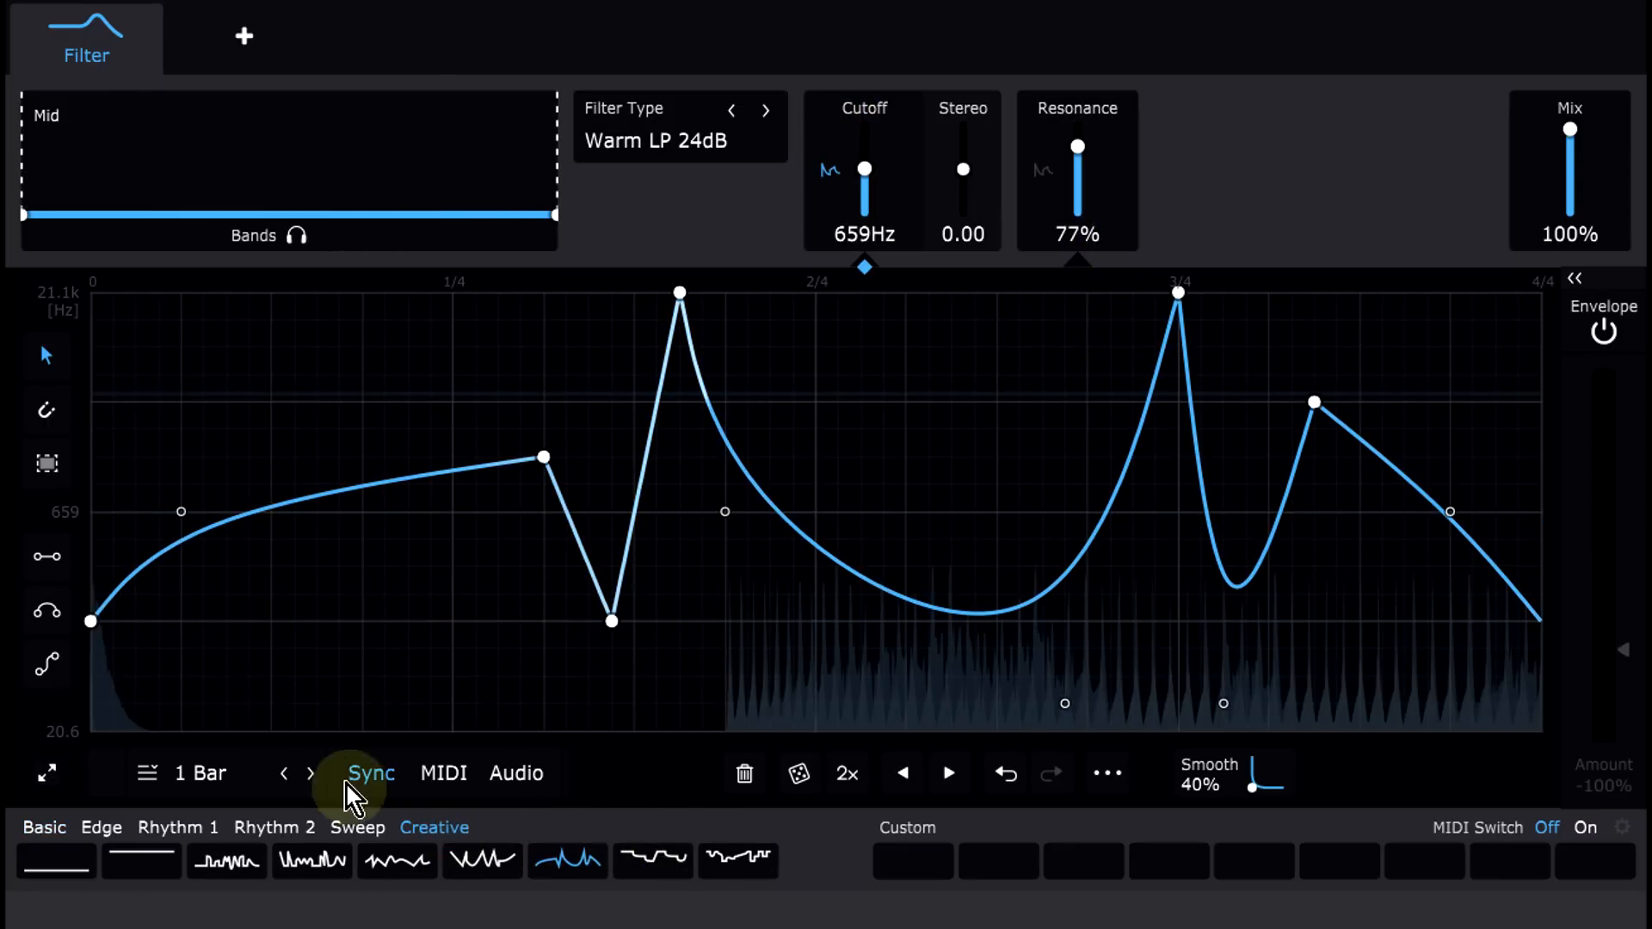
{"action": "left_click", "coordinate": [316, 778]}
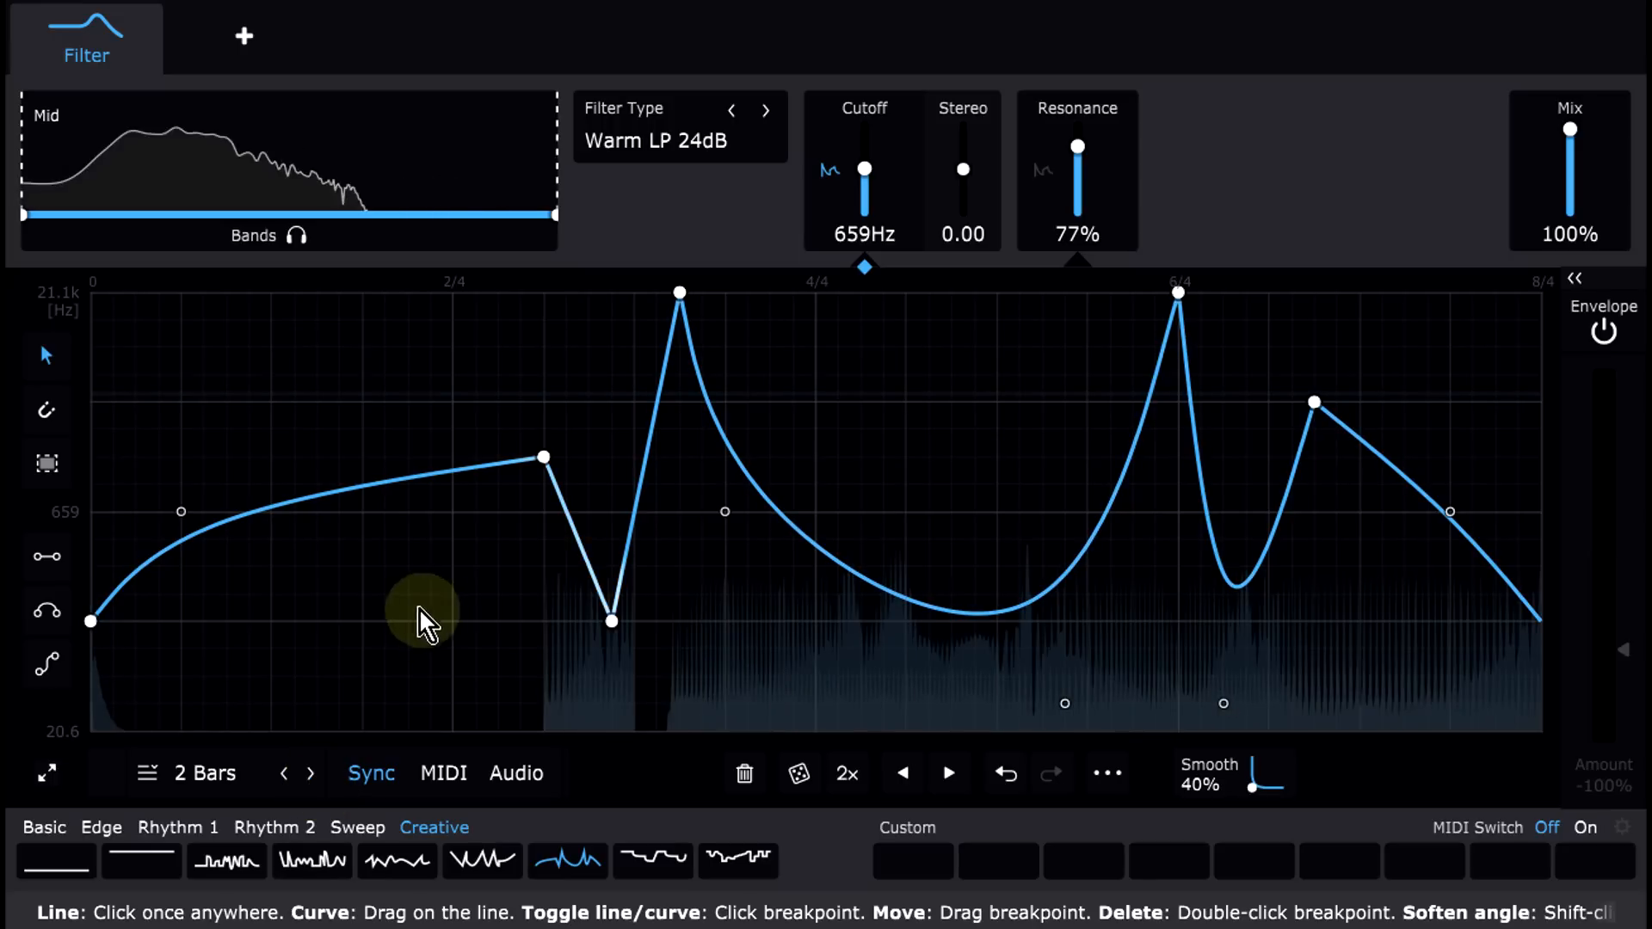
Step: Select all points of the cutoff wave and compress its vertical range from both ends, centring the cutoff around 406 Hz
{"action": "right_click", "coordinate": [463, 579]}
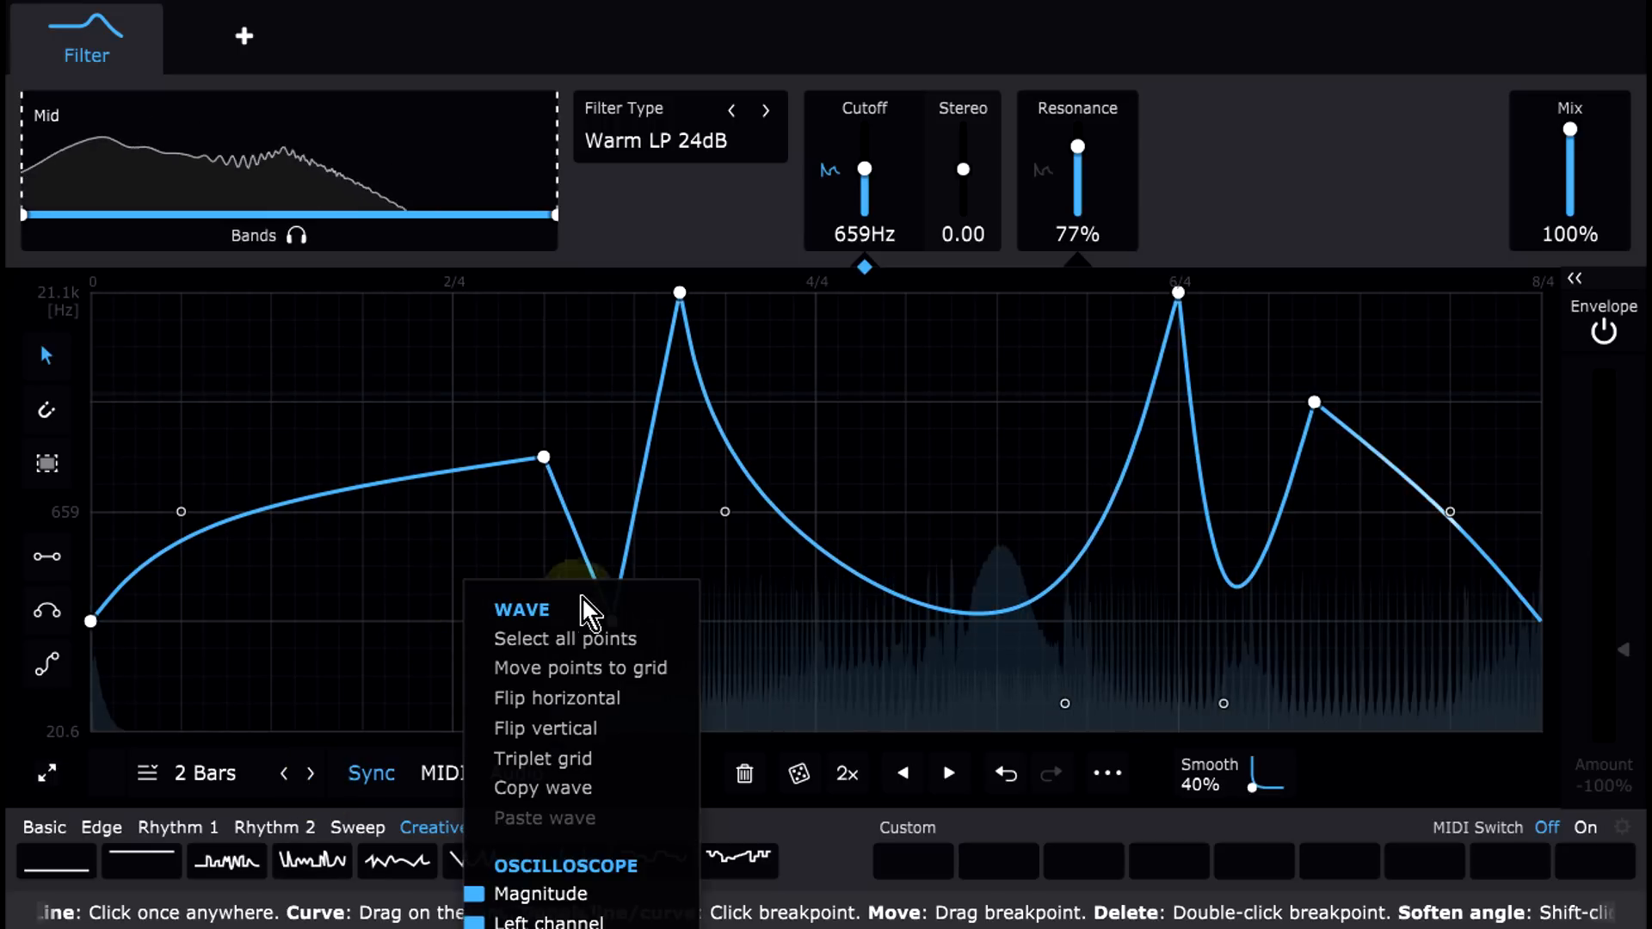
{"action": "left_click", "coordinate": [642, 638]}
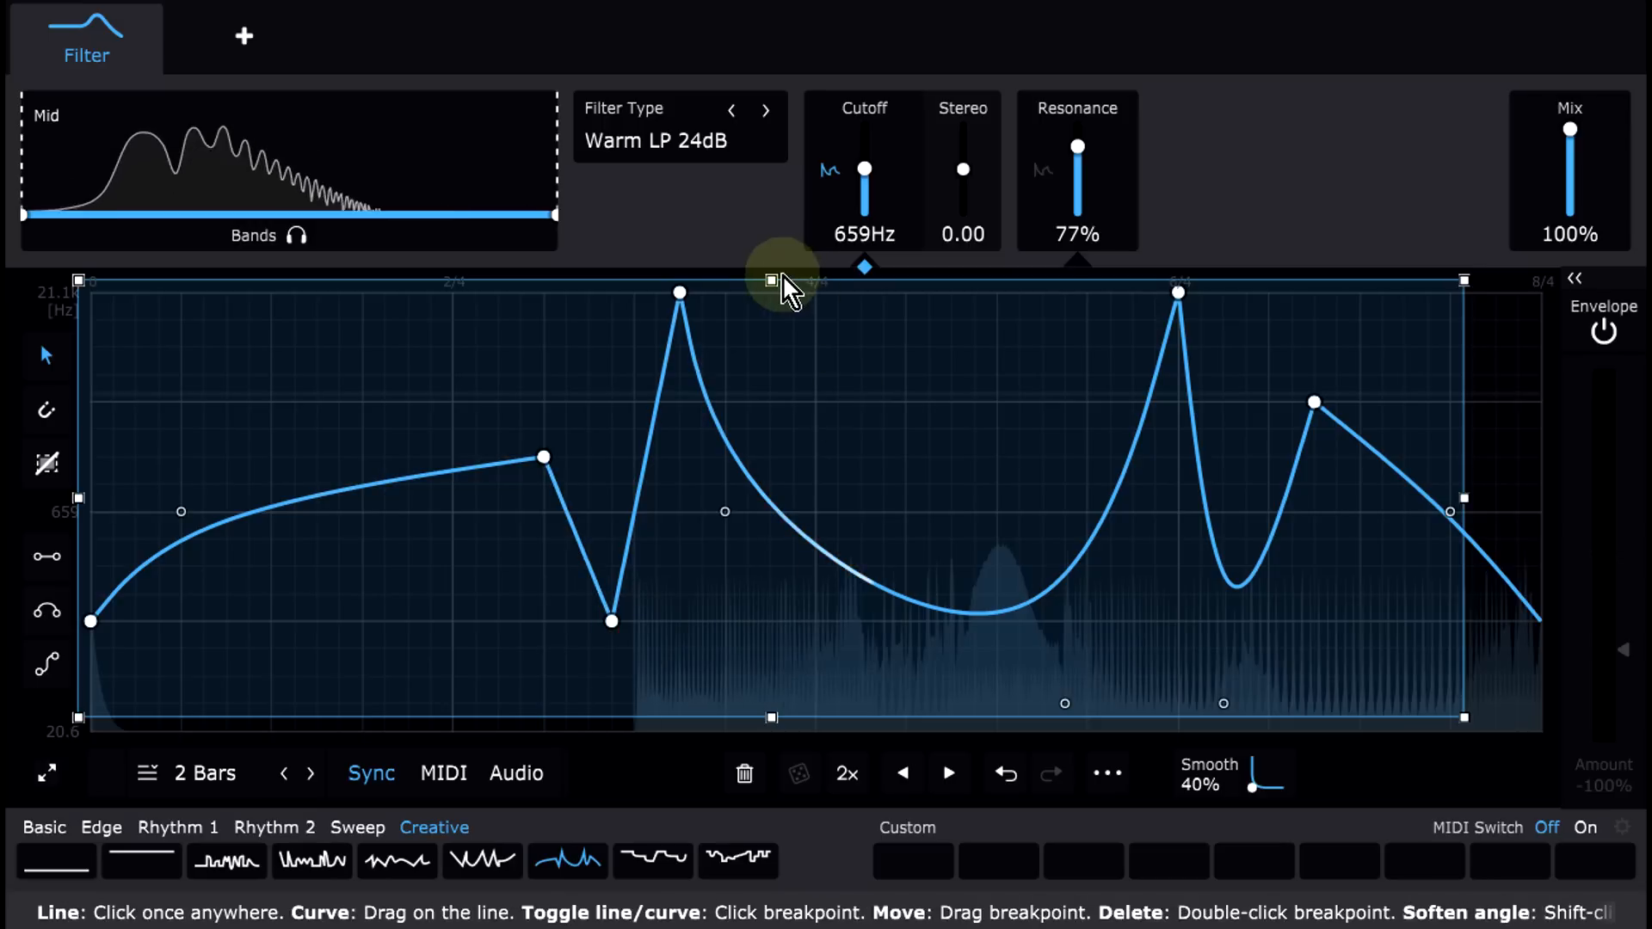
{"action": "left_click_drag", "start_coordinate": [774, 282], "coordinate": [766, 432]}
{"action": "left_click_drag", "start_coordinate": [772, 717], "coordinate": [761, 647]}
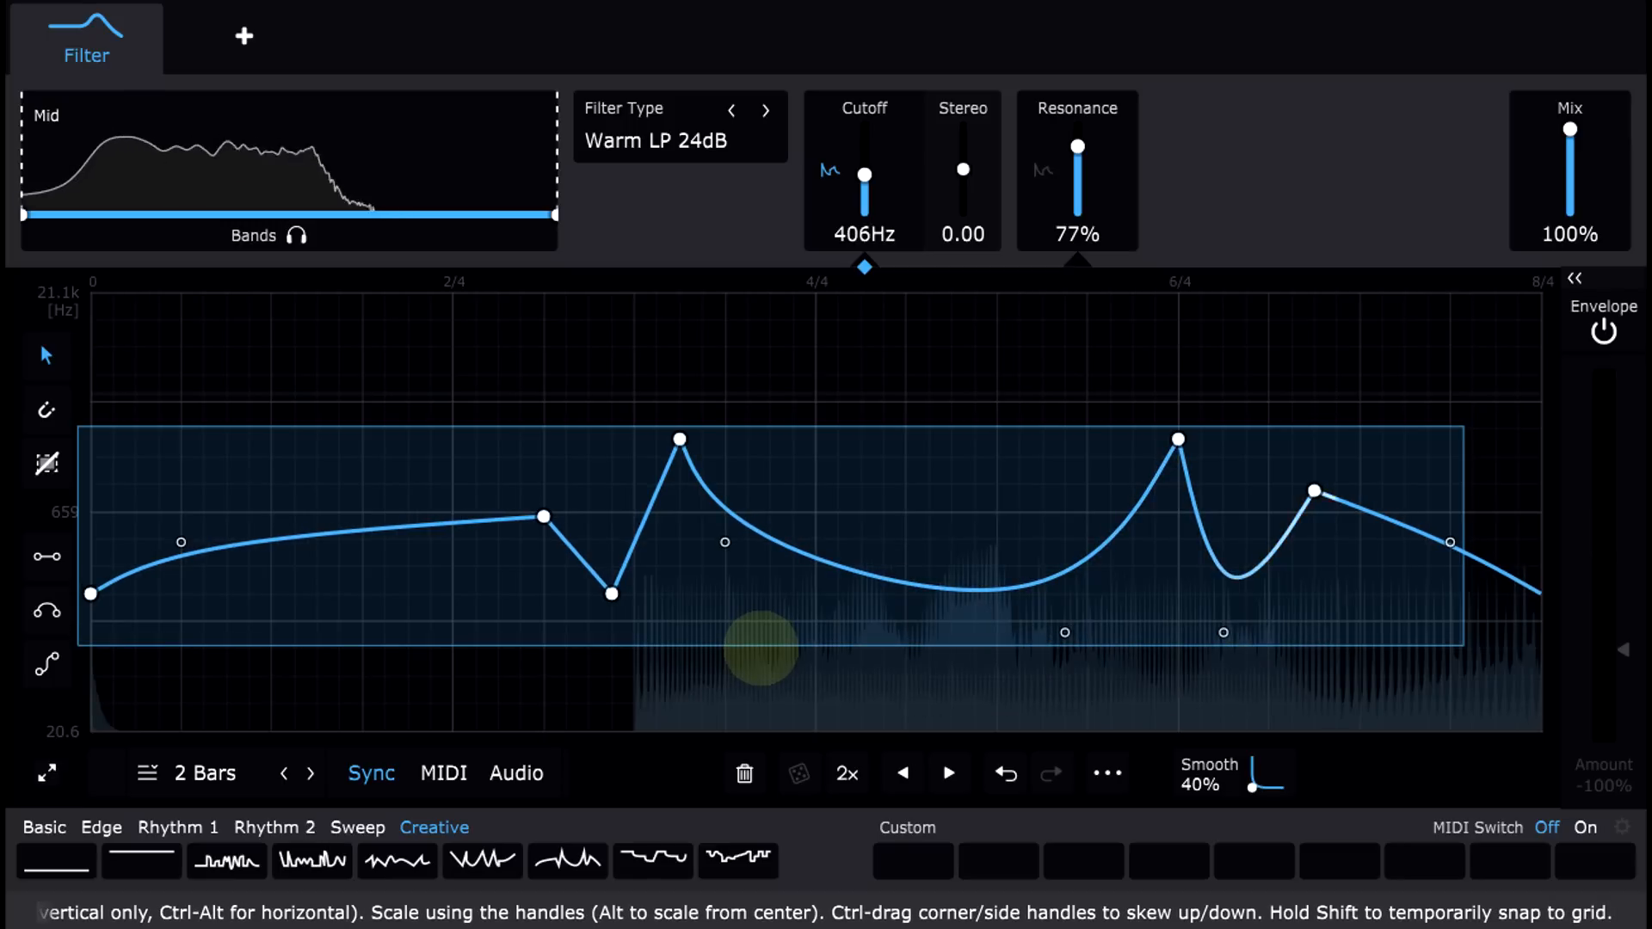
{"action": "left_click", "coordinate": [765, 726]}
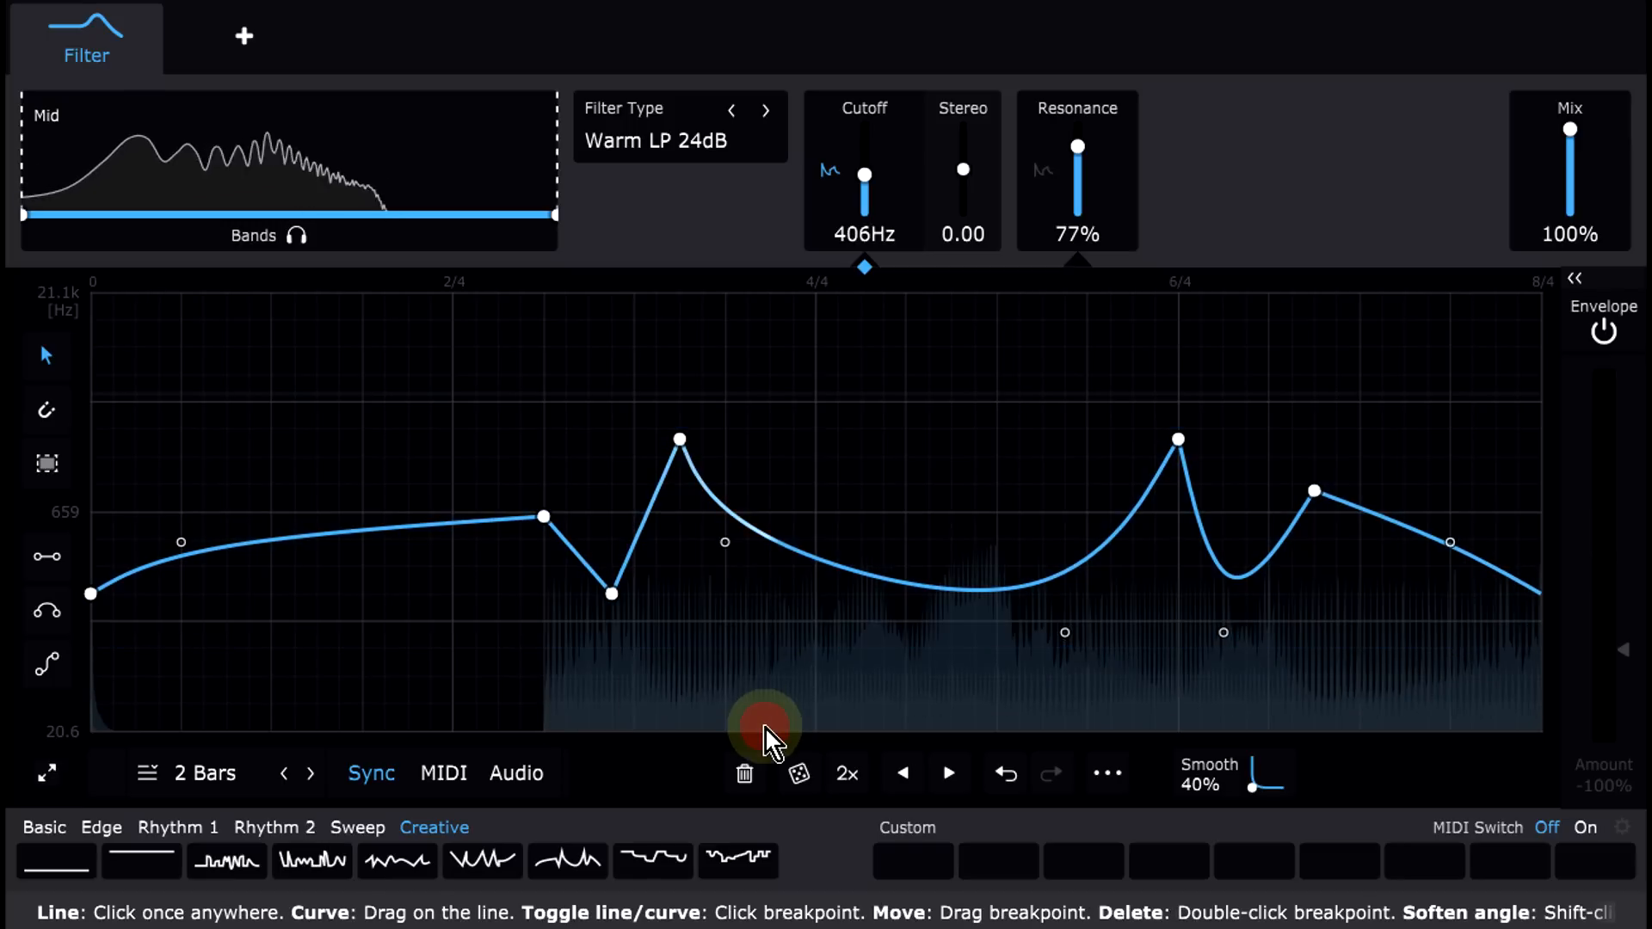
Step: Add a Crush shaper and lower its resample rate to 4.31 kHz
{"action": "left_click", "coordinate": [250, 43]}
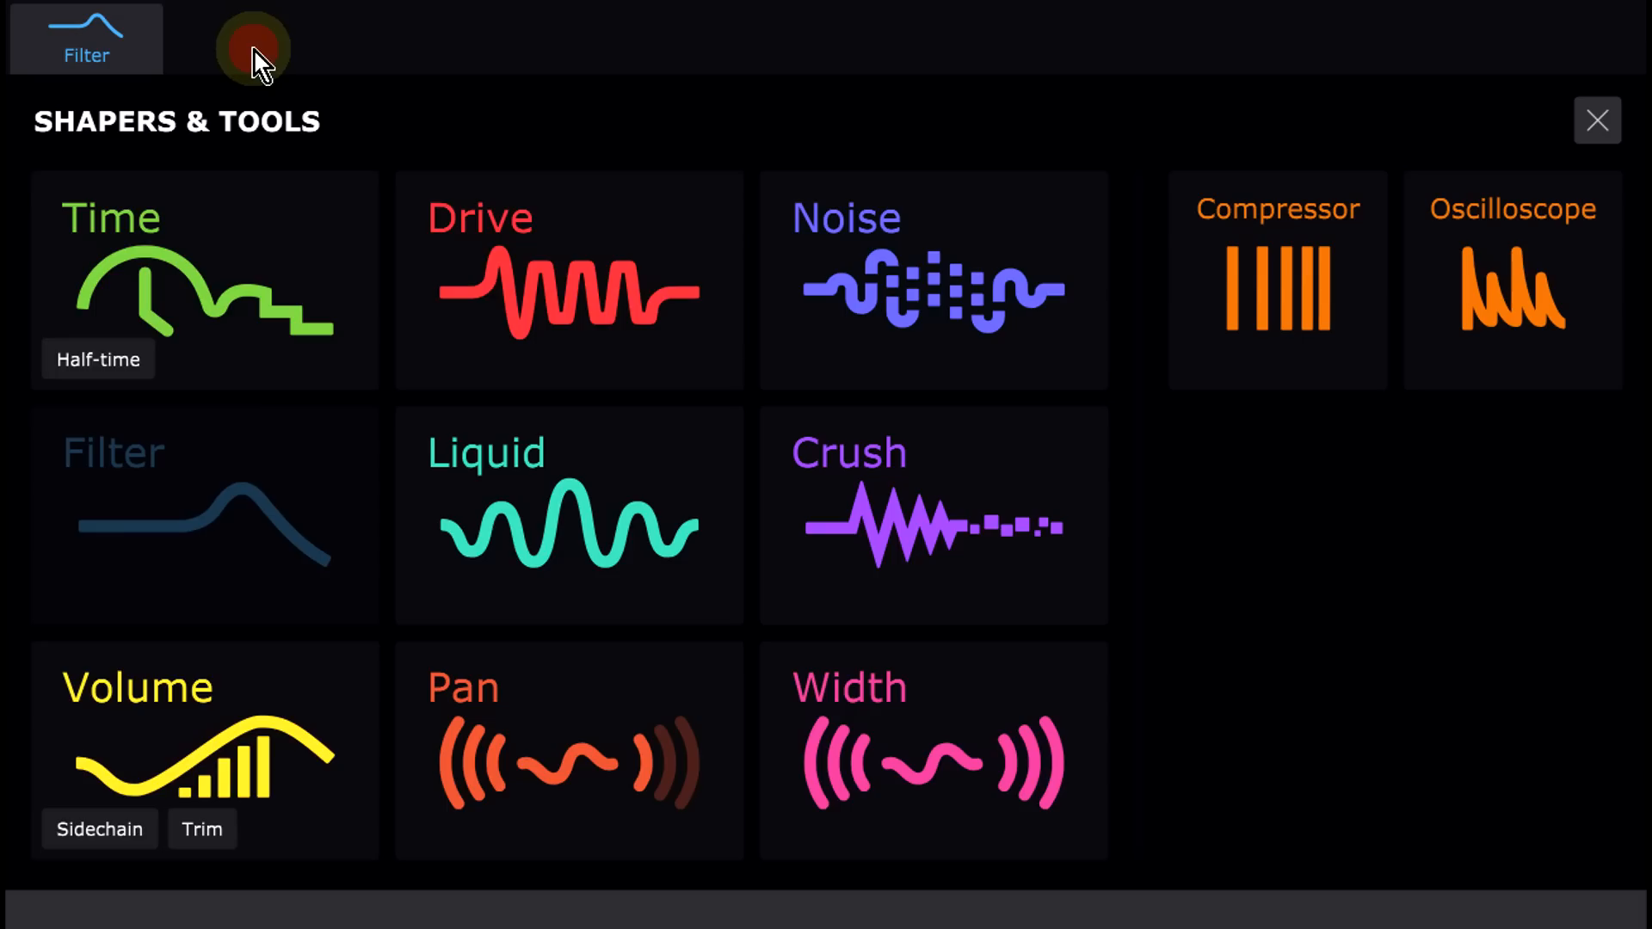
{"action": "left_click", "coordinate": [923, 525]}
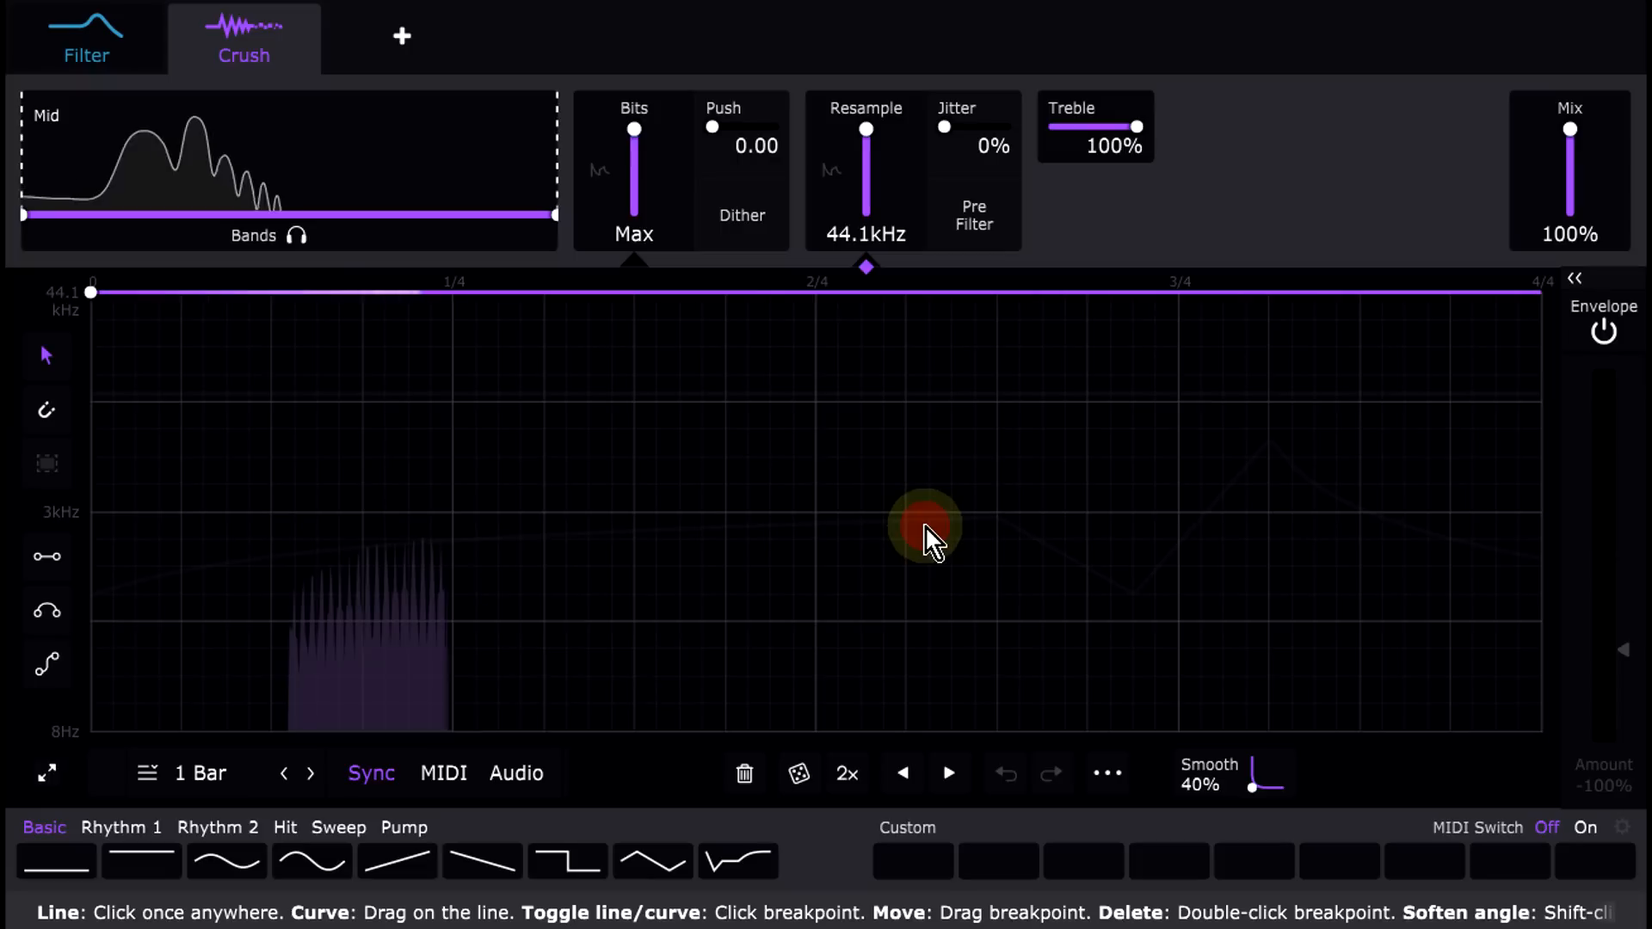
{"action": "left_click_drag", "start_coordinate": [867, 129], "coordinate": [885, 242]}
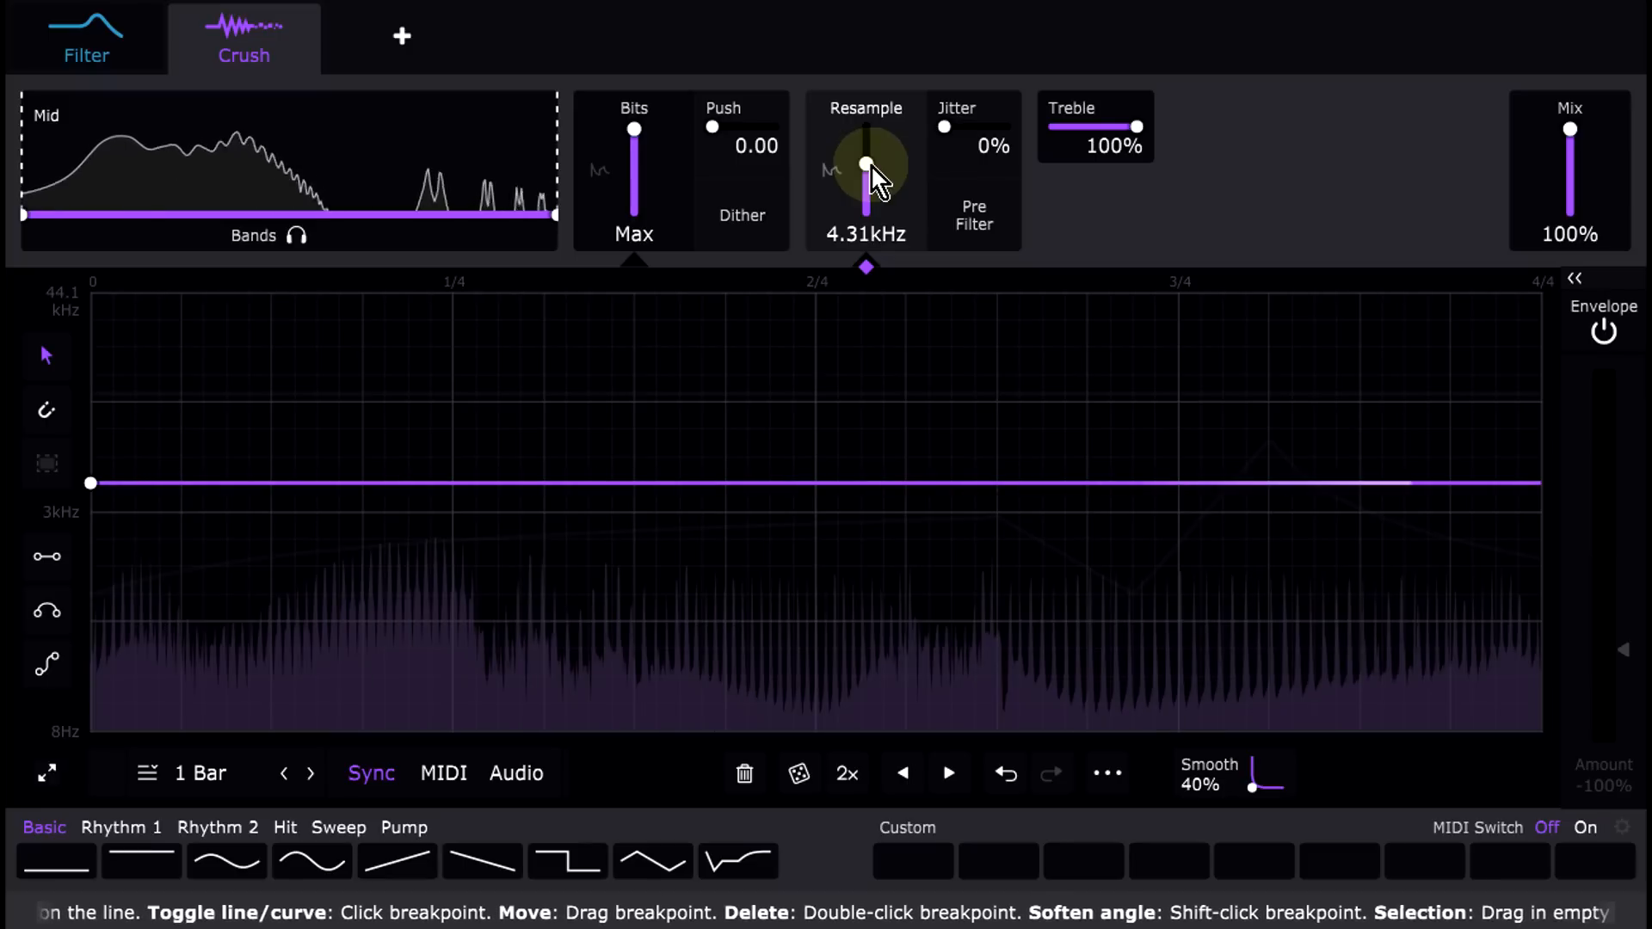
Step: Shape the resample wave with a dip to 2.50 kHz at 1.47/4, a peak before 3/4 and a 1.51 kHz dip at 3.56/4, lasting 2 Bars
{"action": "left_click", "coordinate": [622, 525]}
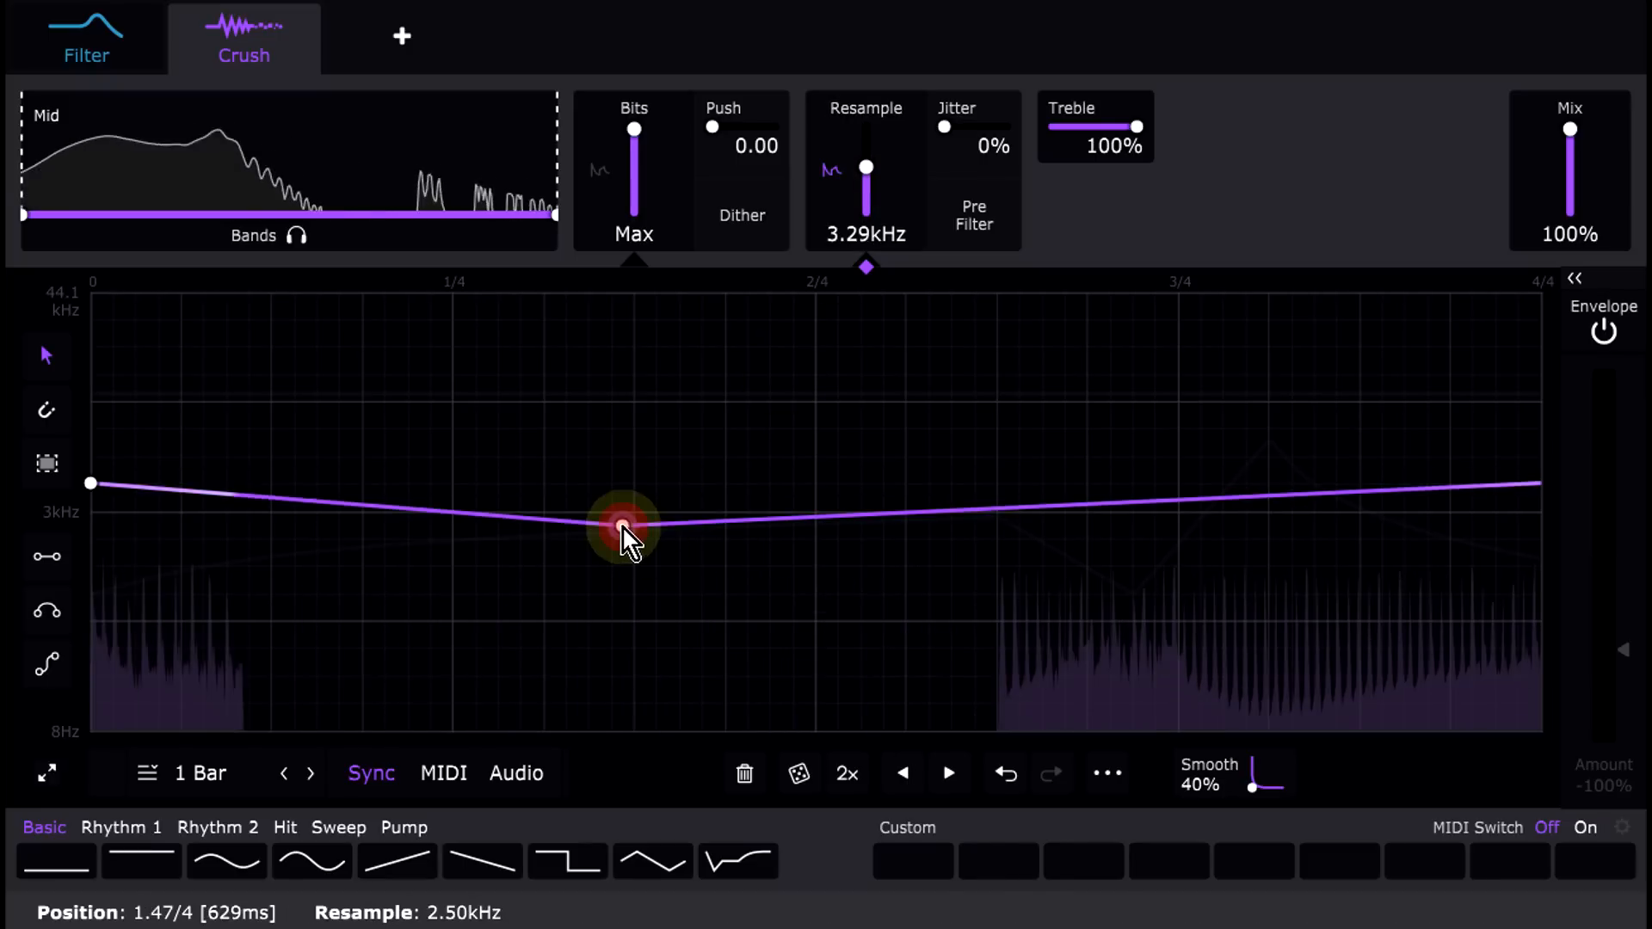
{"action": "left_click", "coordinate": [1138, 447]}
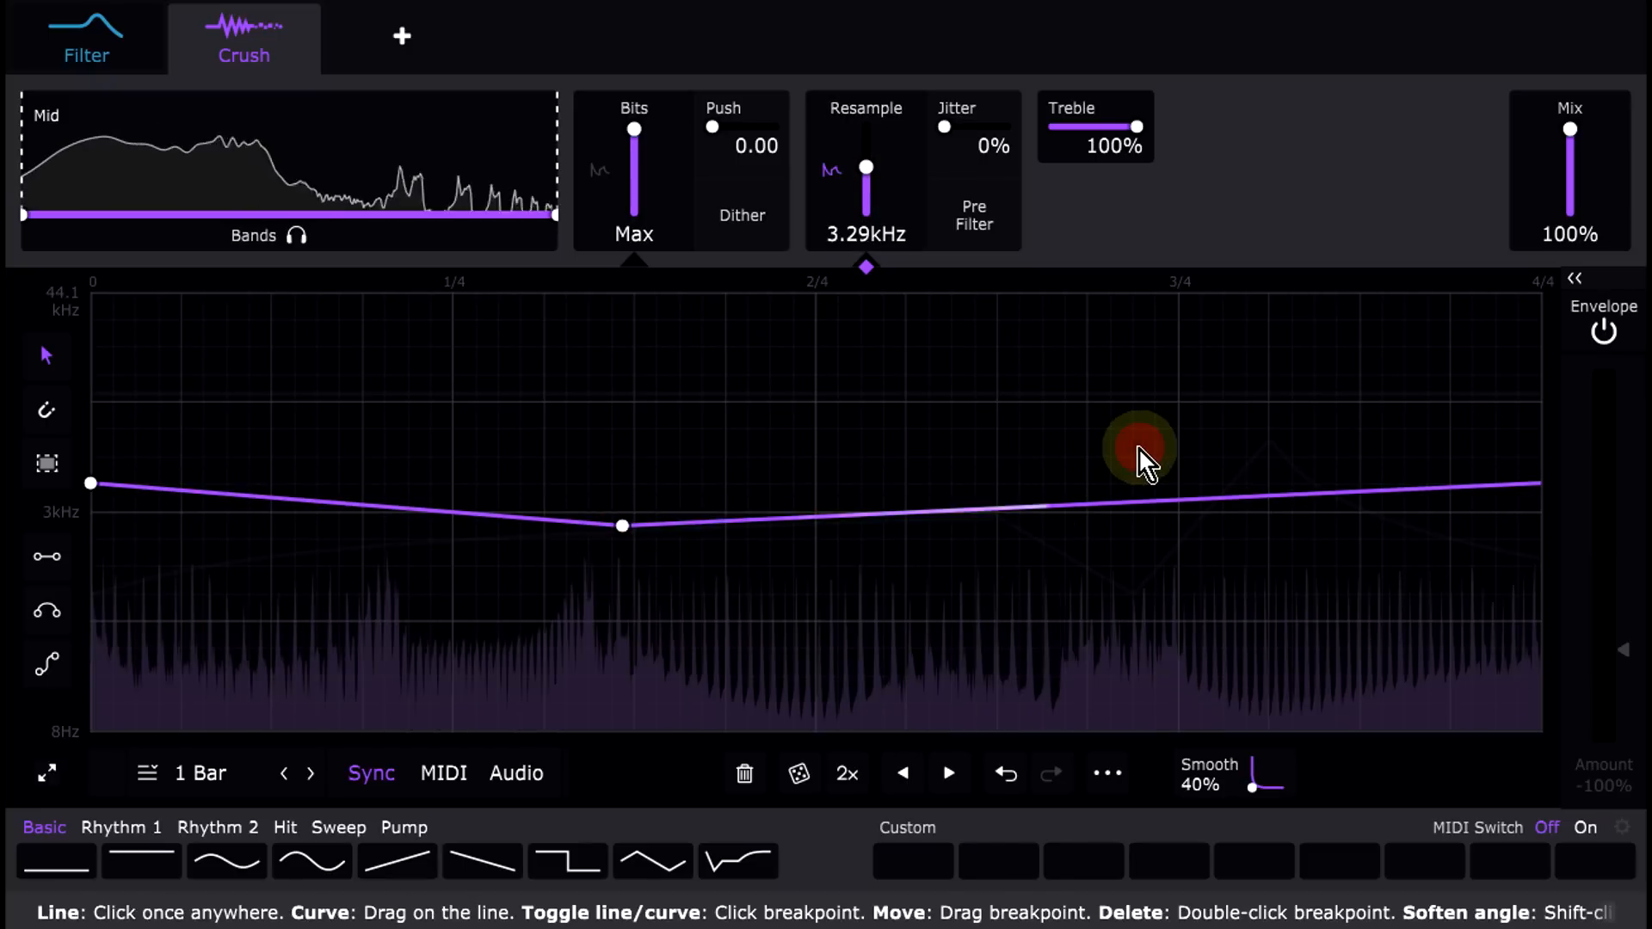
{"action": "left_click", "coordinate": [1379, 564]}
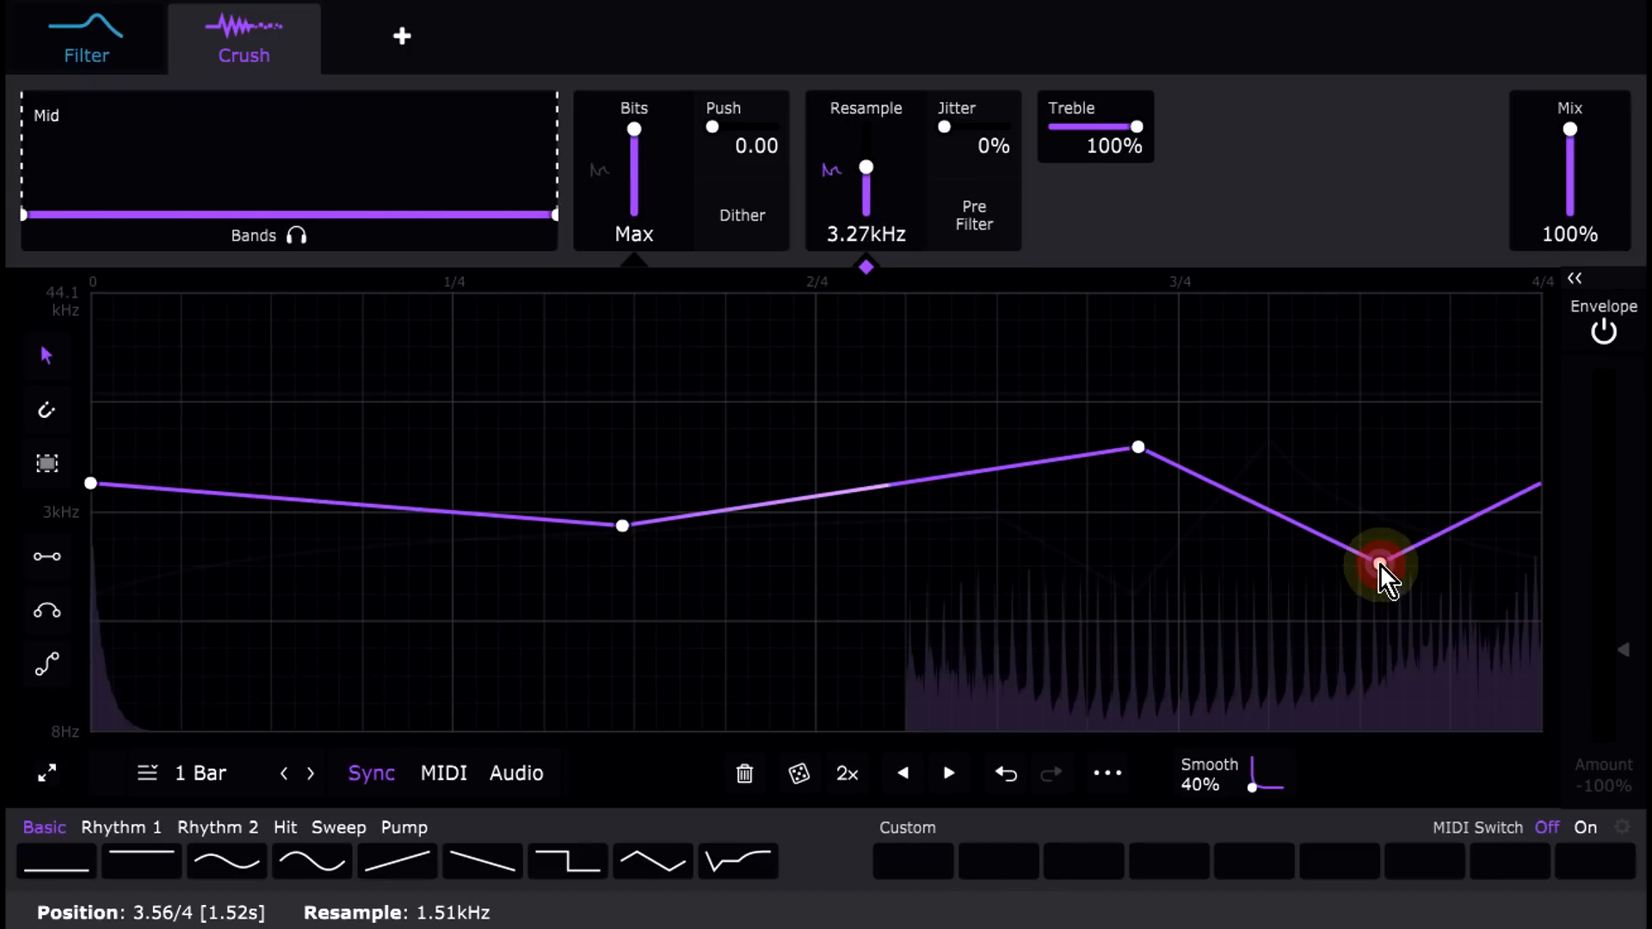
{"action": "left_click", "coordinate": [311, 774]}
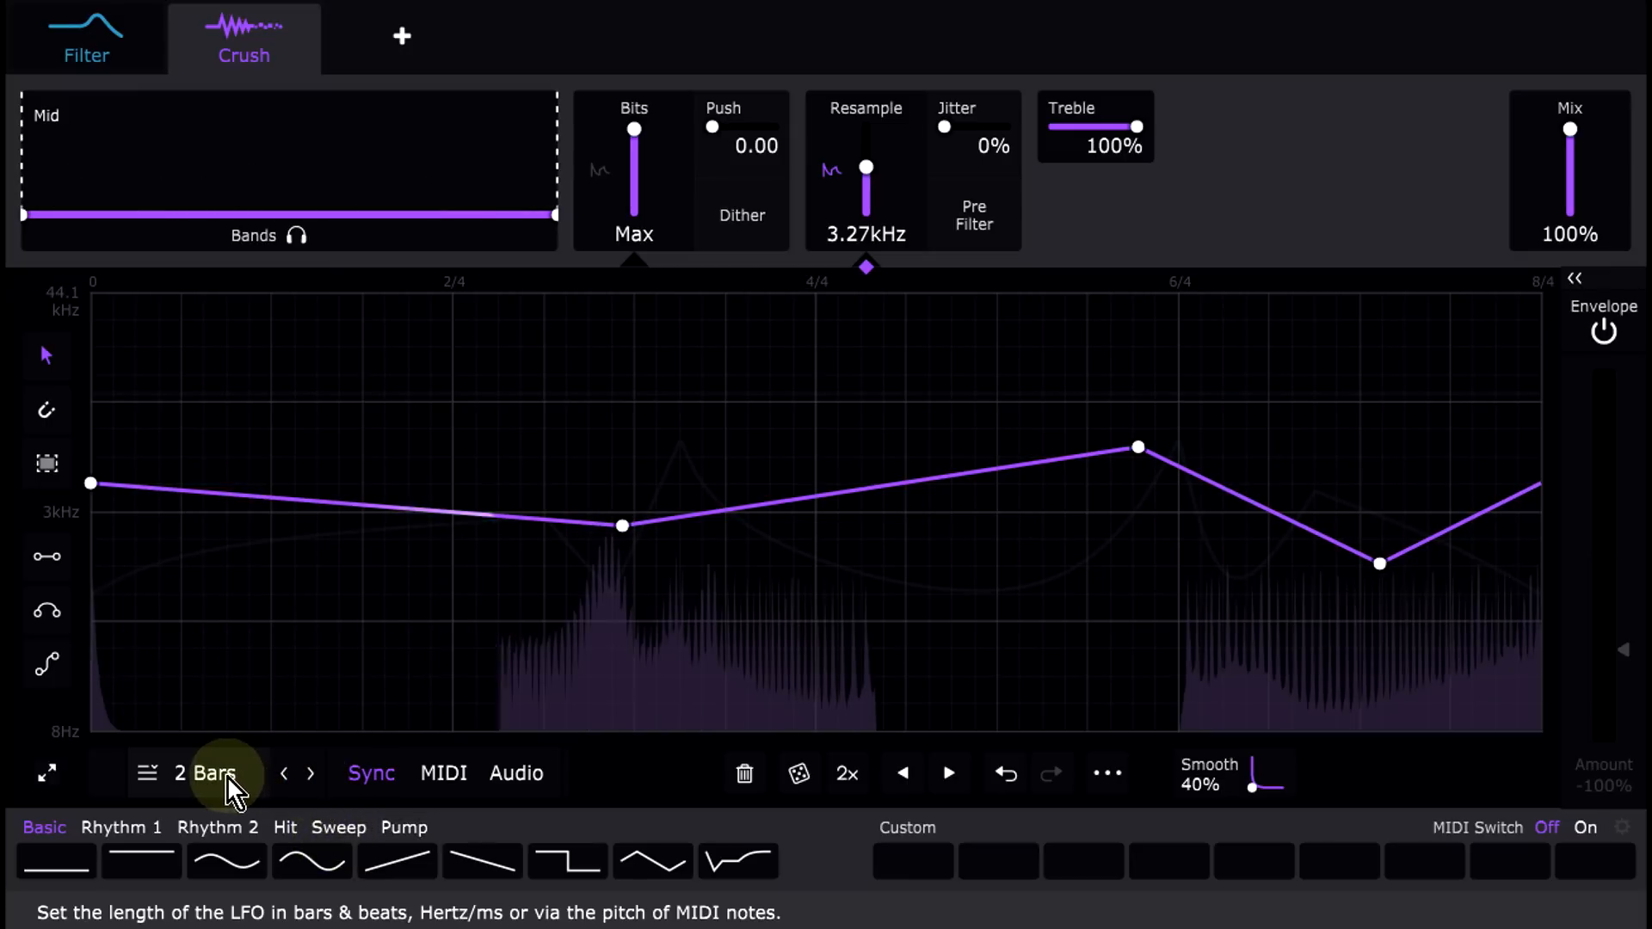
Step: Return to the Filter shaper and adjust the stereo offset of its cutoff
{"action": "left_click", "coordinate": [131, 50]}
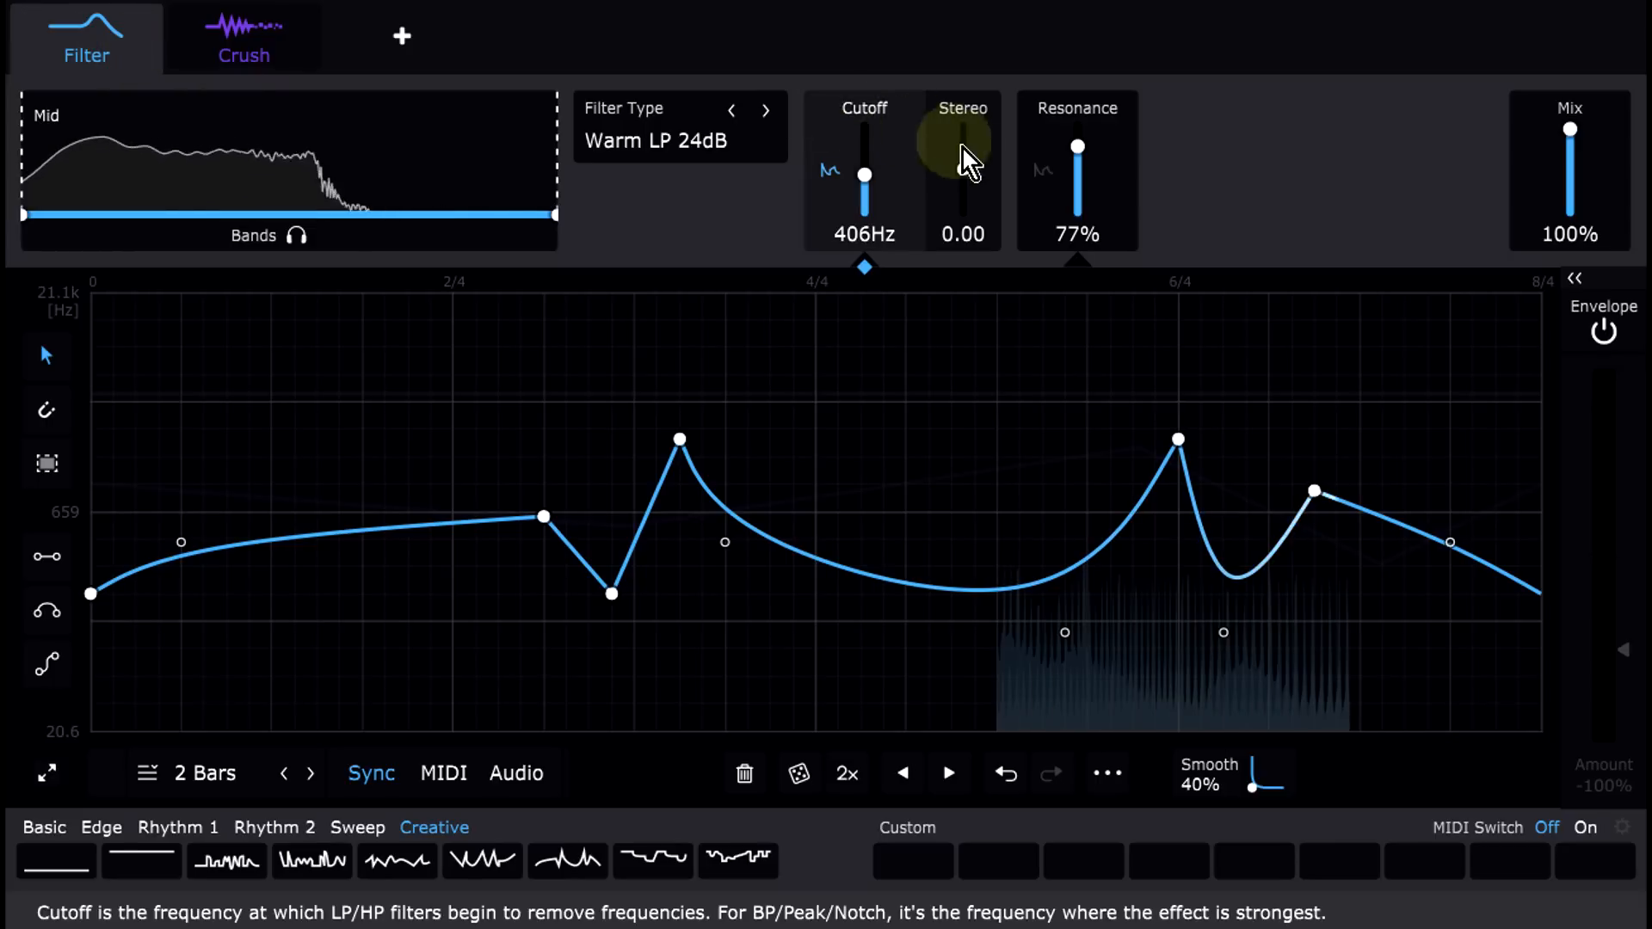
{"action": "left_click_drag", "start_coordinate": [967, 172], "coordinate": [966, 175]}
Step: Add a Width shaper and split off a Low band at 105 Hz
{"action": "left_click", "coordinate": [403, 39]}
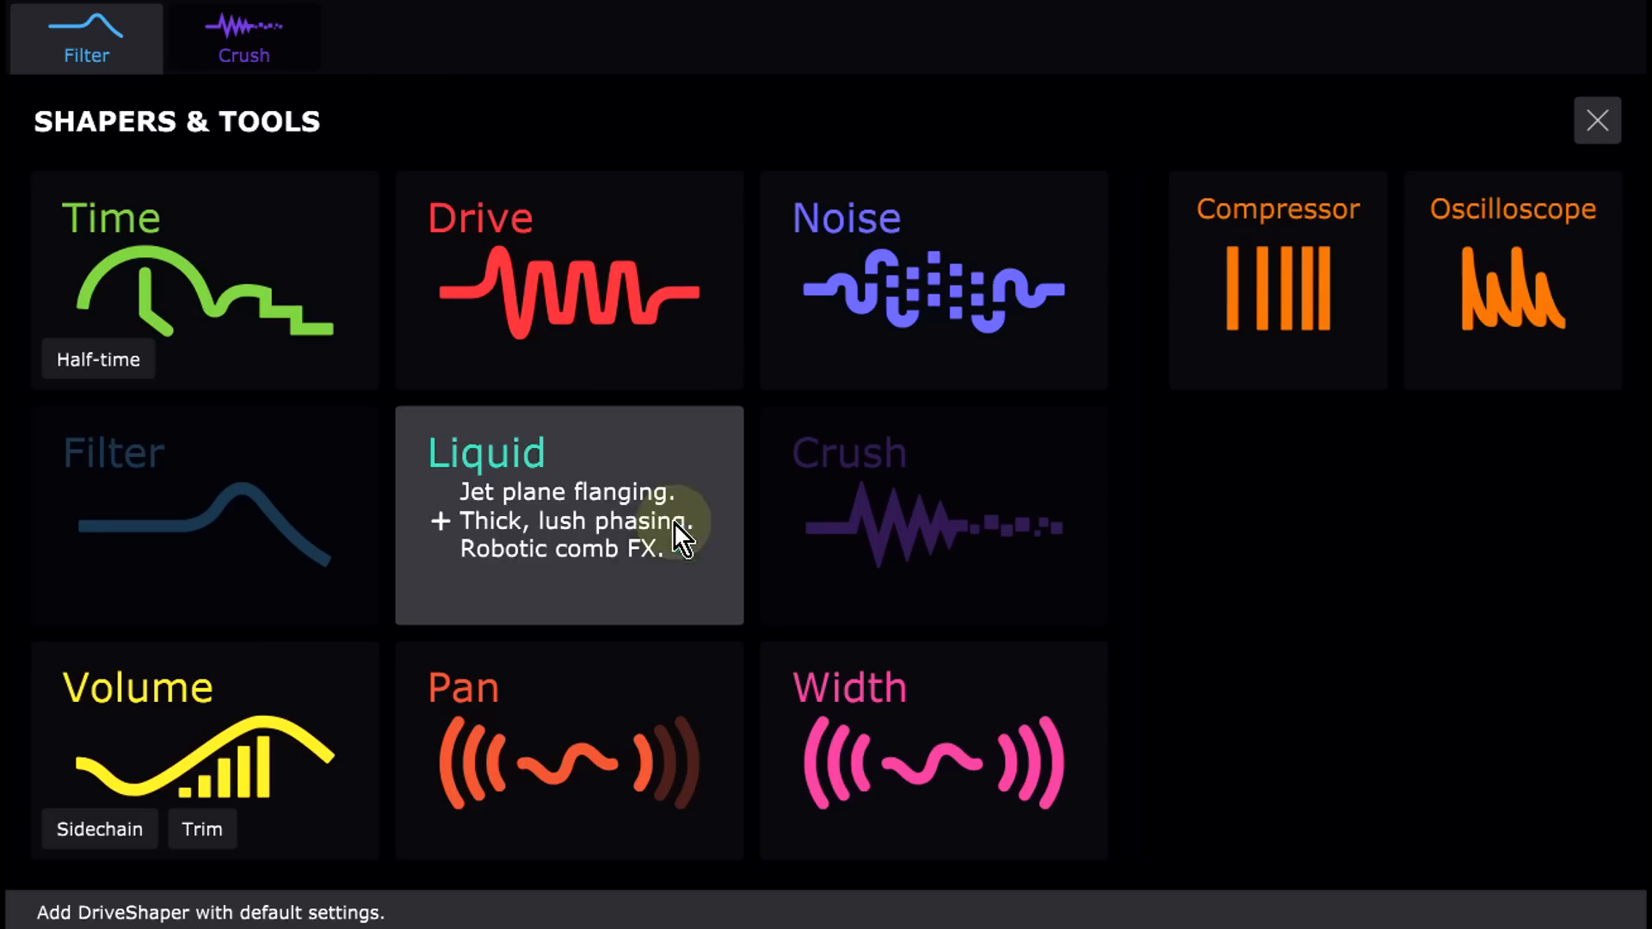
{"action": "left_click", "coordinate": [988, 762]}
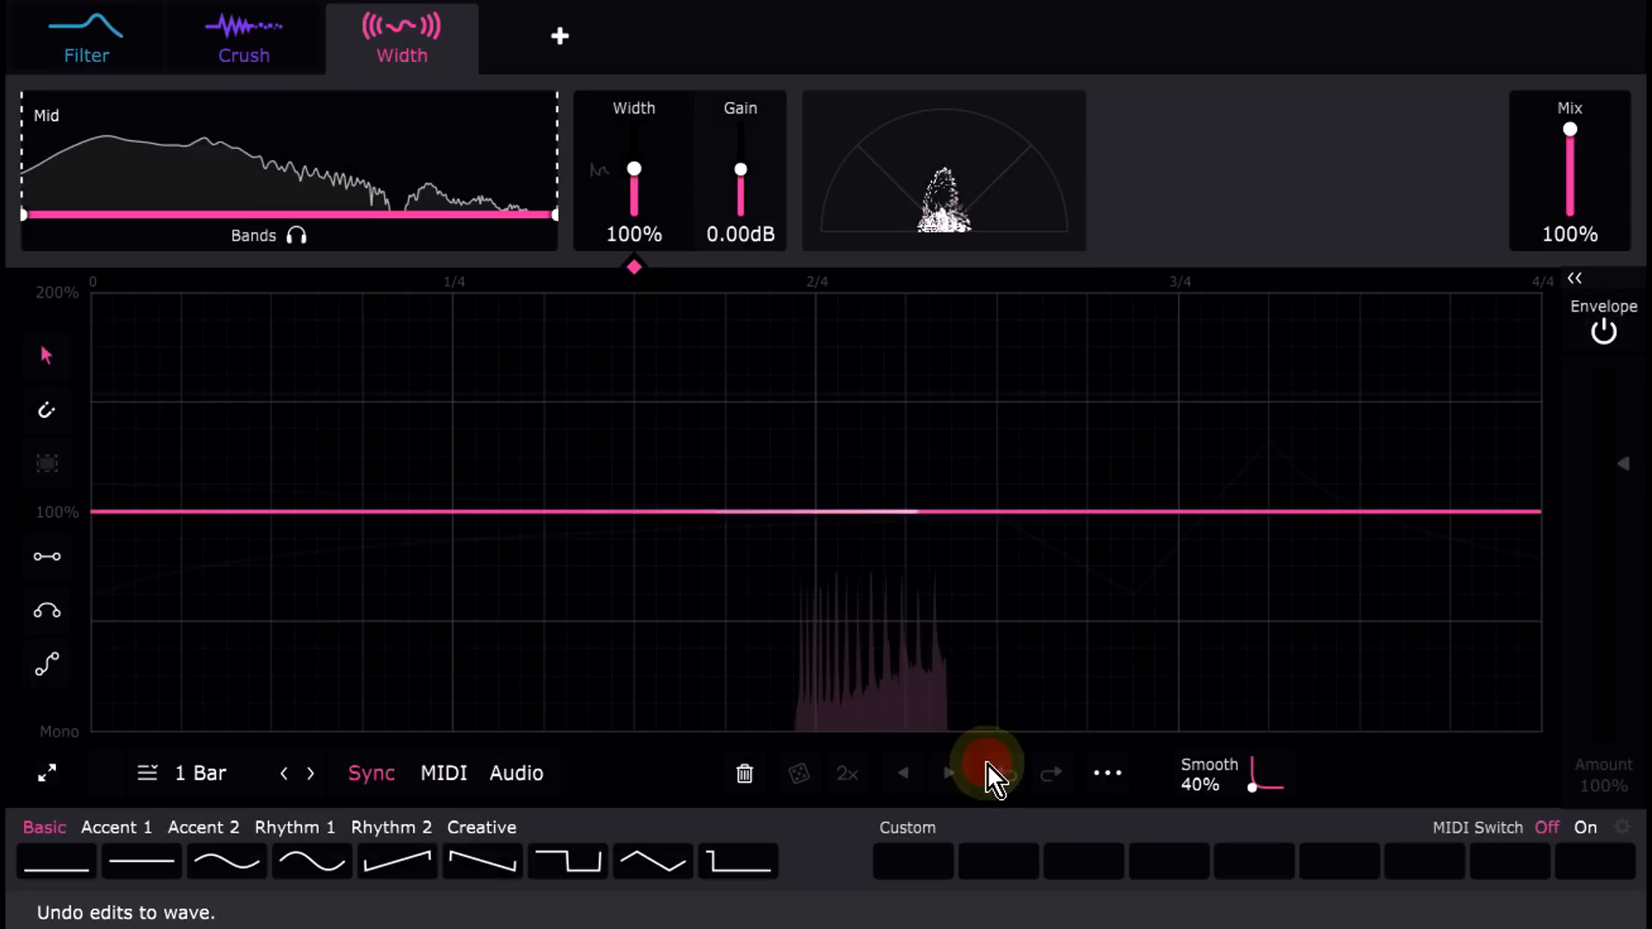
{"action": "mouse_move", "coordinate": [114, 178]}
{"action": "left_mouse_down"}
{"action": "mouse_move", "coordinate": [142, 172]}
{"action": "mouse_move", "coordinate": [129, 187]}
{"action": "left_mouse_up"}
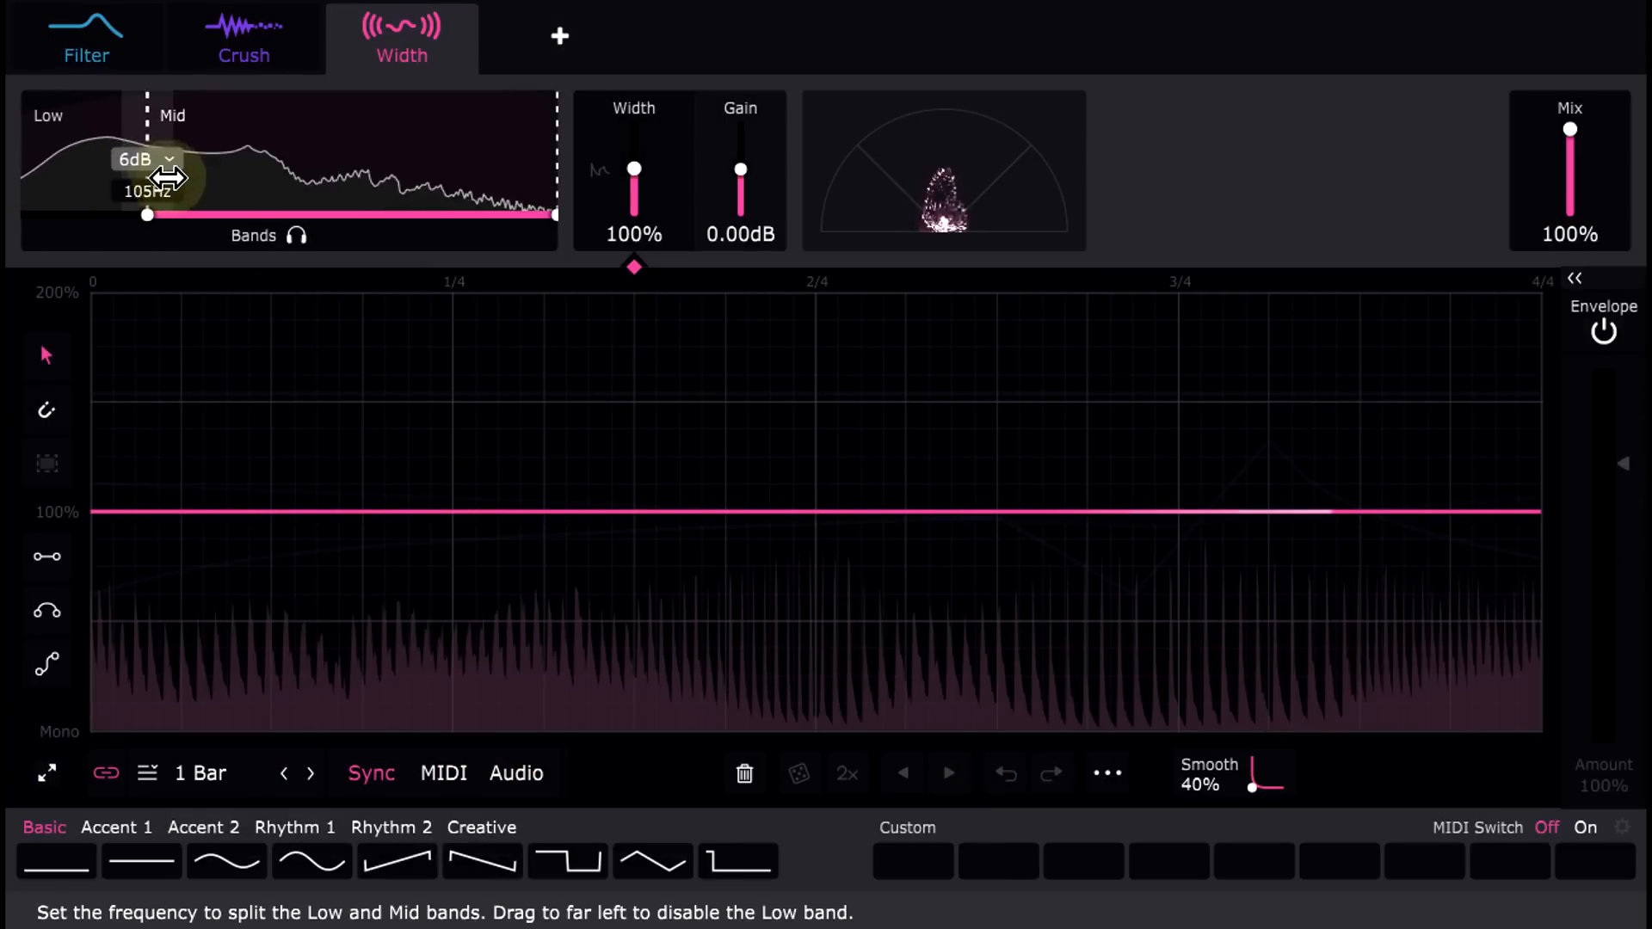
Step: Change the crossover slope between Low and Mid and reduce the Low band's stereo width towards mono
{"action": "left_click", "coordinate": [161, 163]}
{"action": "left_click", "coordinate": [209, 256]}
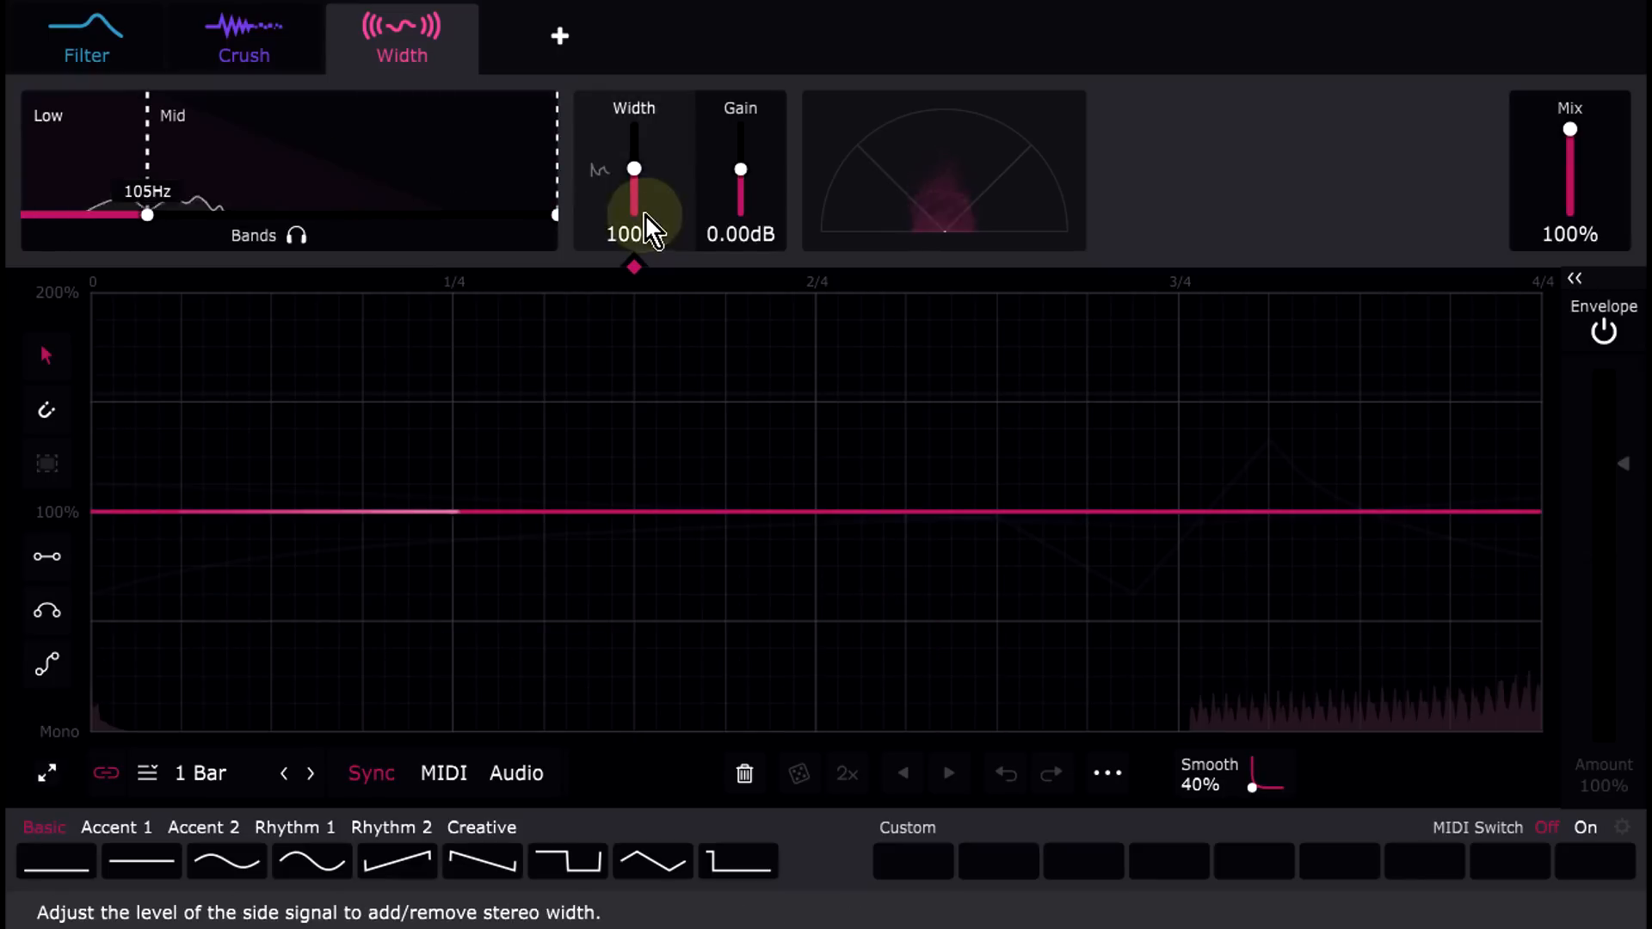
{"action": "left_click_drag", "start_coordinate": [633, 170], "coordinate": [645, 277]}
{"action": "left_click_drag", "start_coordinate": [639, 163], "coordinate": [645, 324]}
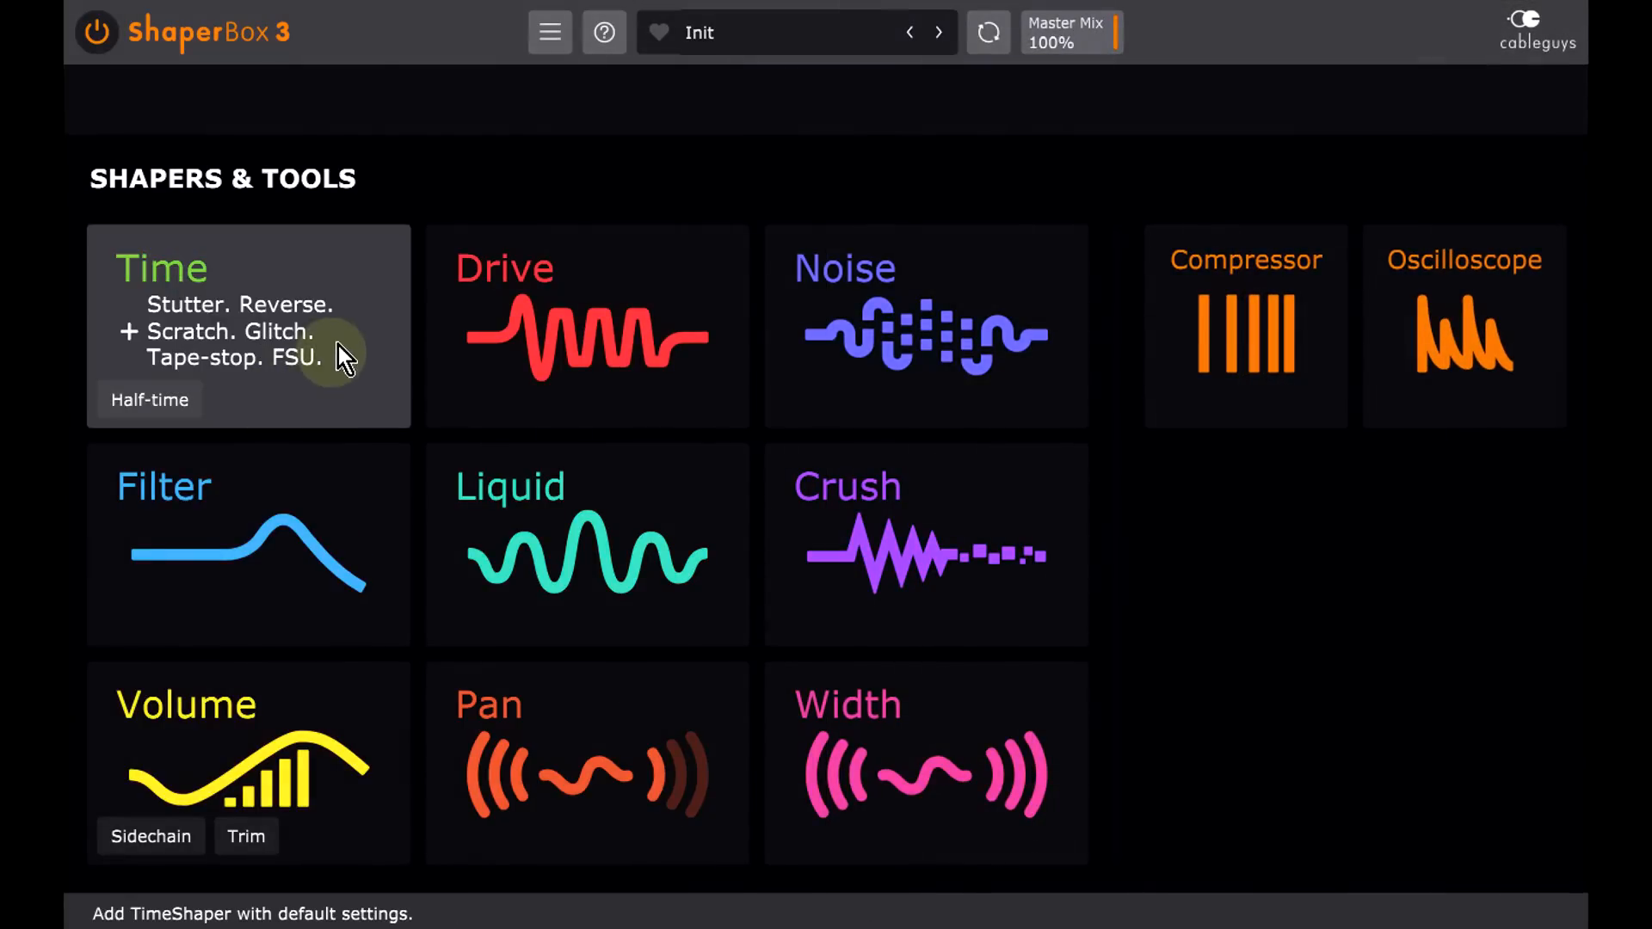
Step: Add a Time shaper, try a constant time offset of -2/4, and reload the flat zero-offset wave
{"action": "left_click", "coordinate": [293, 323]}
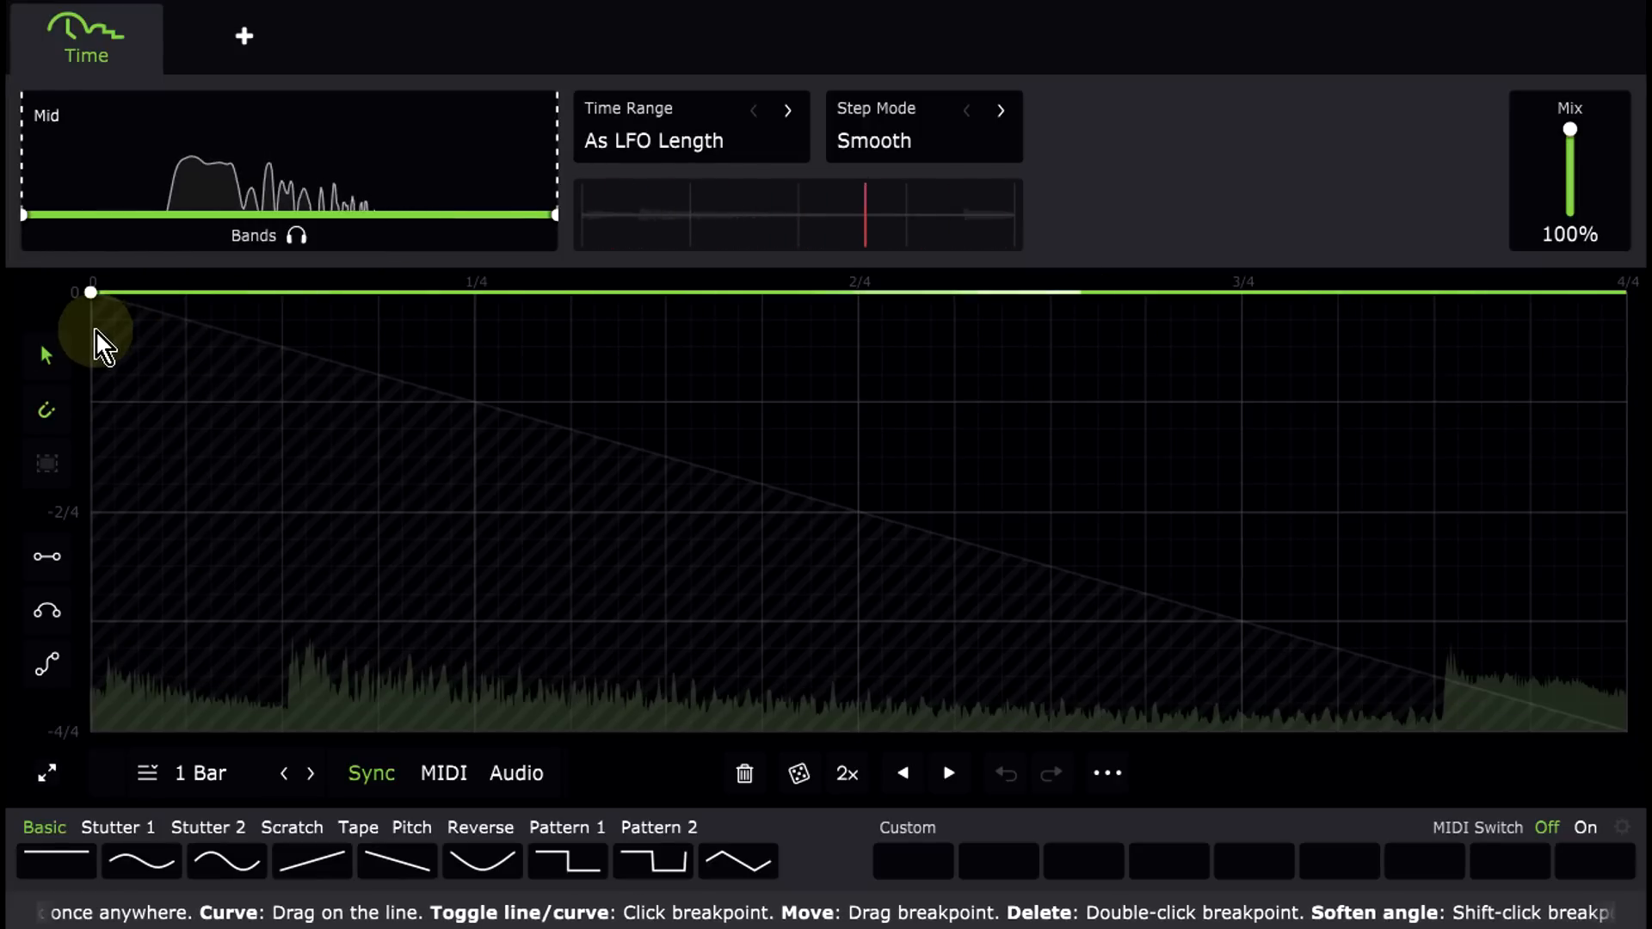
{"action": "left_click_drag", "start_coordinate": [91, 295], "coordinate": [90, 513]}
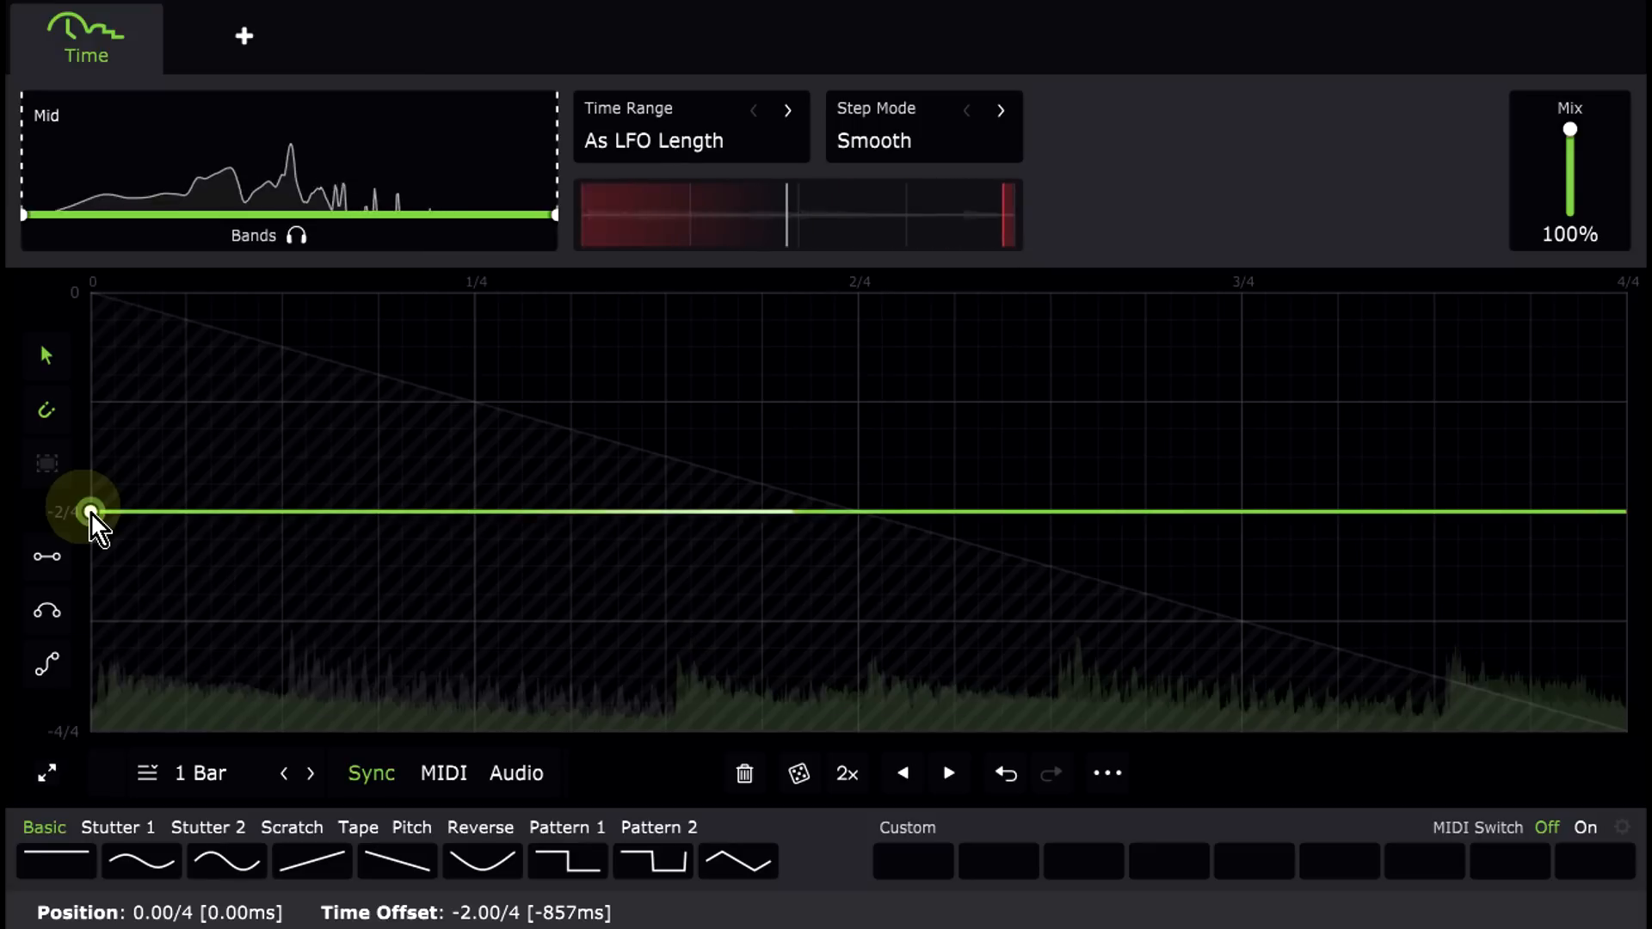
{"action": "left_click", "coordinate": [69, 853]}
Step: Draw a V-shaped time wave falling from 0 to a -2/4 offset at 2/4 and returning to 0 at 4/4
{"action": "left_click", "coordinate": [859, 402]}
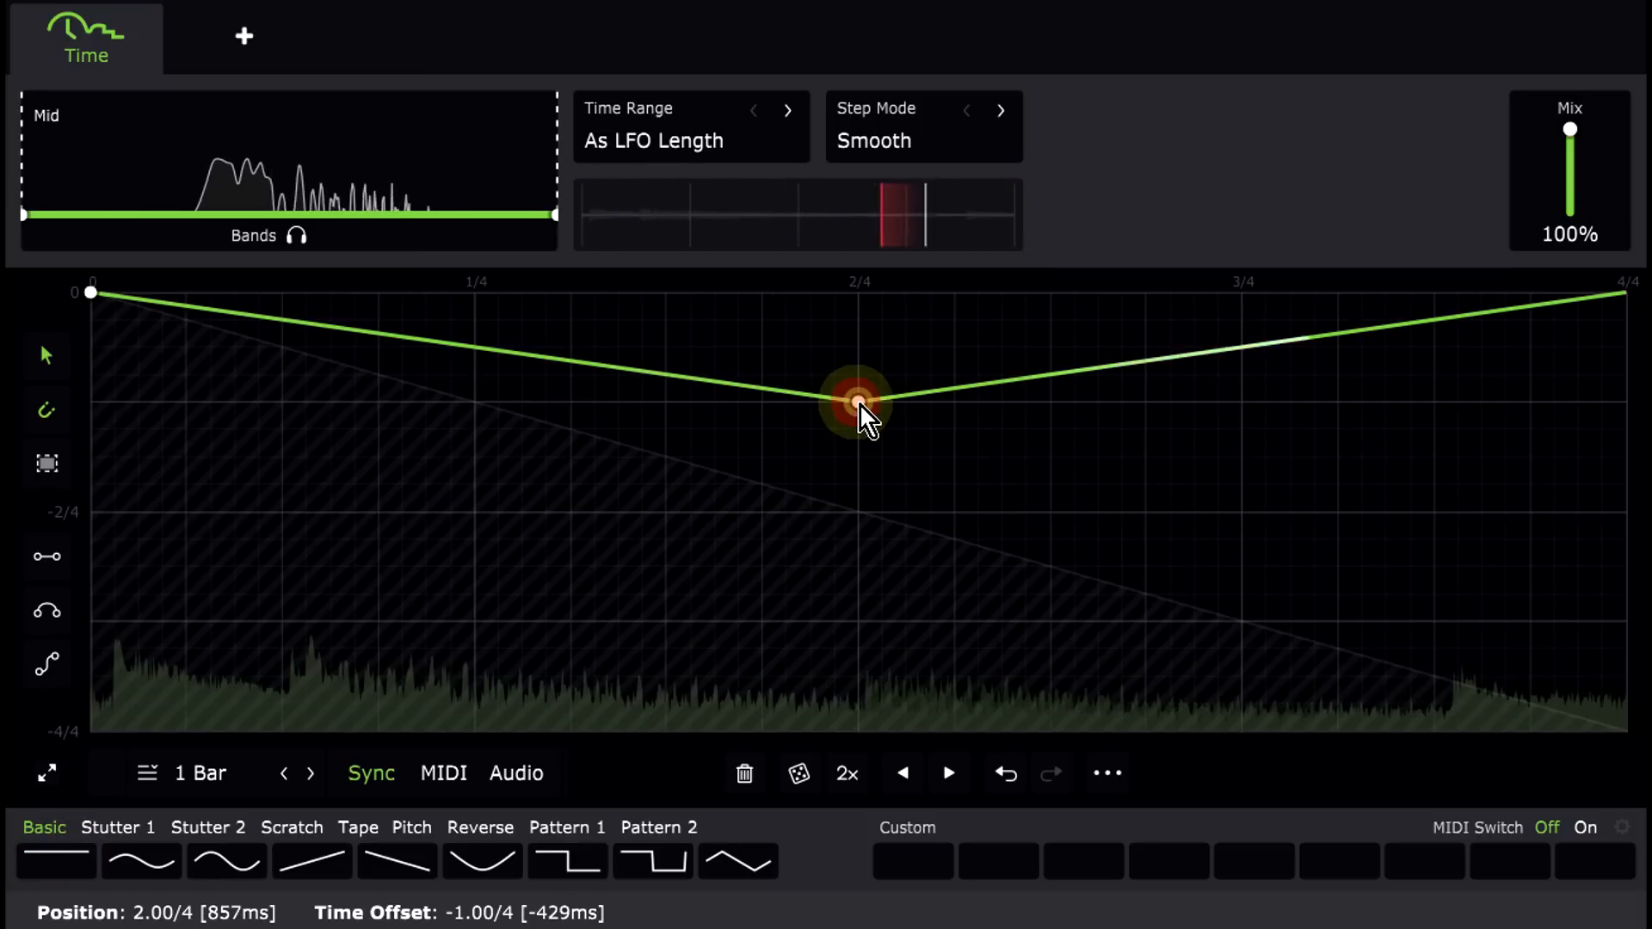
{"action": "left_click", "coordinate": [1626, 402]}
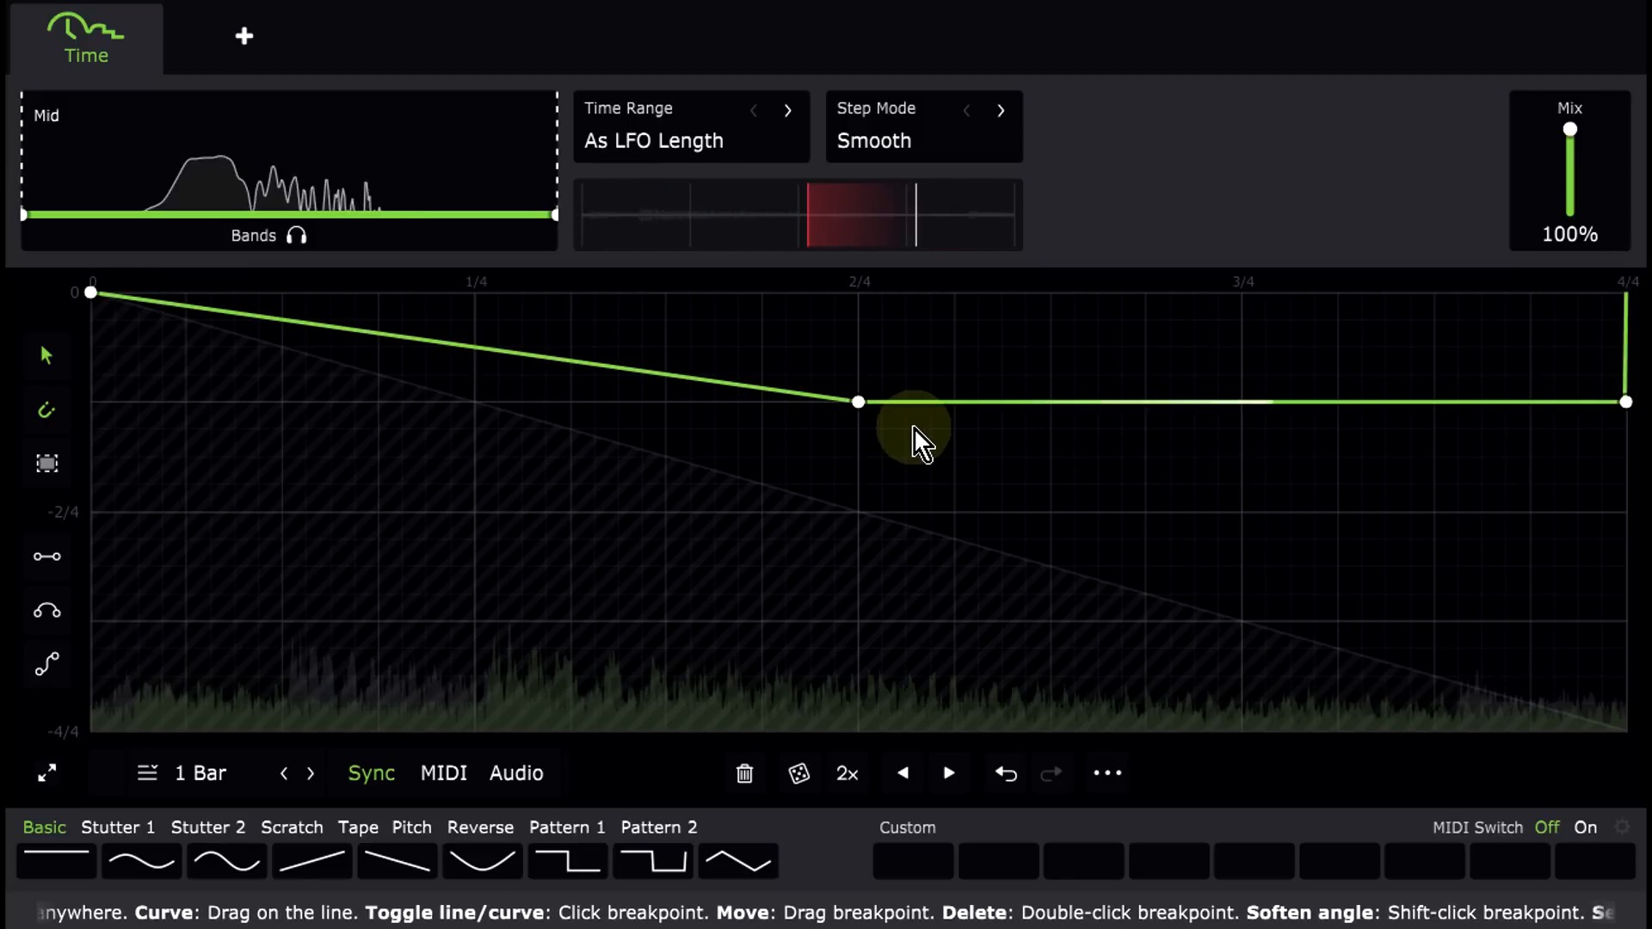
{"action": "left_click_drag", "start_coordinate": [1625, 401], "coordinate": [1624, 294]}
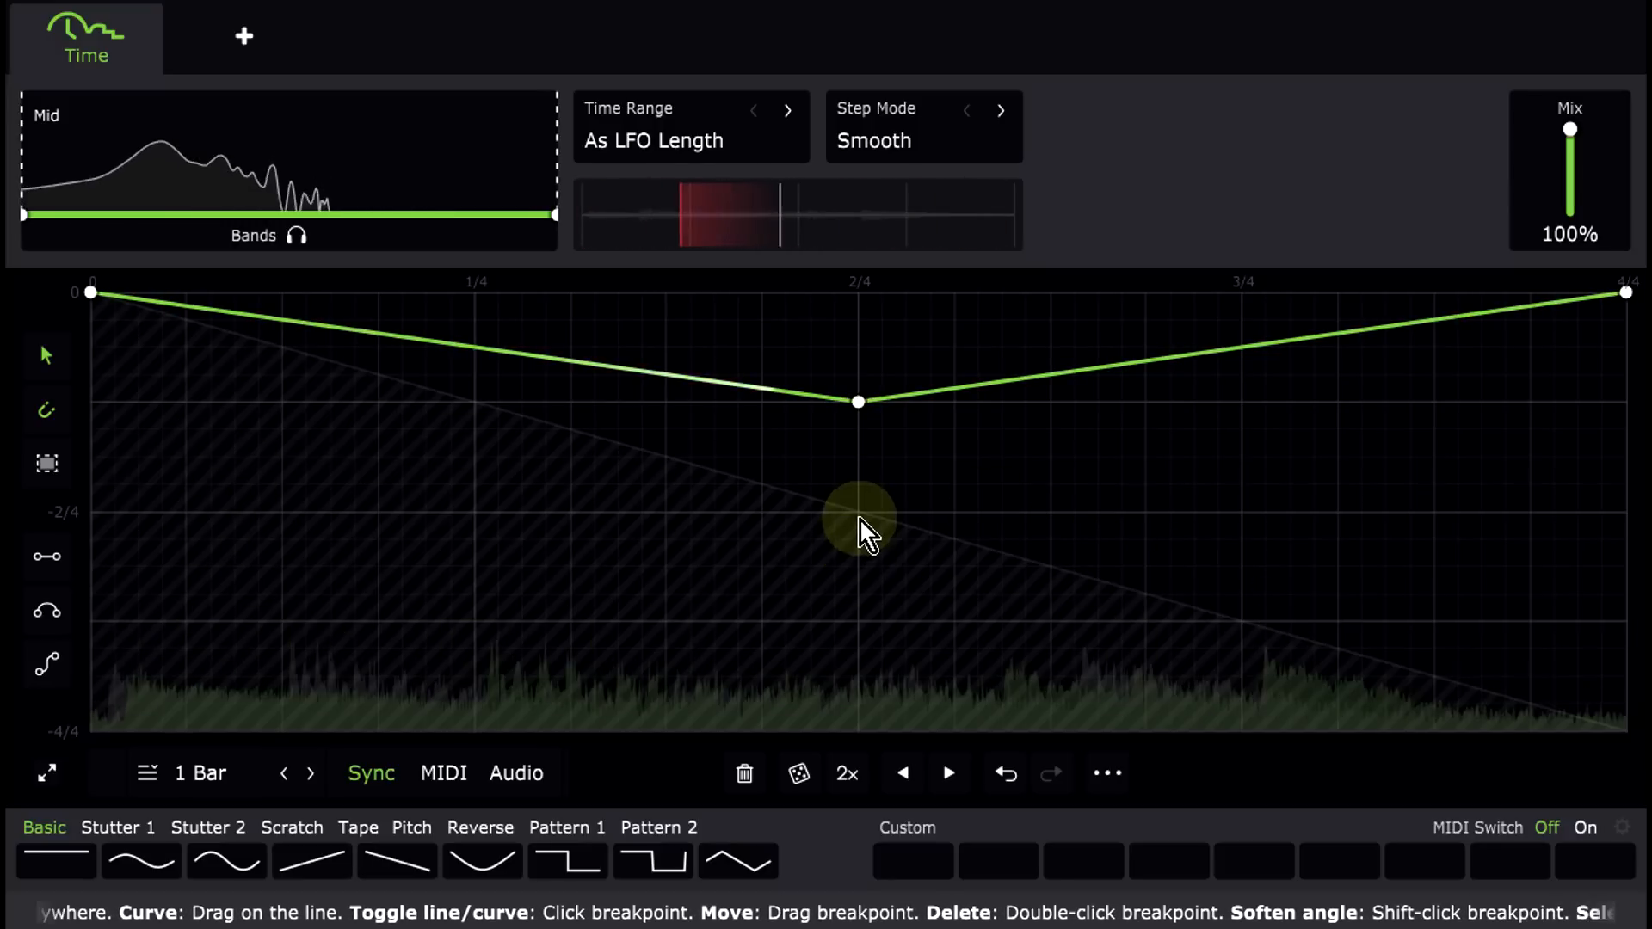
{"action": "left_click_drag", "start_coordinate": [857, 402], "coordinate": [859, 513]}
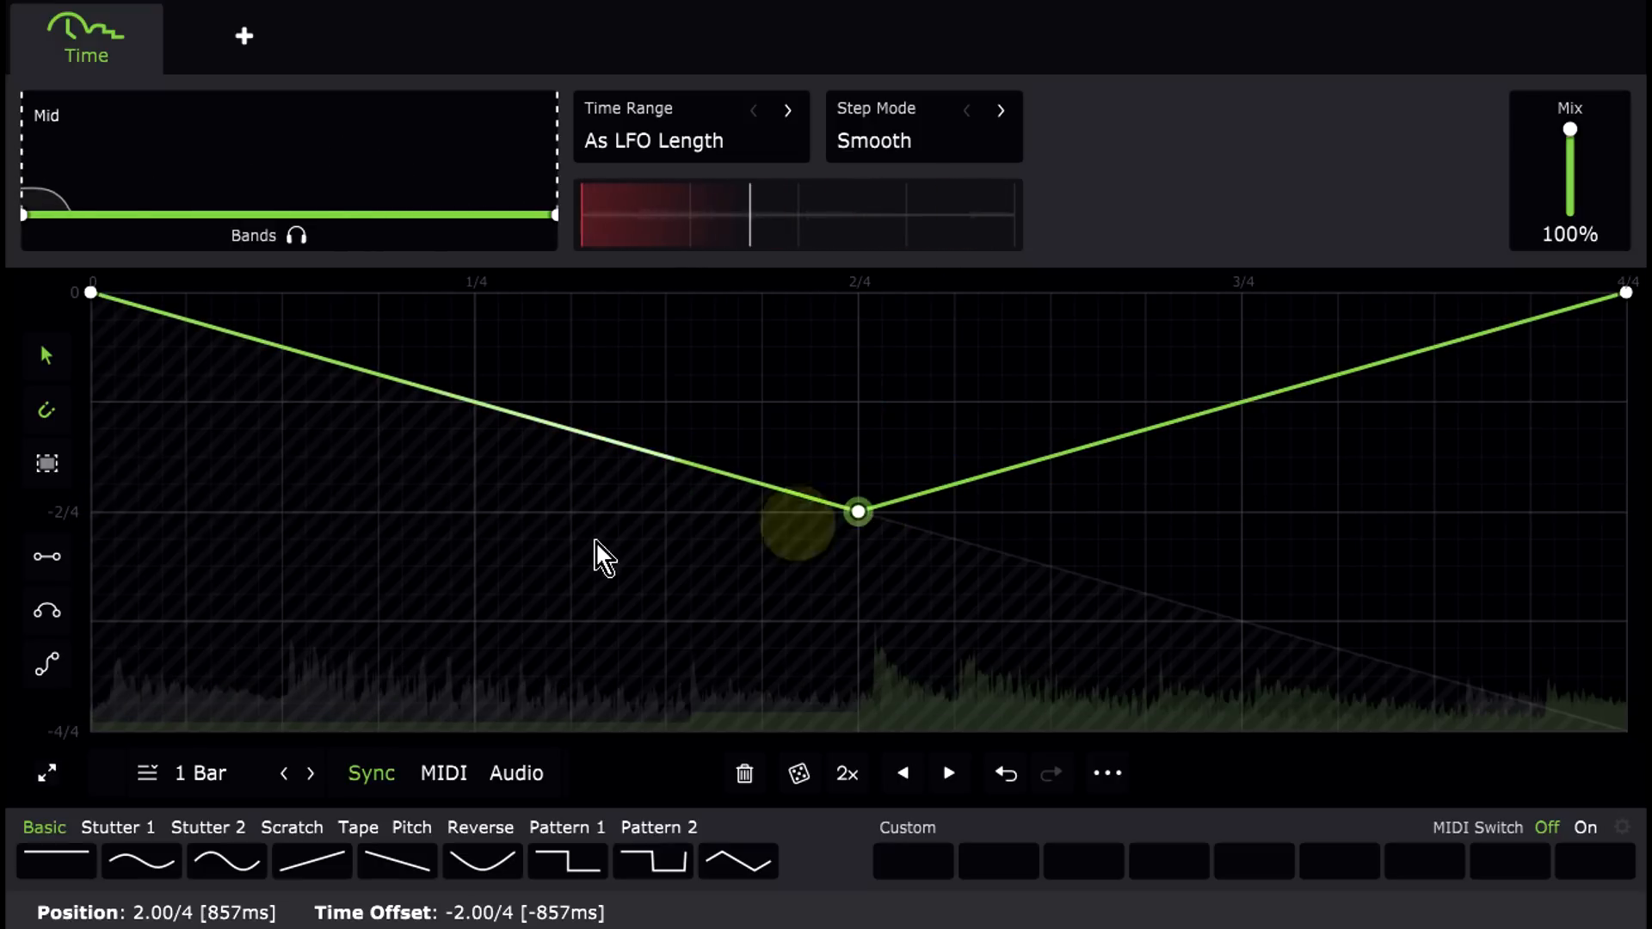
Step: Draw a line across the second beat from 0 to -1/4 with the Line tool, and redraw it falling from 0 to -2/4
{"action": "left_click", "coordinate": [45, 561]}
{"action": "mouse_move", "coordinate": [475, 291]}
{"action": "left_mouse_down"}
{"action": "mouse_move", "coordinate": [827, 417]}
{"action": "mouse_move", "coordinate": [859, 405]}
{"action": "left_mouse_up"}
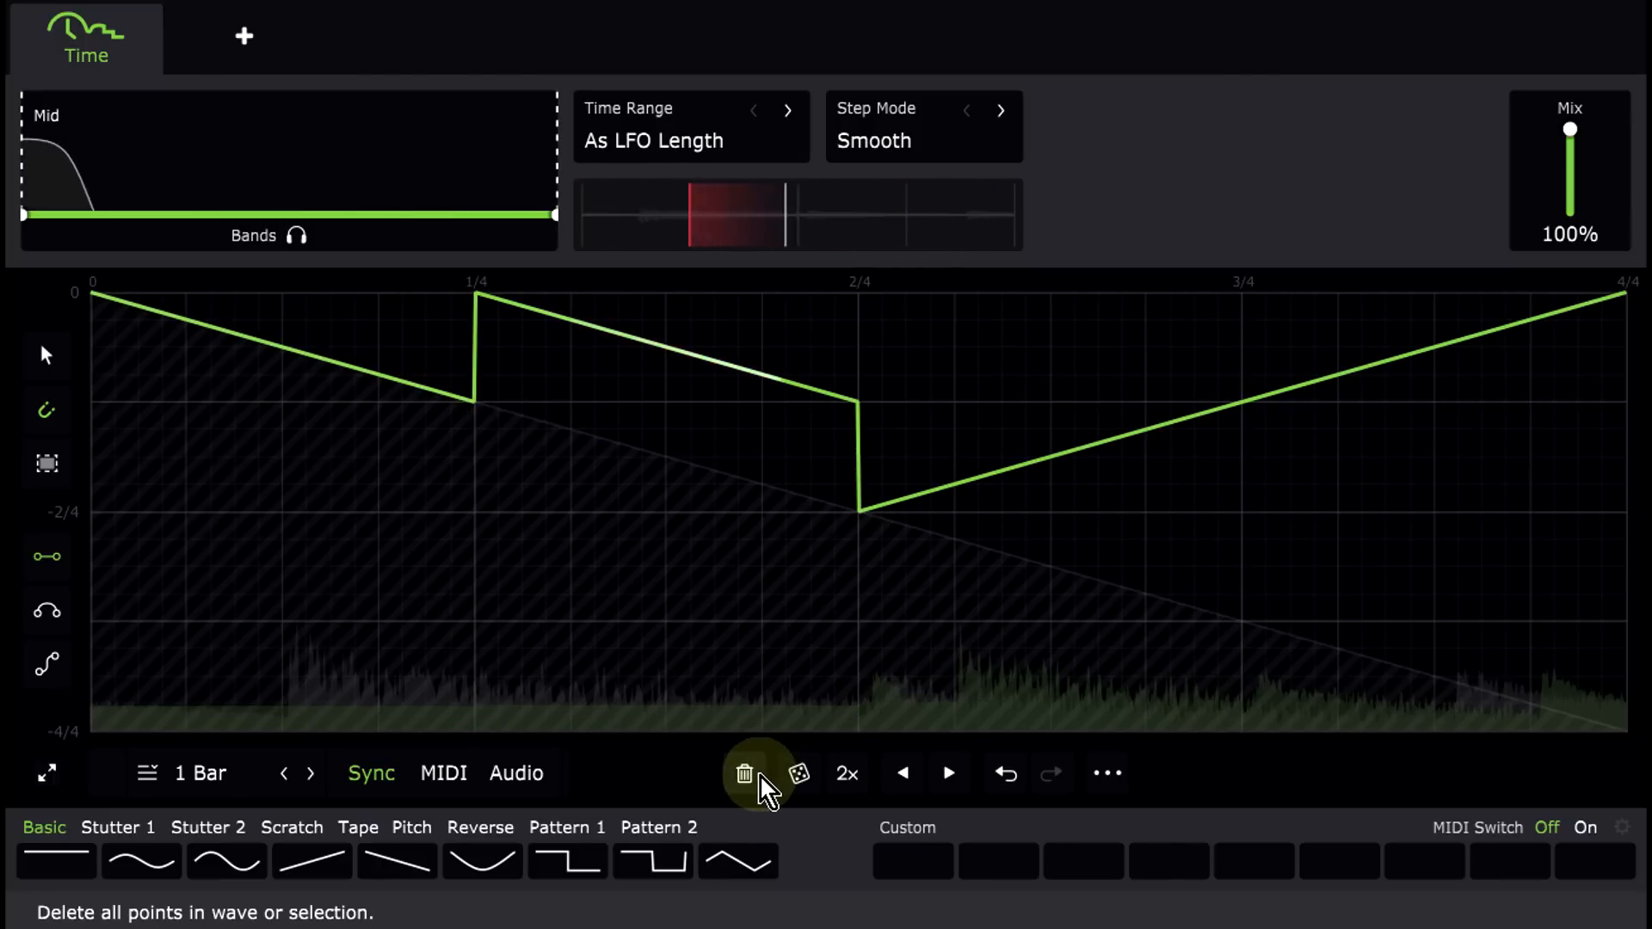
{"action": "left_click", "coordinate": [474, 295]}
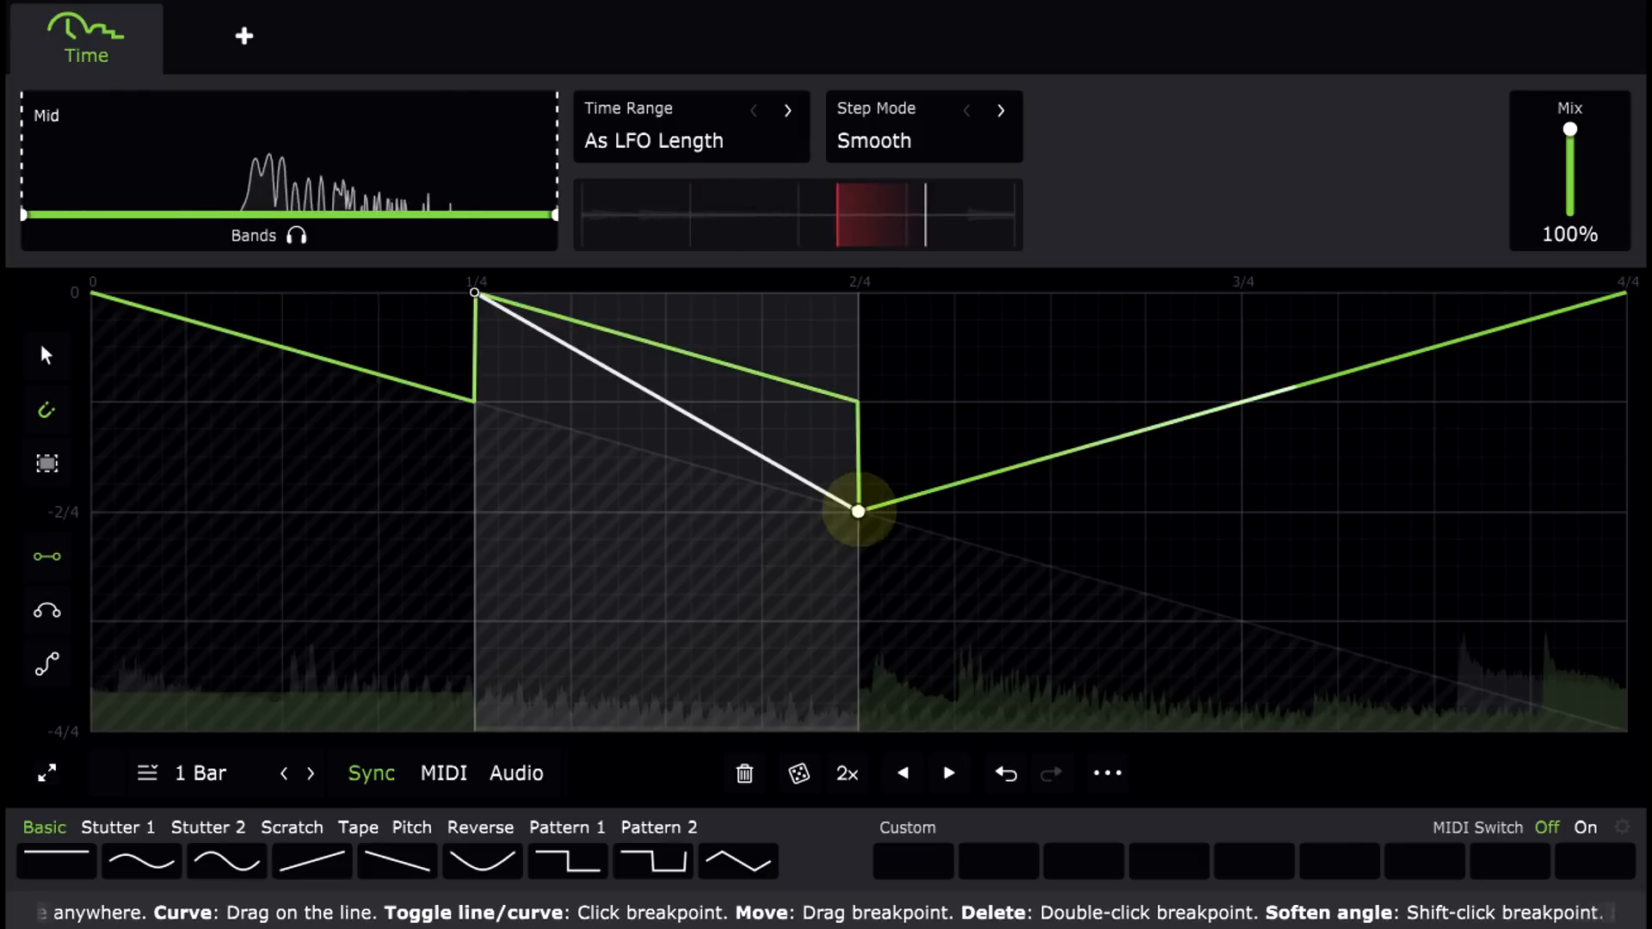
{"action": "left_click", "coordinate": [857, 511]}
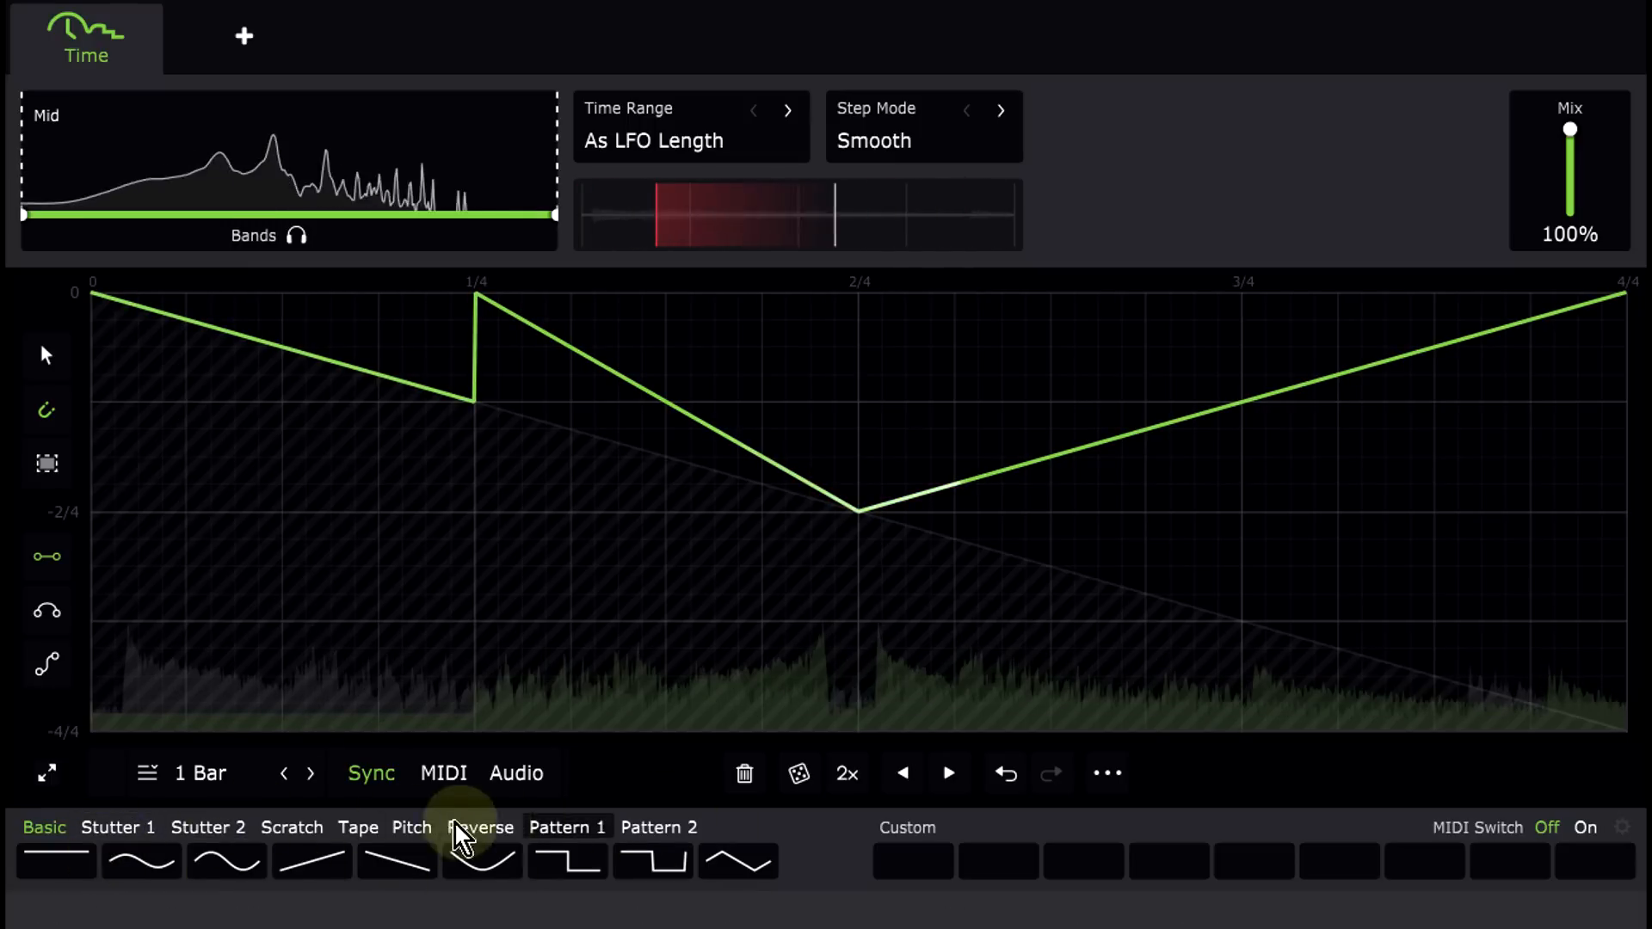
Step: Audition a stepped Stutter 1 wave in the Time shaper and several Stutter 2 waves, including Triplets 2 4, Triplets and Repeator
{"action": "left_click", "coordinate": [121, 829]}
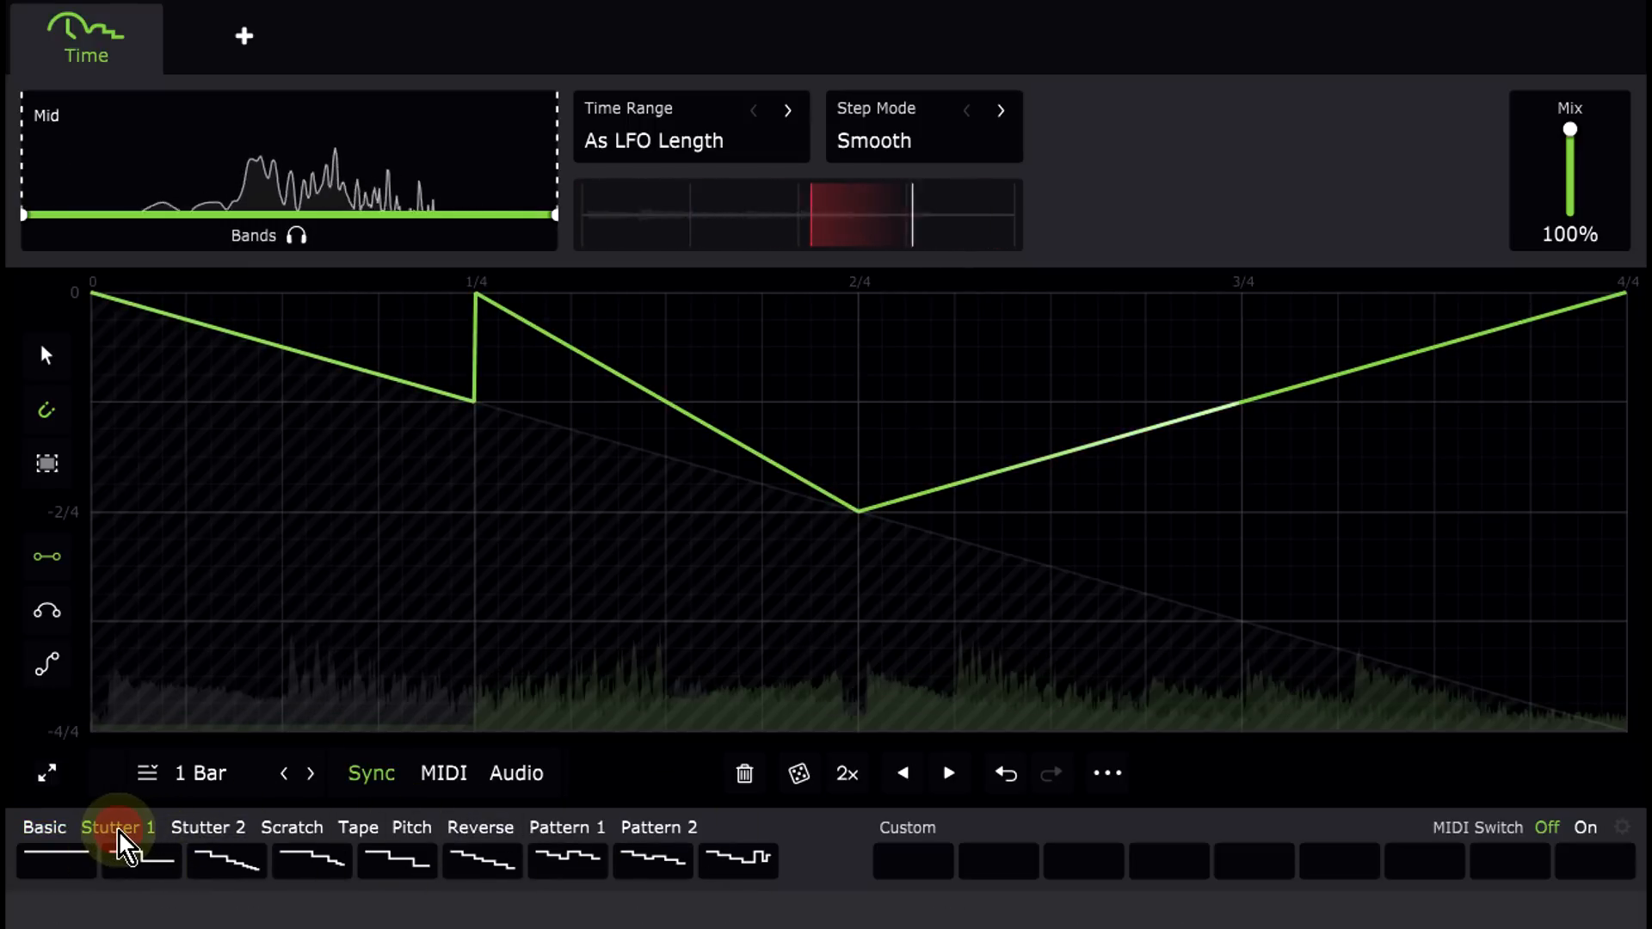
{"action": "left_click", "coordinate": [397, 860]}
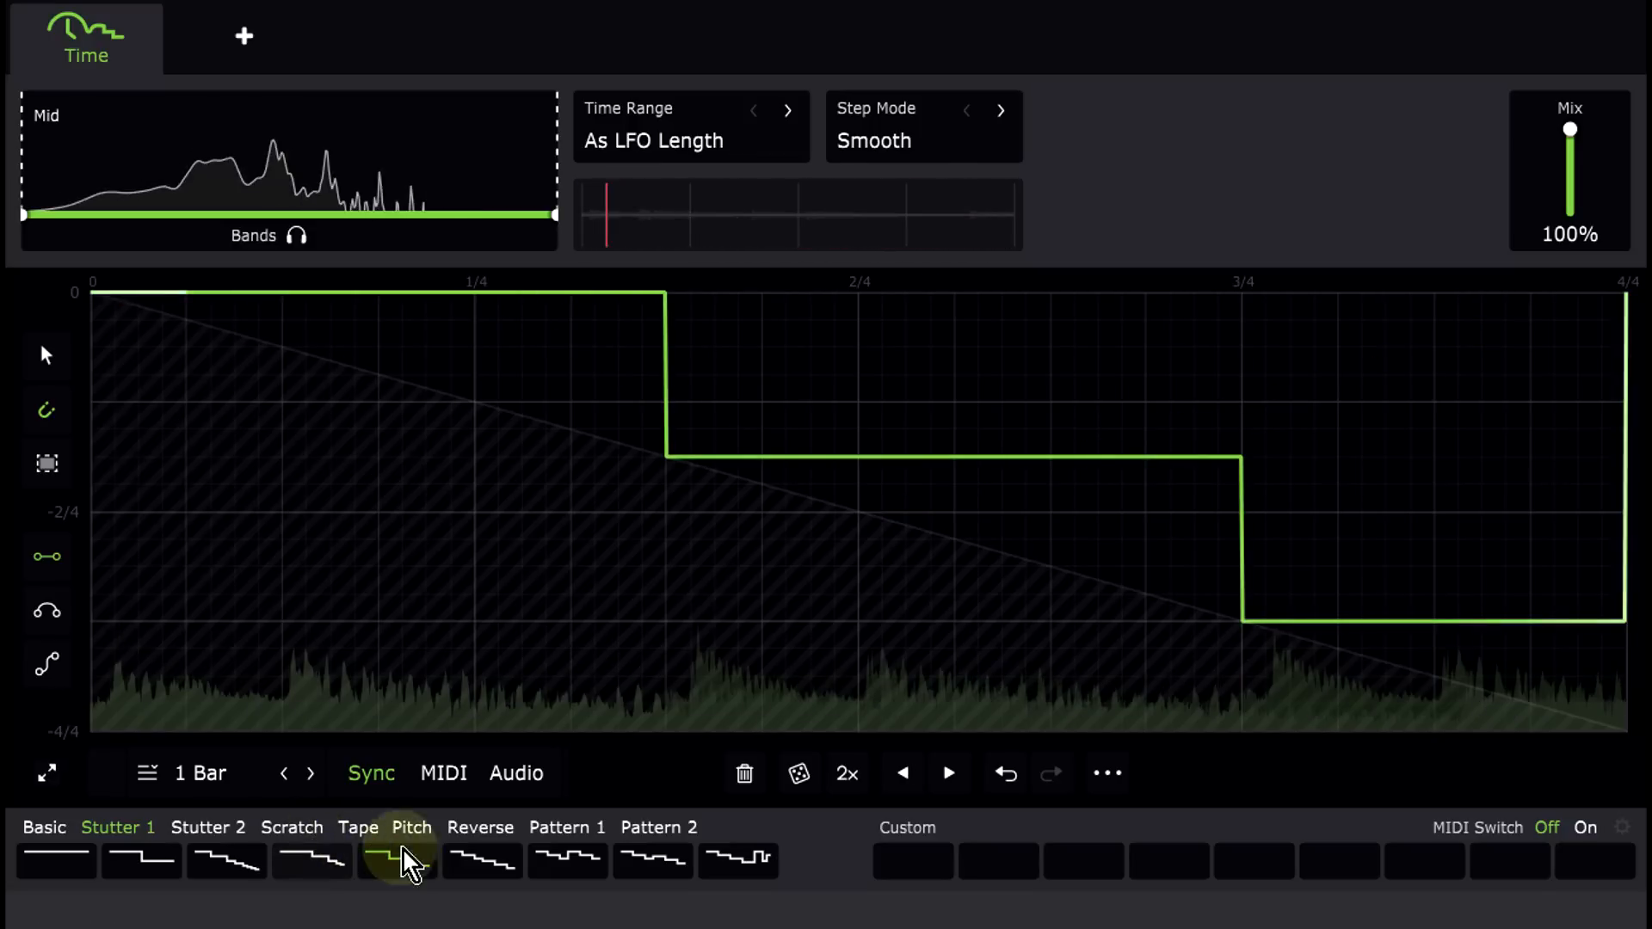
{"action": "left_click", "coordinate": [225, 830]}
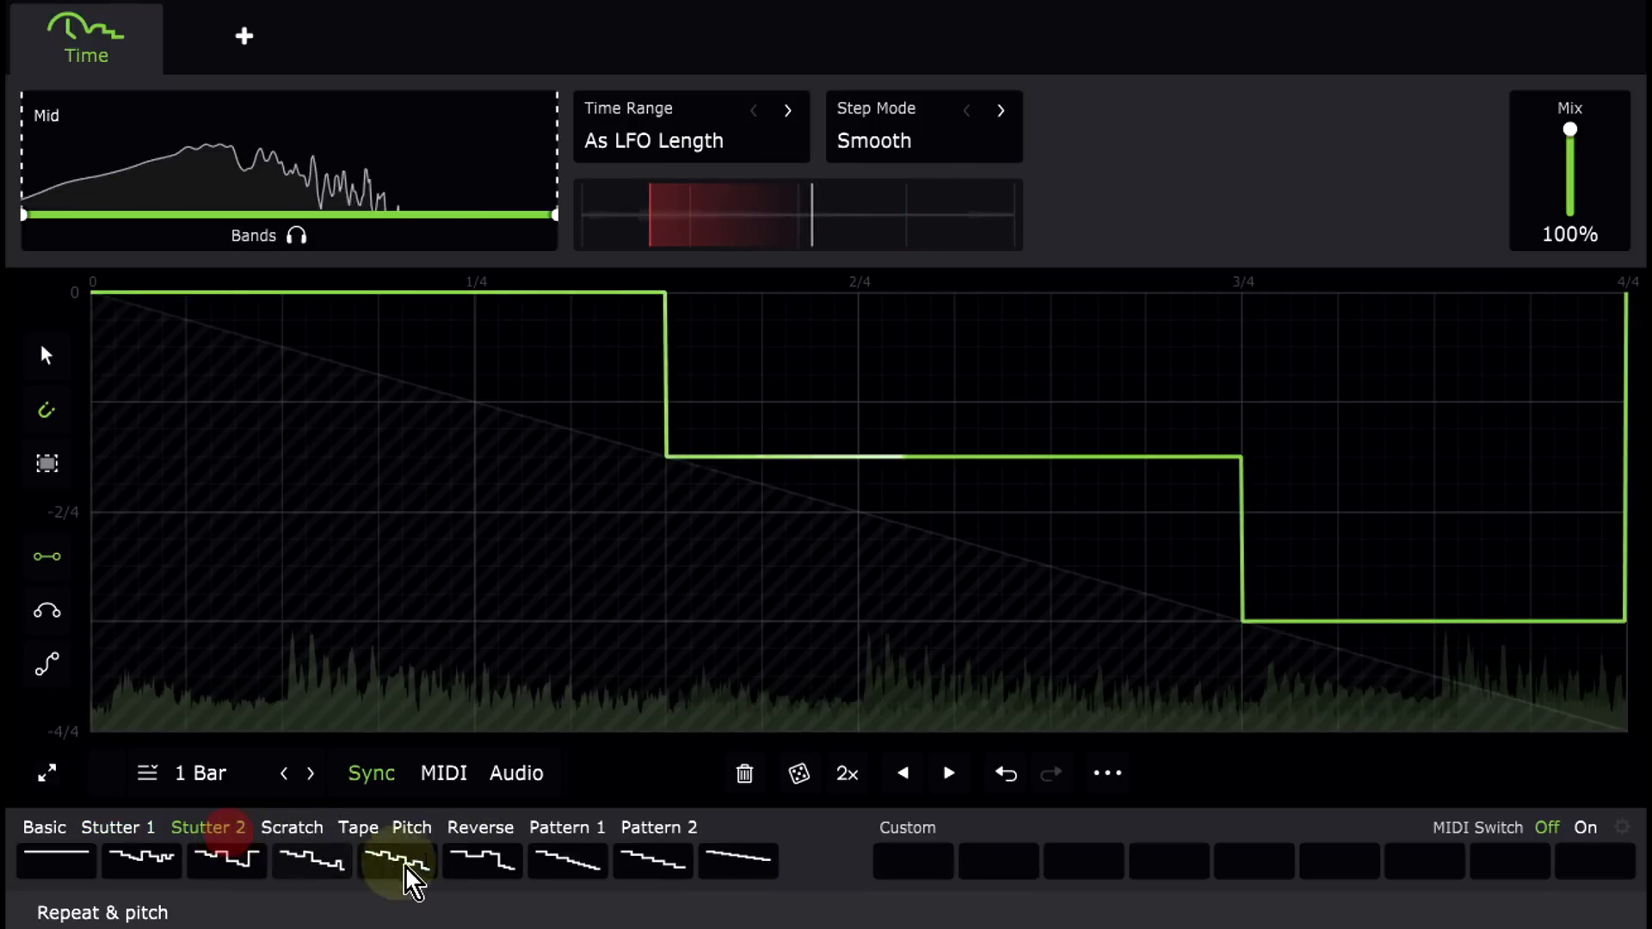
{"action": "left_click", "coordinate": [506, 856]}
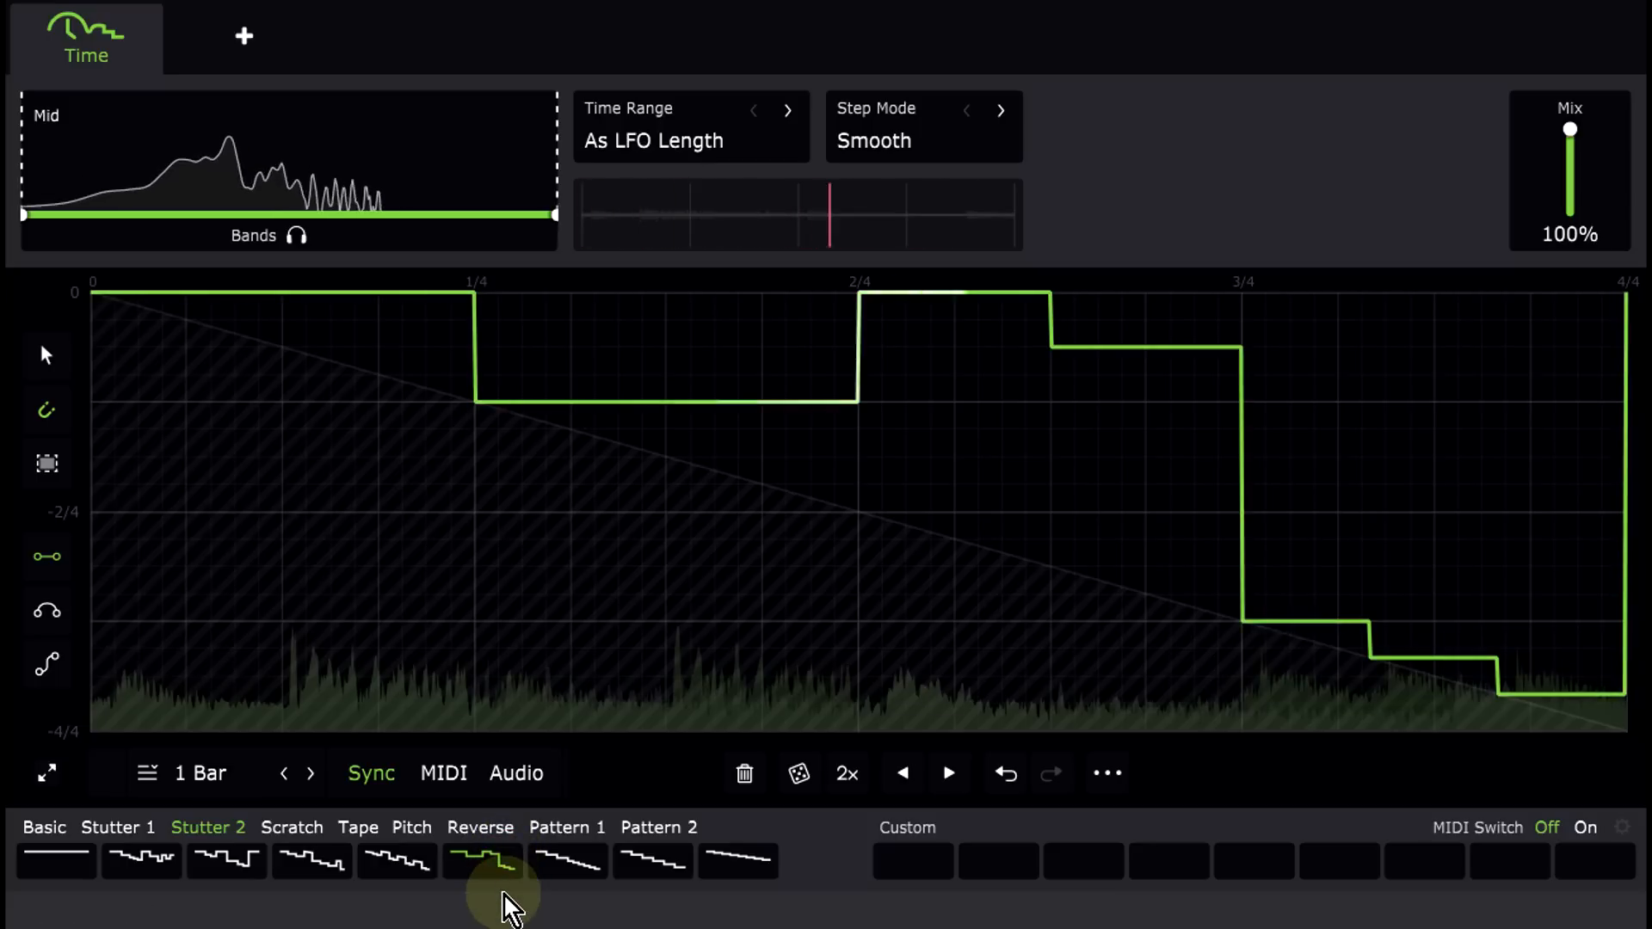
{"action": "left_click", "coordinate": [579, 879]}
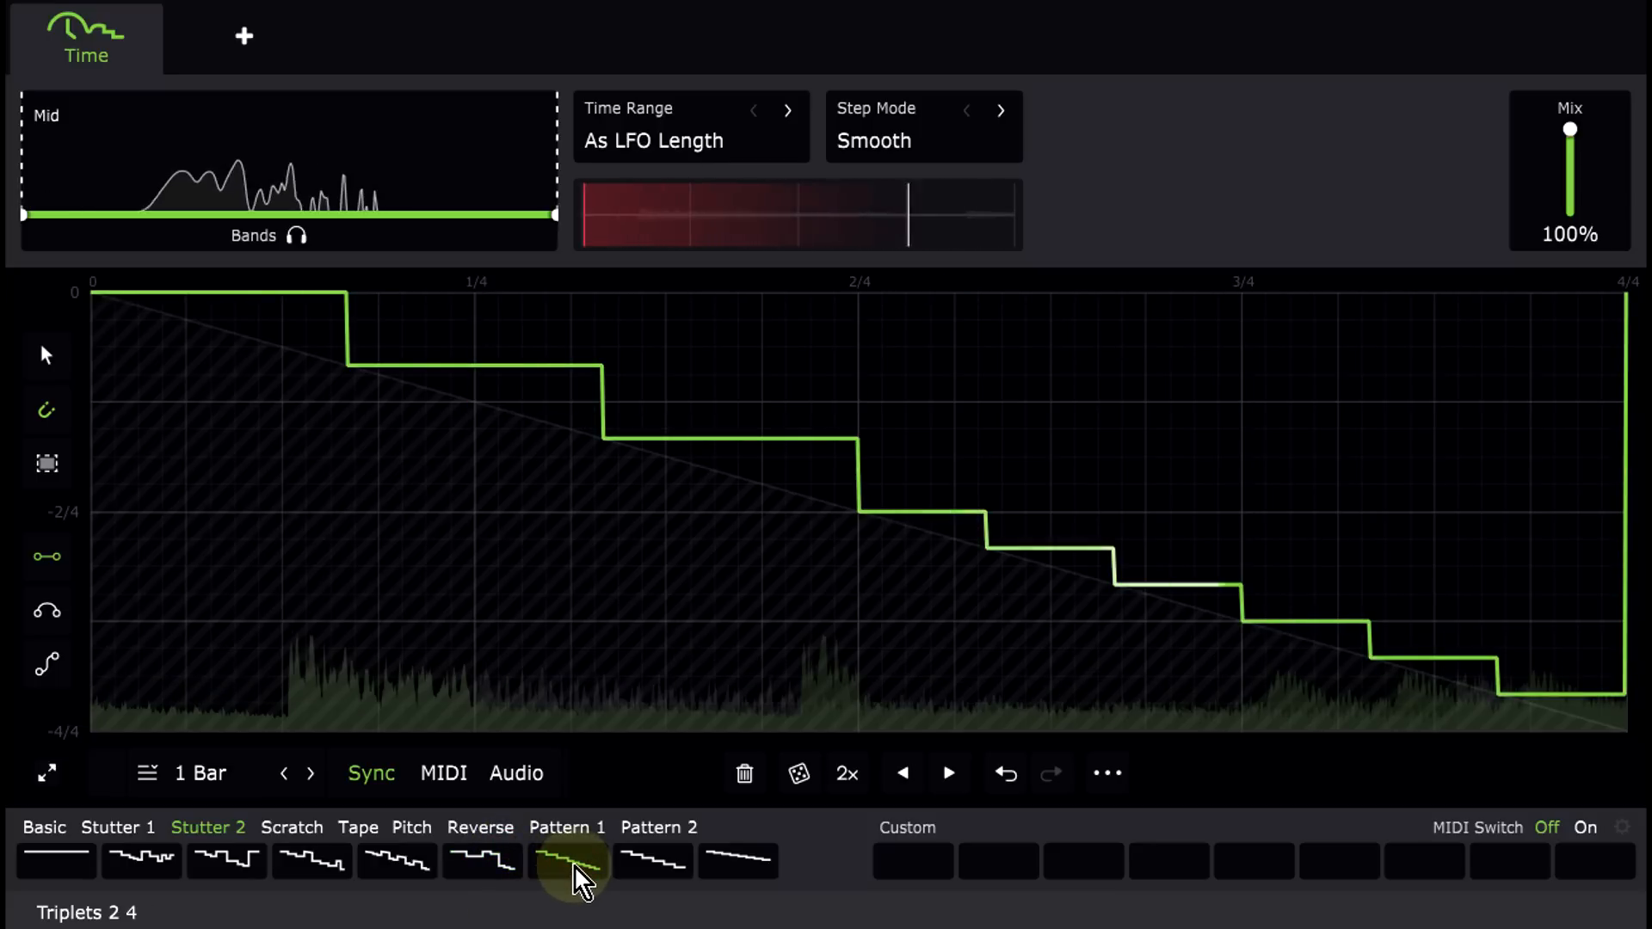
{"action": "left_click", "coordinate": [651, 869]}
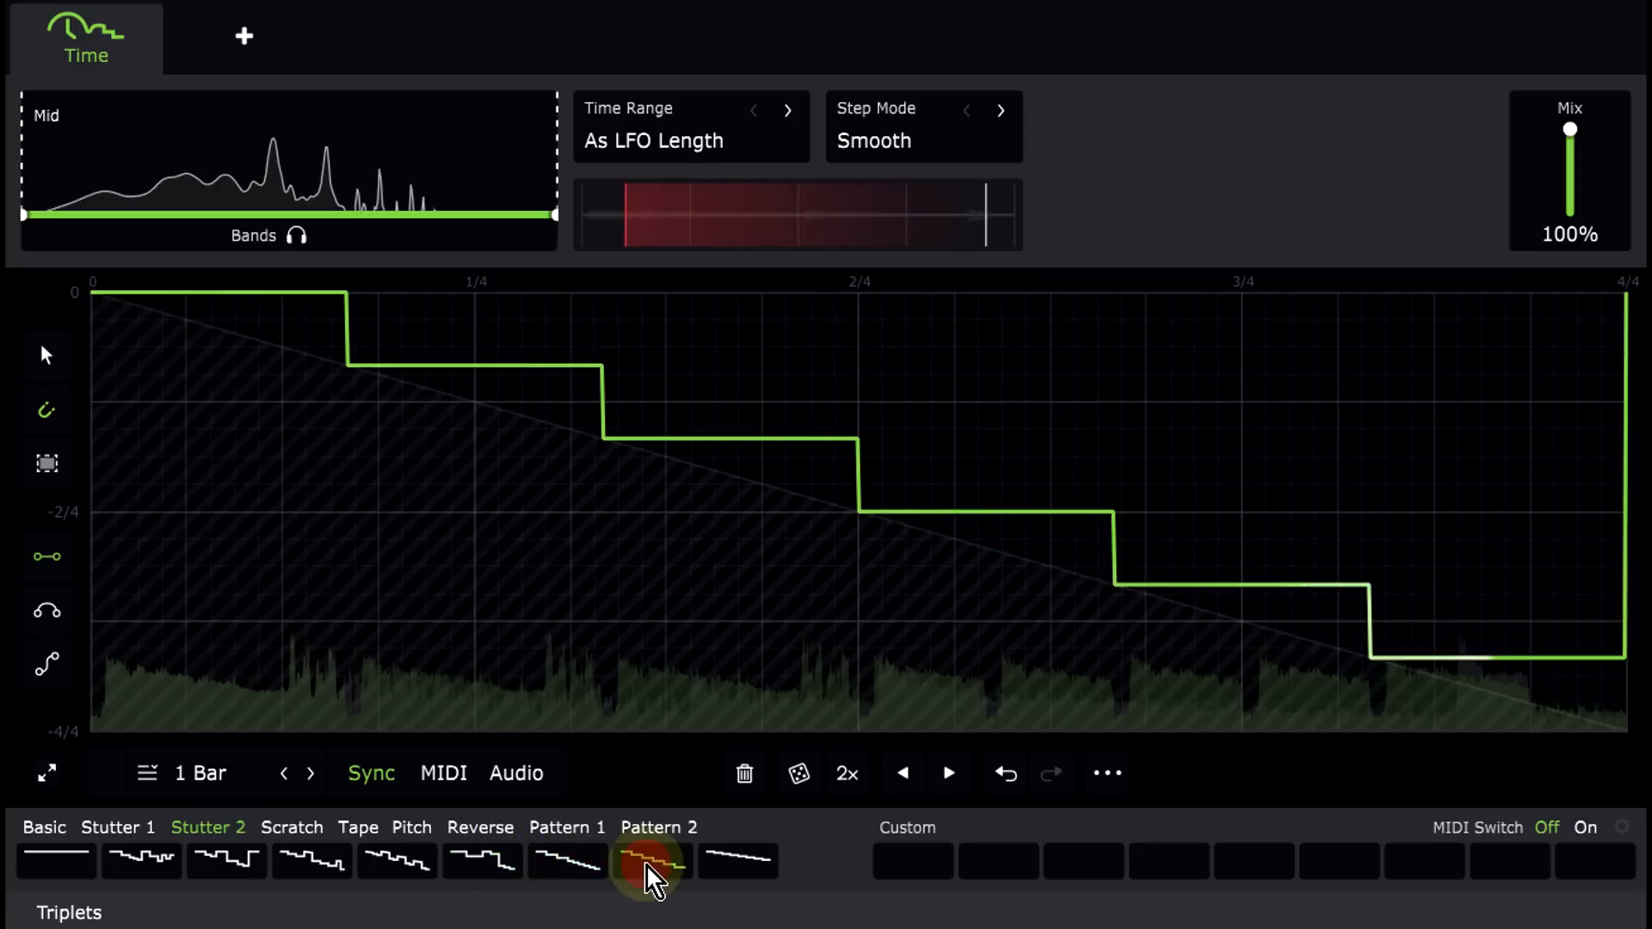
{"action": "left_click", "coordinate": [714, 867]}
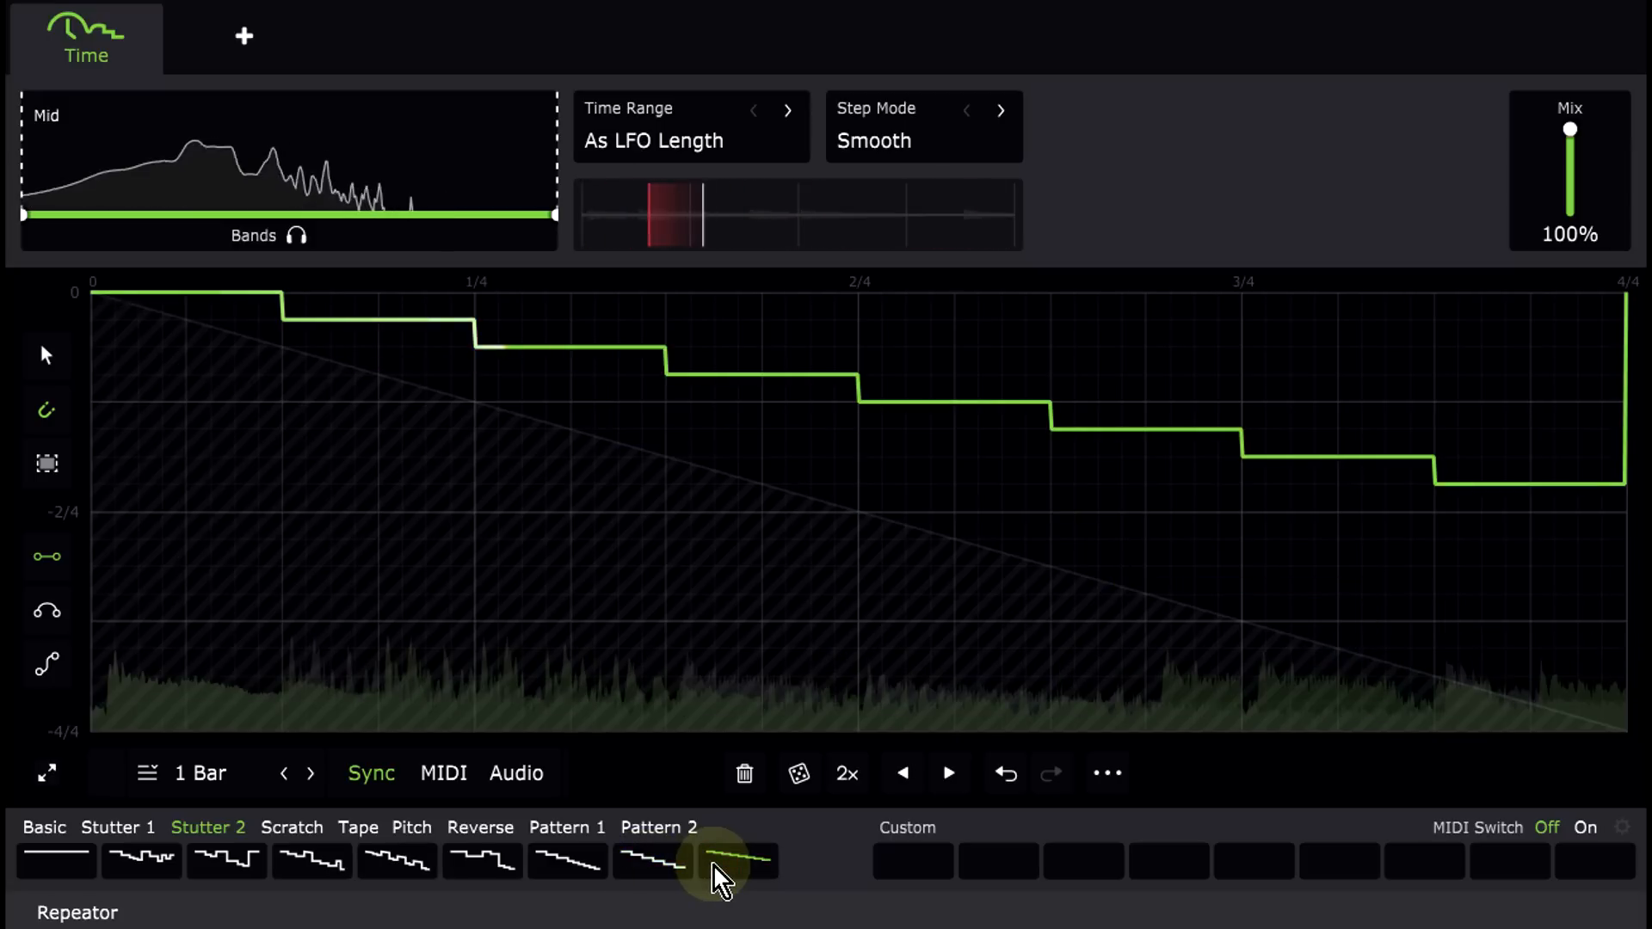
Step: Try two Scratch waves, a descending Mid scratch and one dipping in the last beat, and the Stop & spin Tape wave
{"action": "left_click", "coordinate": [299, 830]}
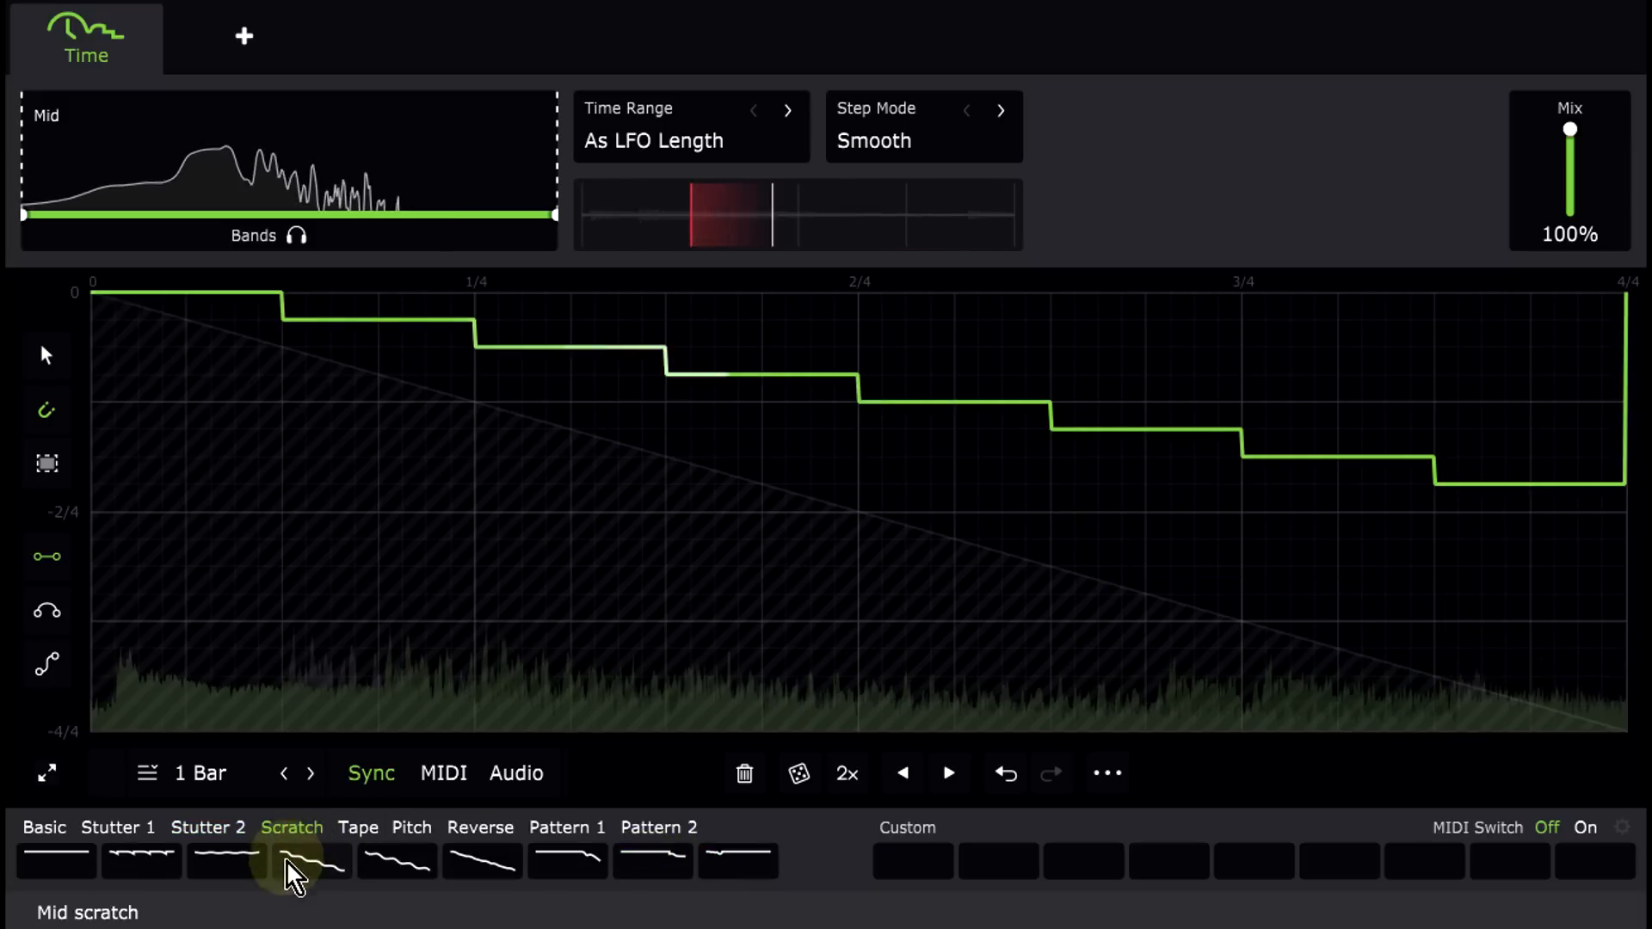
{"action": "left_click", "coordinate": [314, 865]}
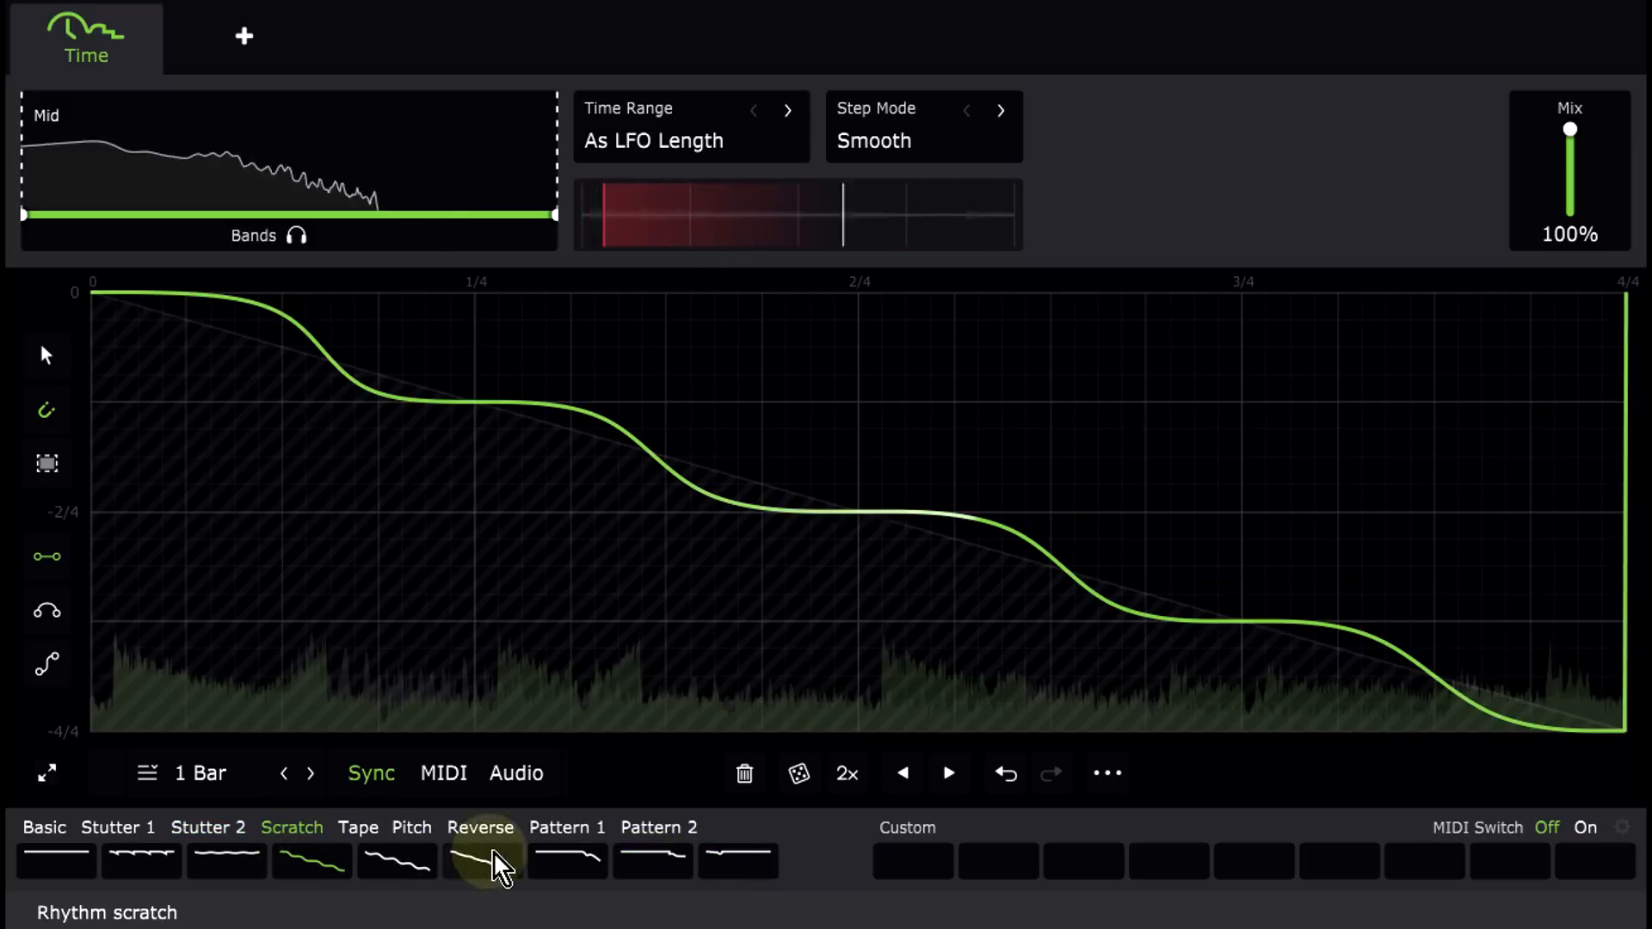
{"action": "left_click", "coordinate": [564, 862]}
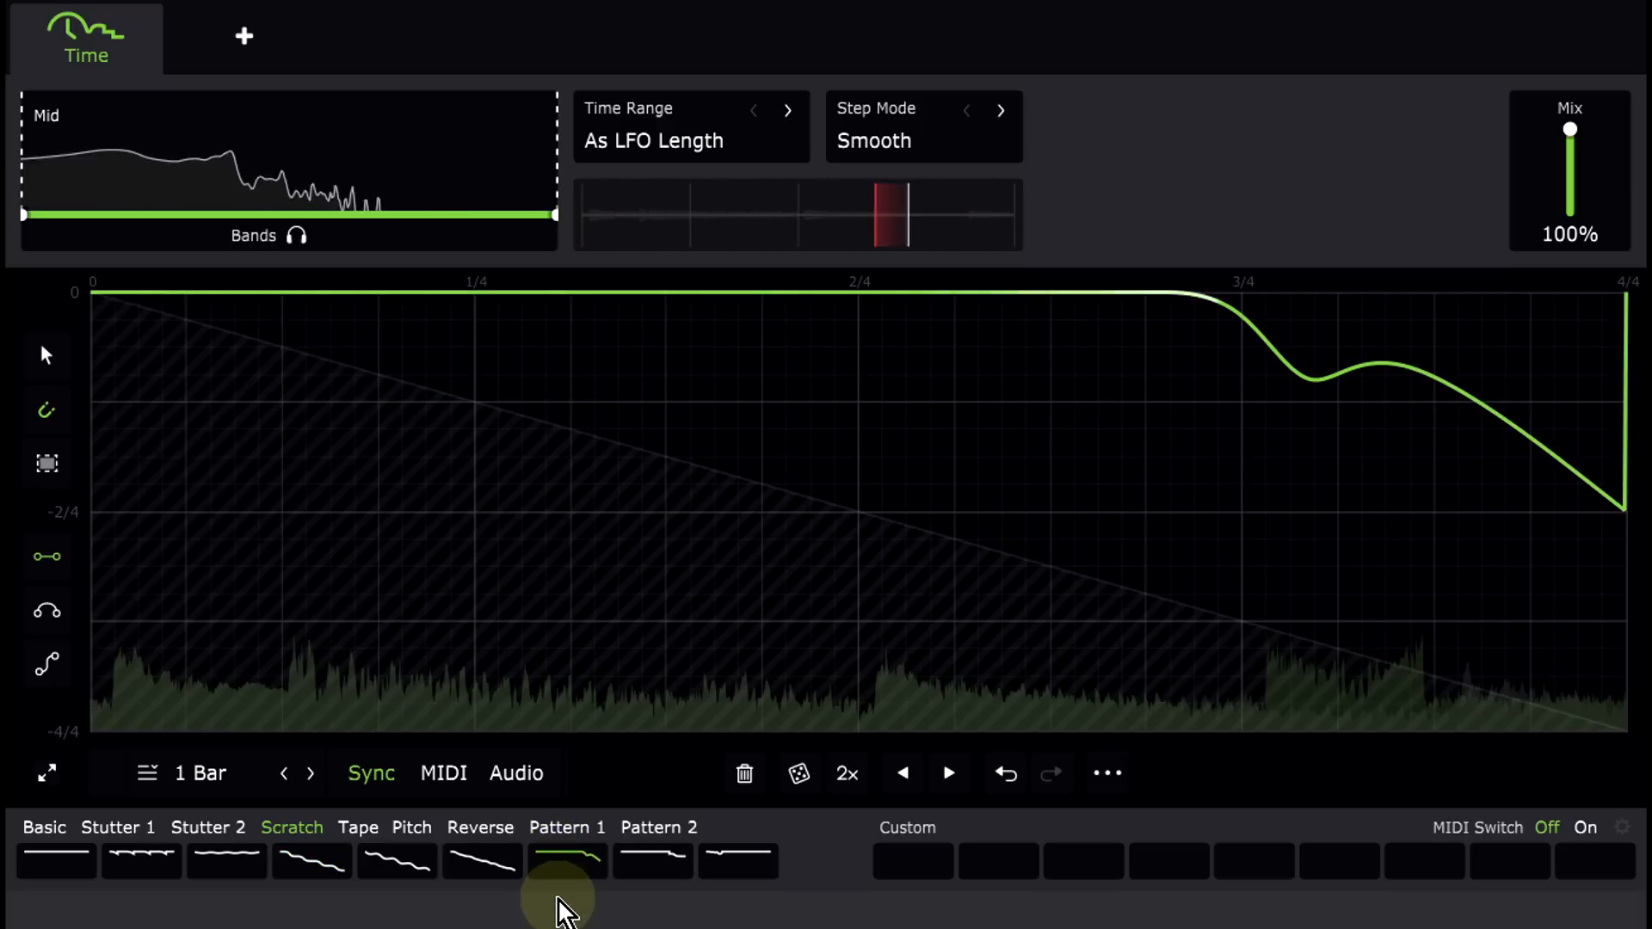
{"action": "left_click", "coordinate": [368, 833]}
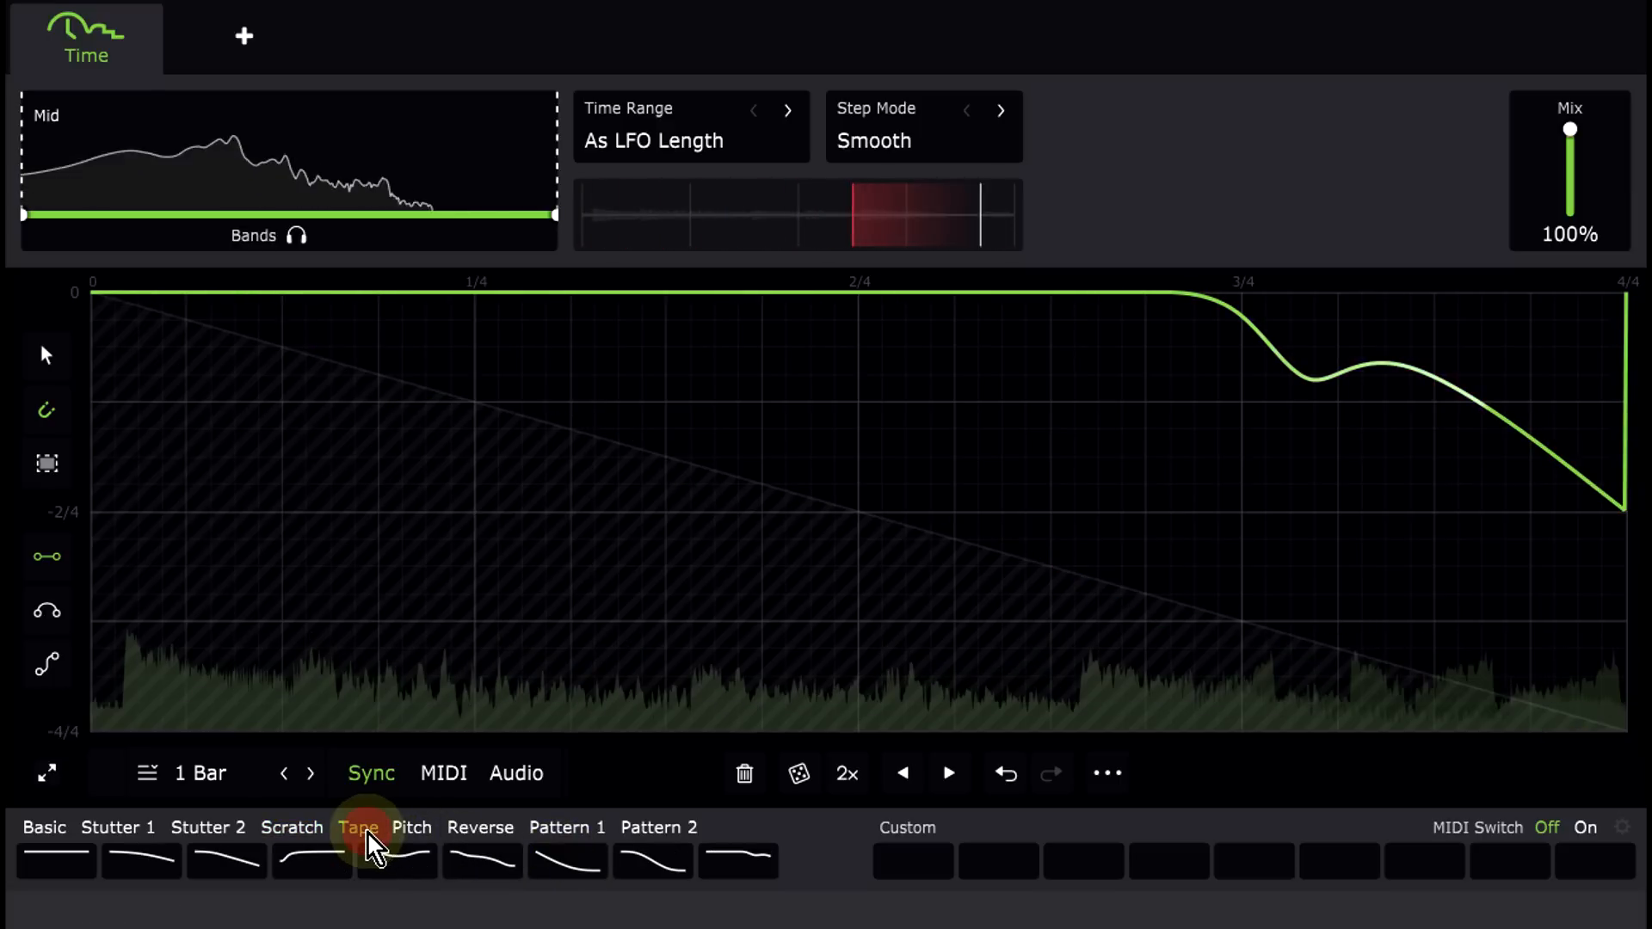
{"action": "left_click", "coordinate": [651, 861]}
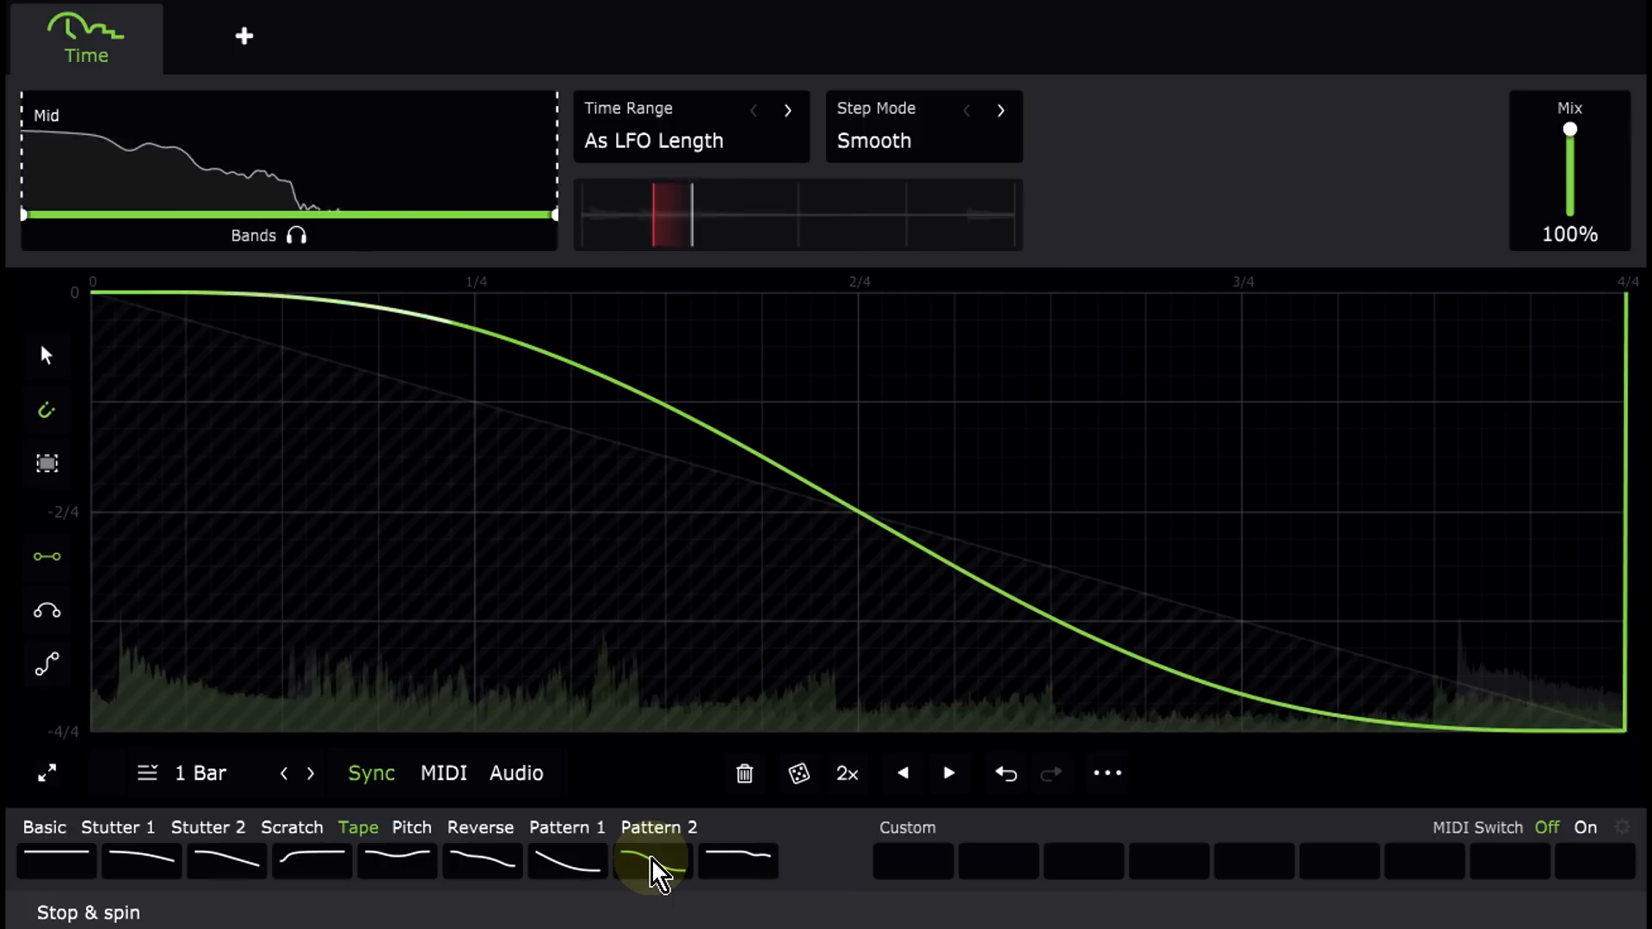
Step: Try Pattern 5 from the Pattern 1 waves, and load the stepped pattern that falls close to -4/4 in the last beat
{"action": "left_click", "coordinate": [558, 829]}
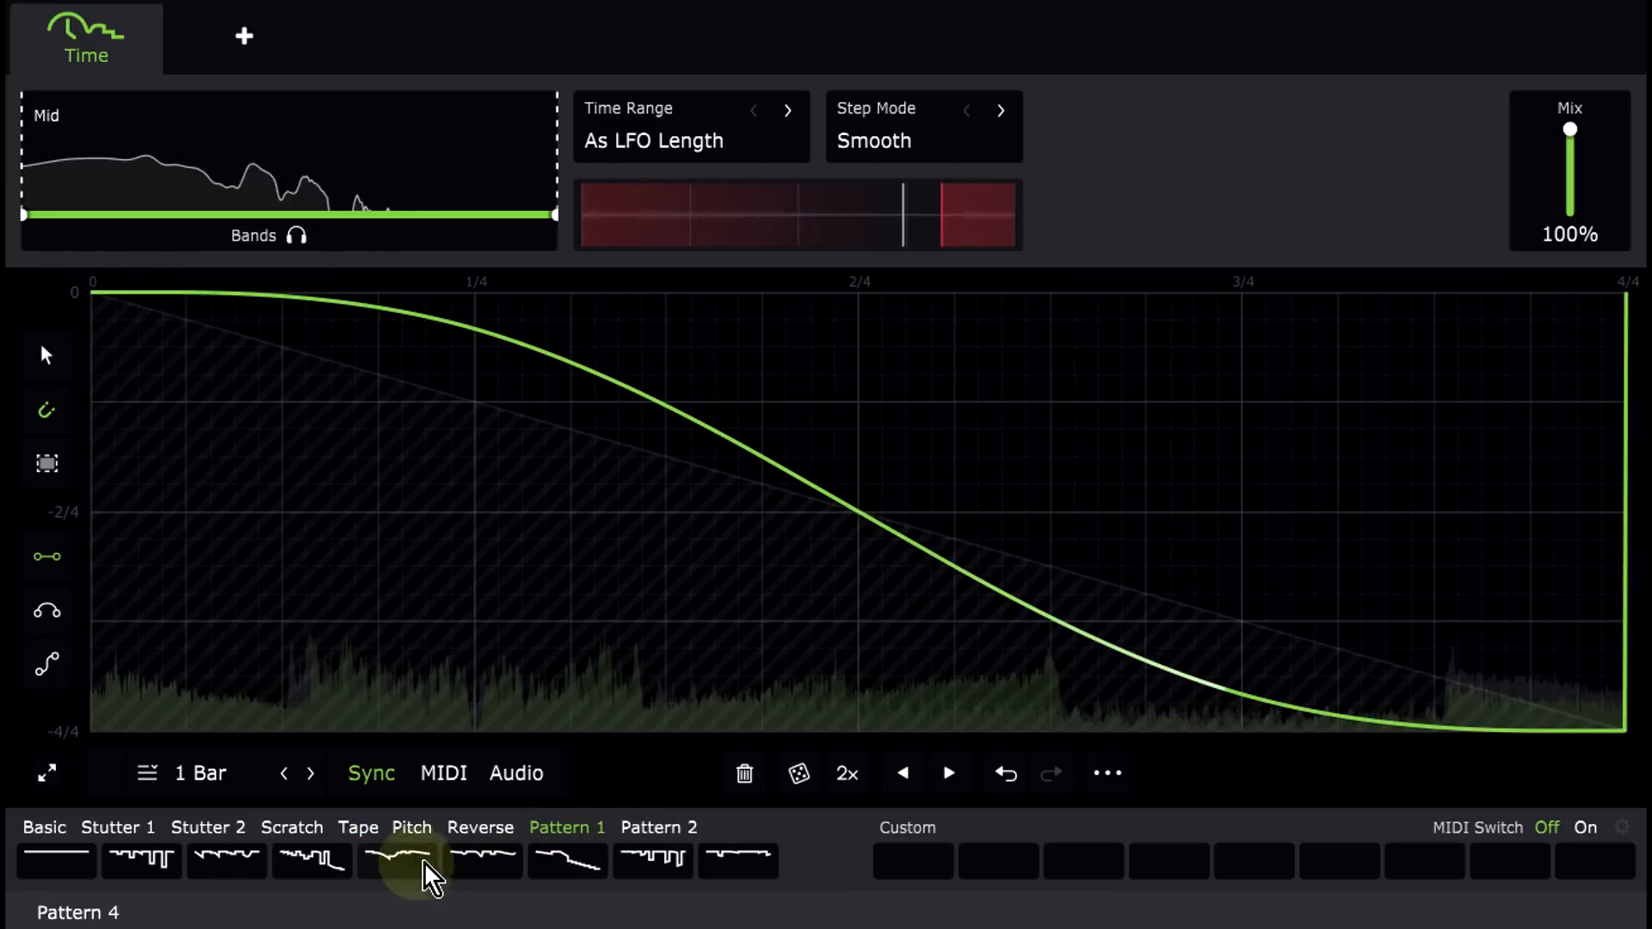
{"action": "left_click", "coordinate": [490, 864]}
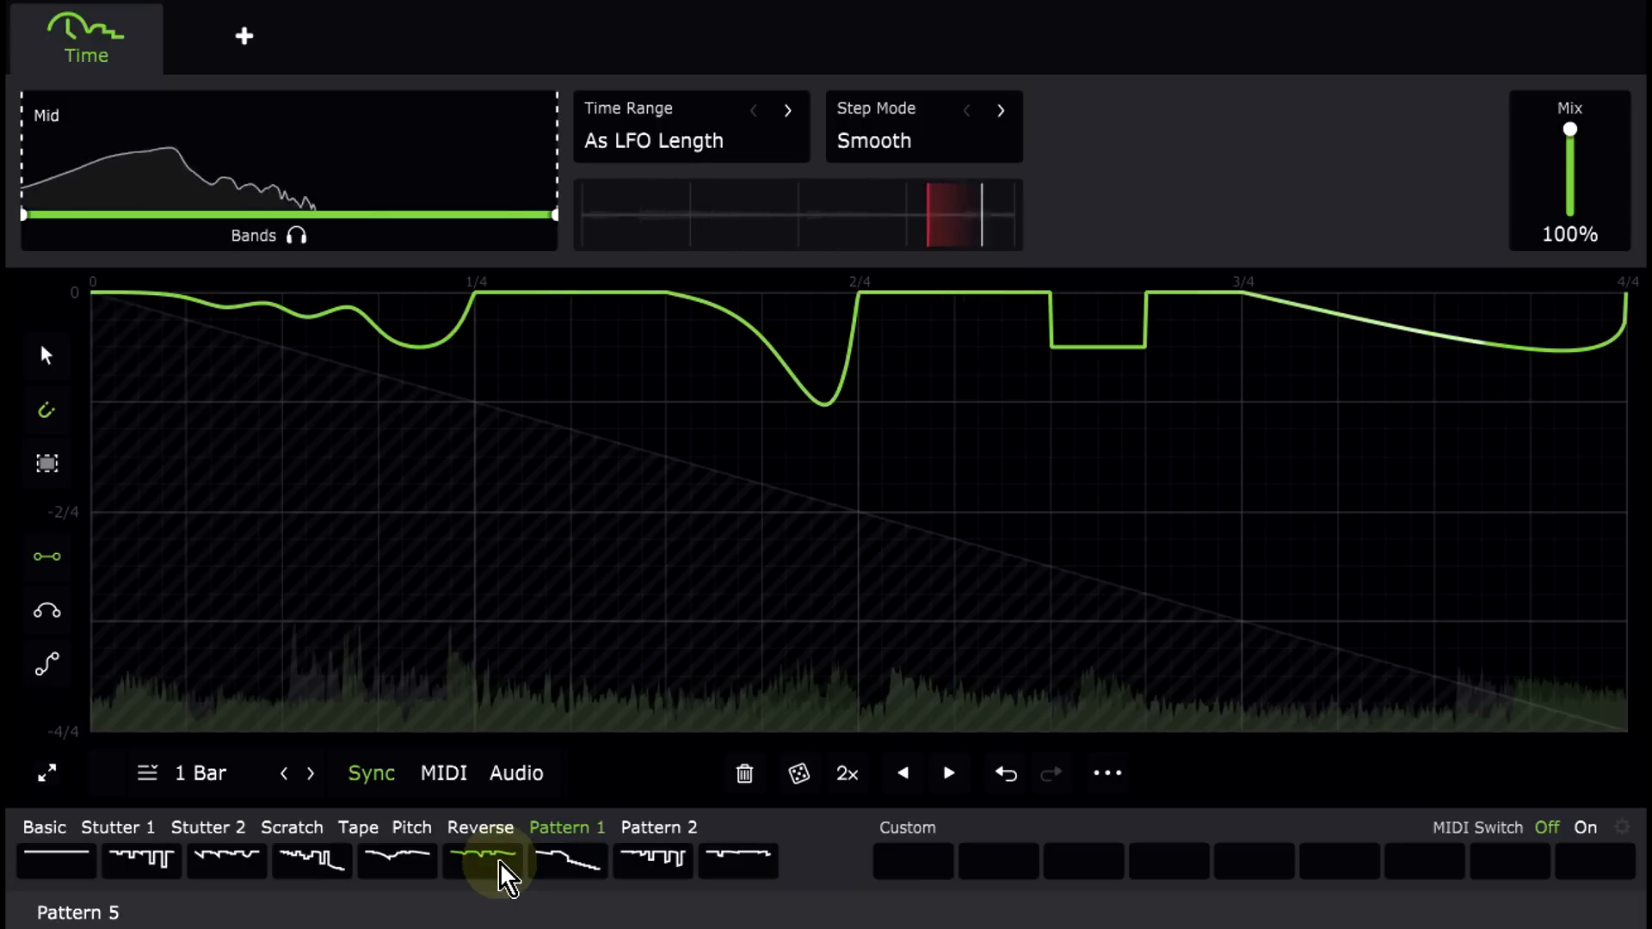
{"action": "left_click", "coordinate": [312, 870]}
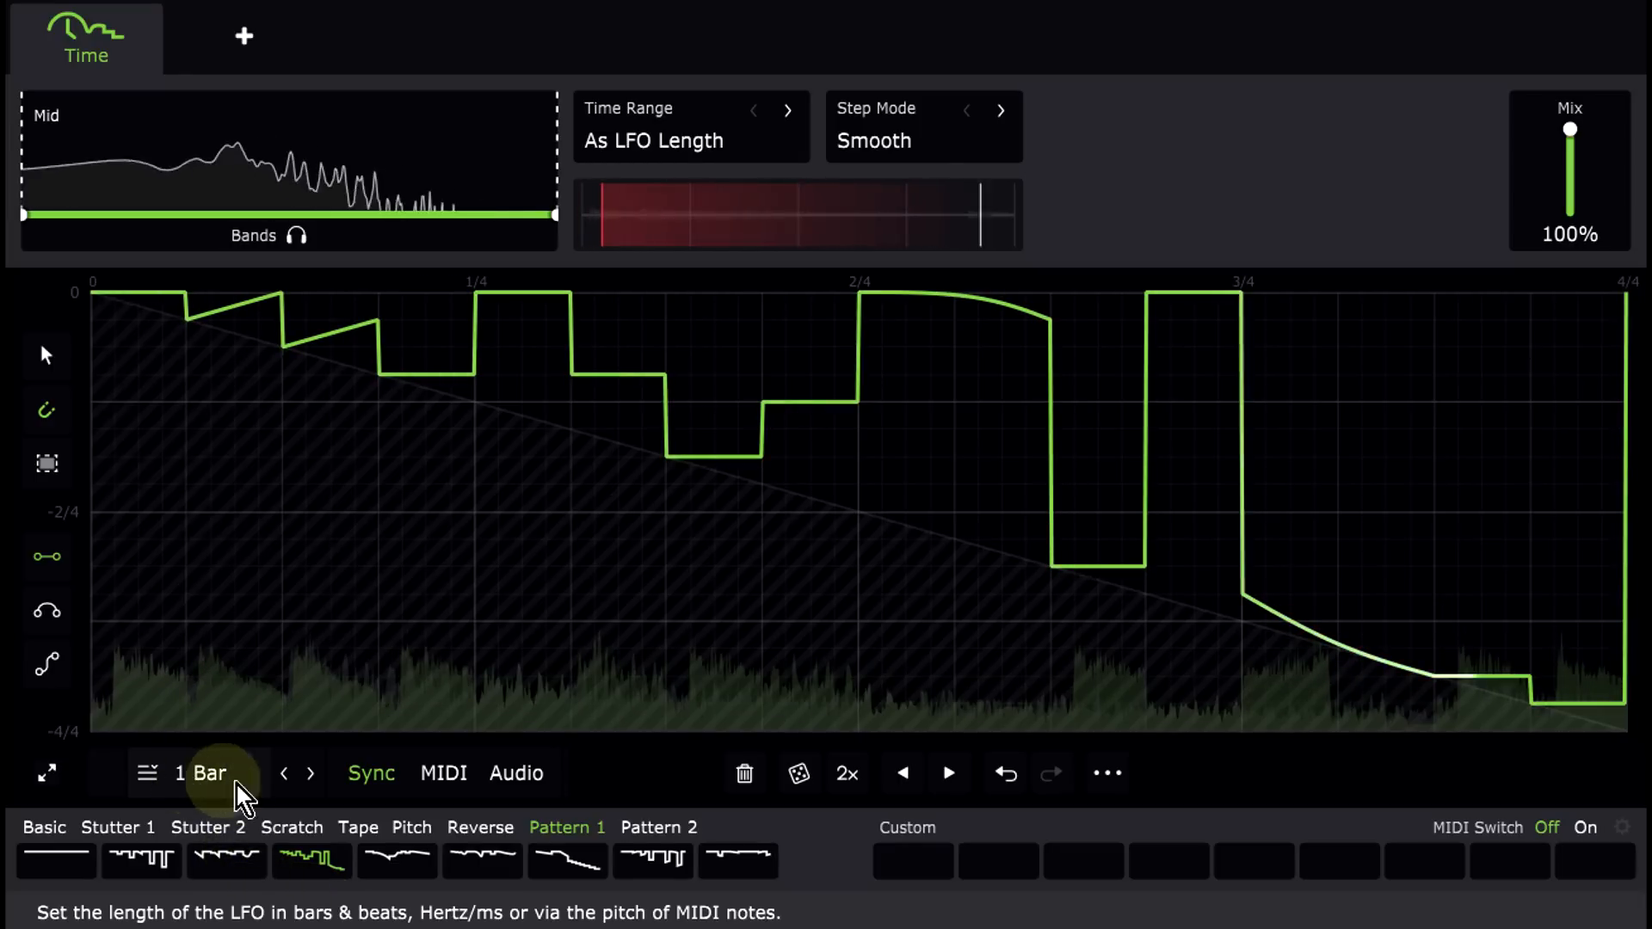
Step: Set the LFO length to 2 Bars and the Time Range to 1 Bar
{"action": "left_click", "coordinate": [311, 773]}
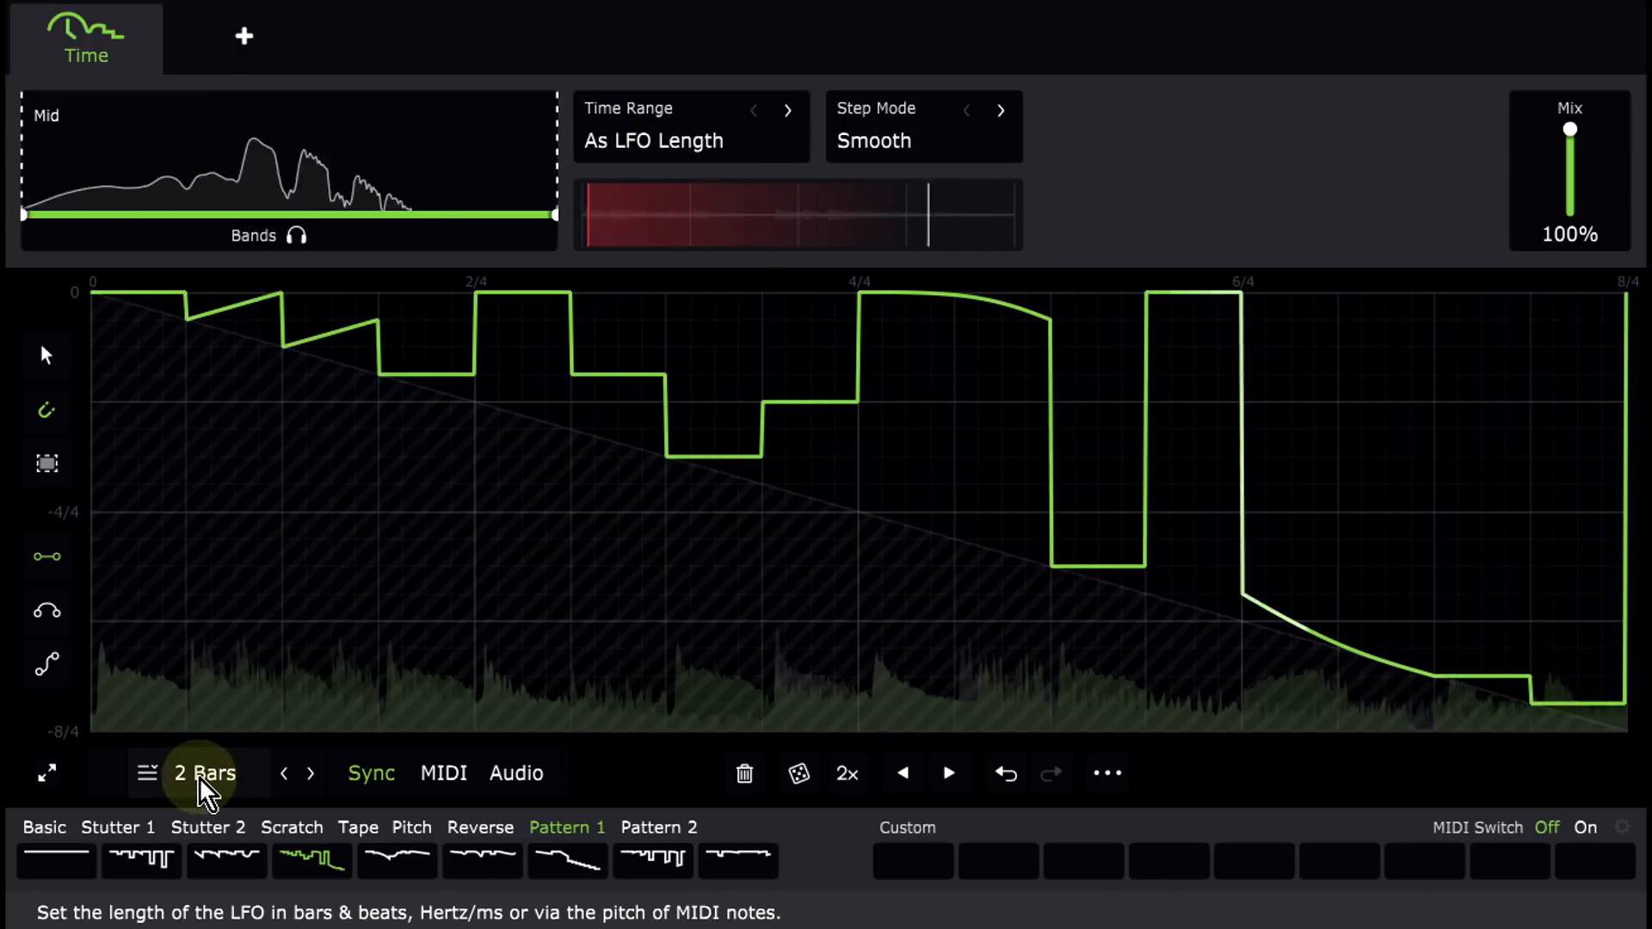
{"action": "left_click", "coordinate": [671, 146]}
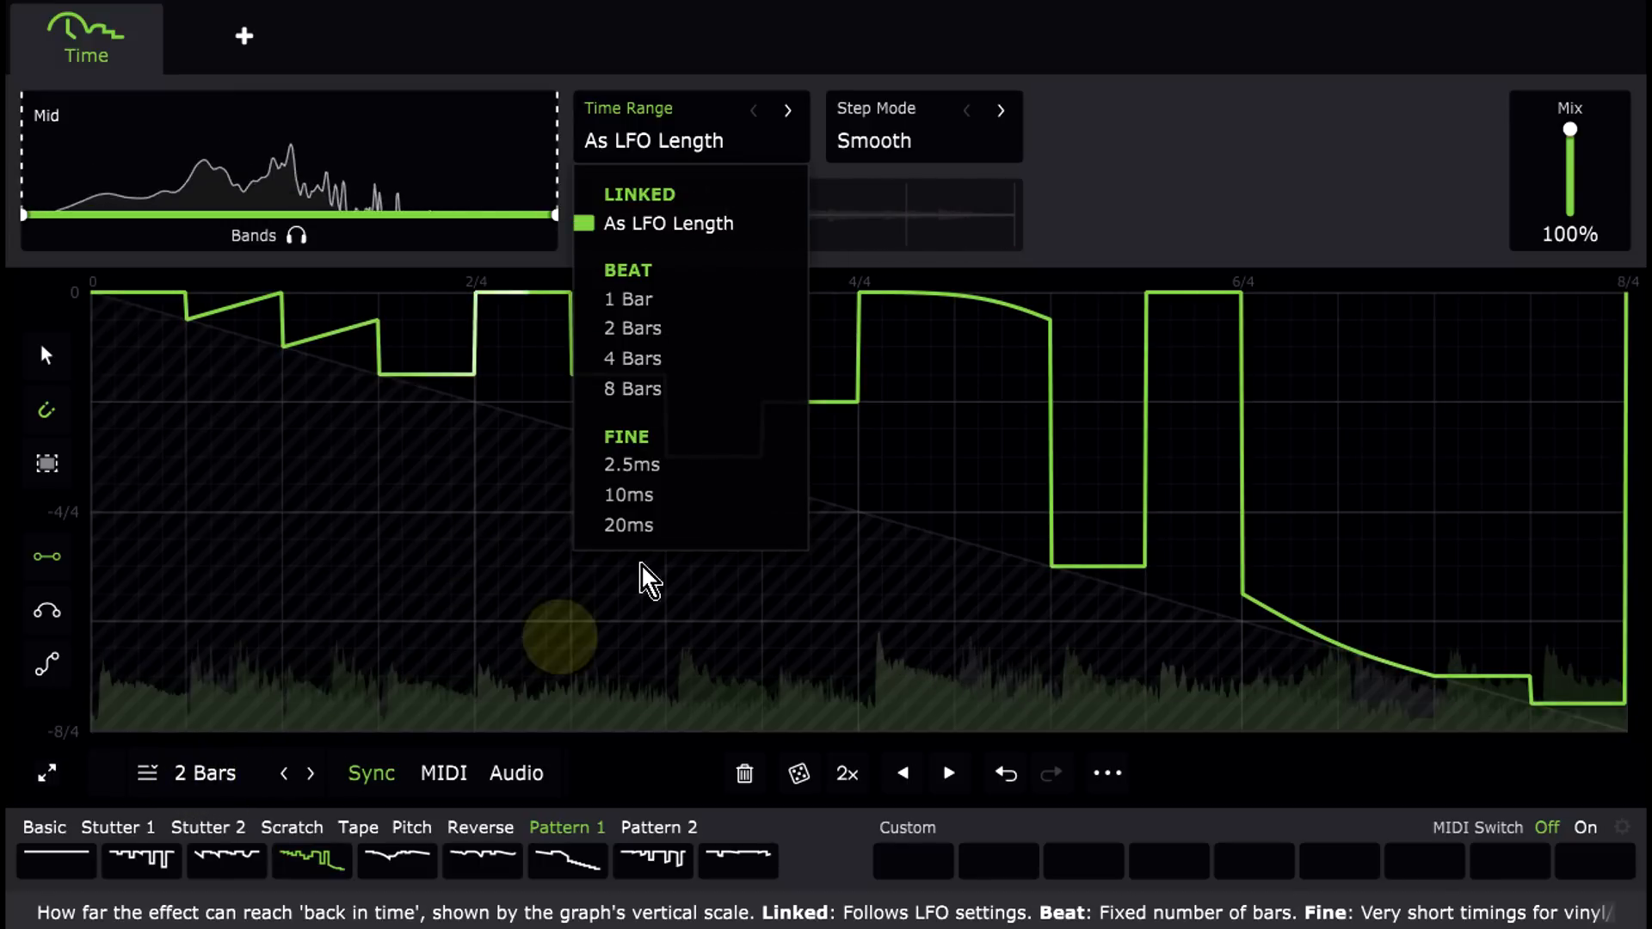
{"action": "left_click", "coordinate": [671, 299]}
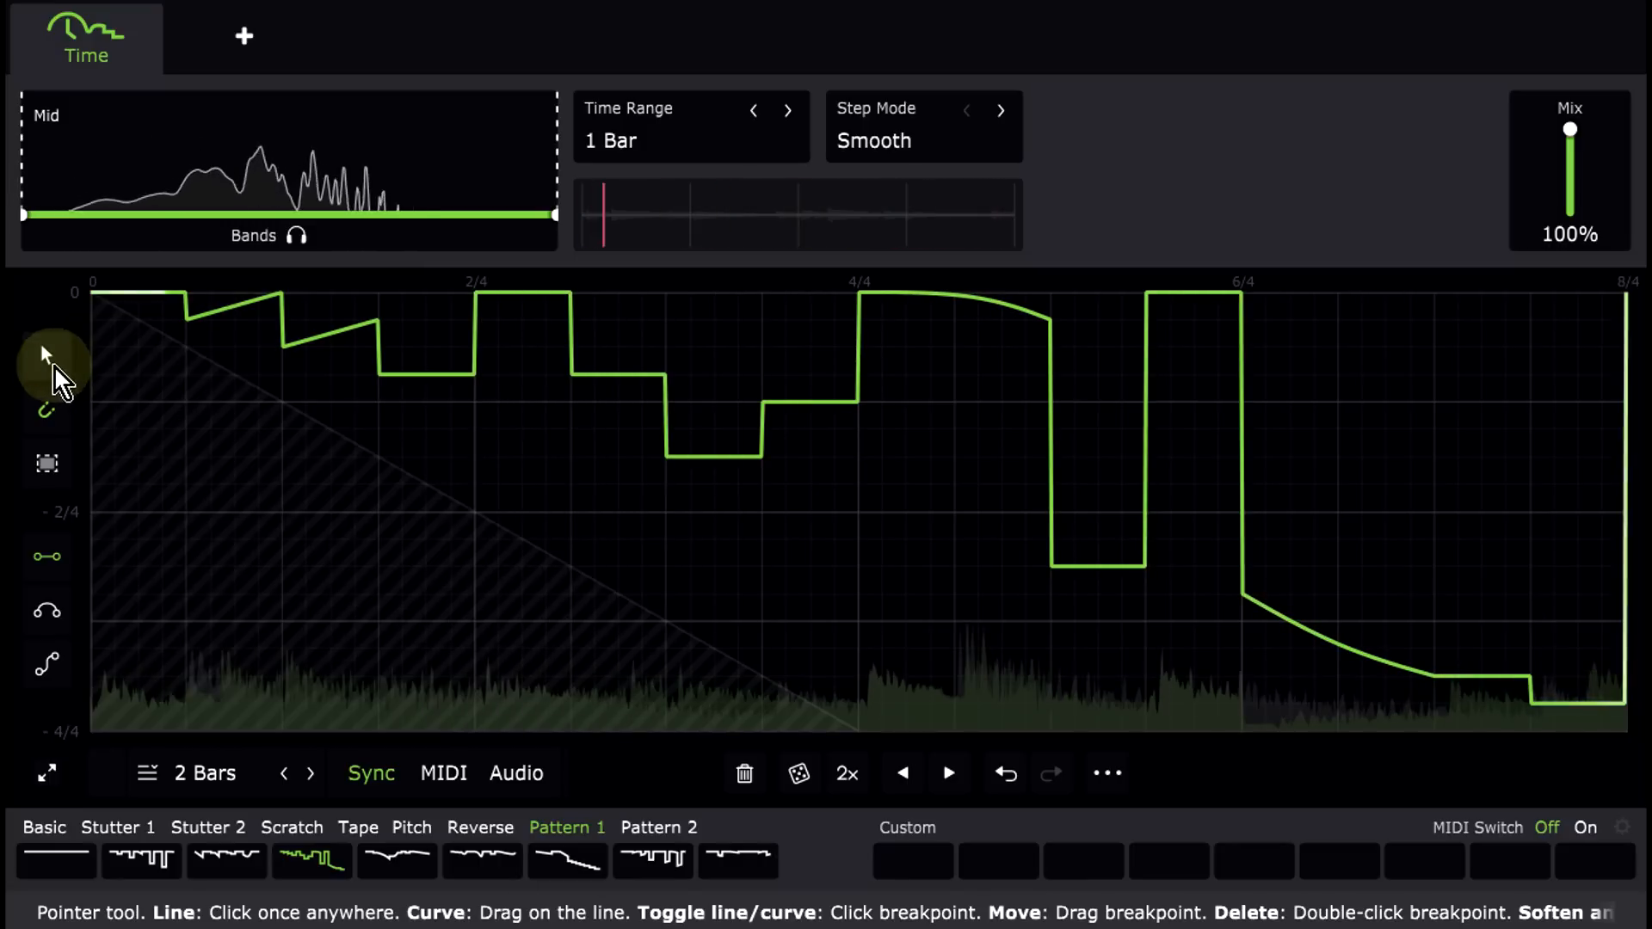
Step: Select the Pointer tool, use the second Custom wave slot for the stepped pattern, and turn MIDI Switch on
{"action": "left_click", "coordinate": [52, 364]}
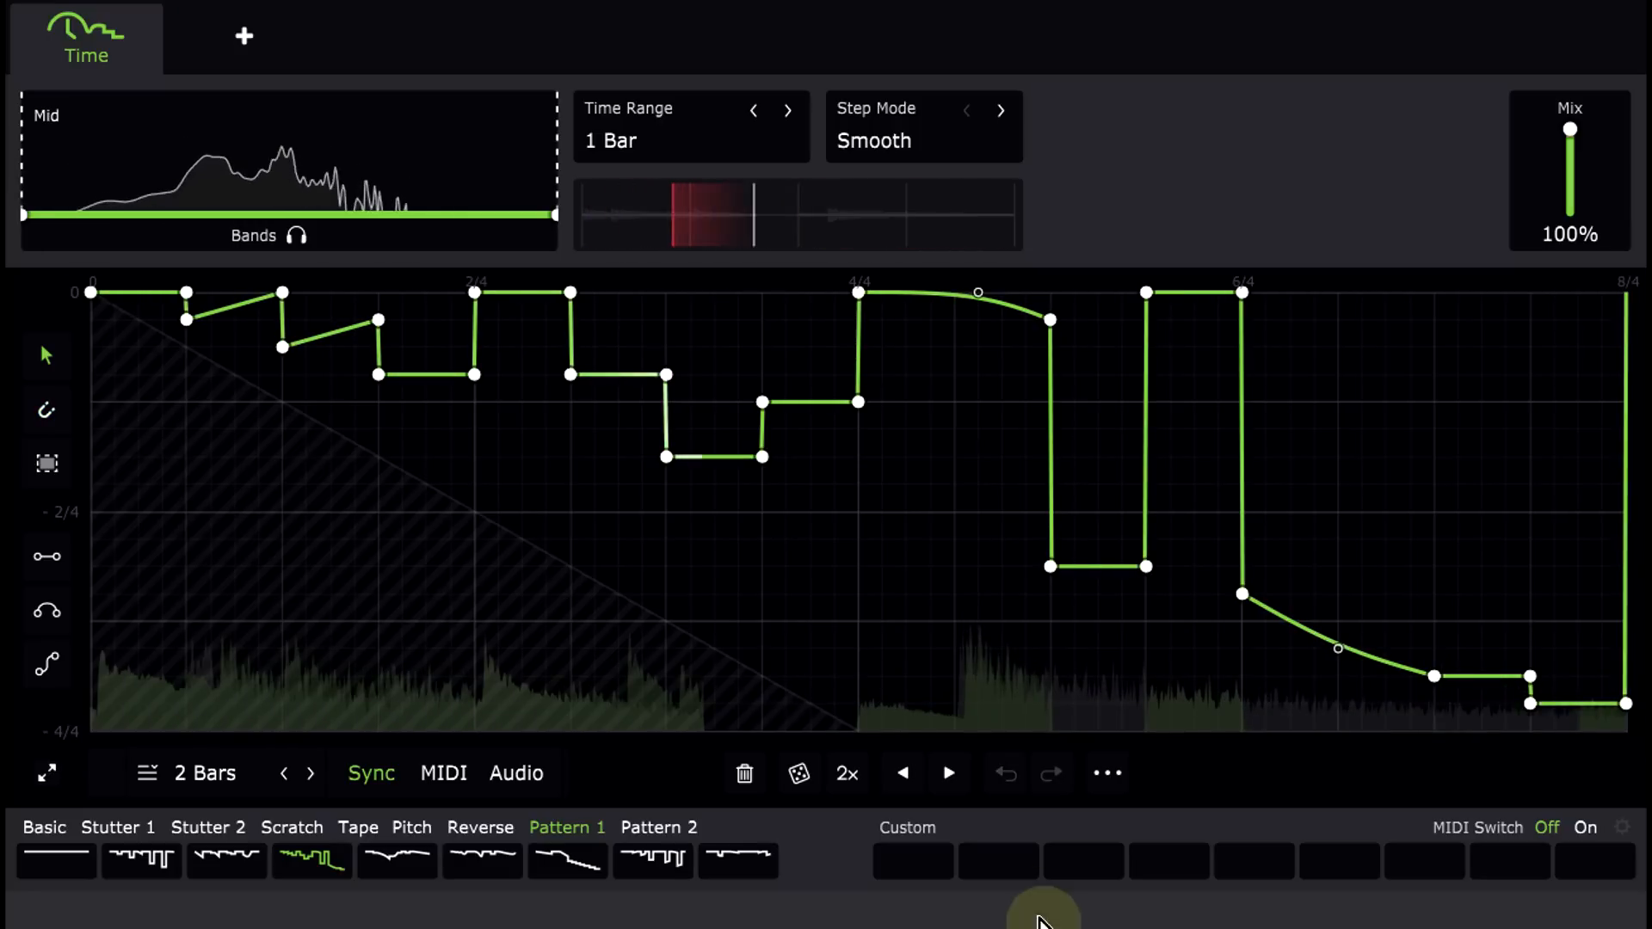
{"action": "left_click", "coordinate": [996, 862]}
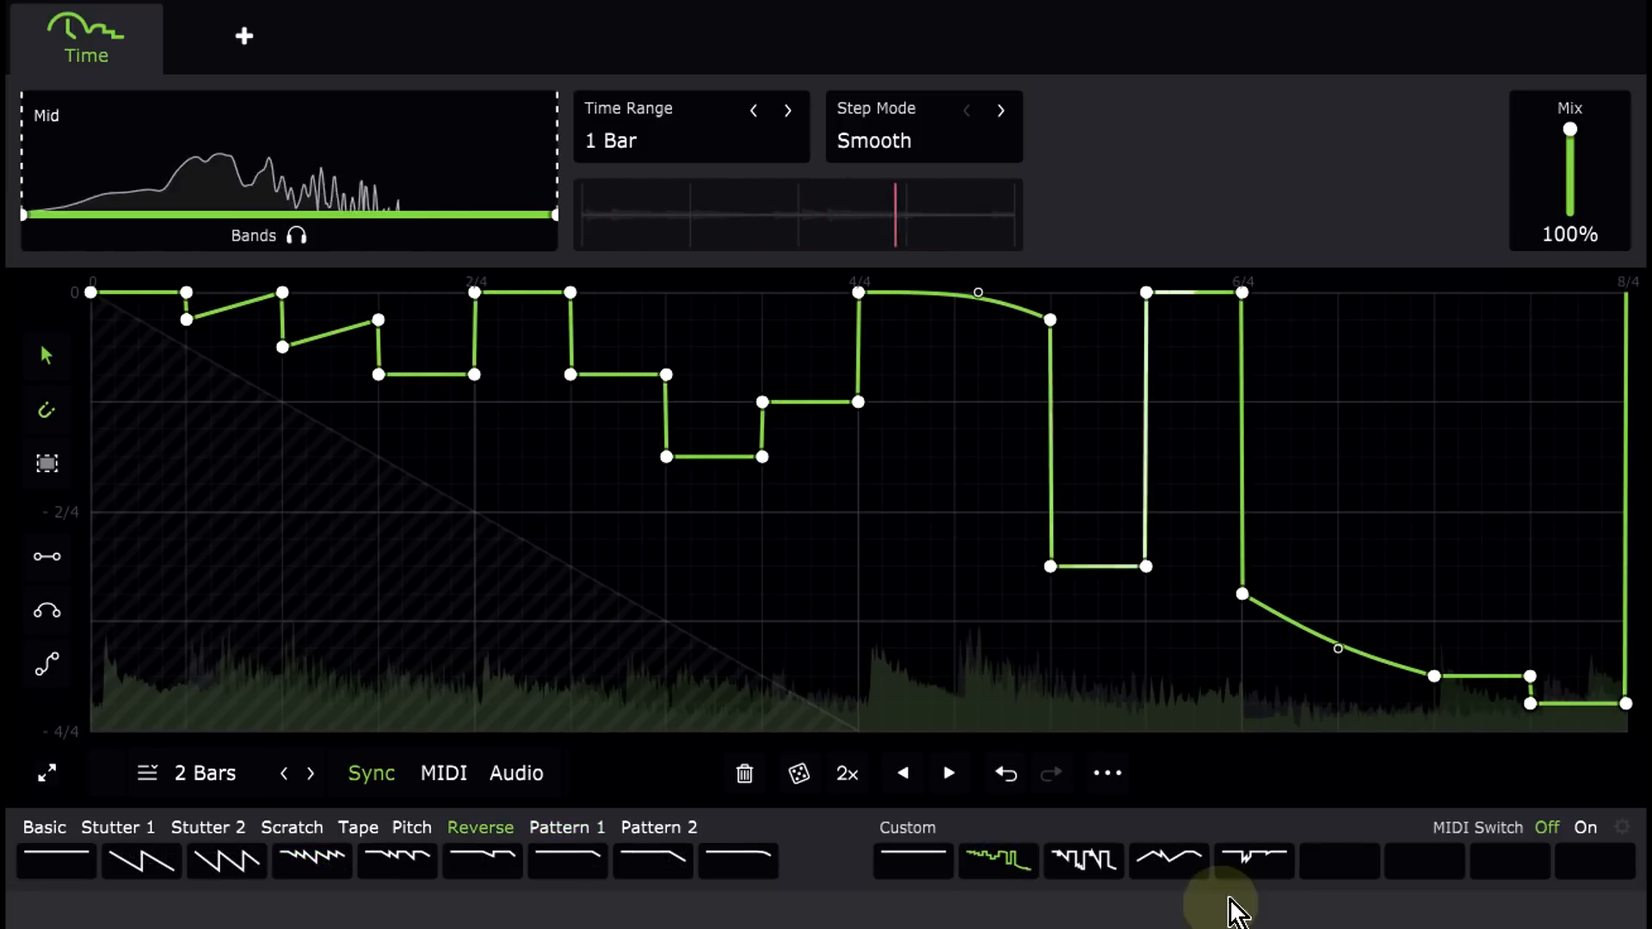
{"action": "left_click", "coordinate": [1585, 828]}
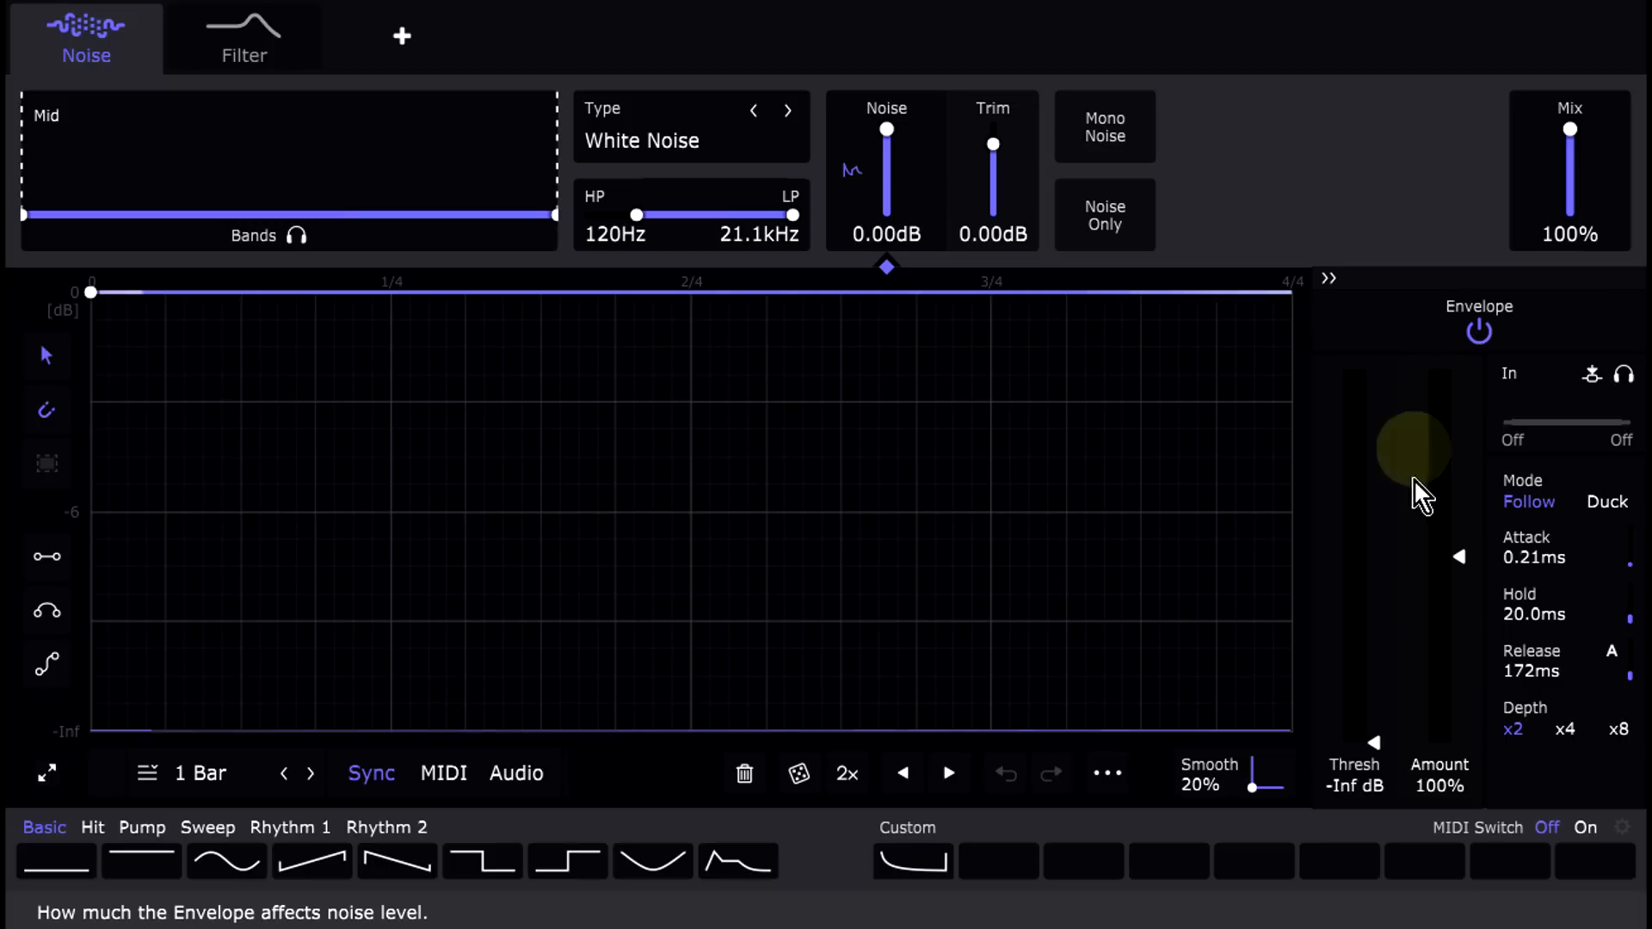
Step: Set the noise envelope's release to 102 ms and the noise low-pass cutoff to 6.72 kHz
{"action": "mouse_move", "coordinate": [1534, 668]}
{"action": "left_mouse_down"}
{"action": "mouse_move", "coordinate": [1523, 611]}
{"action": "mouse_move", "coordinate": [1530, 684]}
{"action": "left_mouse_up"}
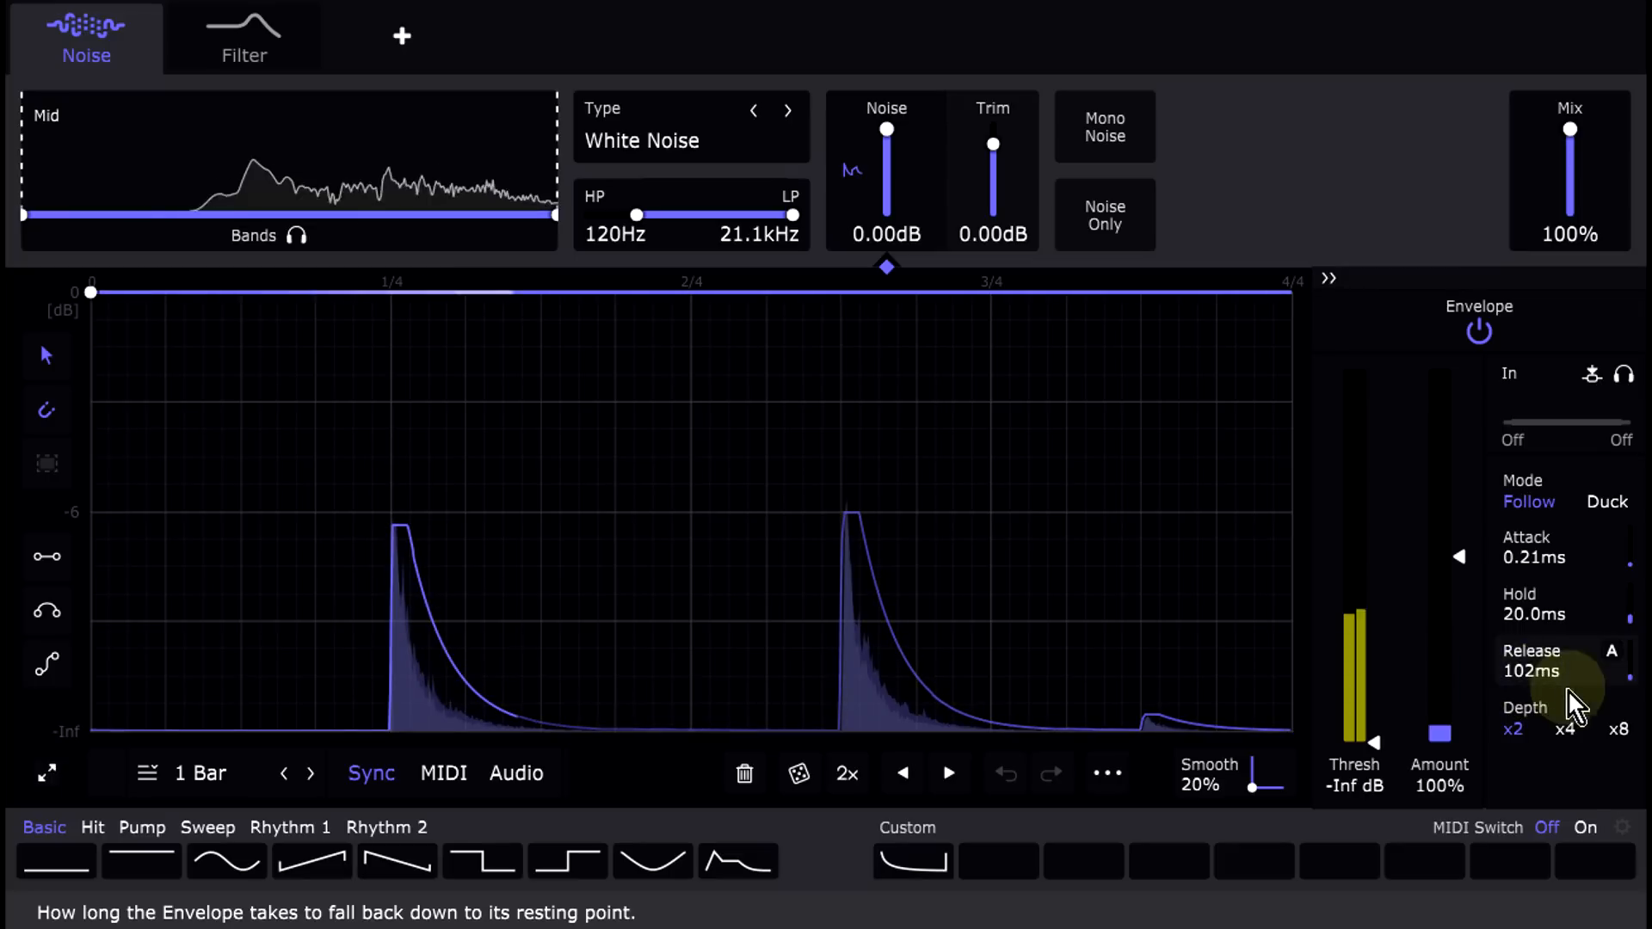
{"action": "left_click_drag", "start_coordinate": [796, 215], "coordinate": [761, 215]}
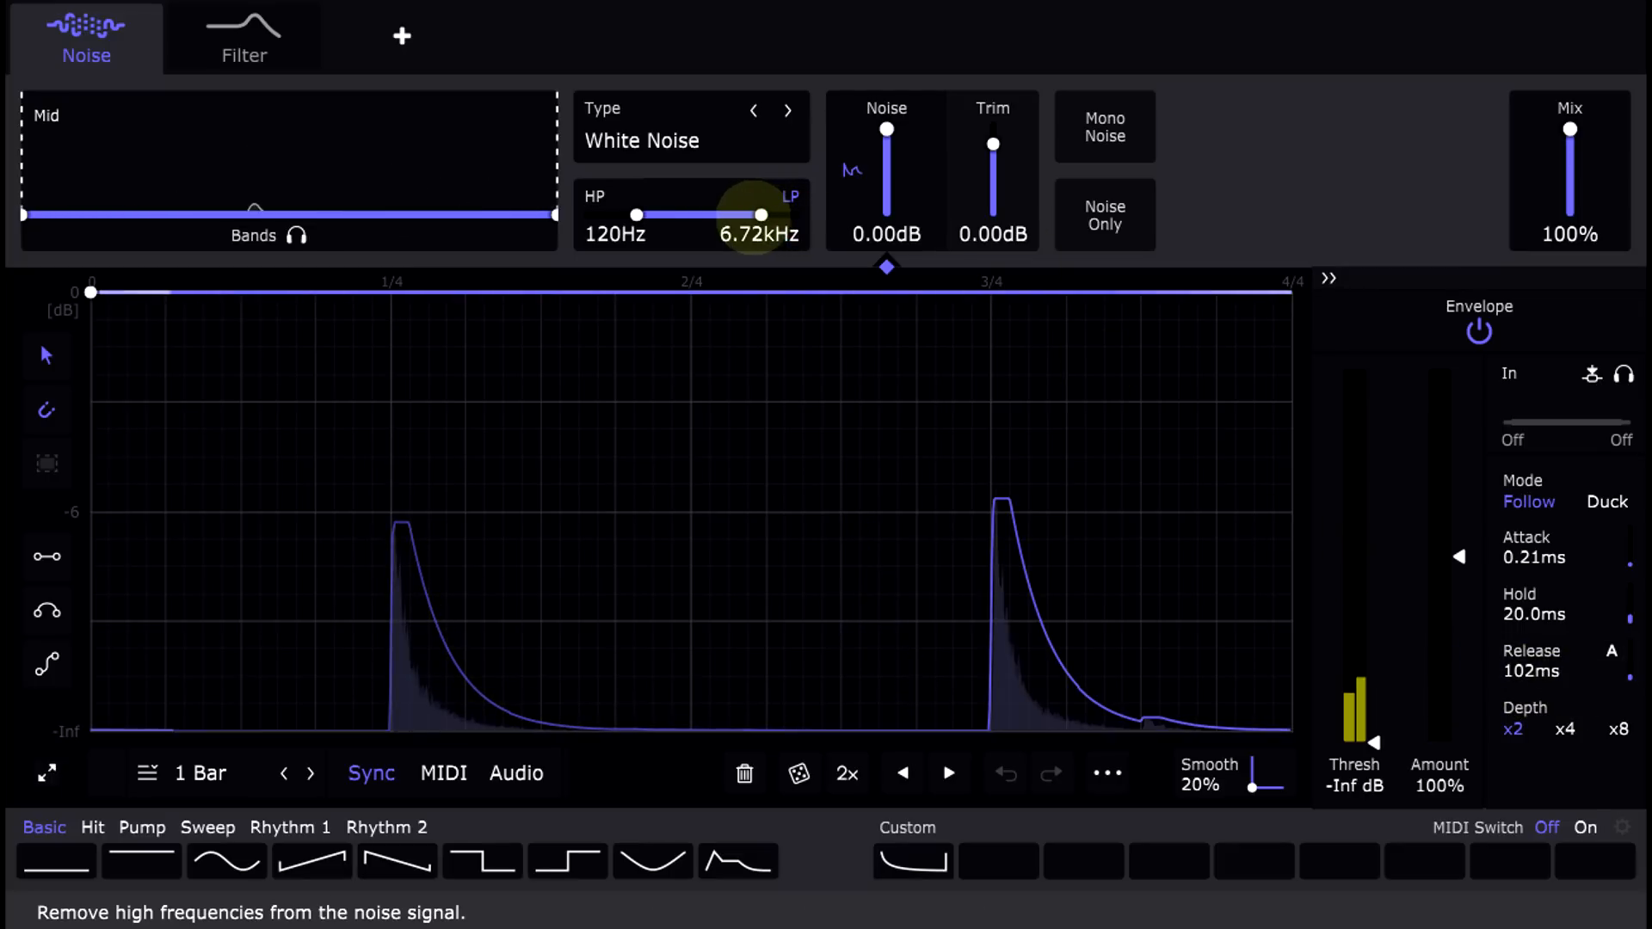
Step: Turn on the Filter shaper and set its resonance to 87%
{"action": "left_click", "coordinate": [193, 24]}
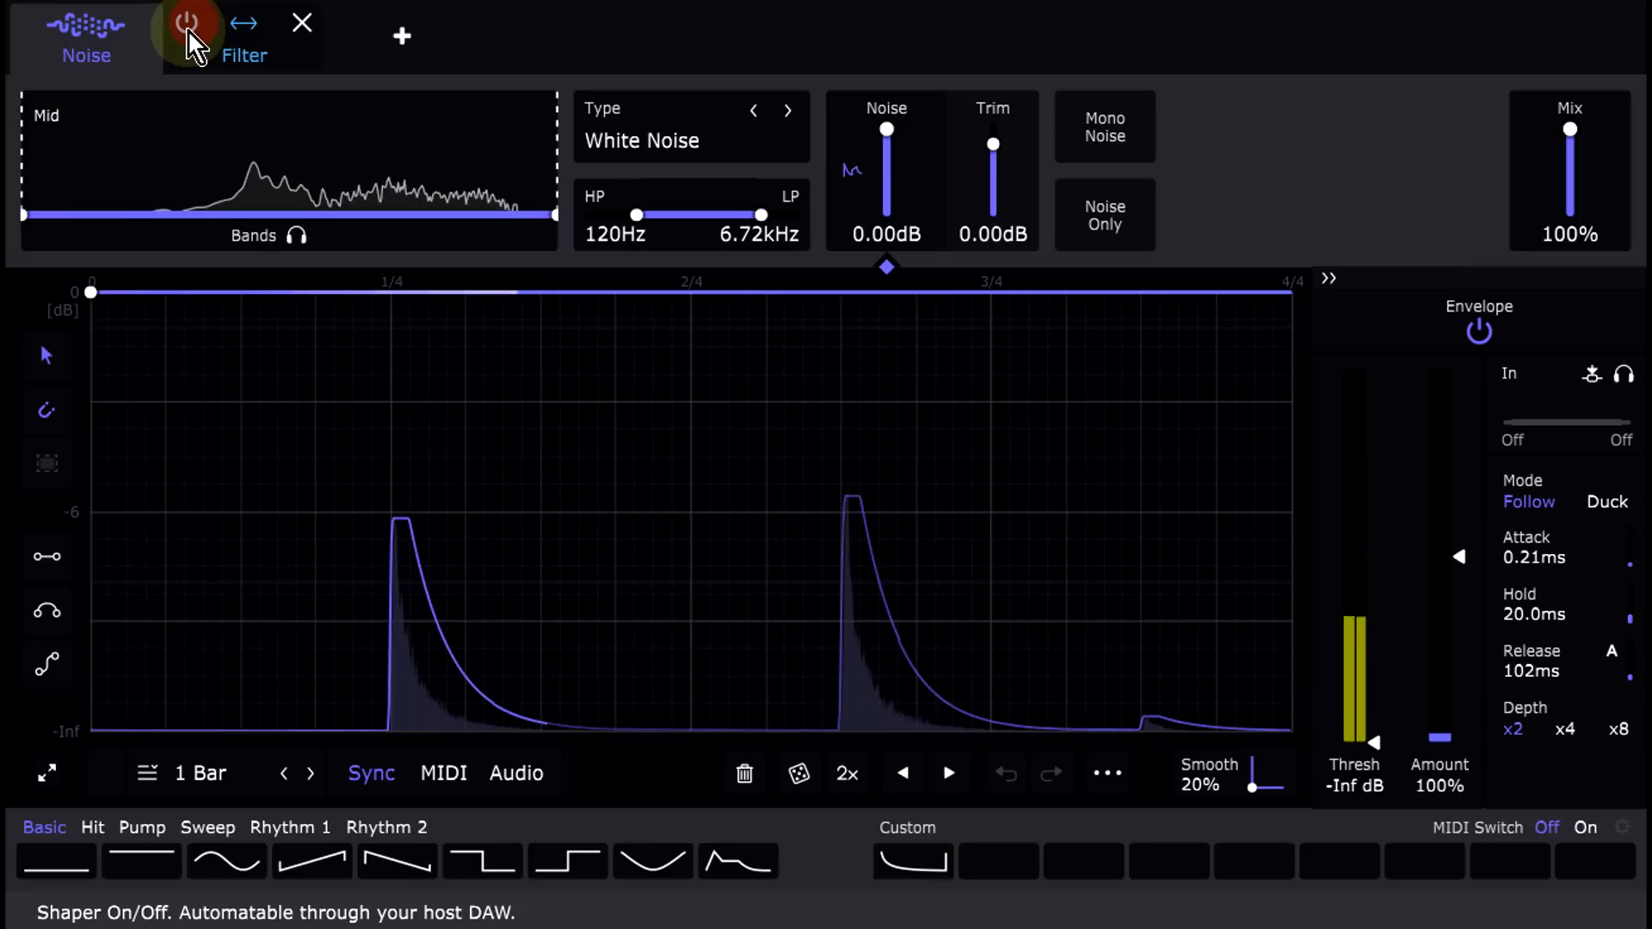
{"action": "left_click", "coordinate": [245, 52]}
{"action": "left_click_drag", "start_coordinate": [1071, 153], "coordinate": [1086, 179]}
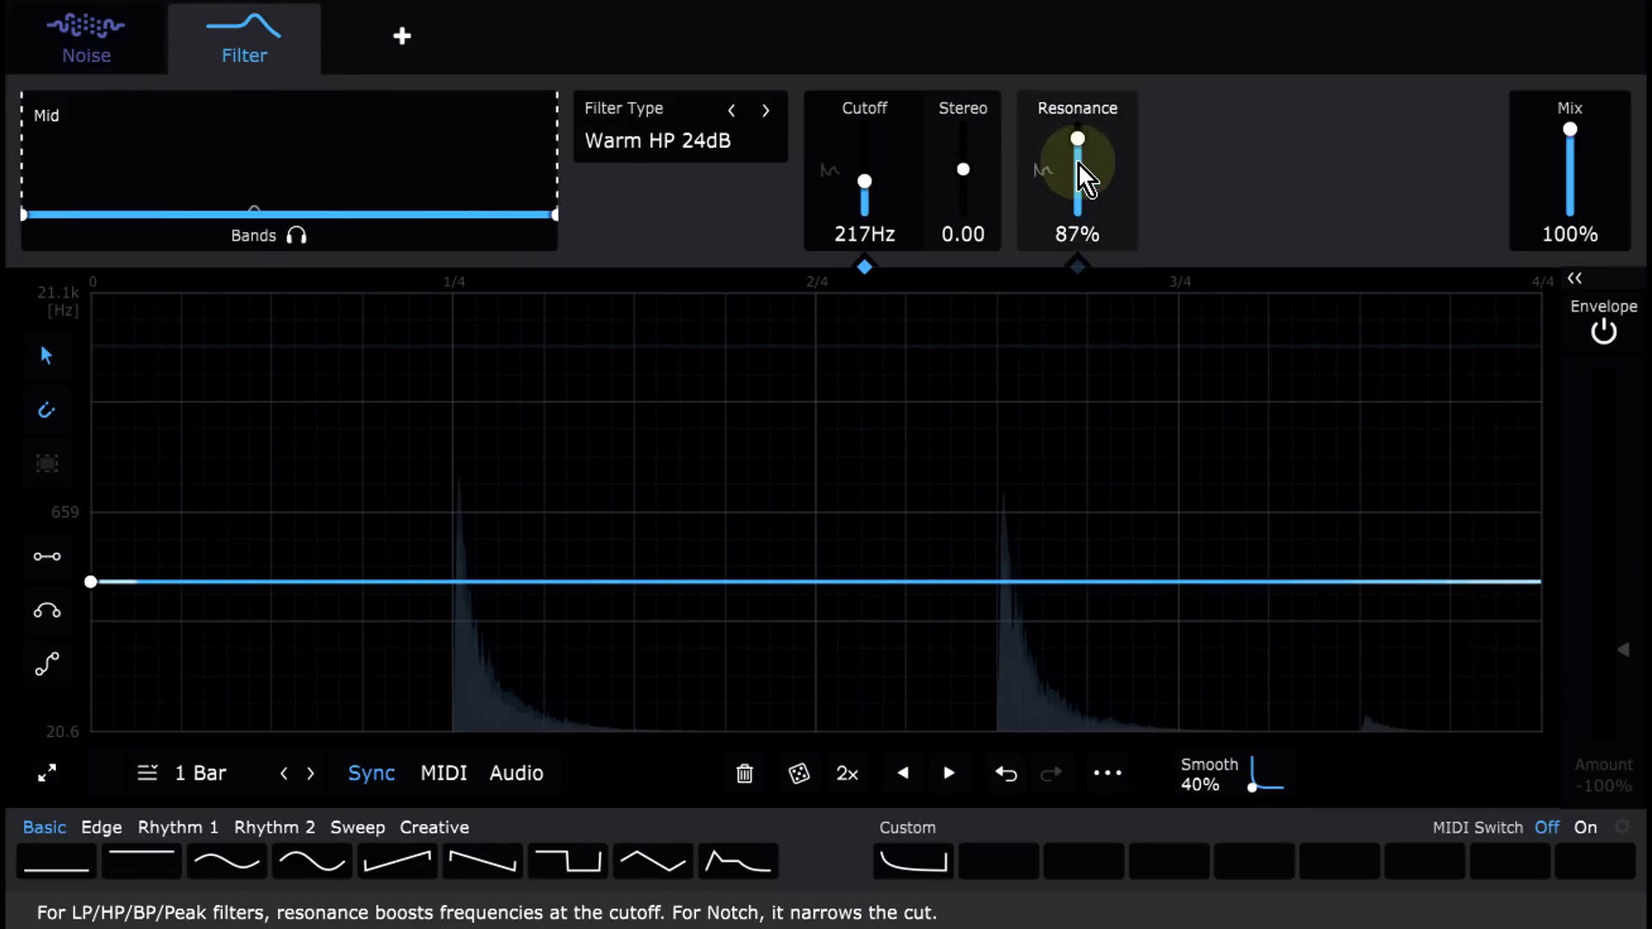
Step: Enable Noise Only in the Noise shaper and set the noise low-pass cutoff to 10.5 kHz
{"action": "left_click", "coordinate": [109, 69]}
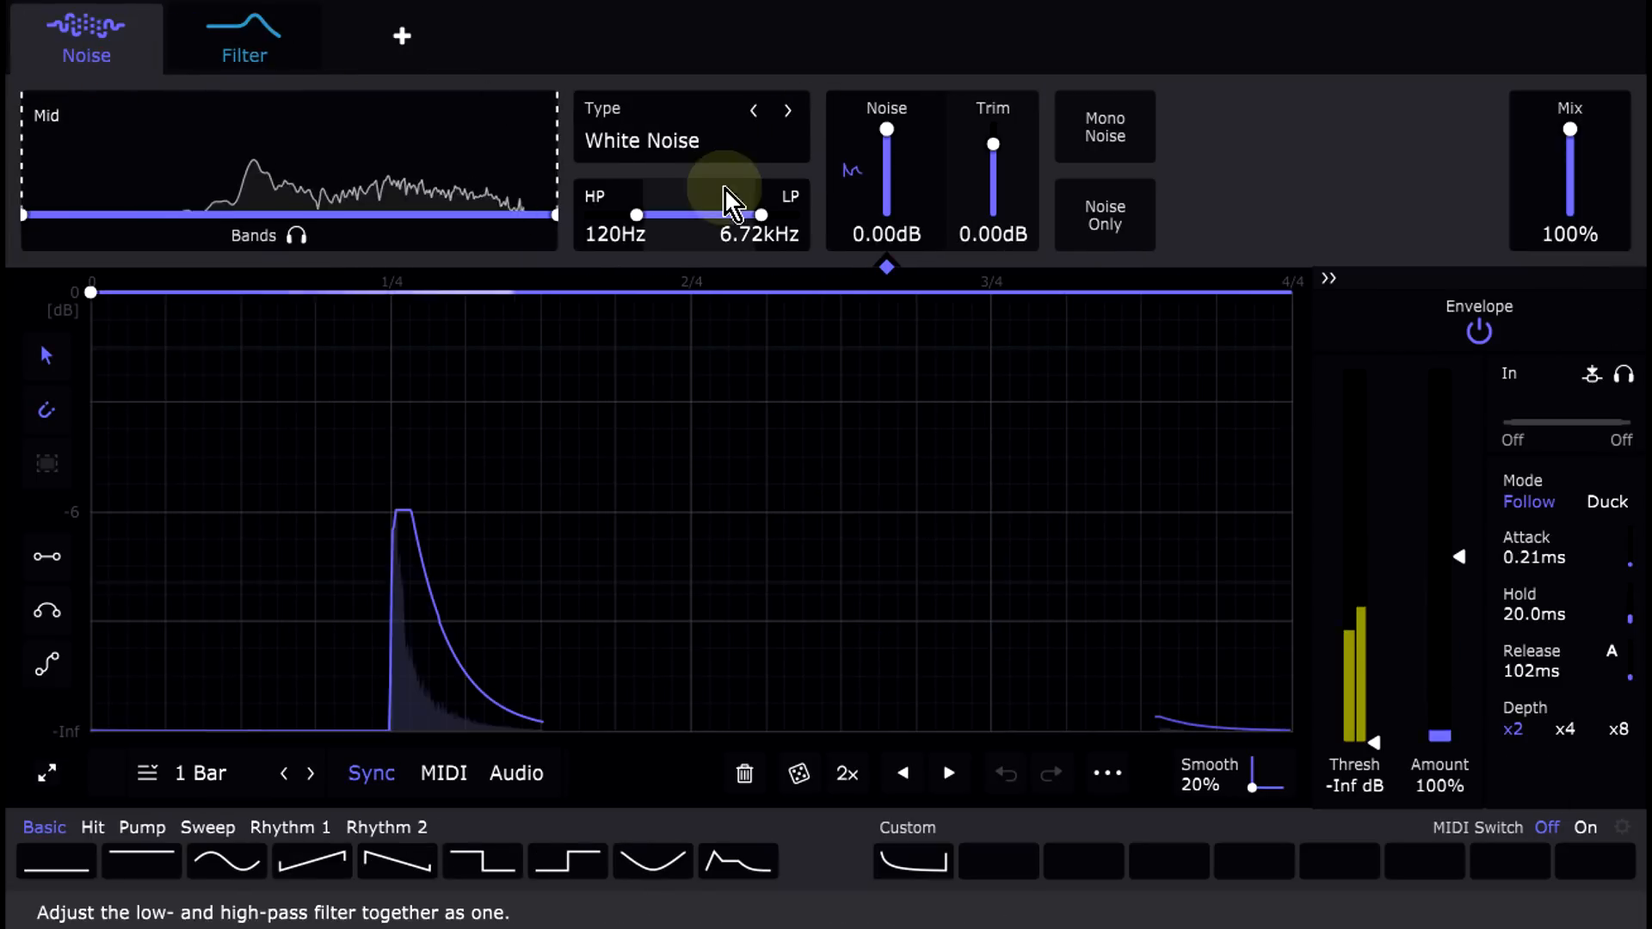
{"action": "left_click", "coordinate": [1111, 223]}
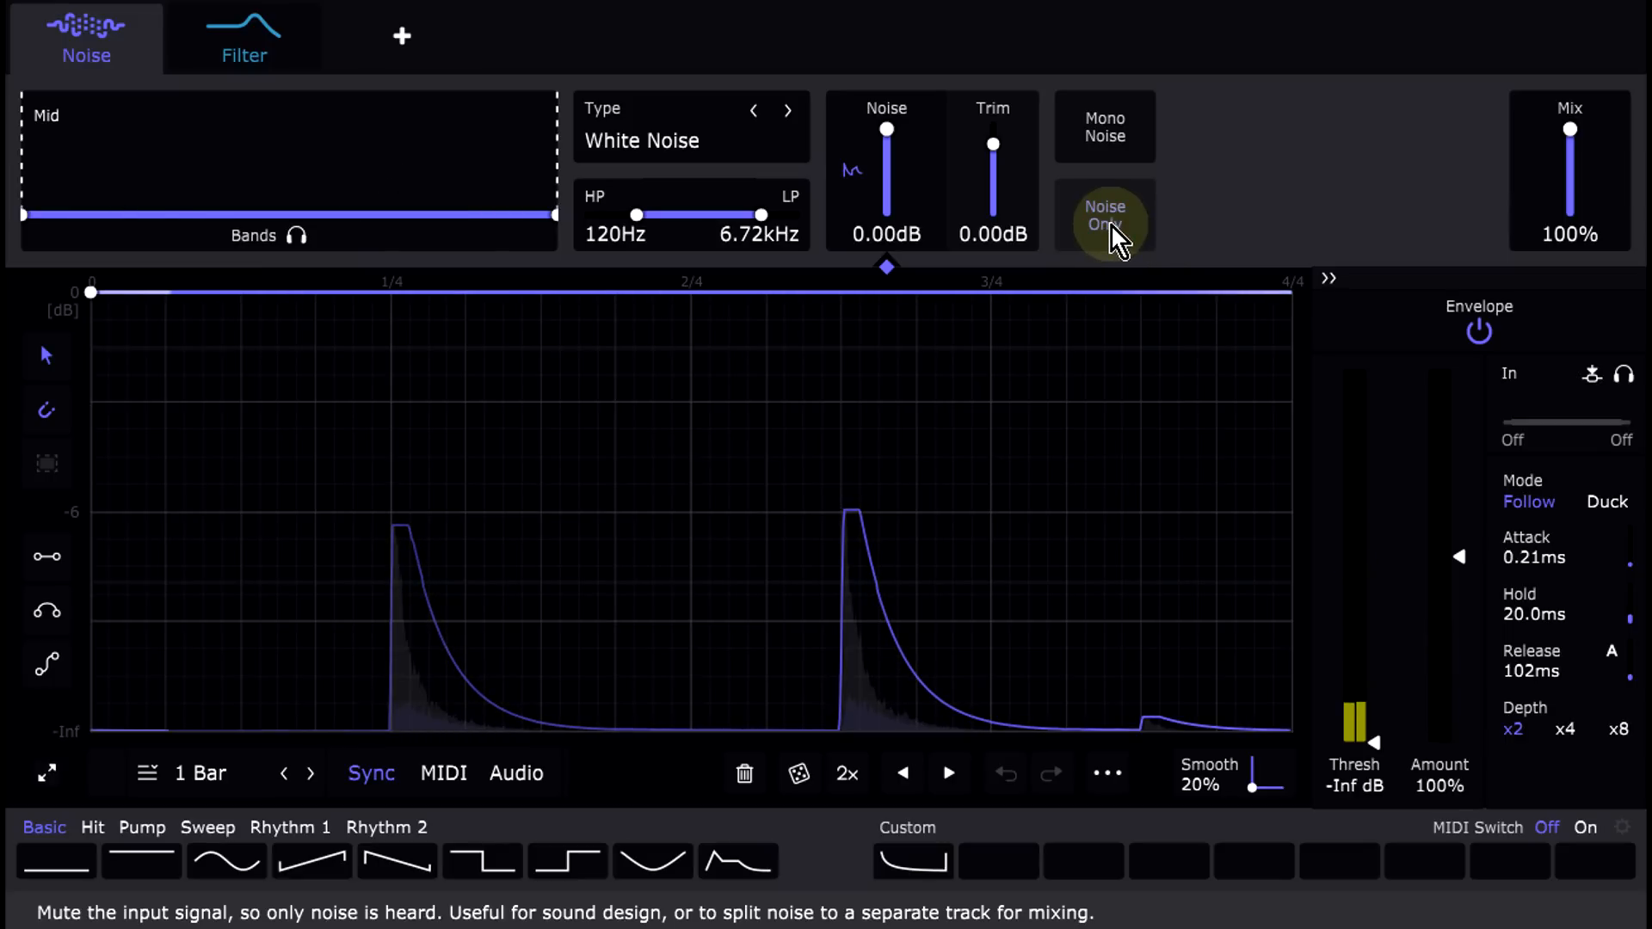
{"action": "left_click_drag", "start_coordinate": [761, 215], "coordinate": [774, 214]}
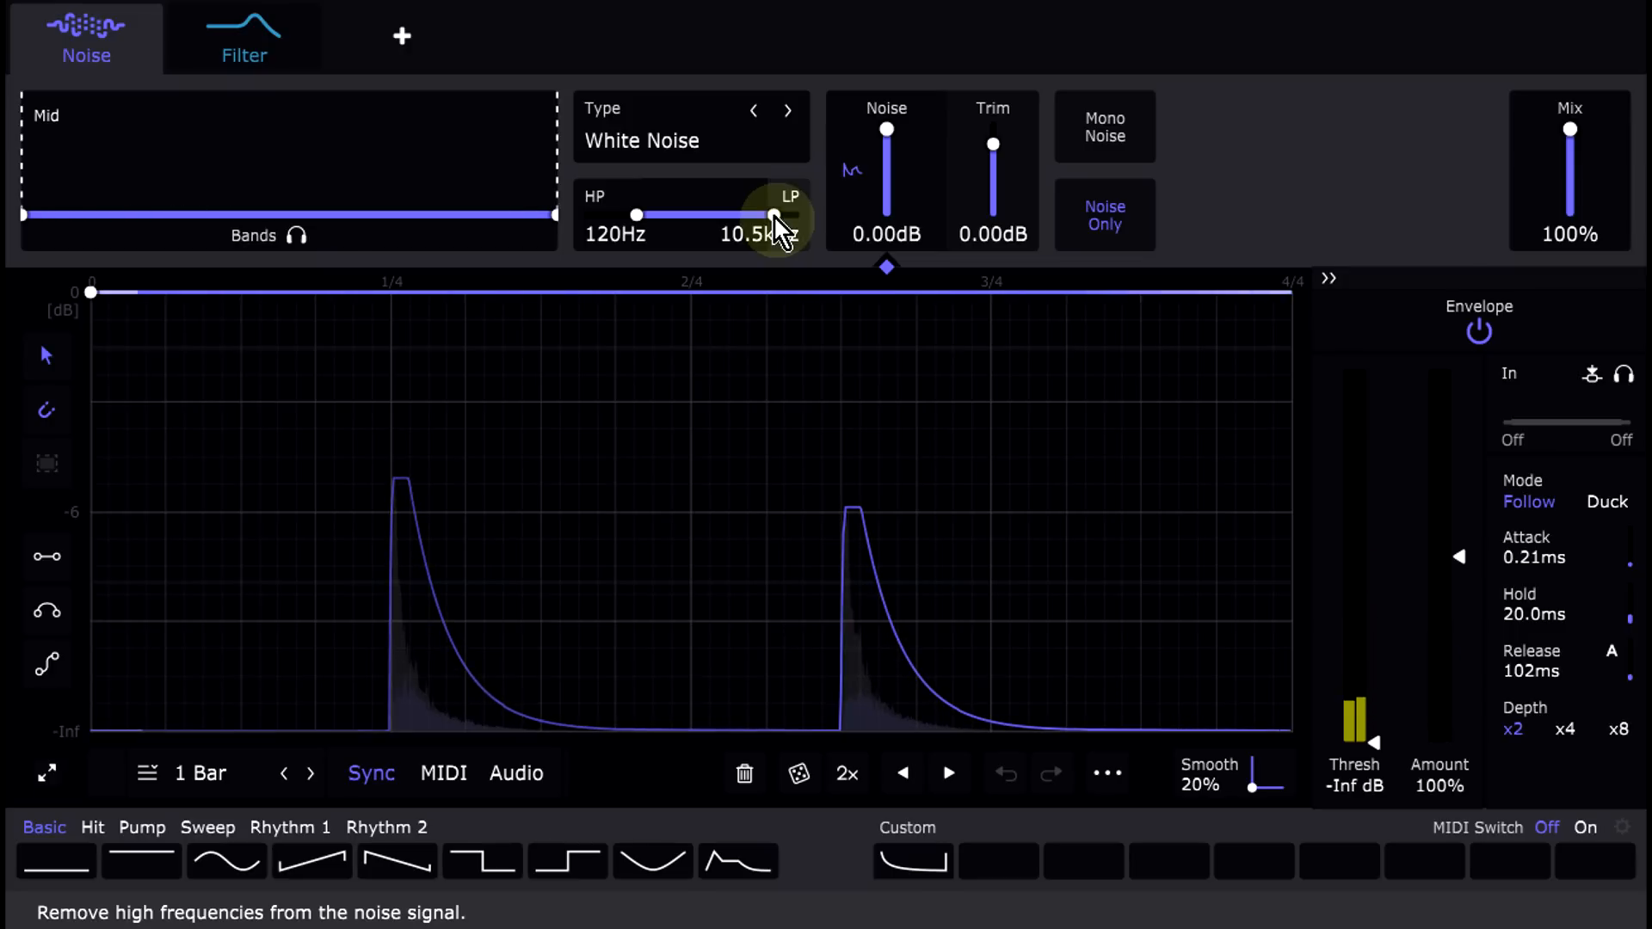
Step: Turn off the Noise shaper's Envelope and drive the noise level with an audio-triggered LFO using the stored Custom decay wave
{"action": "left_click", "coordinate": [1479, 334]}
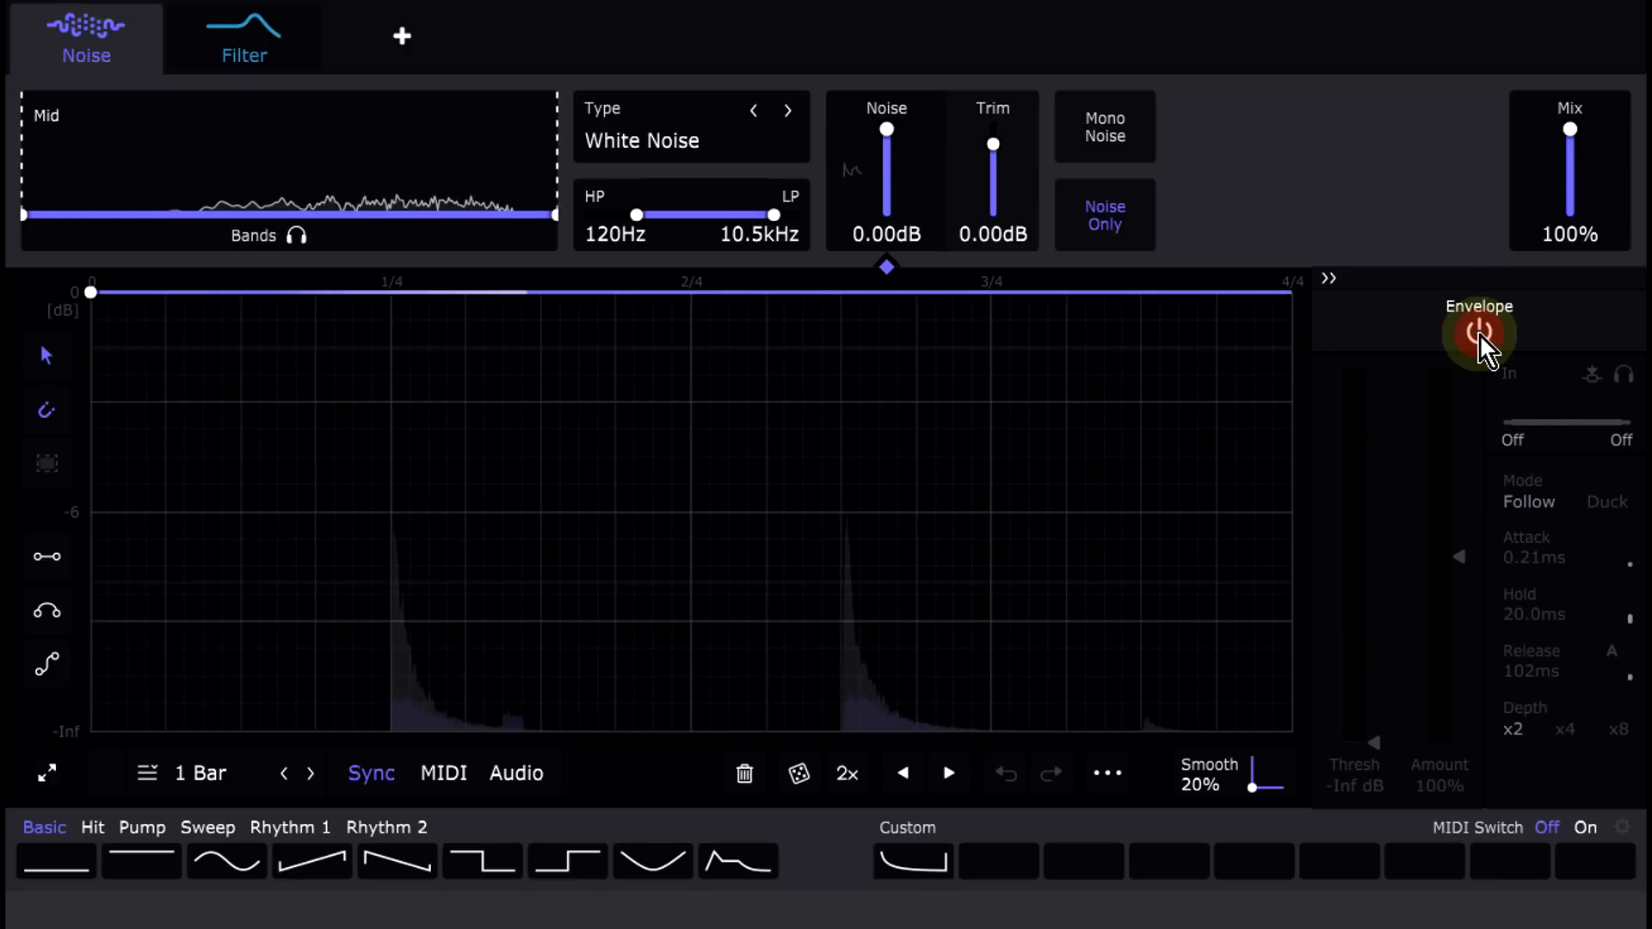
{"action": "left_click", "coordinate": [514, 776]}
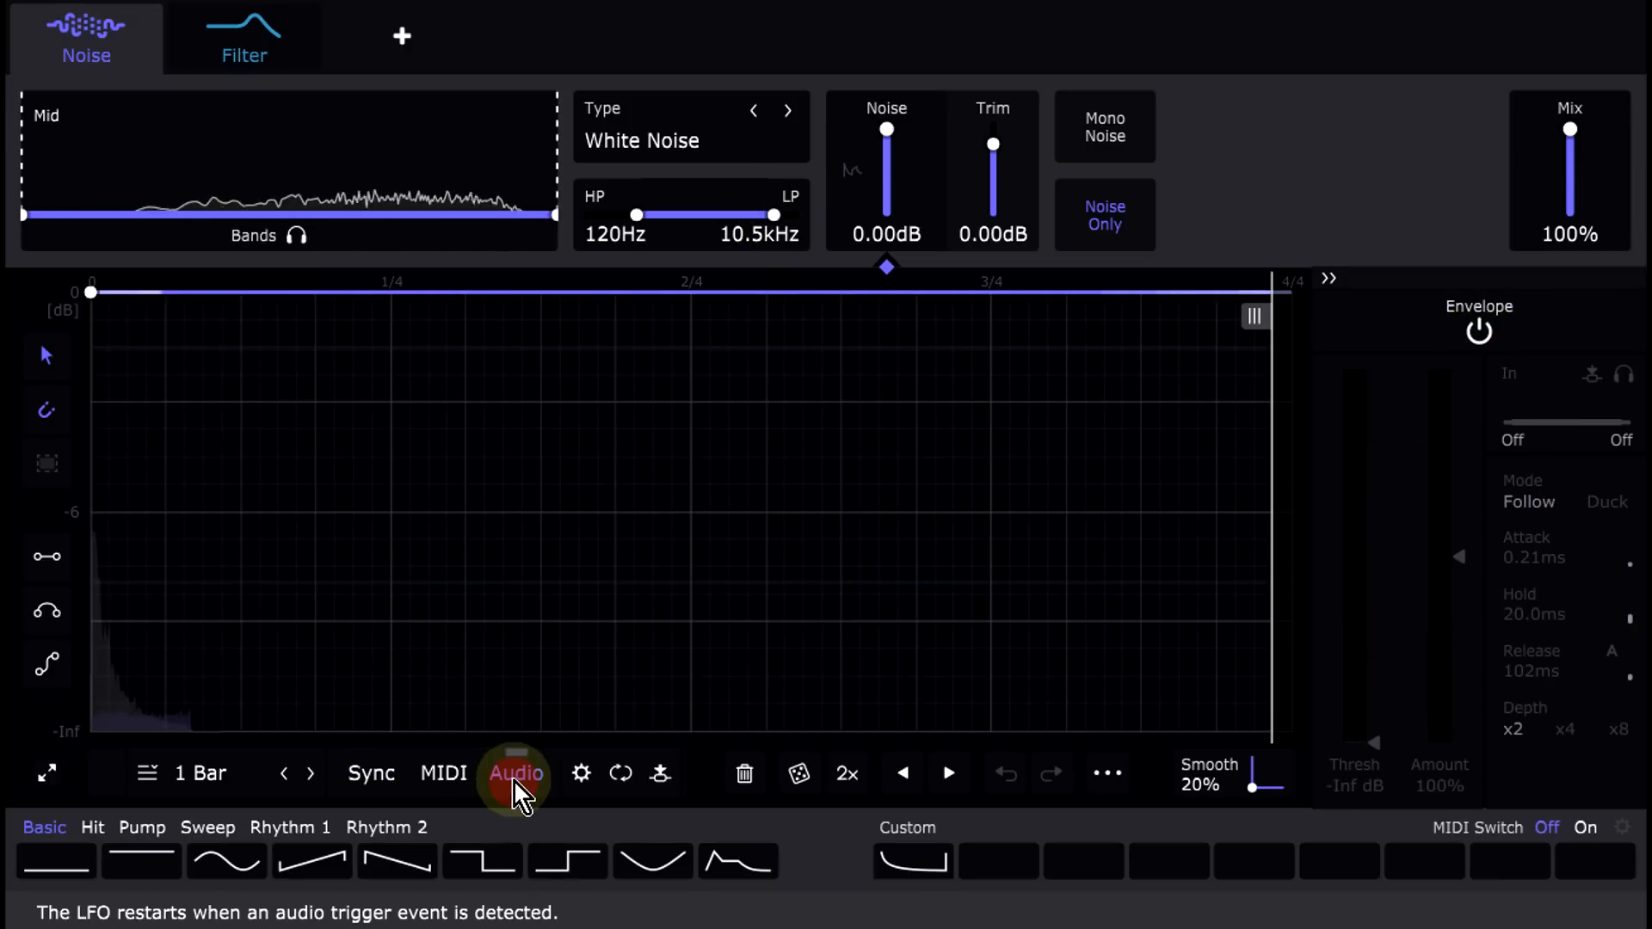
{"action": "left_click", "coordinate": [913, 856]}
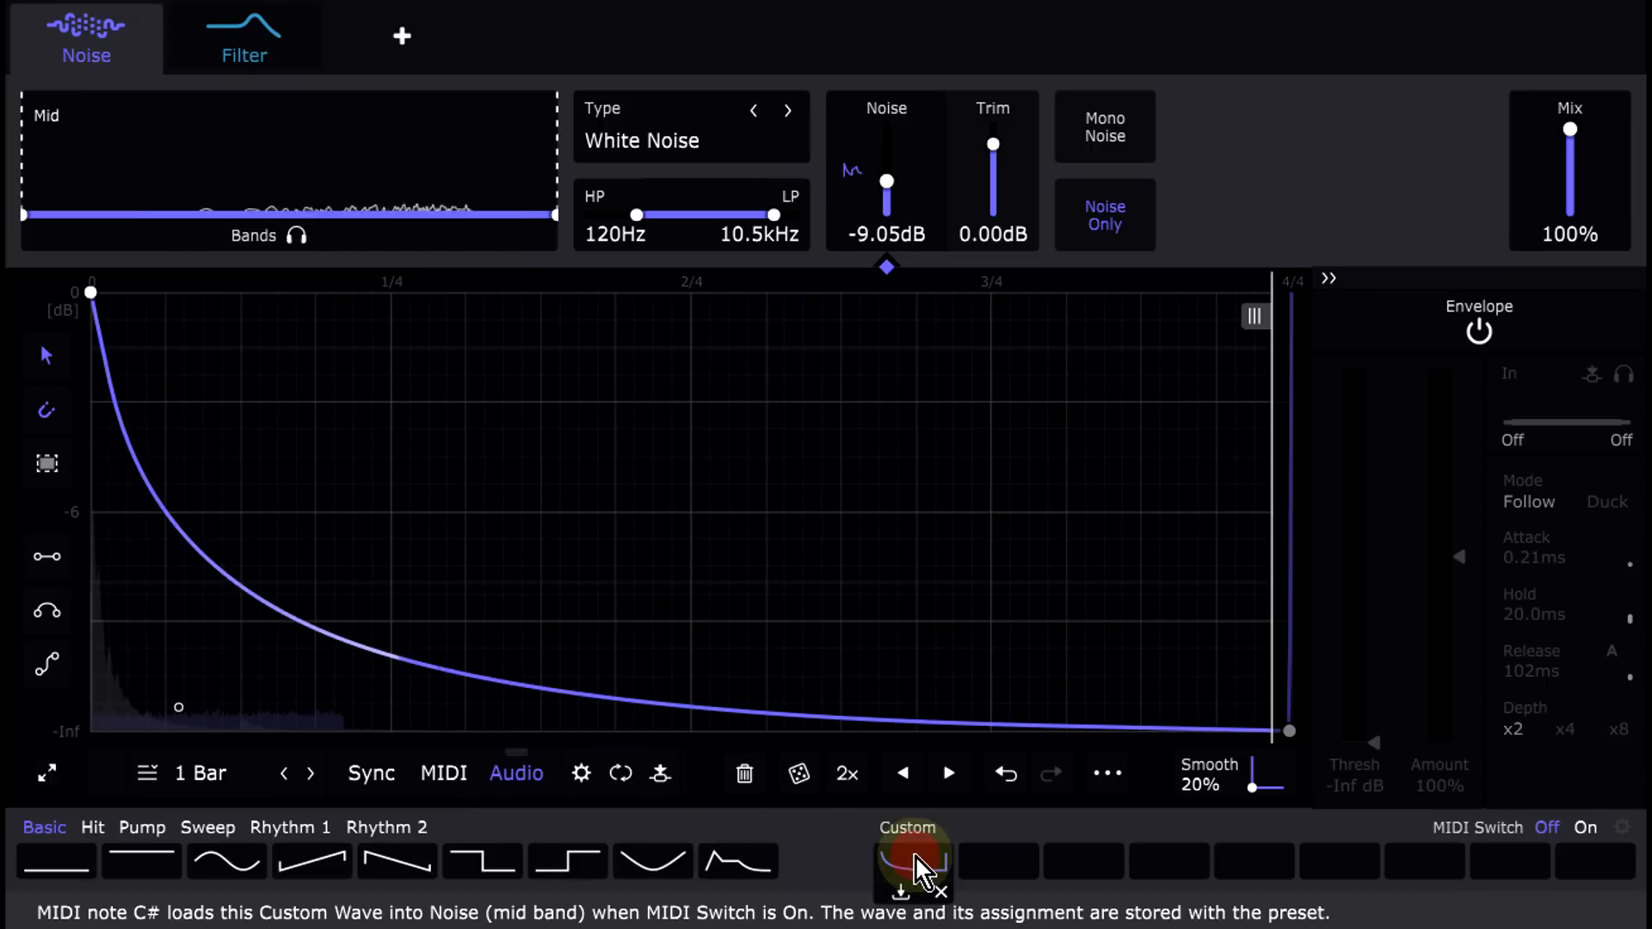
Step: Set the noise LFO length to 1/4 and bend the decay curve steeper
{"action": "left_click", "coordinate": [283, 774]}
{"action": "left_click", "coordinate": [283, 773]}
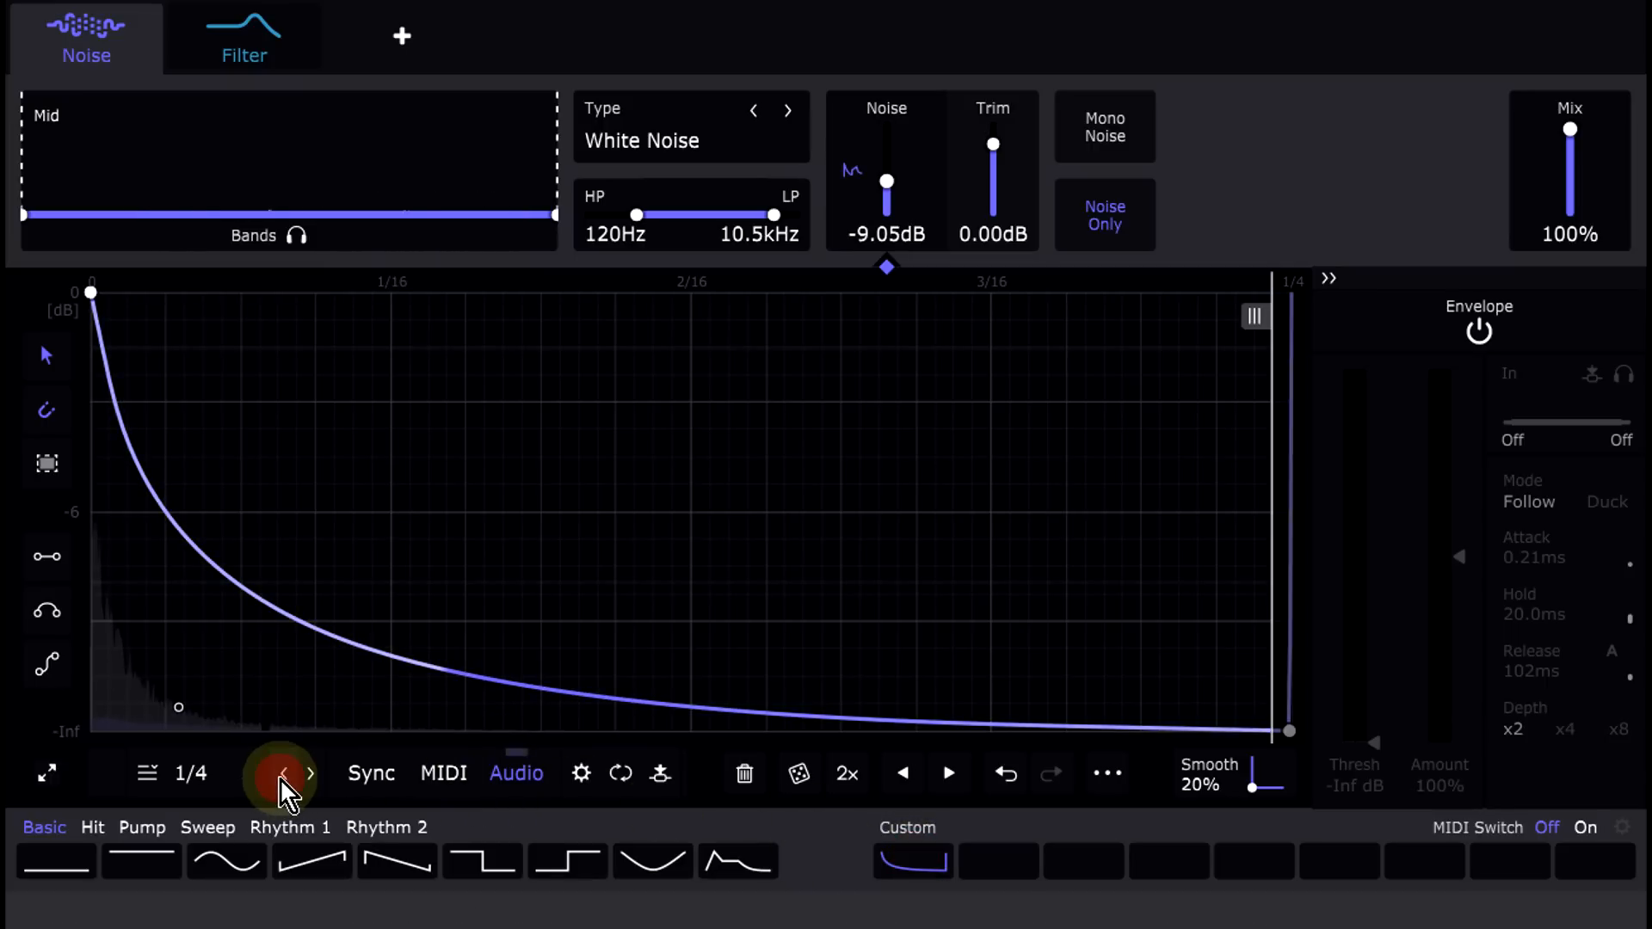
{"action": "left_click_drag", "start_coordinate": [179, 703], "coordinate": [147, 731]}
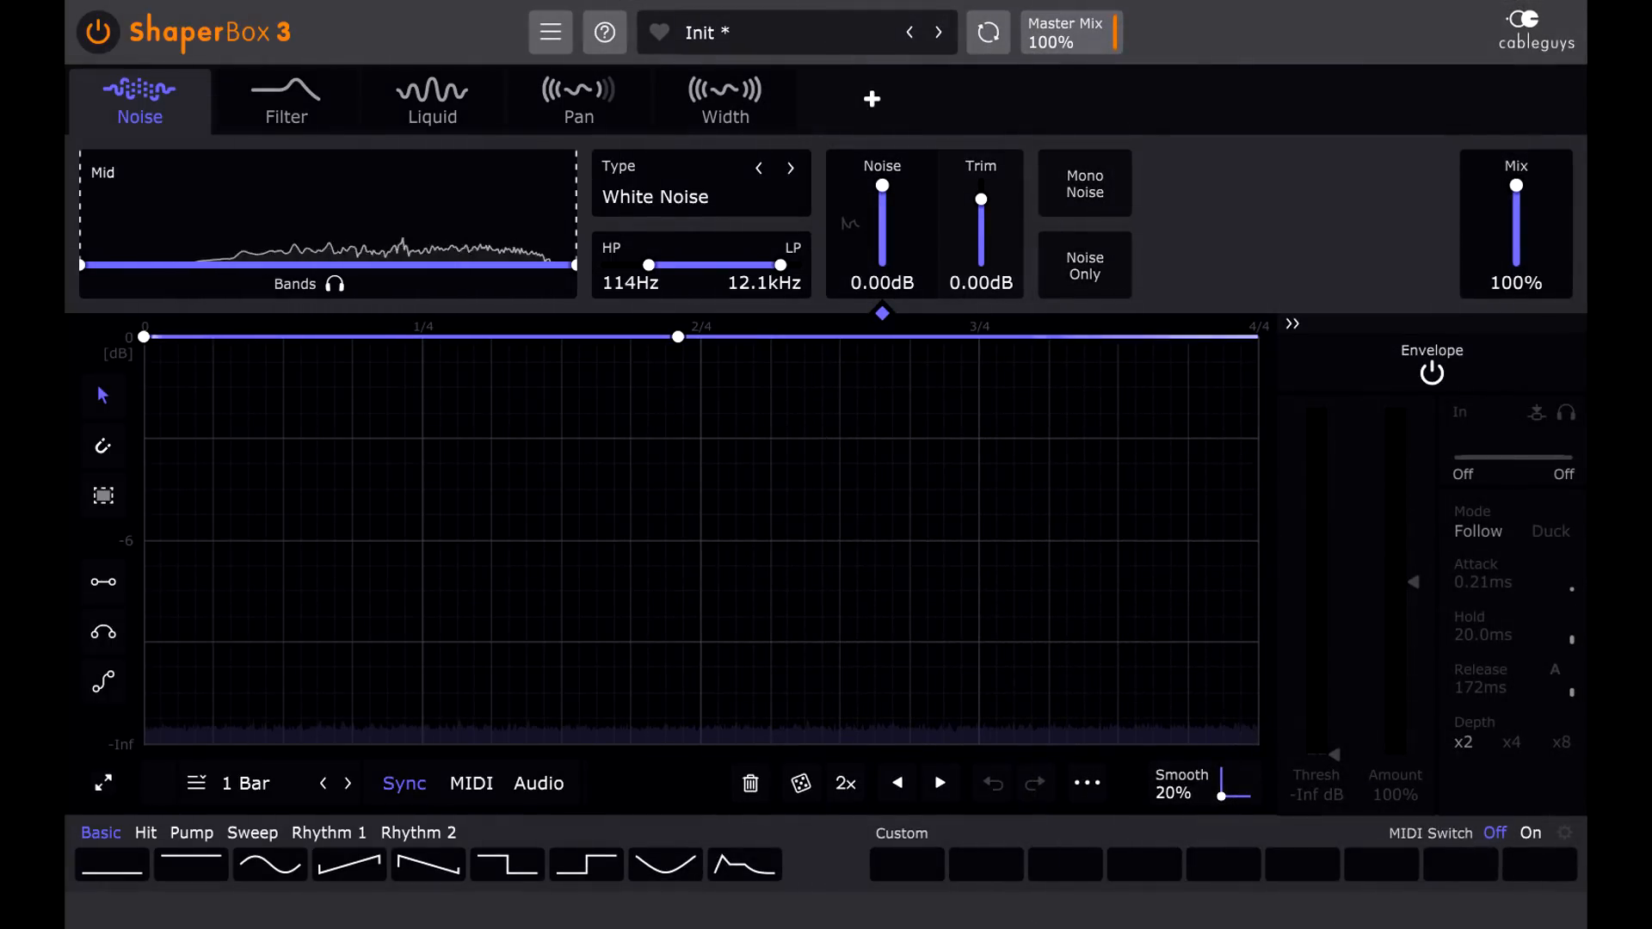
Step: Change the noise type from the Rough group to Fuzz Crush, and switch on to Subtle Flange
{"action": "left_click", "coordinate": [691, 199]}
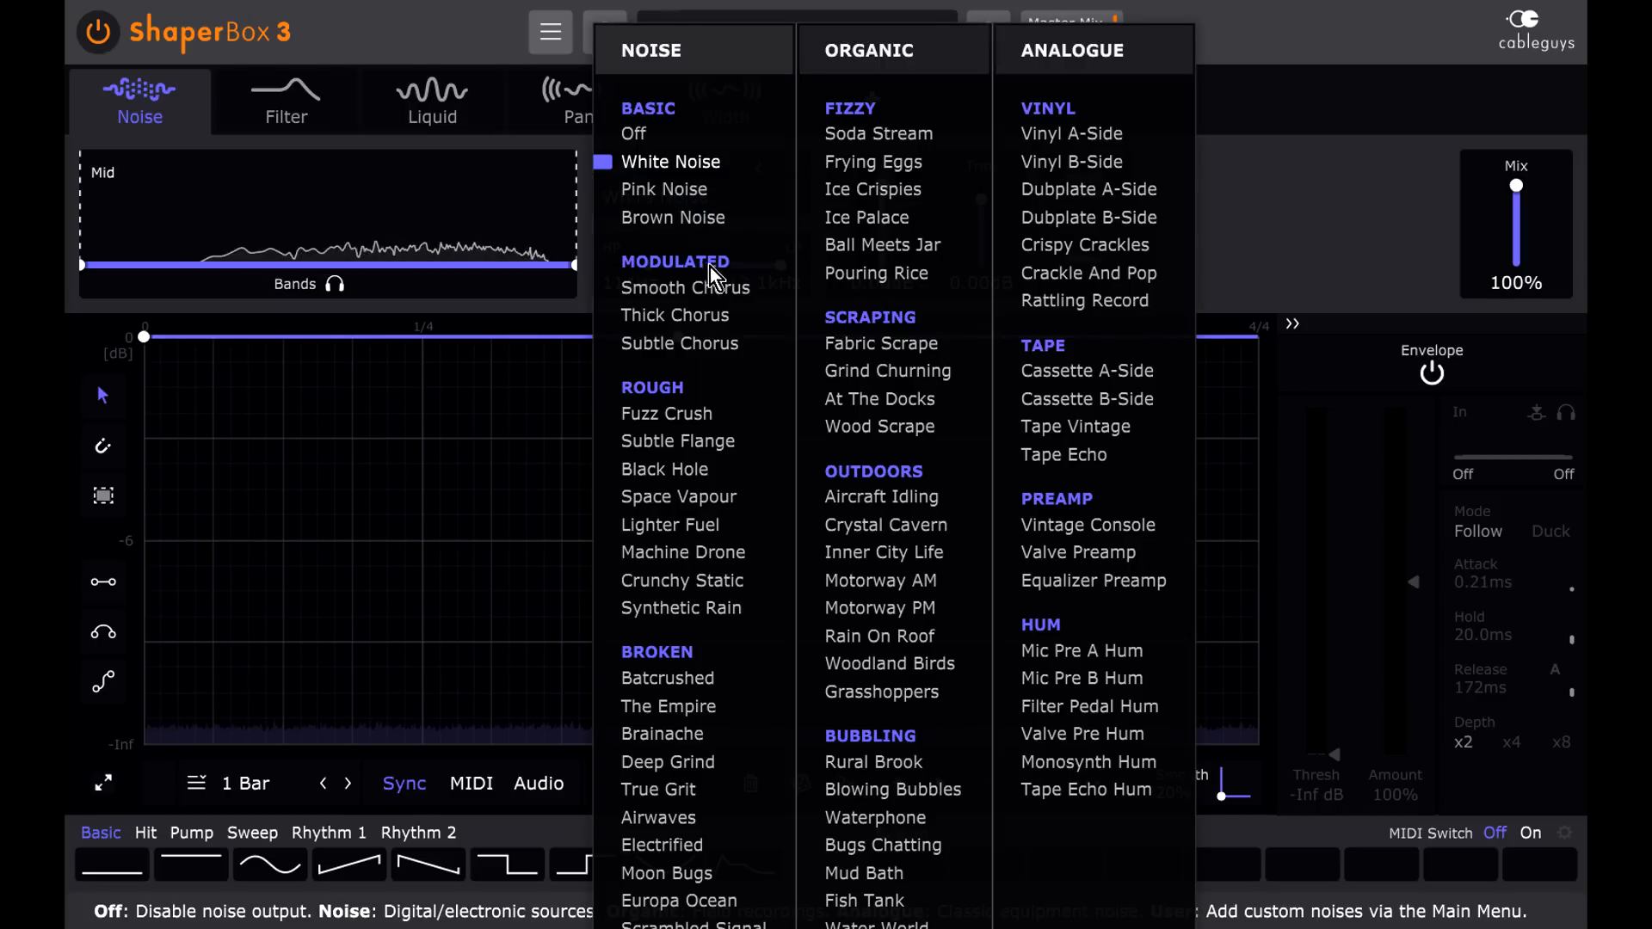
{"action": "left_click", "coordinate": [729, 414]}
{"action": "left_click", "coordinate": [789, 175]}
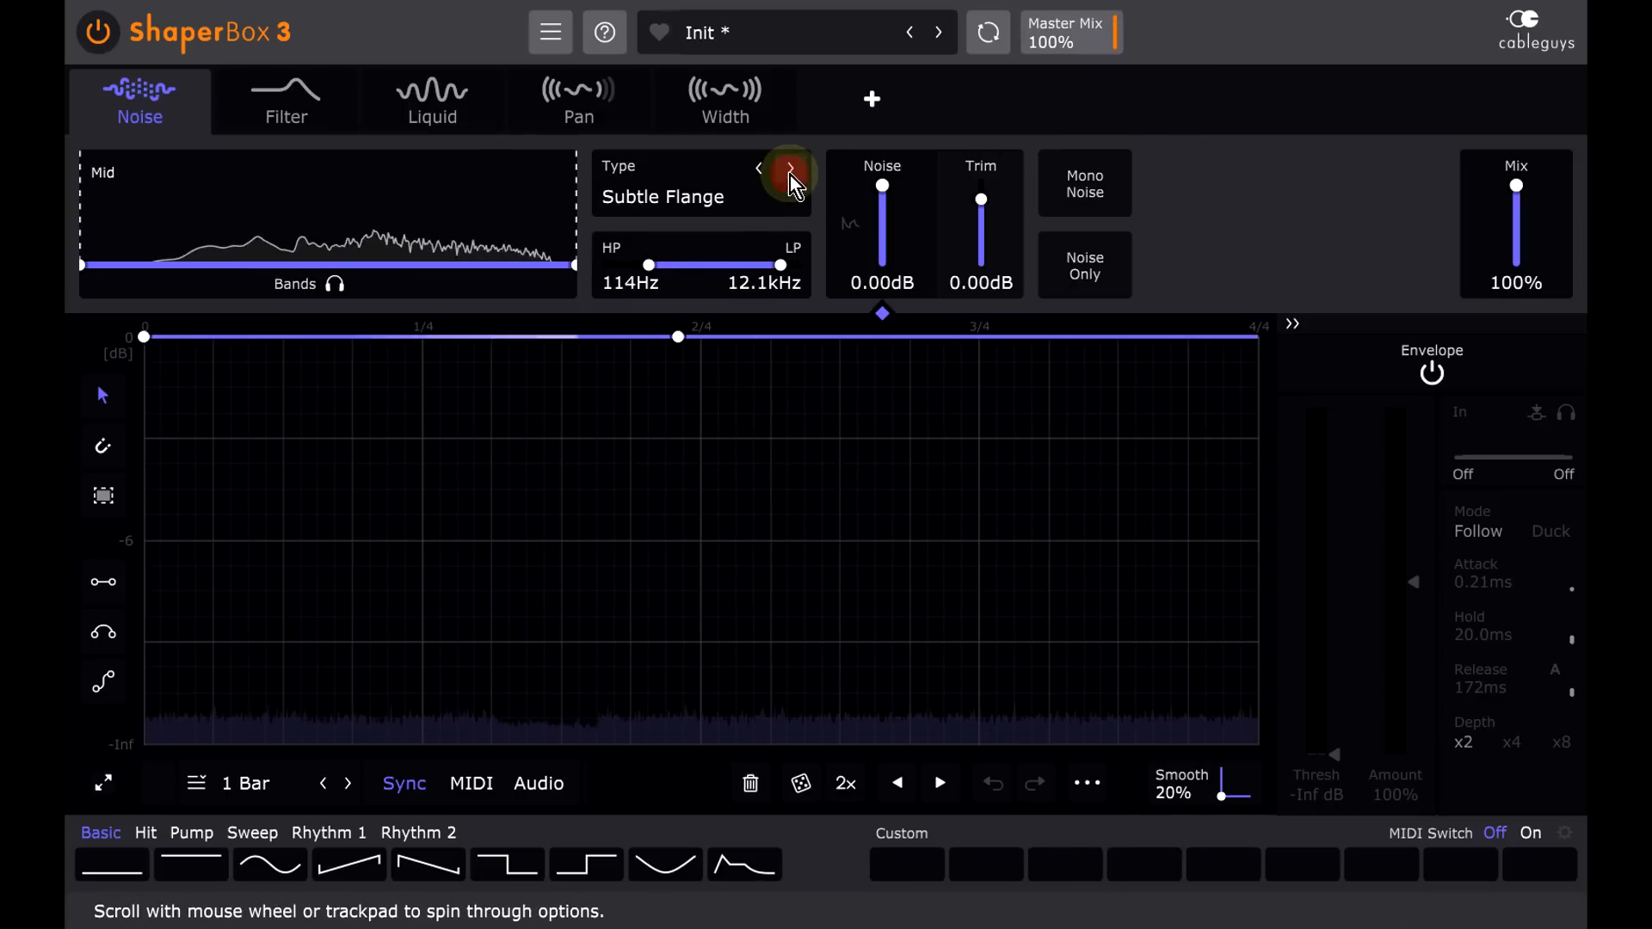
Step: Try the Black Hole noise type and Motorway AM from the Outdoors group
{"action": "left_click", "coordinate": [790, 175]}
{"action": "left_click", "coordinate": [671, 198]}
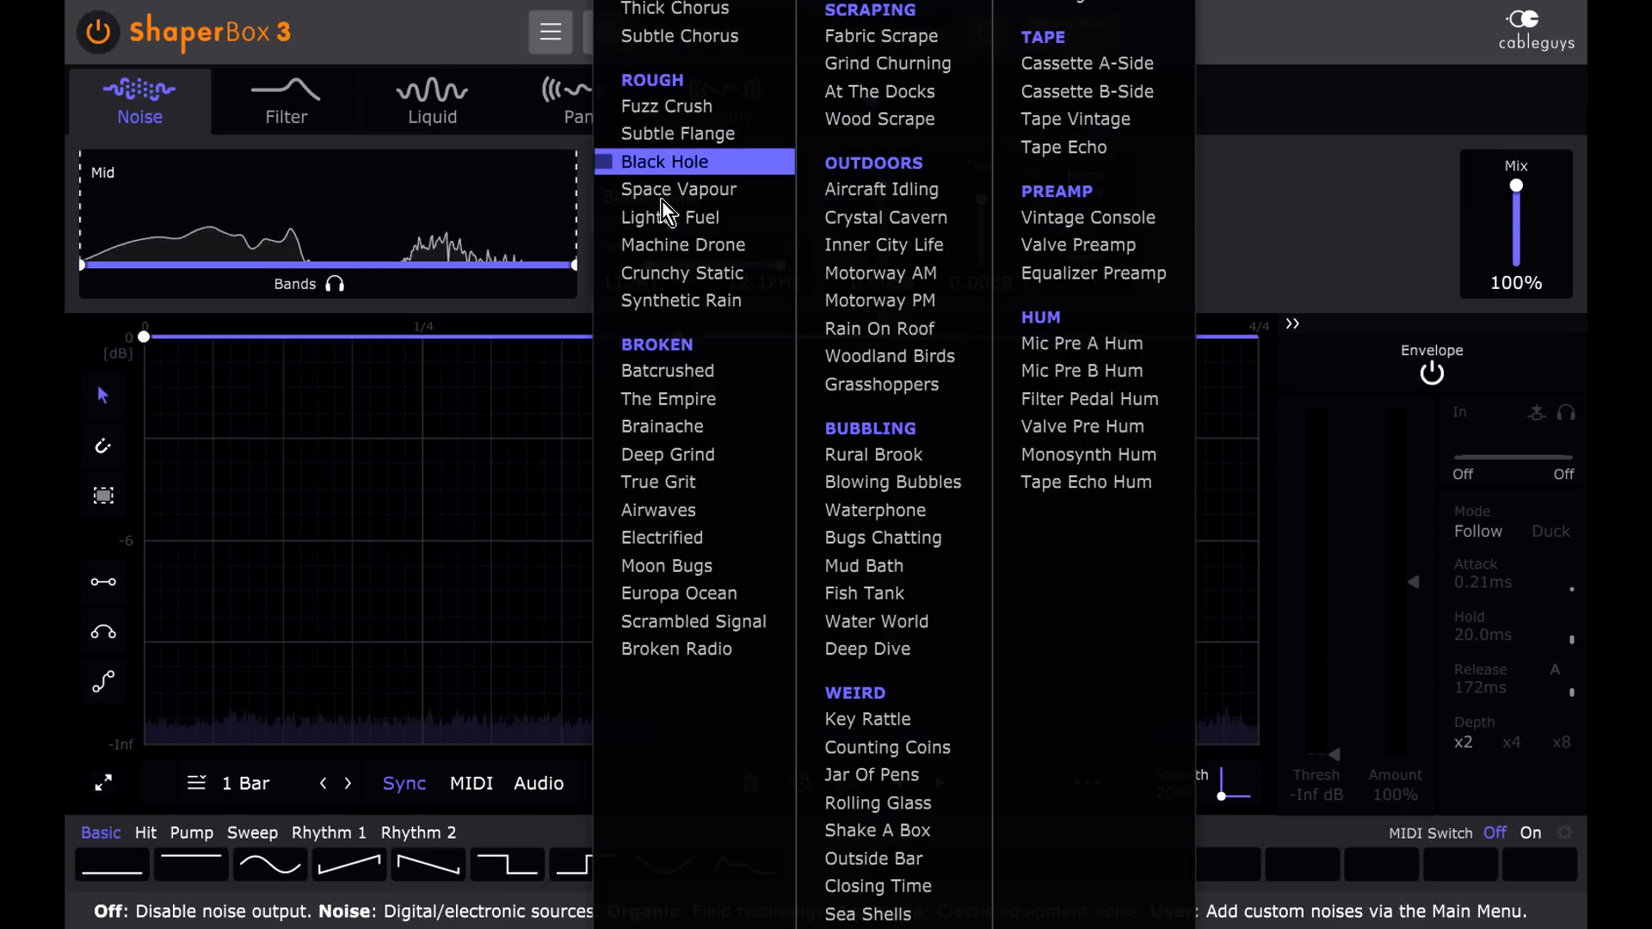
{"action": "left_click", "coordinate": [859, 272]}
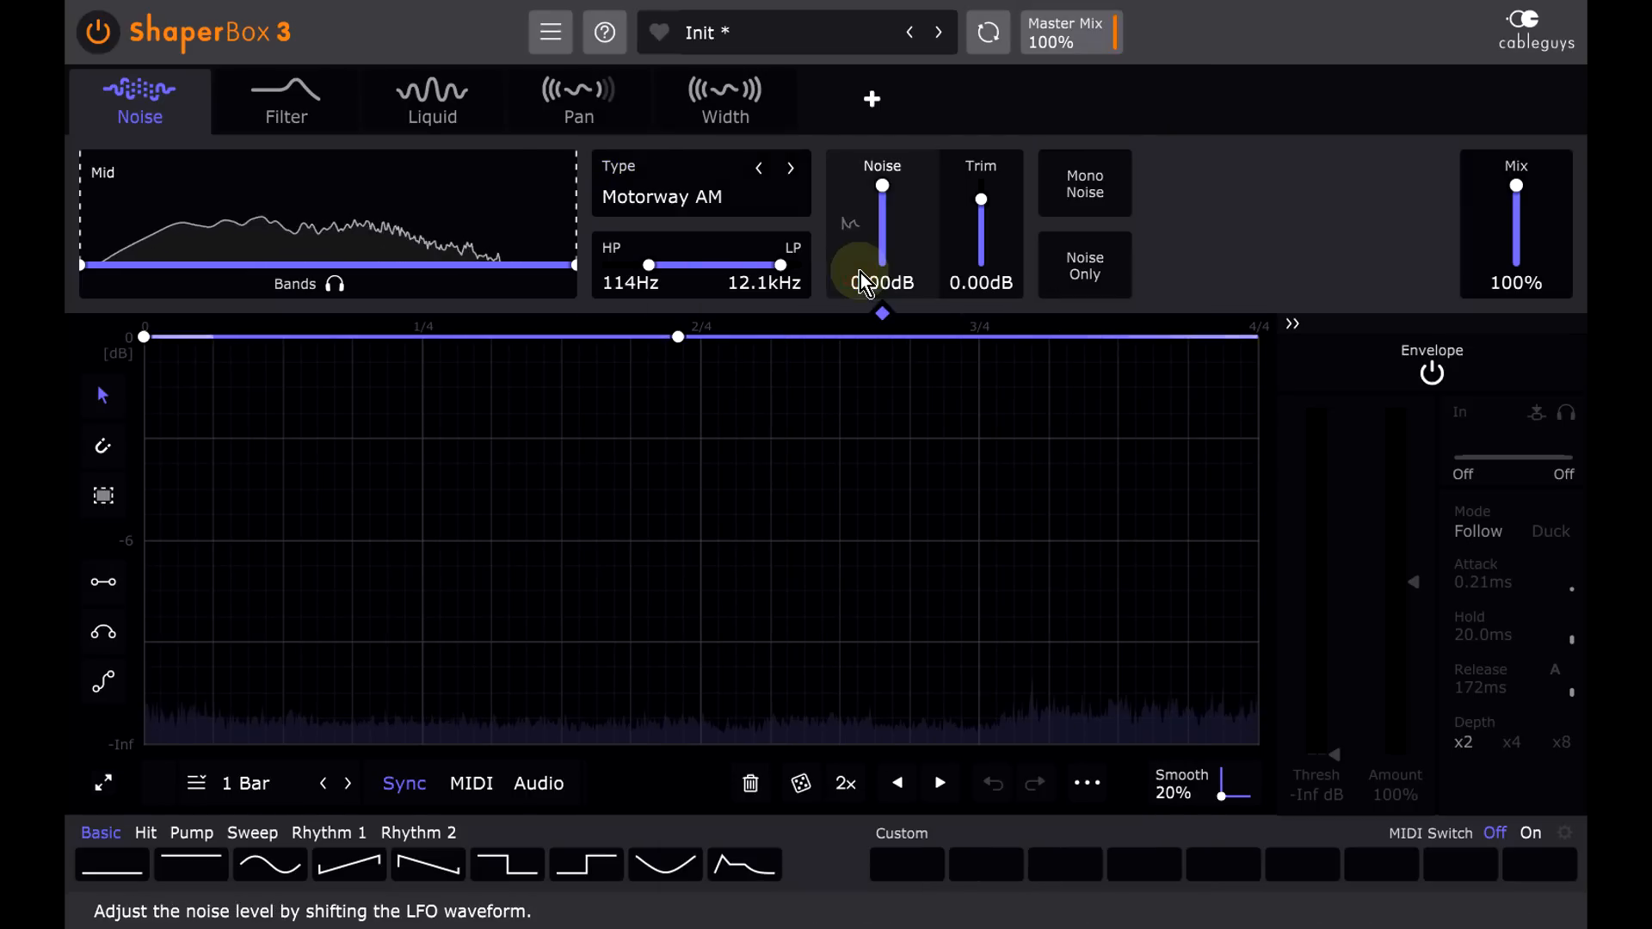
Step: Change the noise type to Rural Brook from the Bubbling group and advance through its neighbours to Bugs Chatting
{"action": "left_click", "coordinate": [684, 201]}
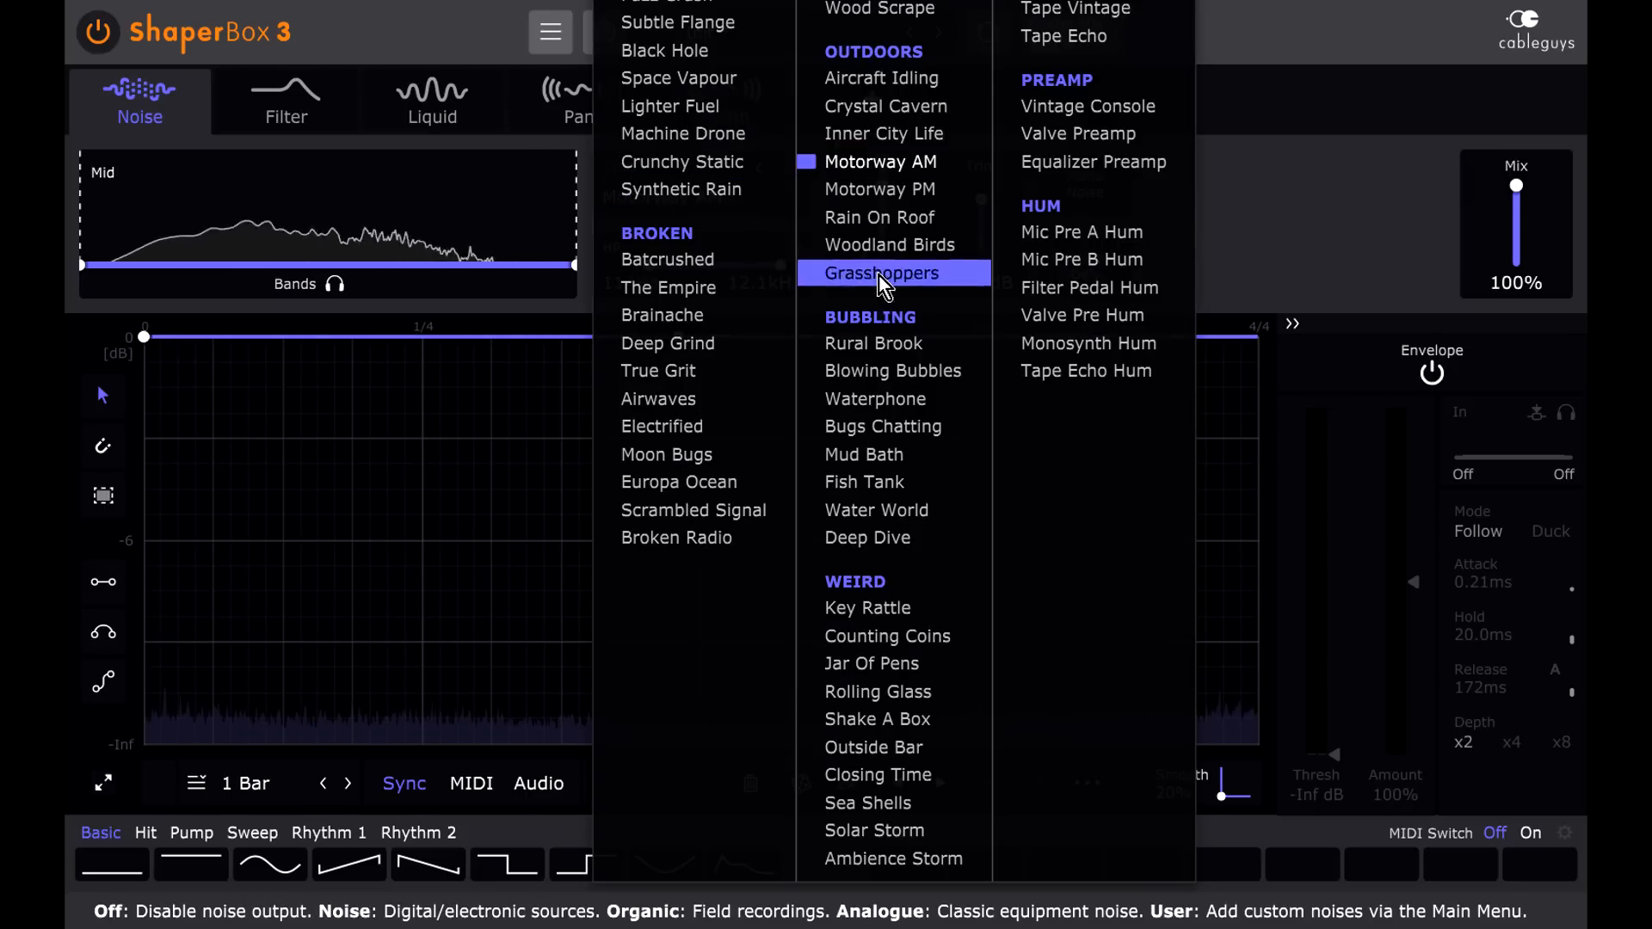
{"action": "left_click", "coordinate": [920, 344]}
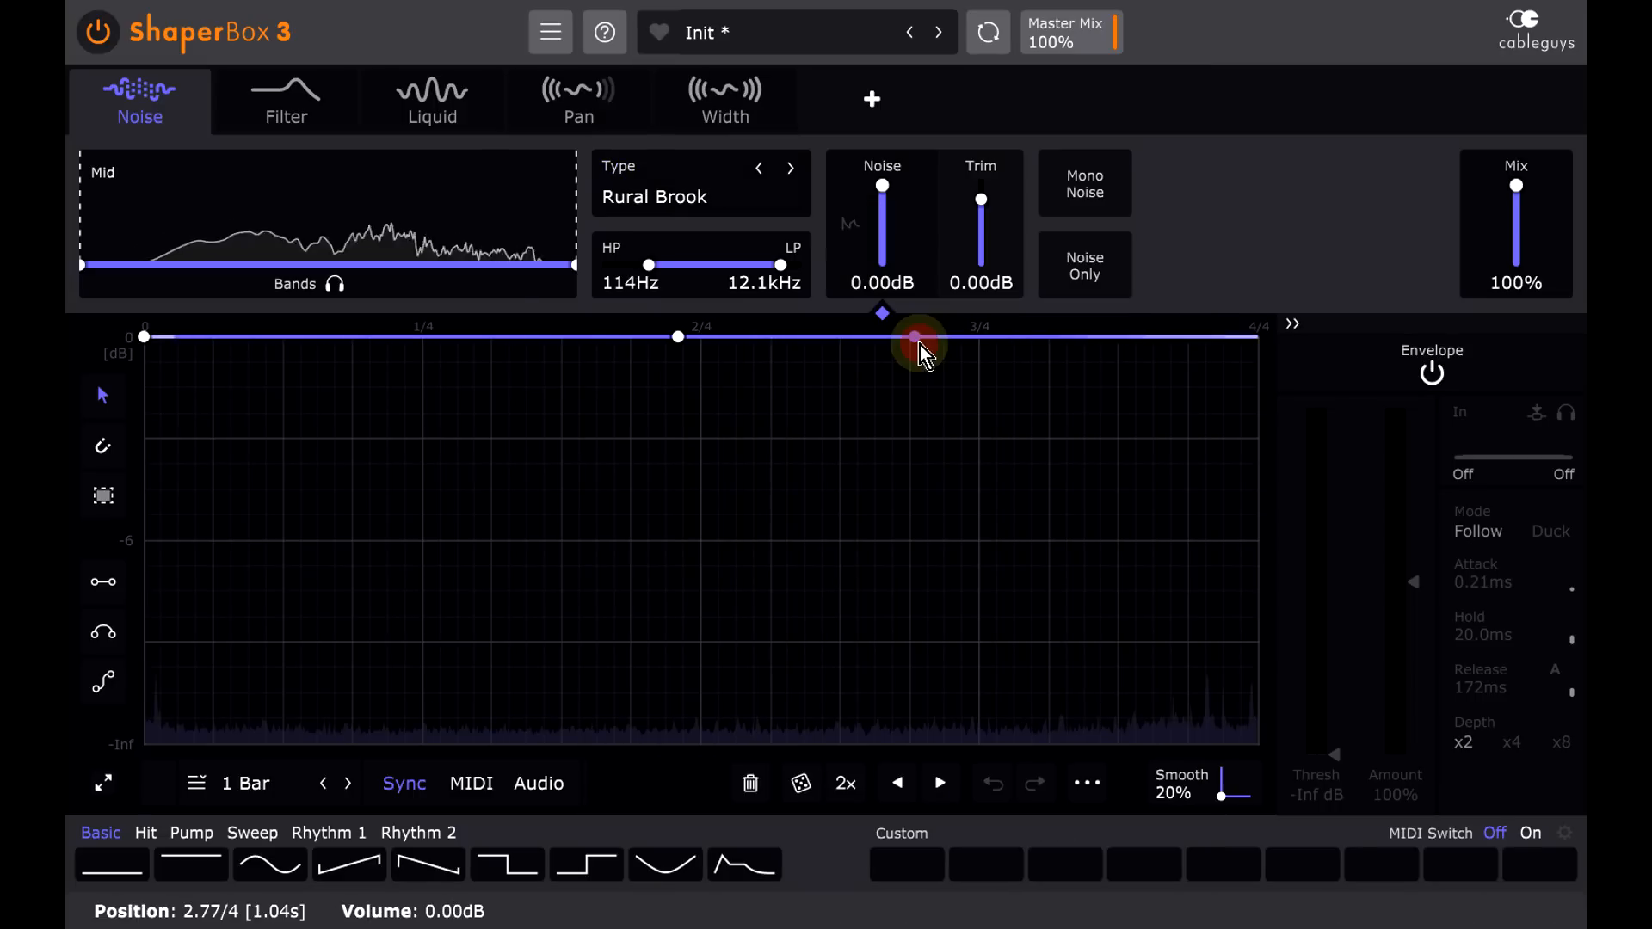
{"action": "left_click", "coordinate": [790, 169]}
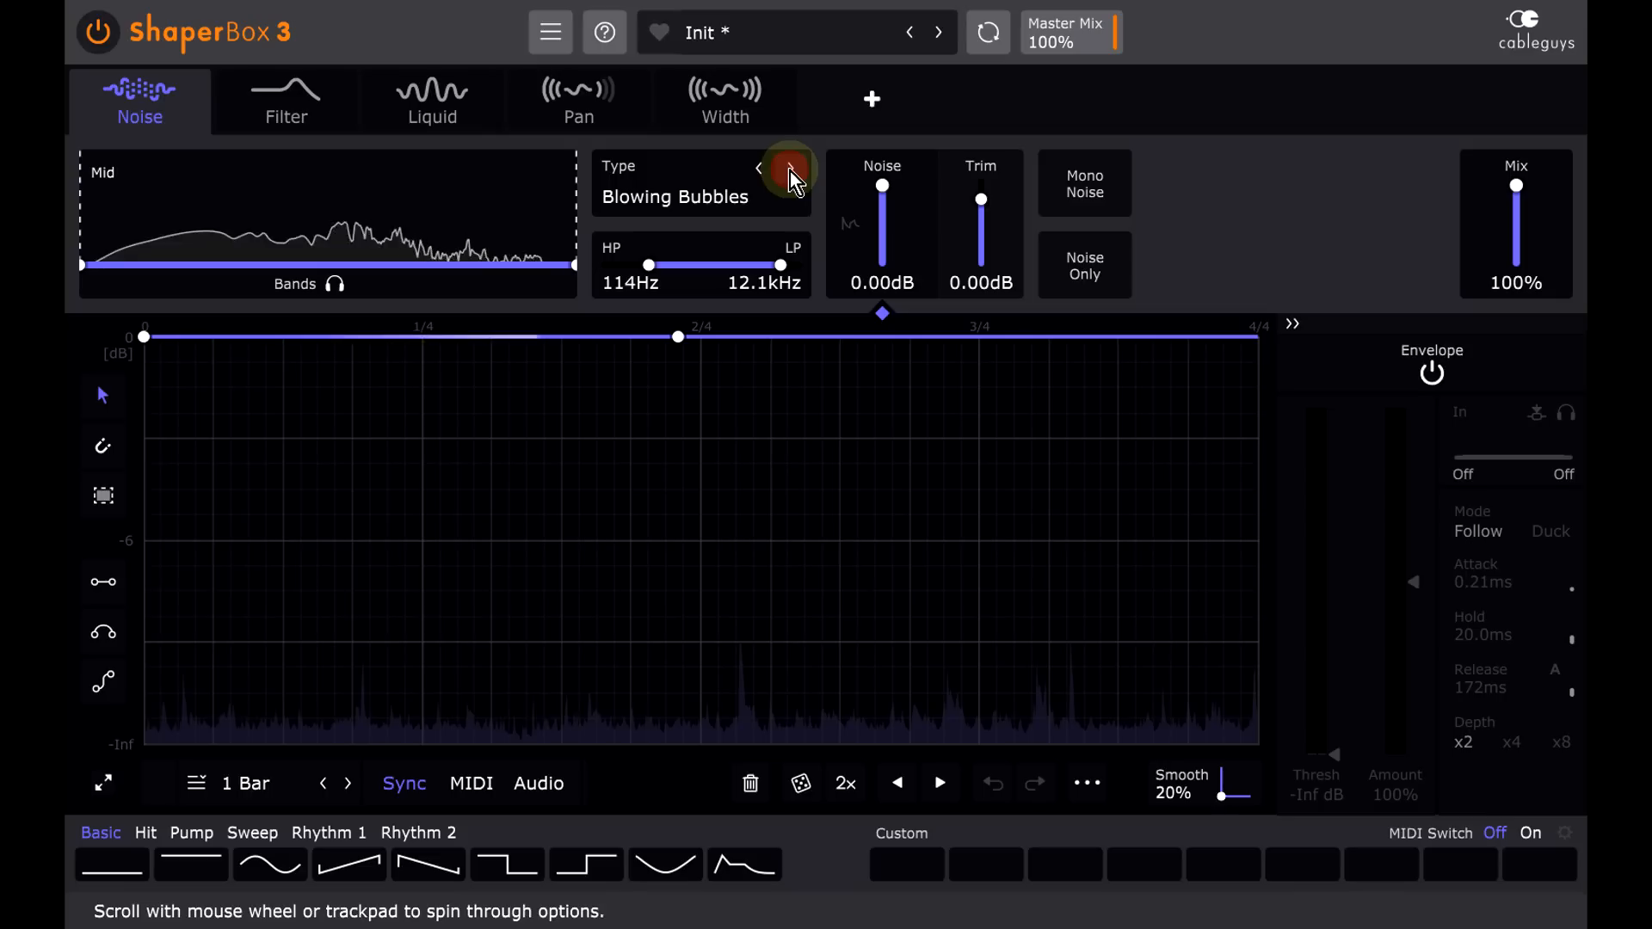
{"action": "left_click", "coordinate": [790, 170]}
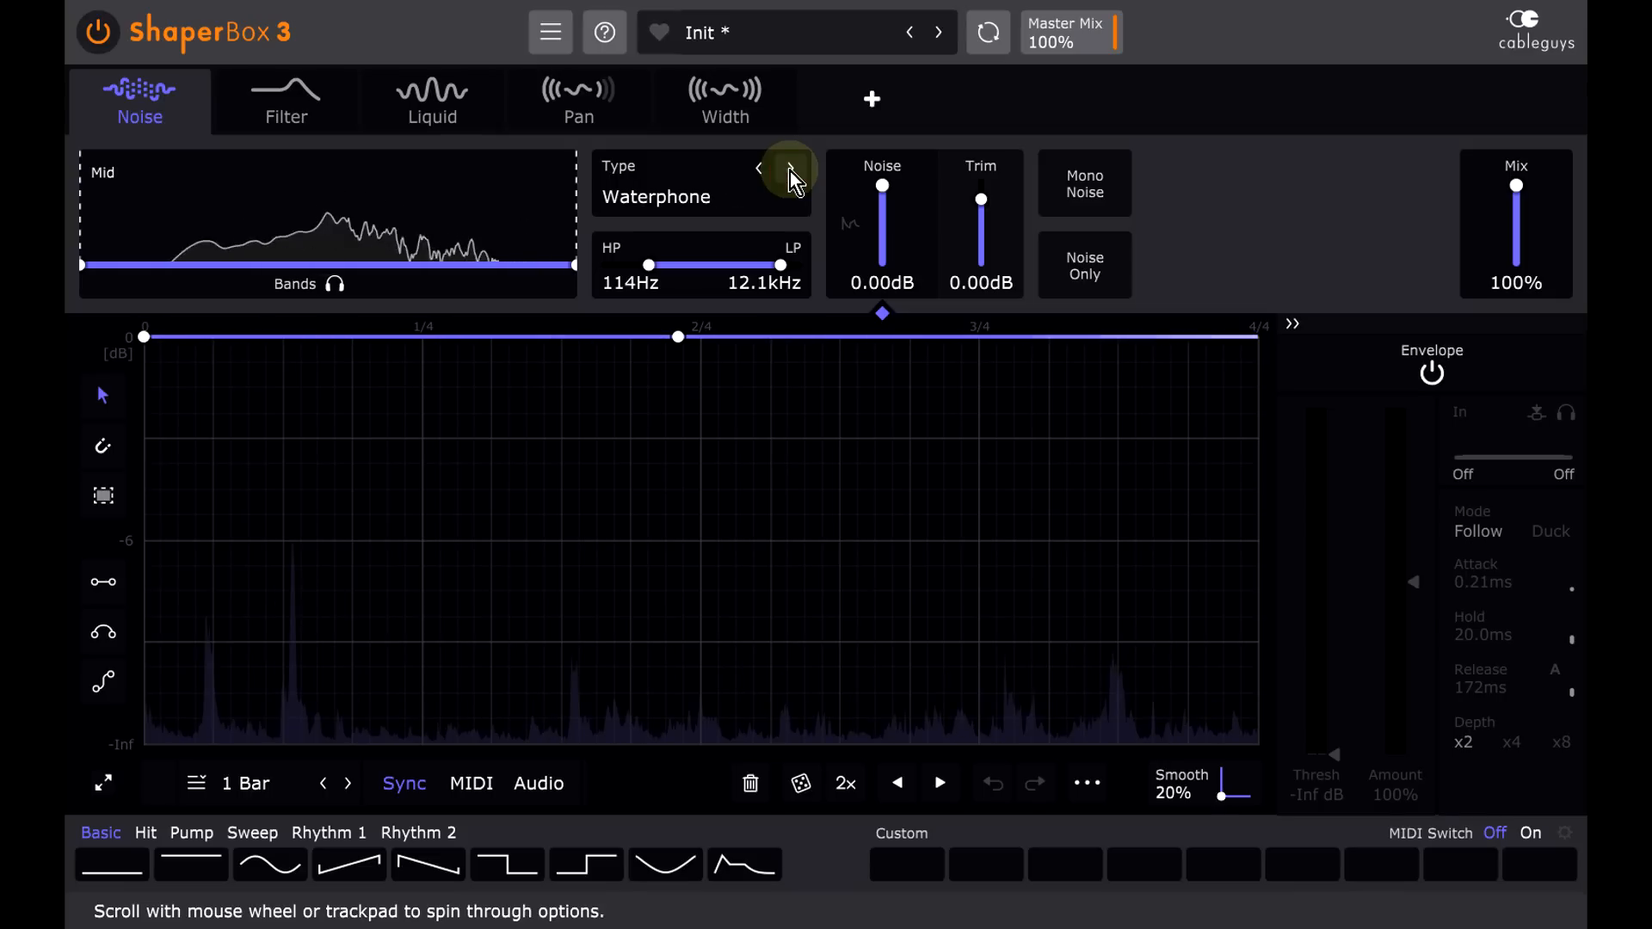
{"action": "left_click", "coordinate": [790, 169]}
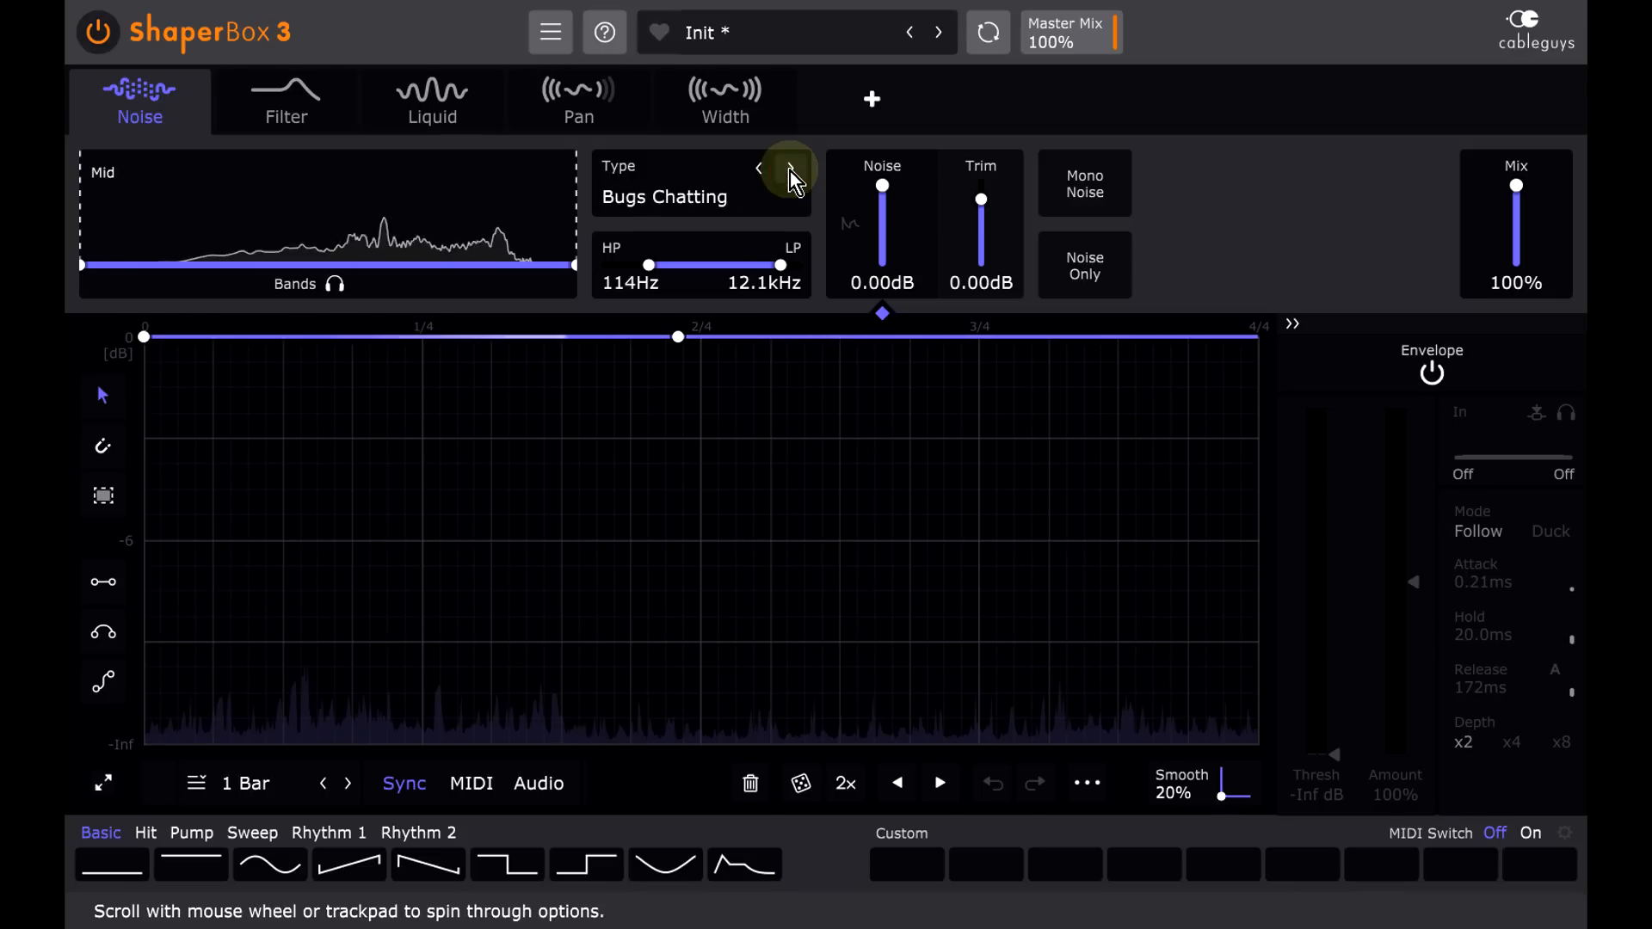
Step: Switch on the Filter, Liquid, Pan and Width shapers alongside the Noise shaper
{"action": "left_click", "coordinate": [233, 89]}
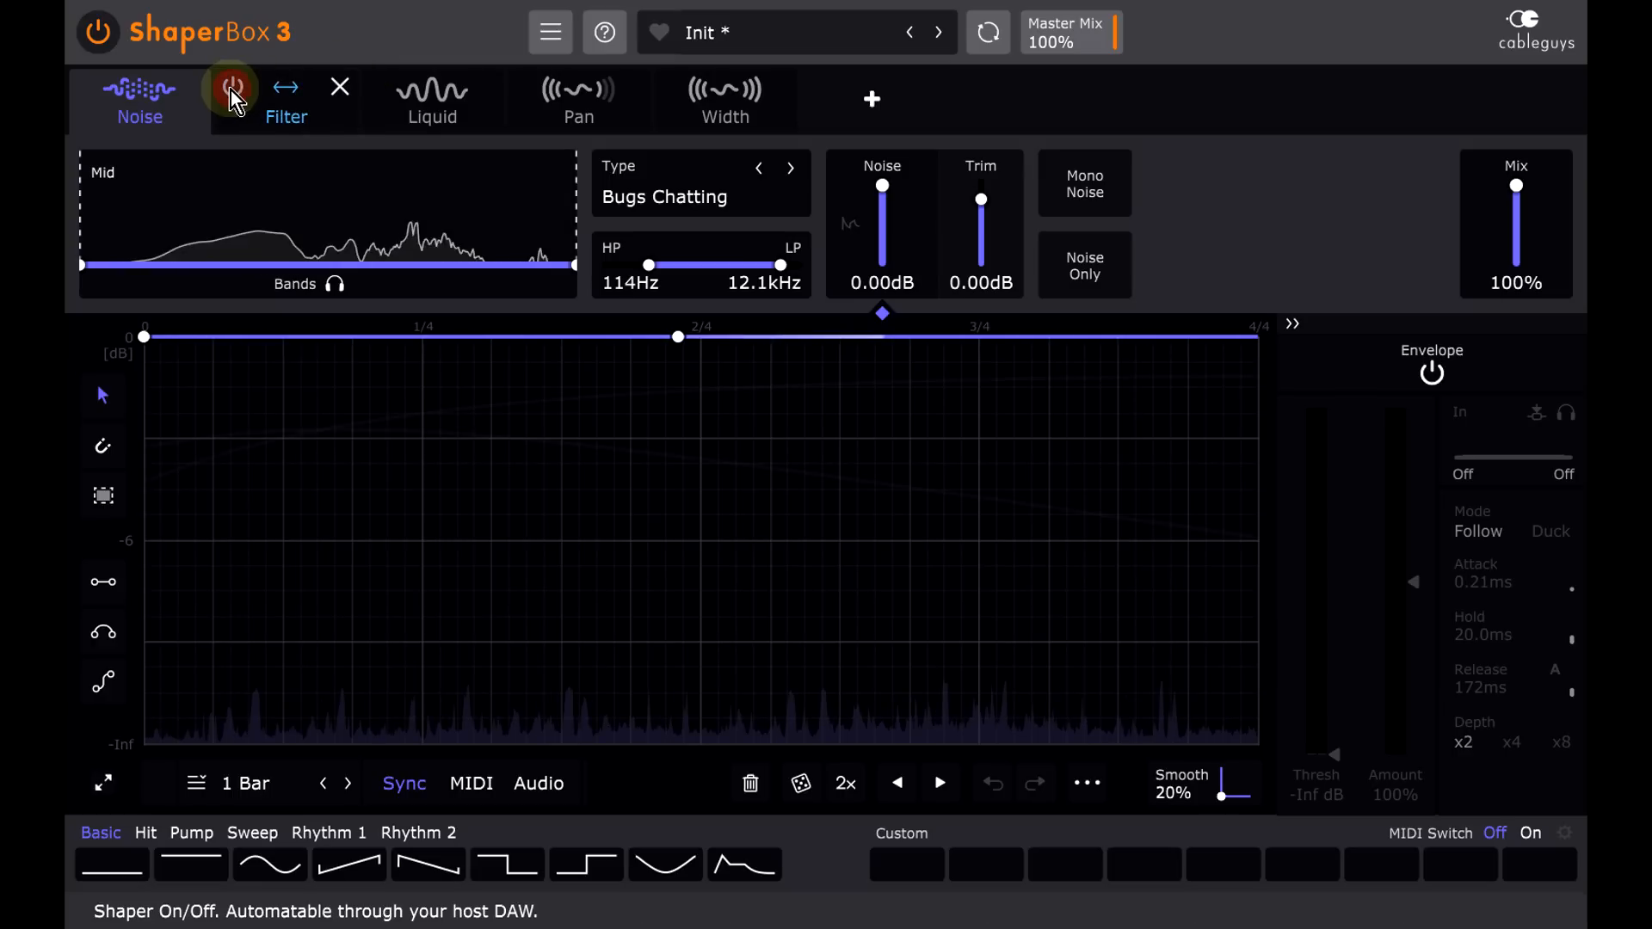
{"action": "left_click", "coordinate": [291, 117]}
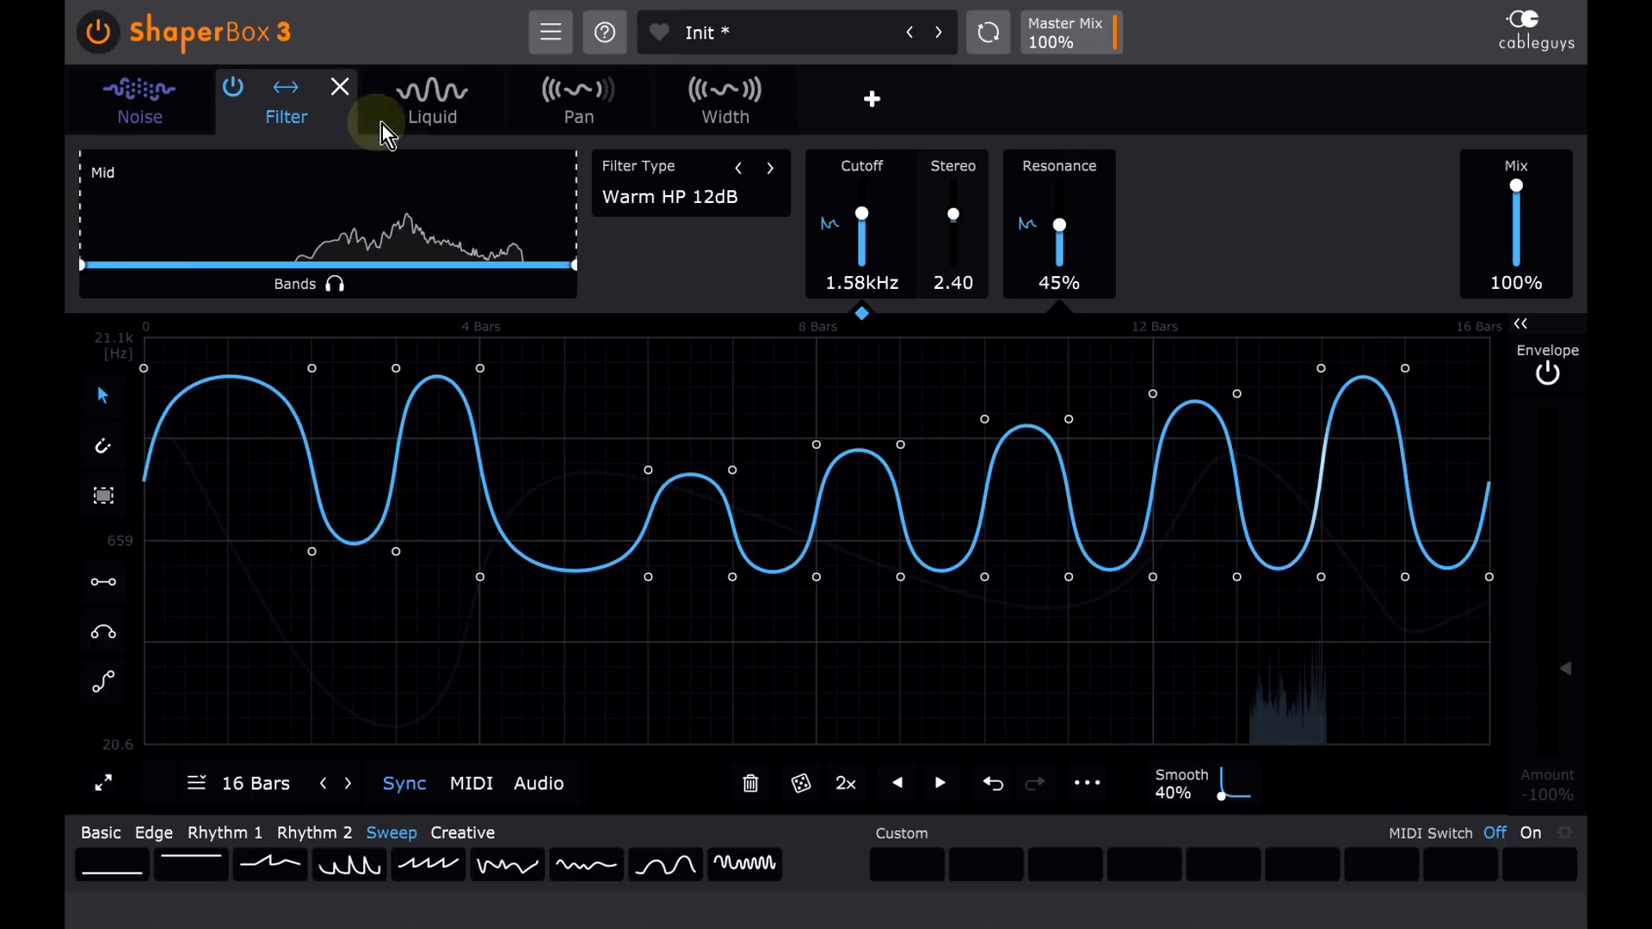
{"action": "left_click", "coordinate": [404, 119]}
{"action": "left_click", "coordinate": [381, 90]}
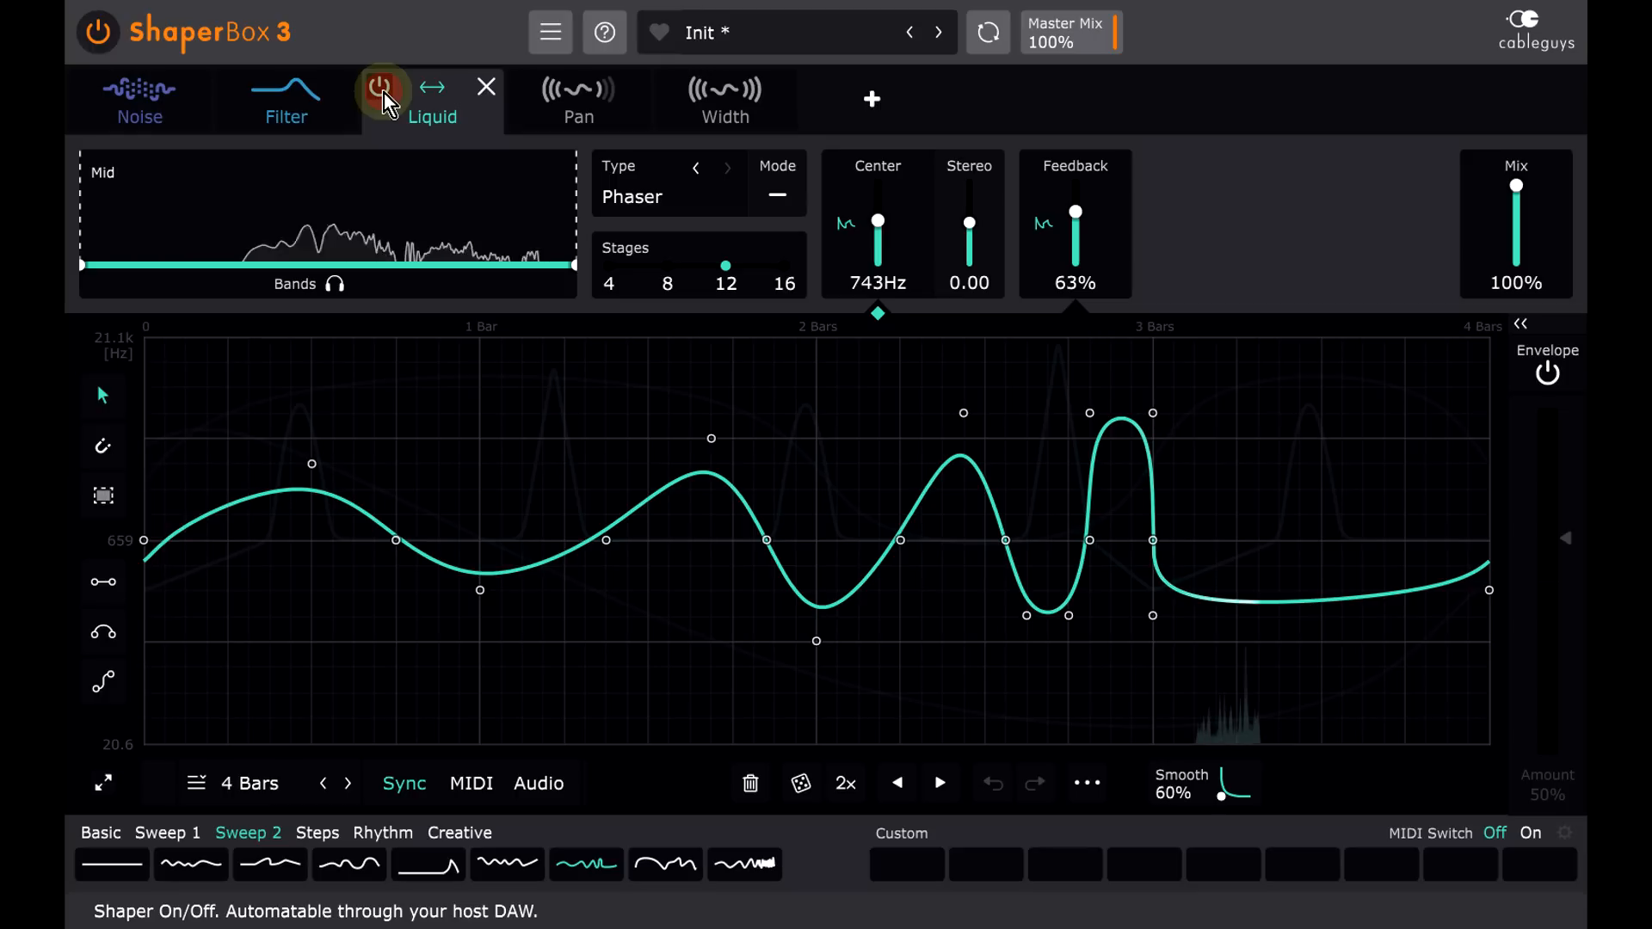
{"action": "left_click", "coordinate": [578, 114]}
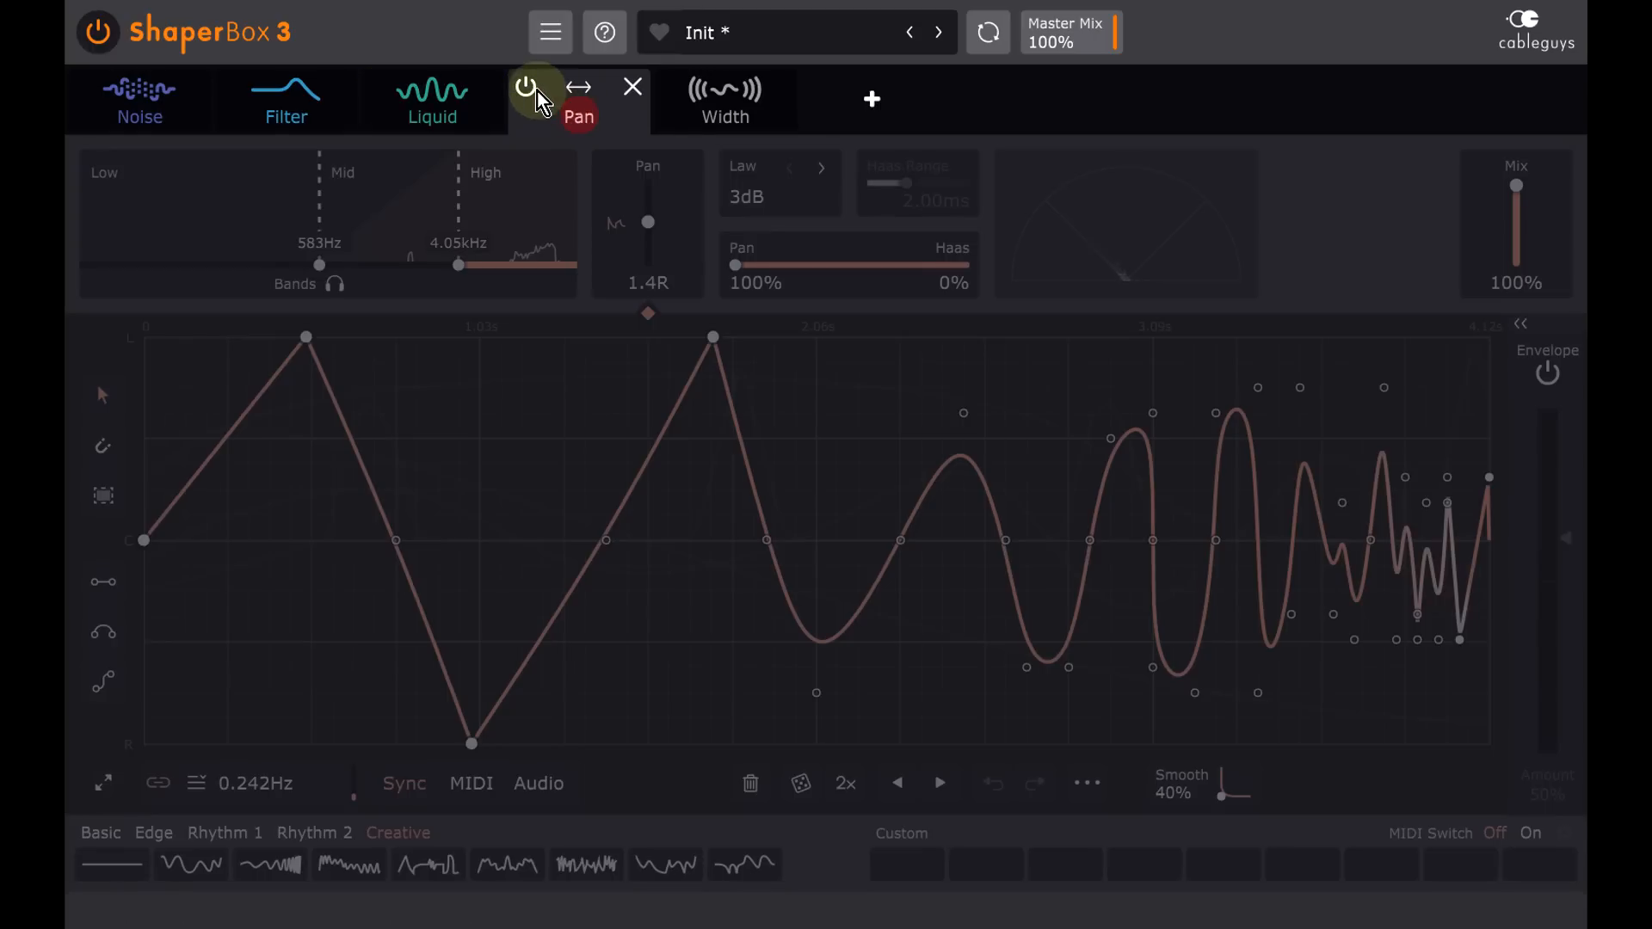
{"action": "left_click", "coordinate": [531, 90]}
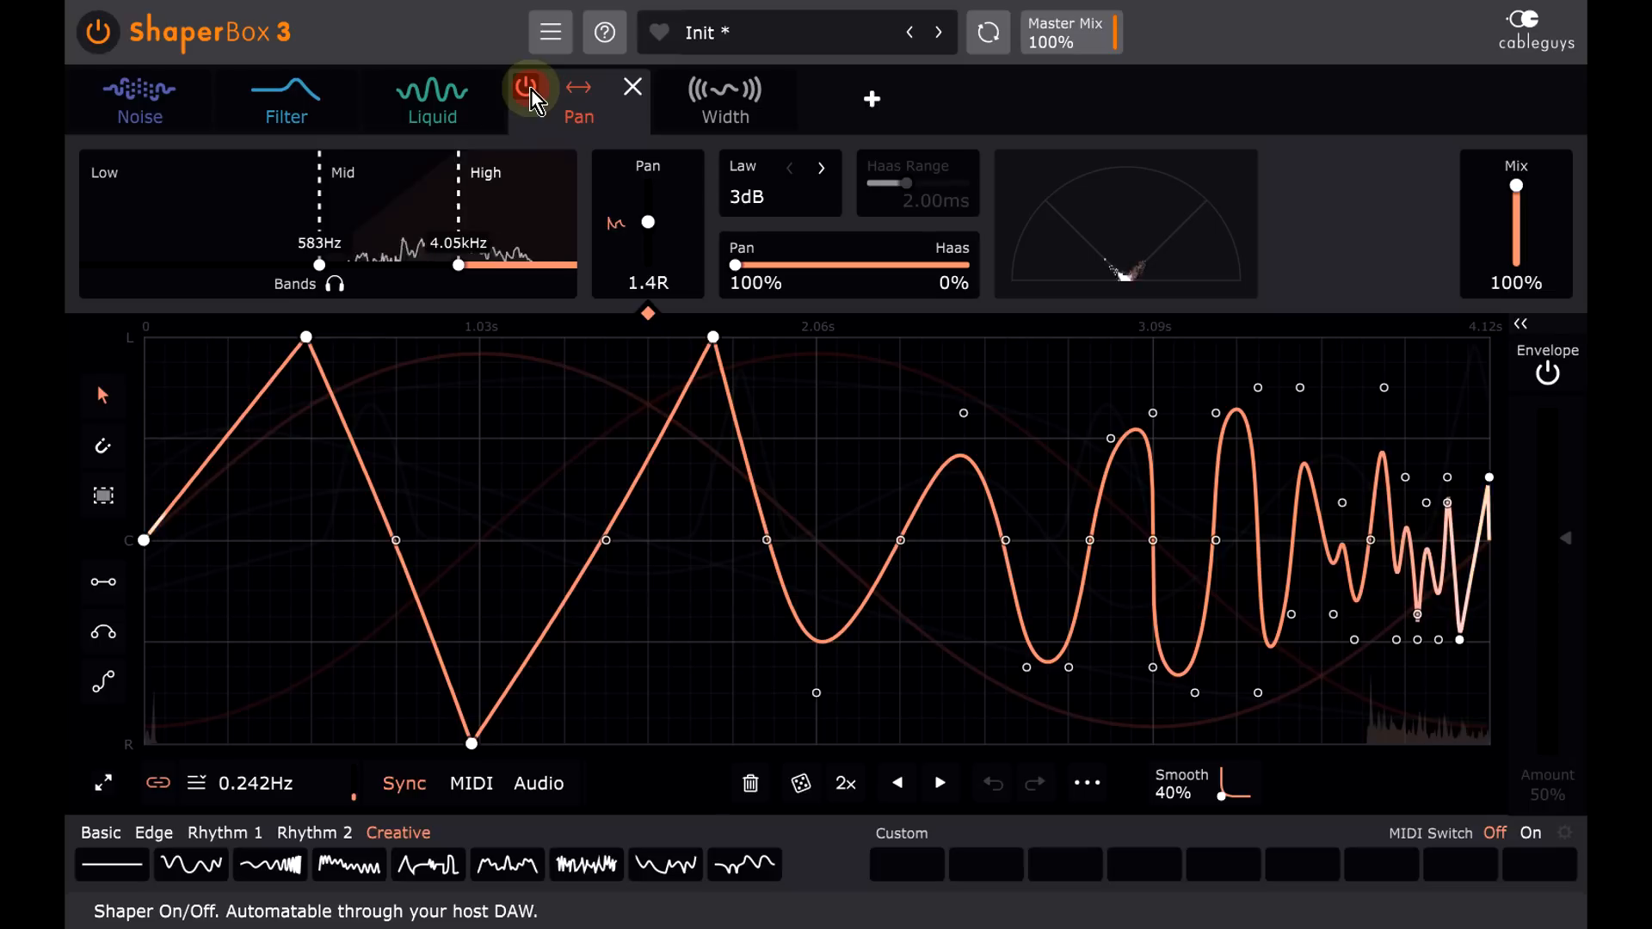
{"action": "left_click", "coordinate": [679, 119]}
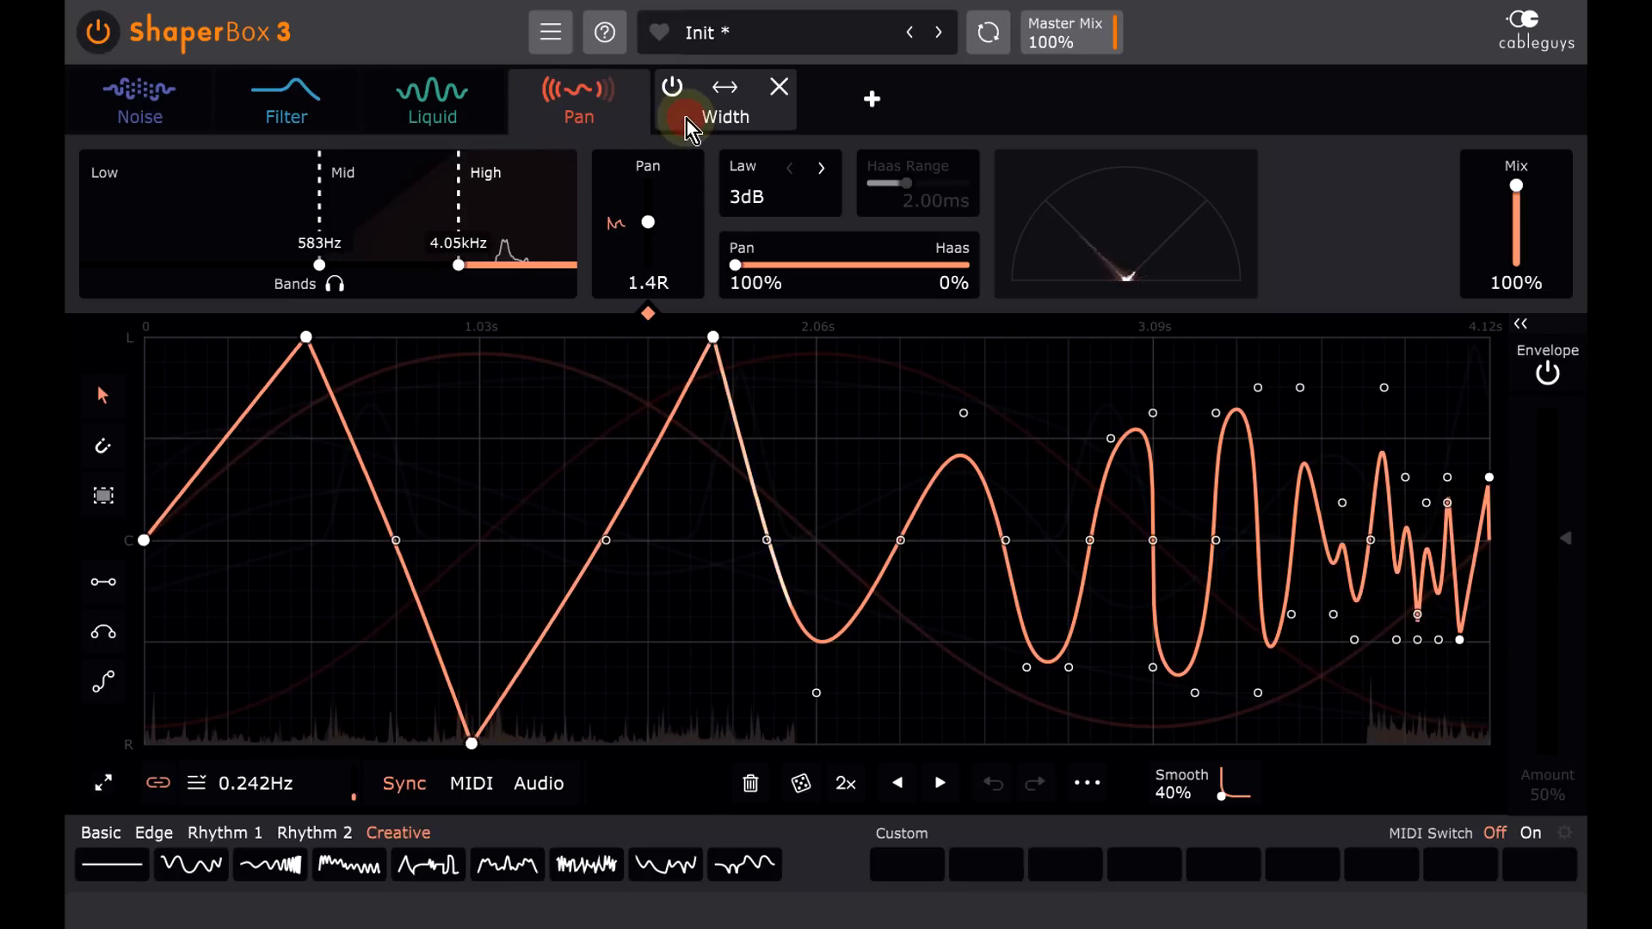
{"action": "left_click", "coordinate": [673, 89]}
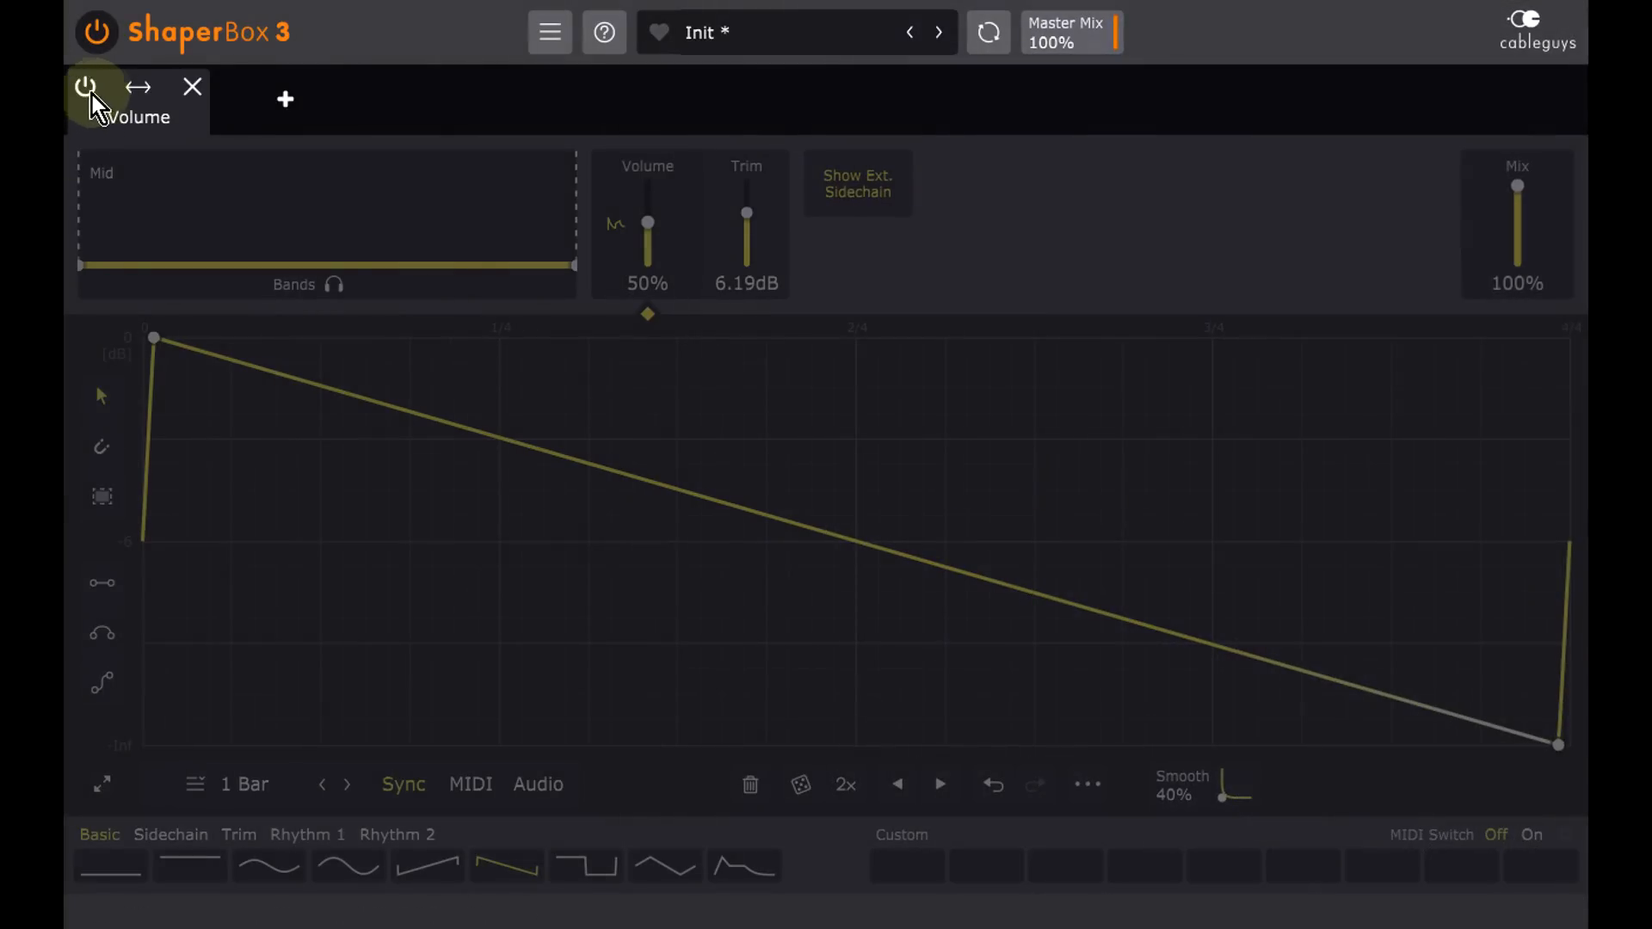
Step: Enable the Volume shaper and set its LFO length to the free Pitch mode
{"action": "left_click", "coordinate": [89, 91]}
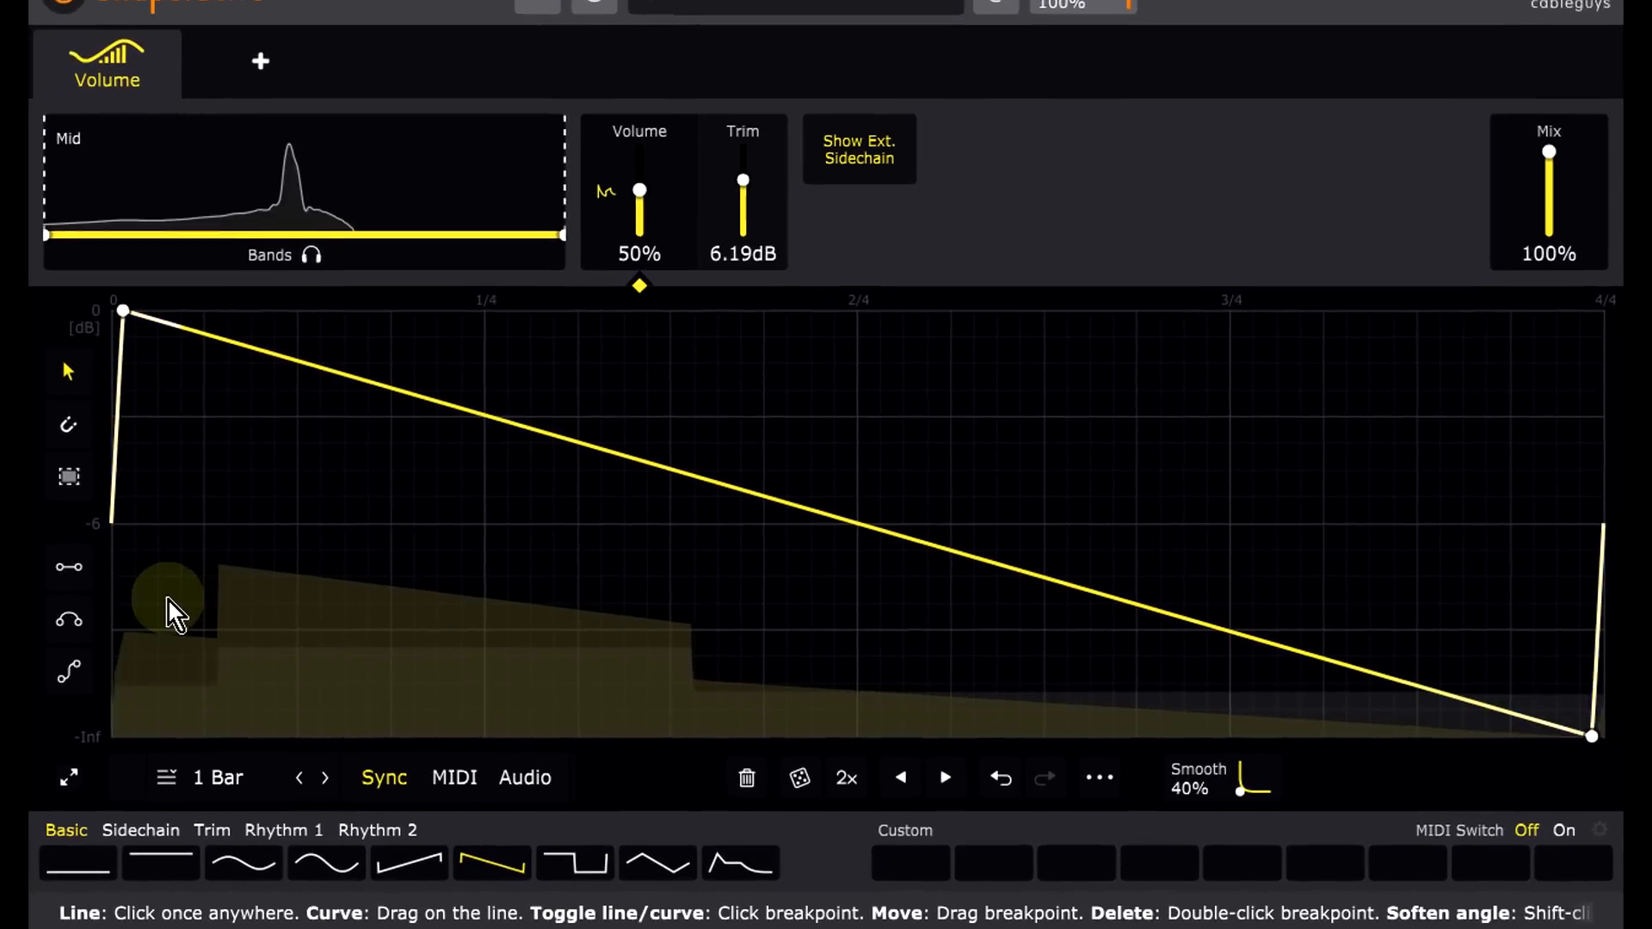
{"action": "left_click", "coordinate": [225, 777]}
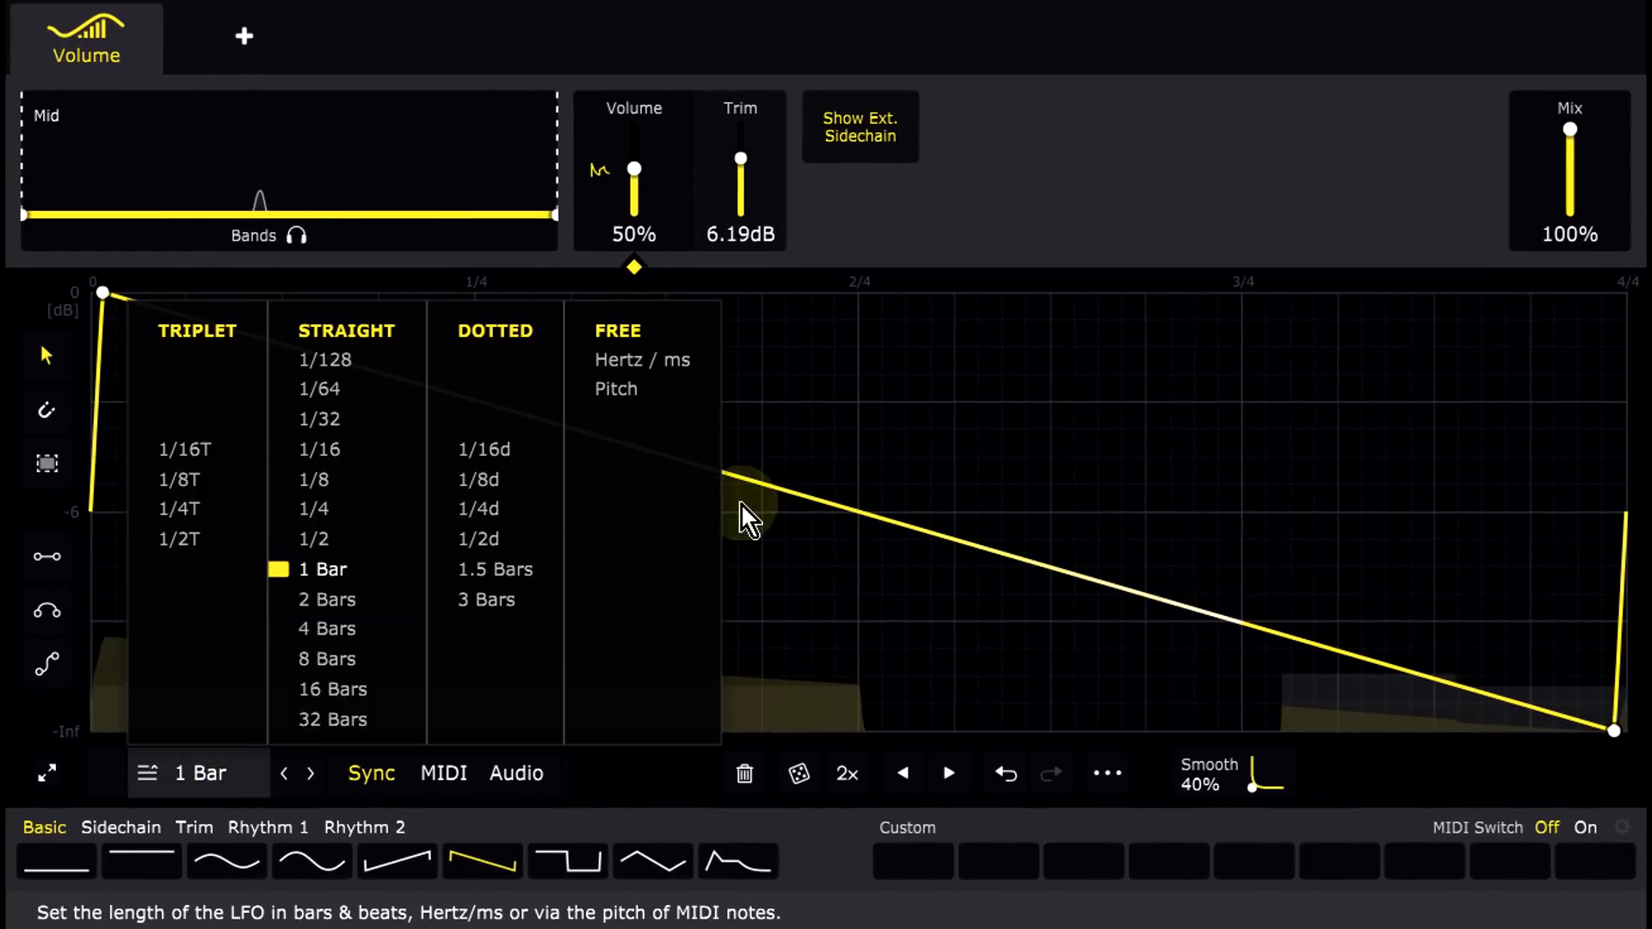
{"action": "left_click", "coordinate": [659, 391]}
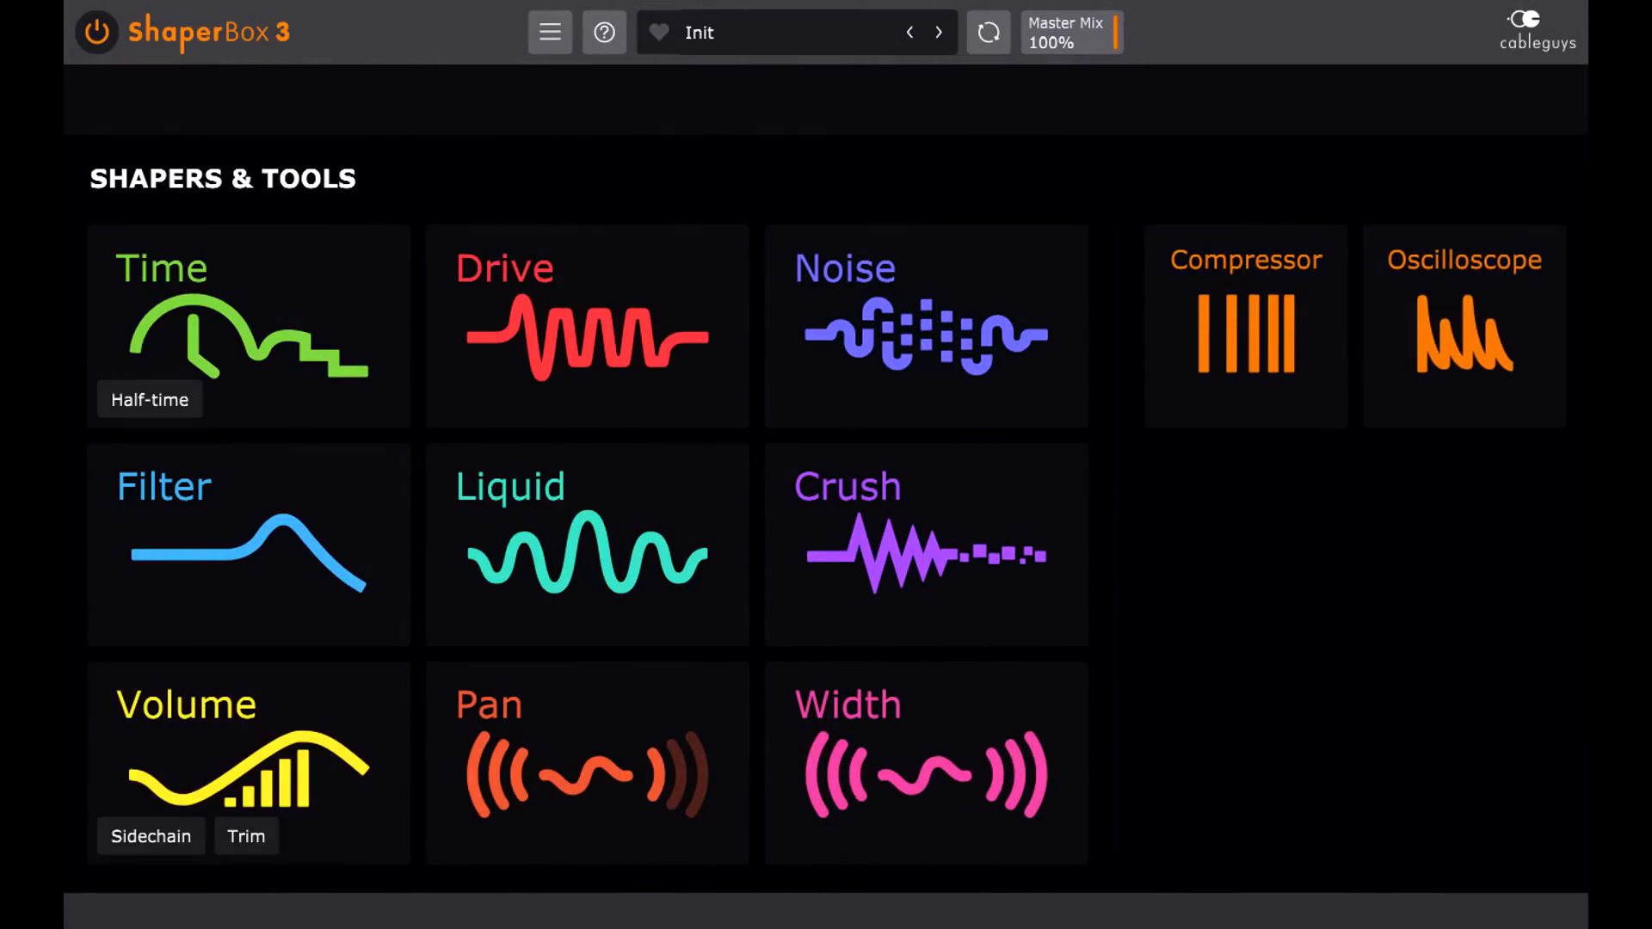
Step: Add a Drive shaper and set its distortion style to Skew Fold from the Wavefolding group
{"action": "left_click", "coordinate": [623, 350]}
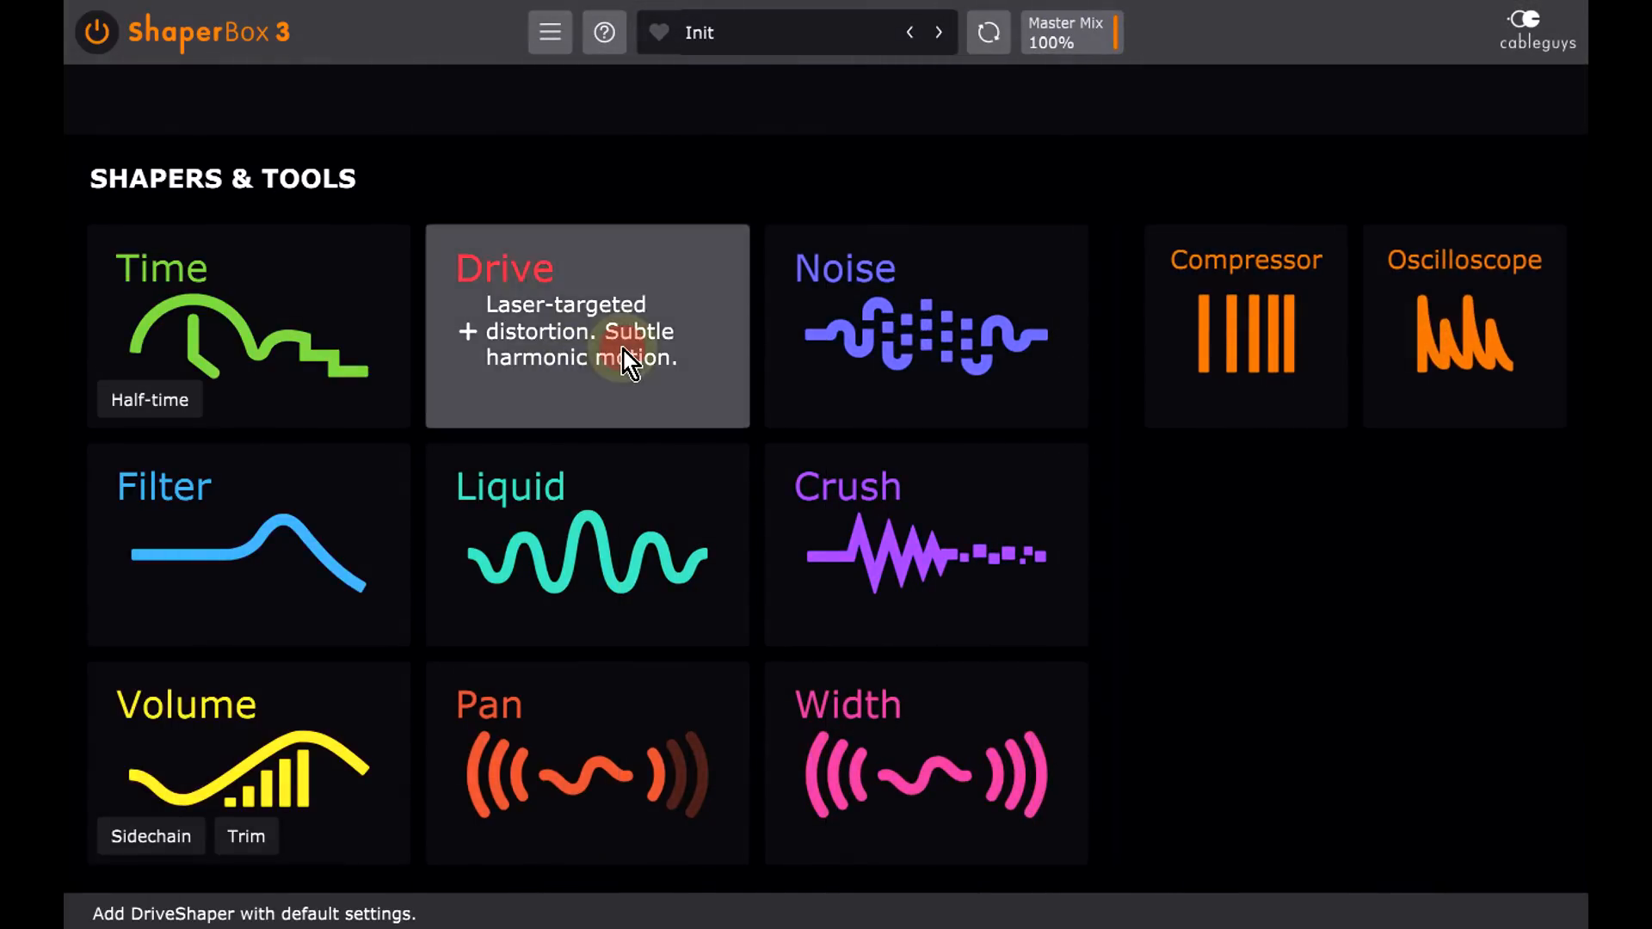
{"action": "left_click", "coordinate": [939, 148]}
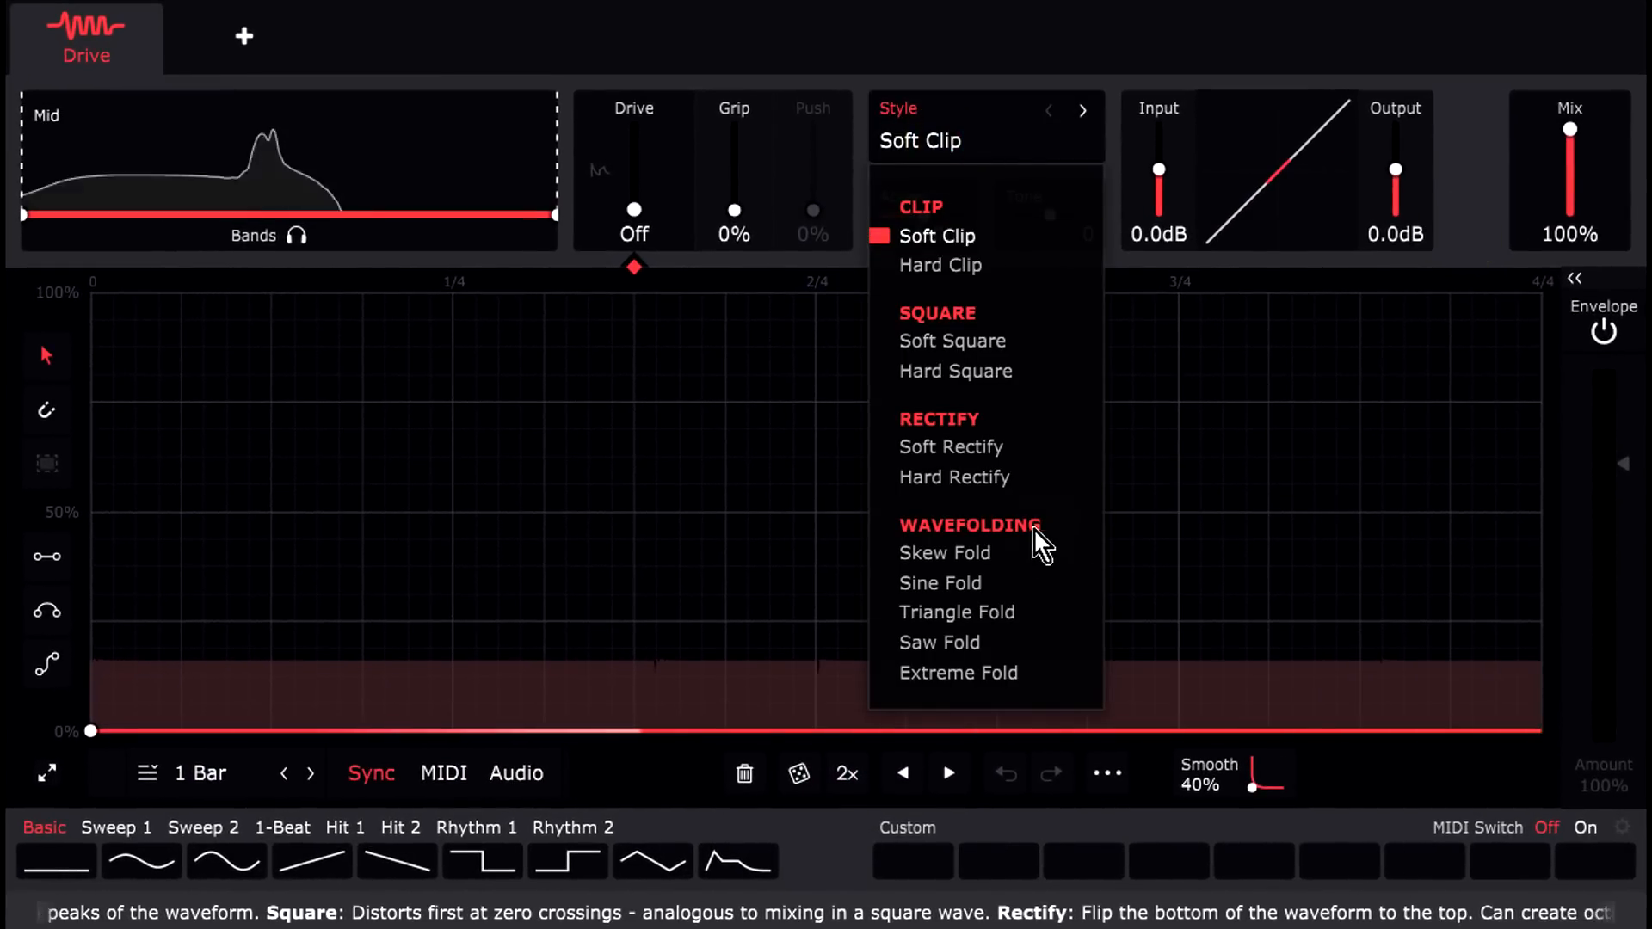
{"action": "left_click", "coordinate": [968, 554]}
Step: Raise the drive amount to 63% and advance the distortion style to Saw Fold
{"action": "left_click_drag", "start_coordinate": [633, 211], "coordinate": [612, 32]}
{"action": "left_click", "coordinate": [1081, 112]}
{"action": "mouse_move", "coordinate": [652, 153]}
{"action": "left_mouse_down"}
{"action": "mouse_move", "coordinate": [627, 166]}
{"action": "mouse_move", "coordinate": [627, 240]}
{"action": "mouse_move", "coordinate": [608, 131]}
{"action": "mouse_move", "coordinate": [634, 202]}
{"action": "mouse_move", "coordinate": [630, 260]}
{"action": "mouse_move", "coordinate": [634, 142]}
{"action": "mouse_move", "coordinate": [639, 159]}
{"action": "mouse_move", "coordinate": [634, 285]}
{"action": "mouse_move", "coordinate": [634, 159]}
{"action": "left_mouse_up"}
{"action": "left_click", "coordinate": [1086, 110]}
{"action": "left_click", "coordinate": [1086, 112]}
Step: Raise Push to 68% while changing the distortion style back through Triangle Fold to Sine Fold
{"action": "left_click_drag", "start_coordinate": [813, 208], "coordinate": [809, 160]}
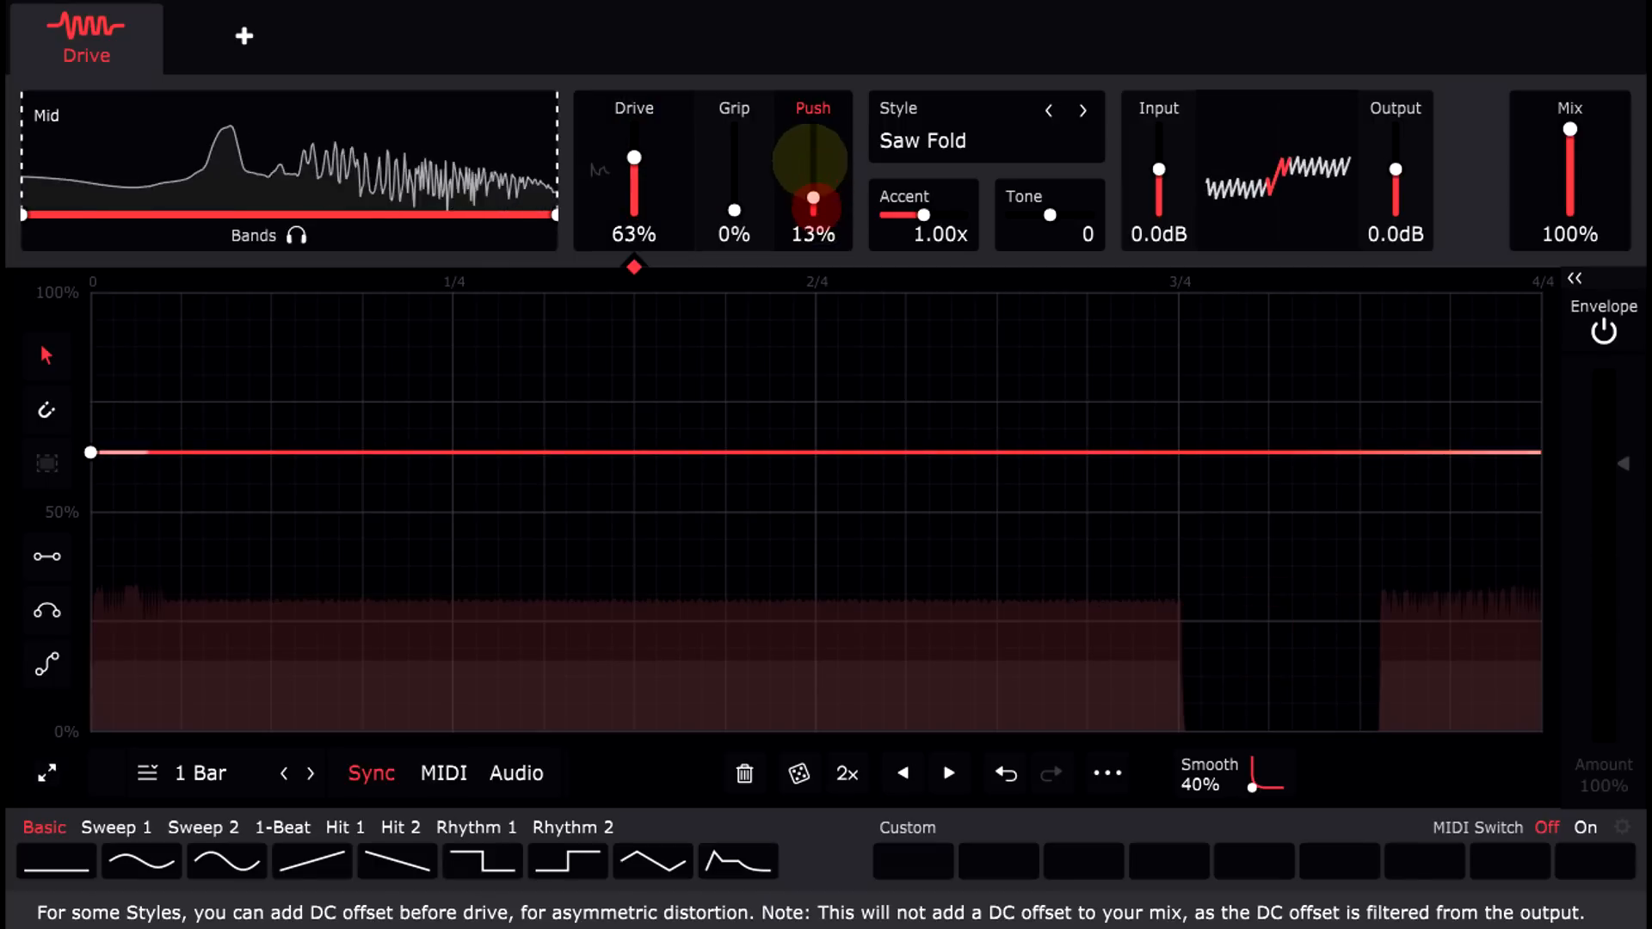
{"action": "mouse_move", "coordinate": [804, 82]}
{"action": "left_mouse_down"}
{"action": "mouse_move", "coordinate": [801, 46]}
{"action": "mouse_move", "coordinate": [812, 86]}
{"action": "left_mouse_up"}
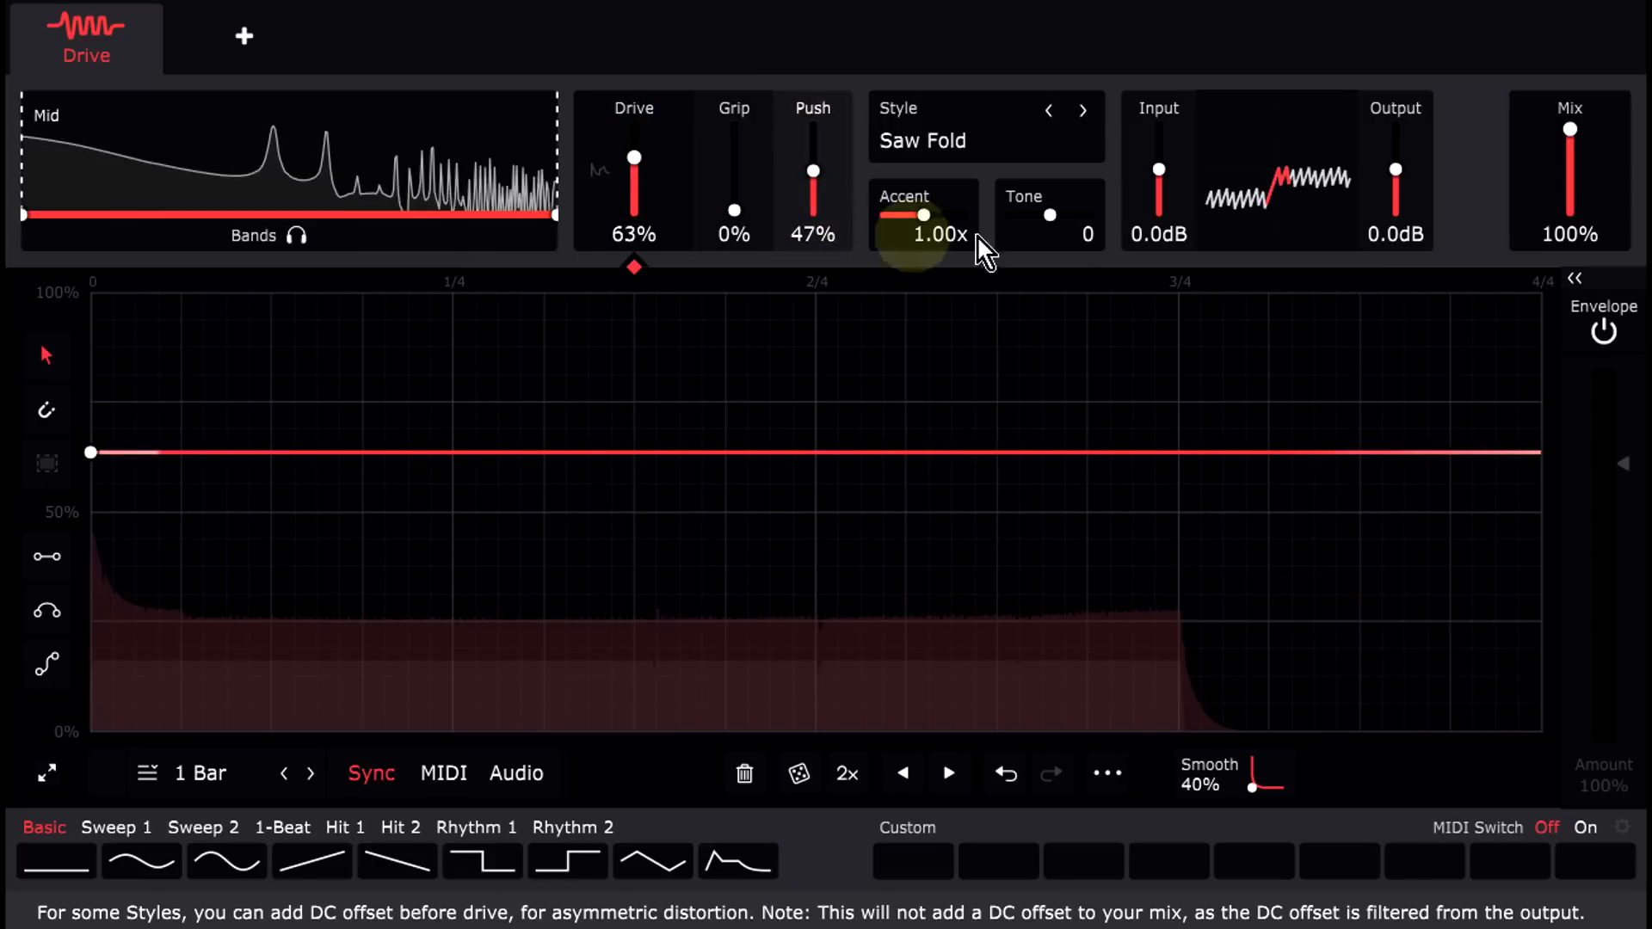
{"action": "left_click", "coordinate": [1049, 111]}
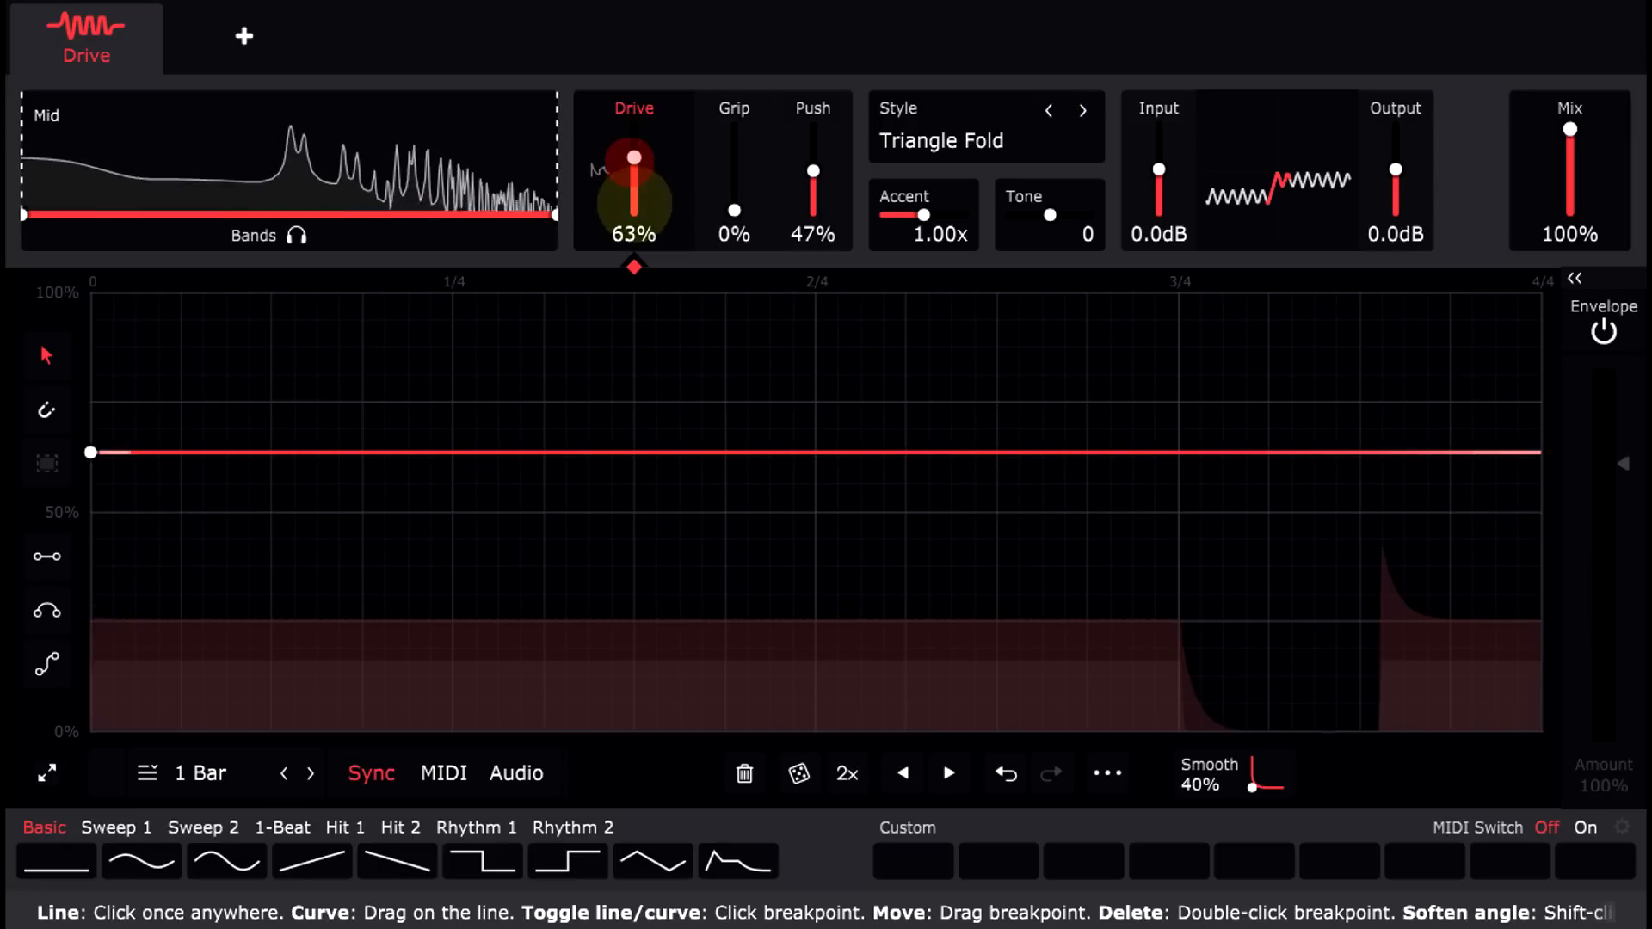
{"action": "mouse_move", "coordinate": [815, 170]}
{"action": "left_mouse_down"}
{"action": "mouse_move", "coordinate": [815, 225]}
{"action": "mouse_move", "coordinate": [803, 81]}
{"action": "mouse_move", "coordinate": [817, 169]}
{"action": "left_mouse_up"}
{"action": "left_click", "coordinate": [1046, 112]}
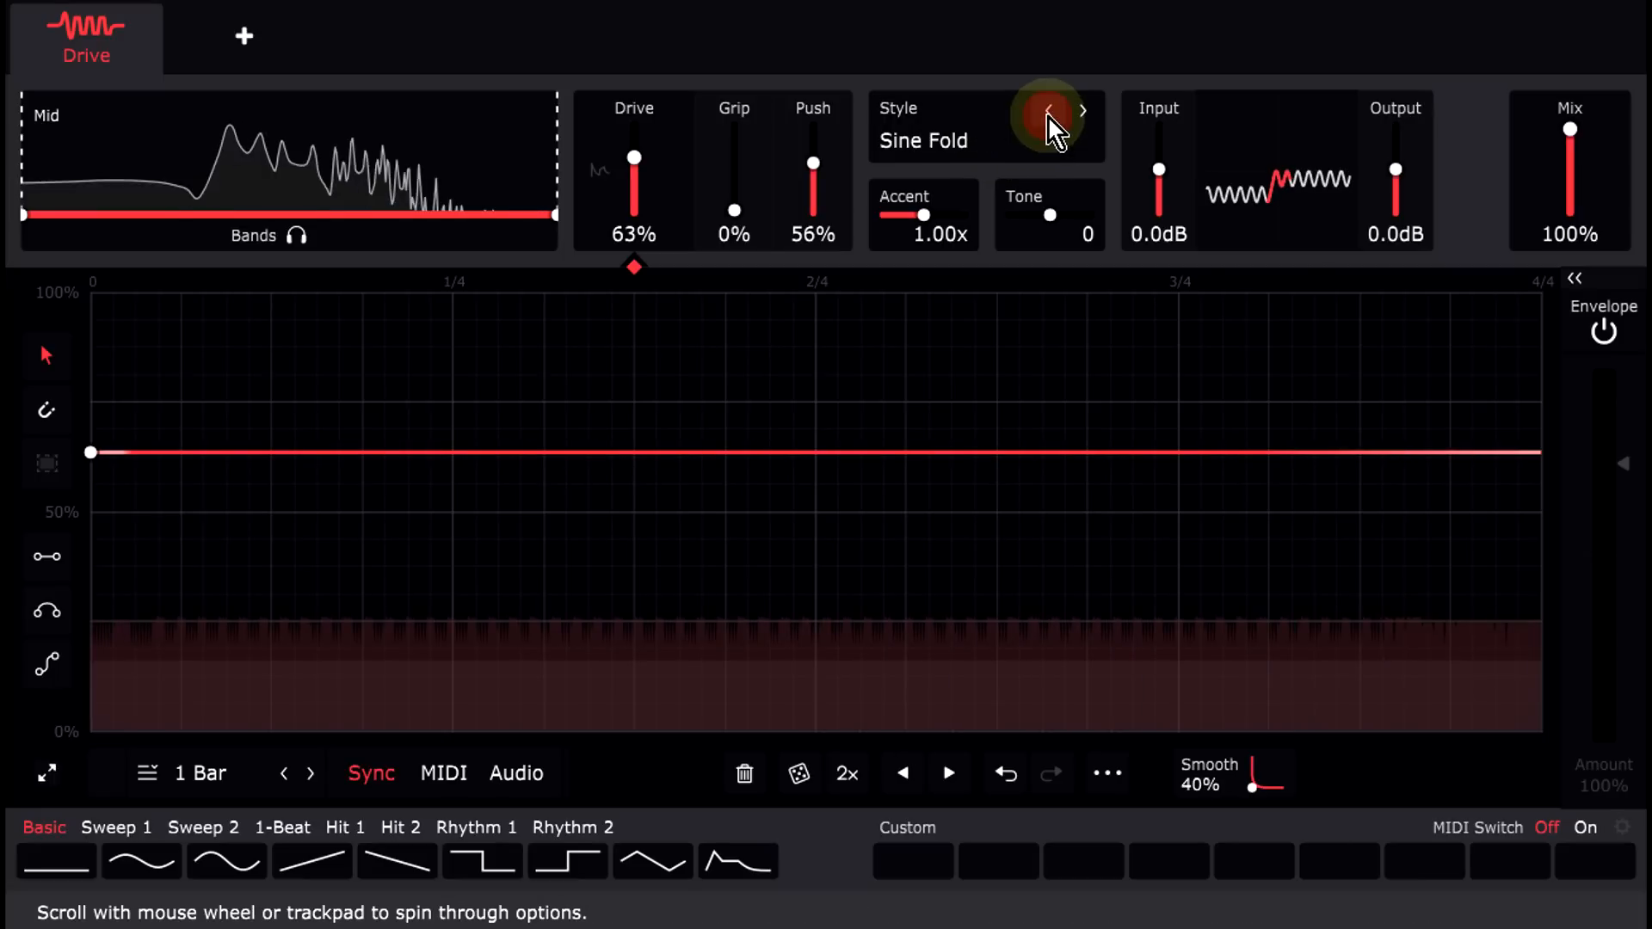
{"action": "left_click_drag", "start_coordinate": [814, 164], "coordinate": [812, 151]}
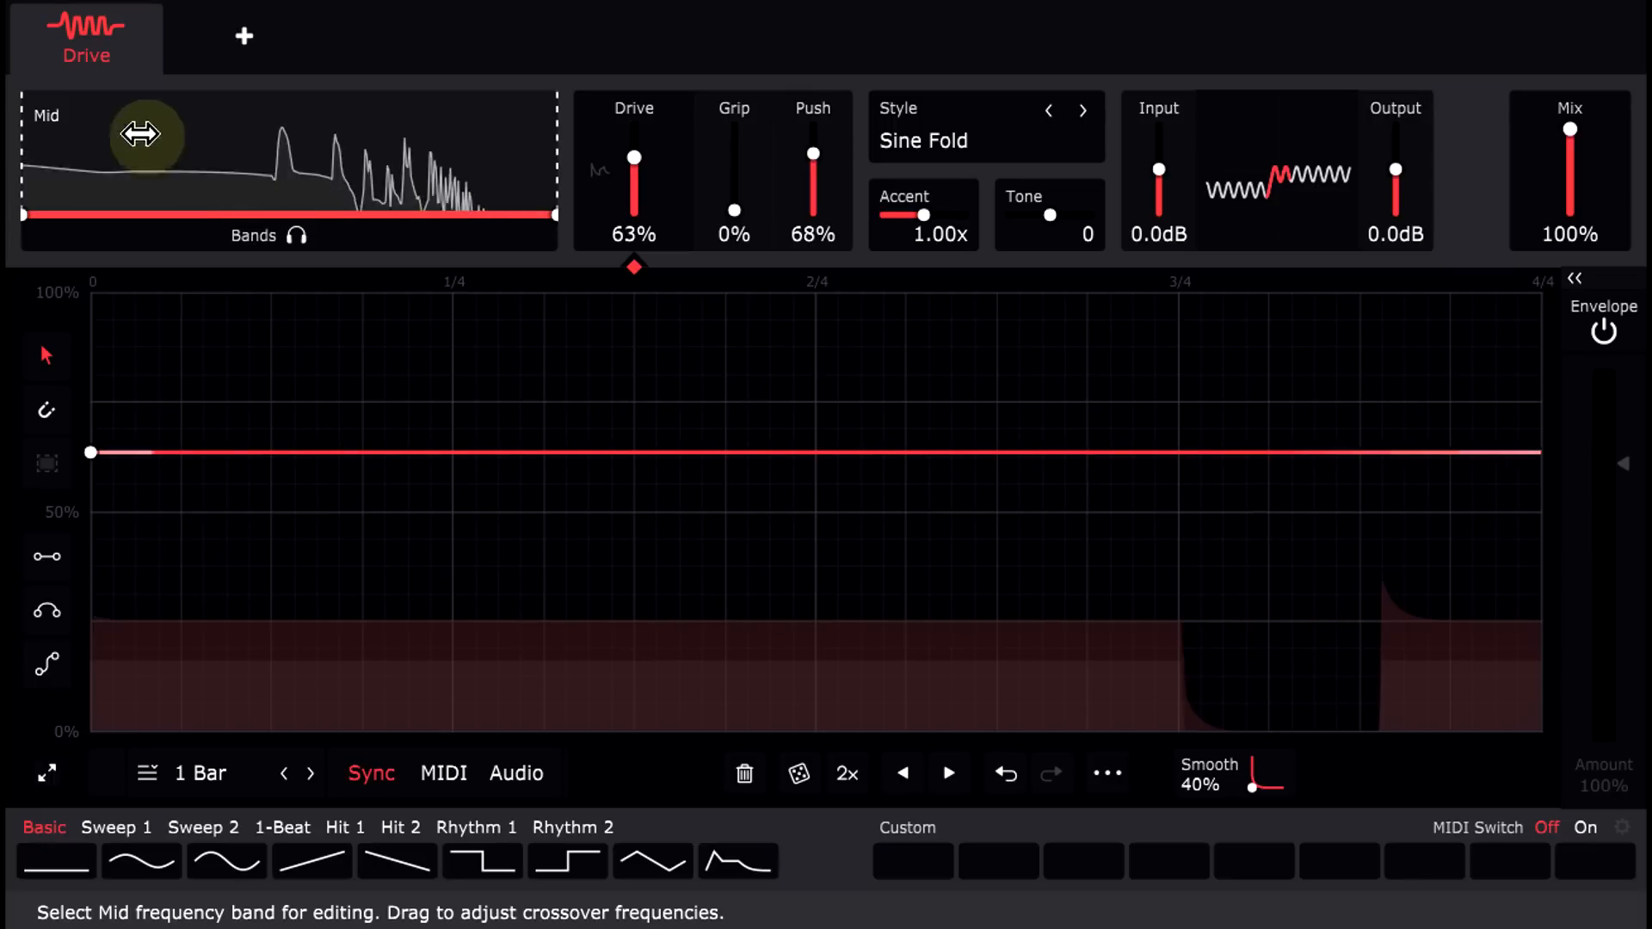
Step: Bypass the Drive shaper and switch it back on to compare the melody with and without distortion
{"action": "mouse_move", "coordinate": [43, 46]}
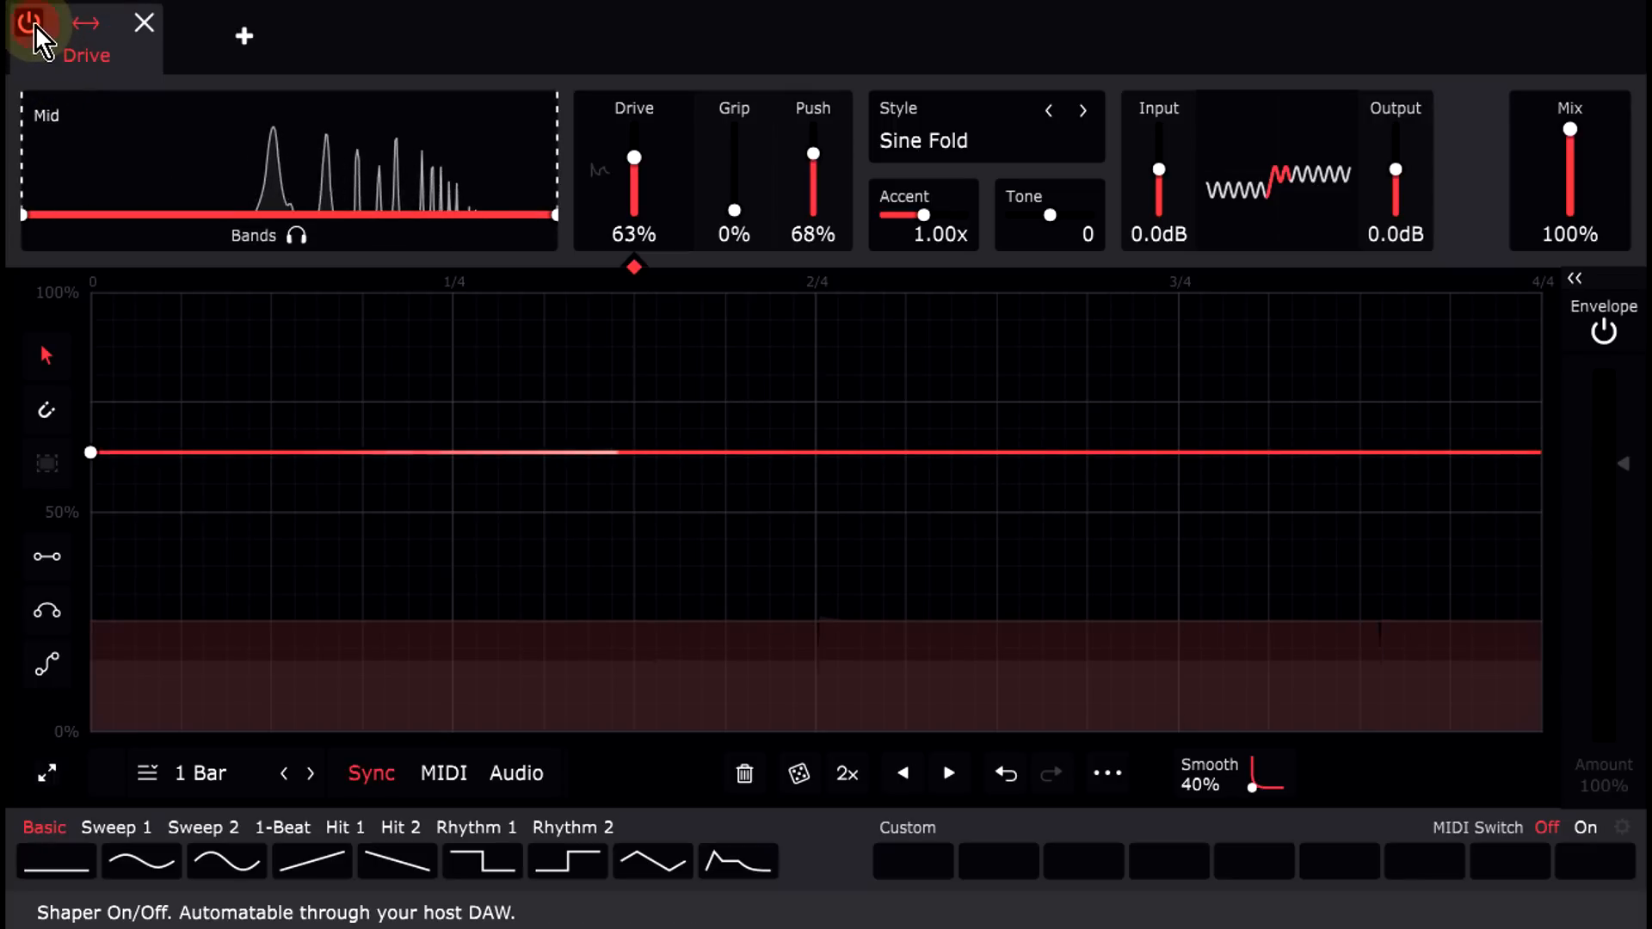
{"action": "left_click", "coordinate": [33, 24]}
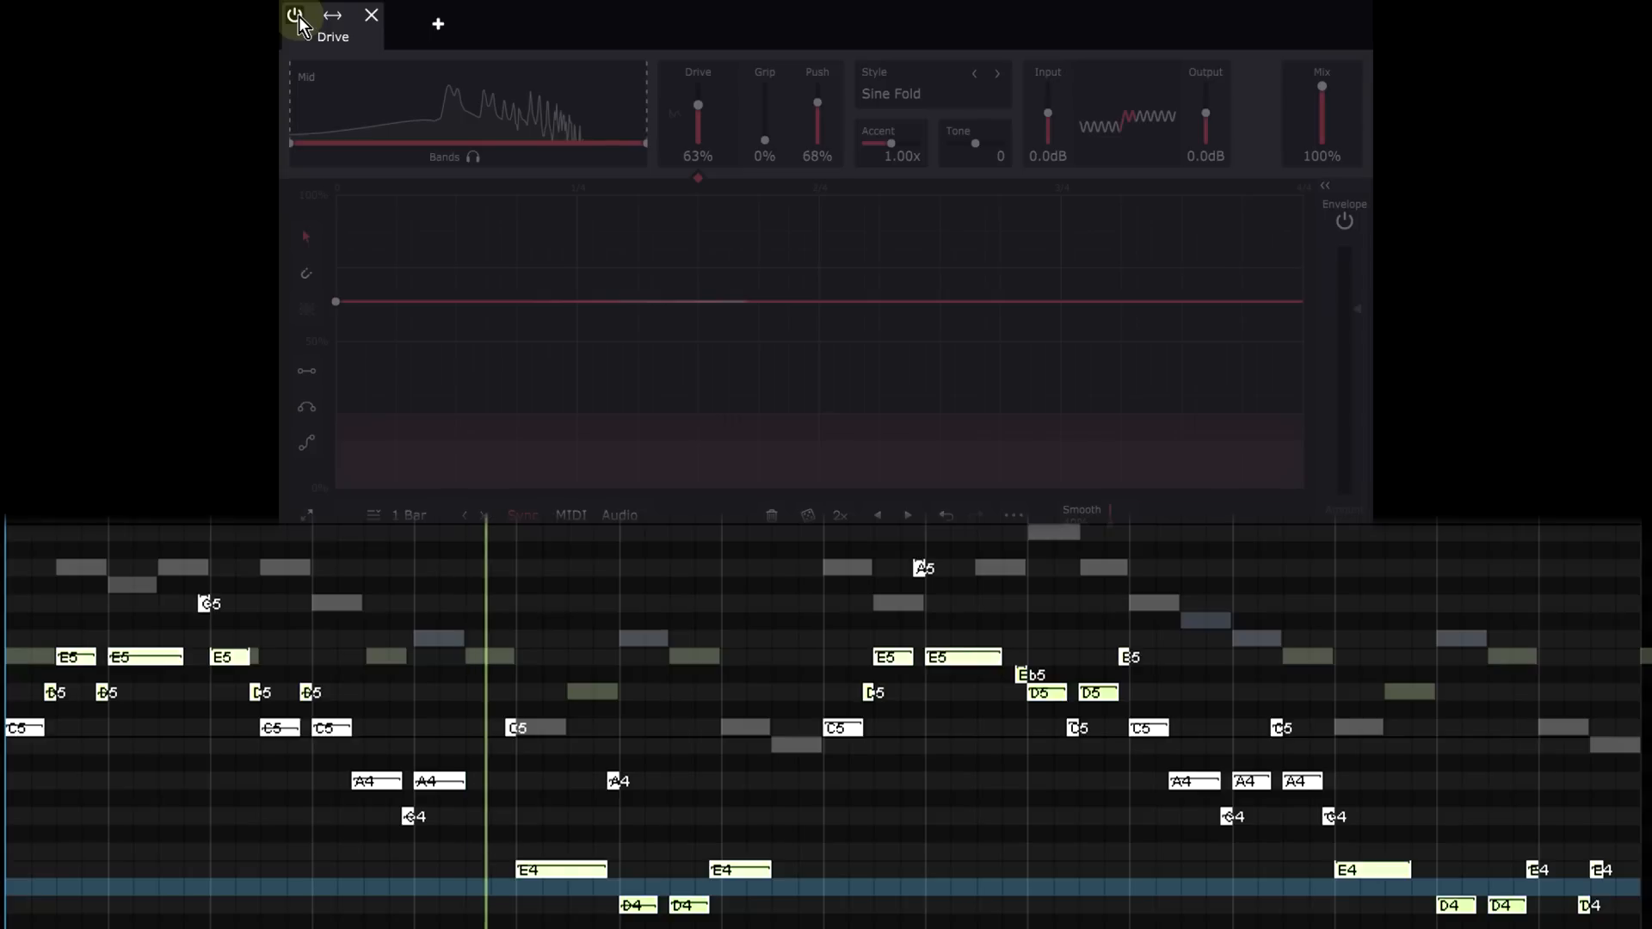
{"action": "left_click", "coordinate": [294, 16]}
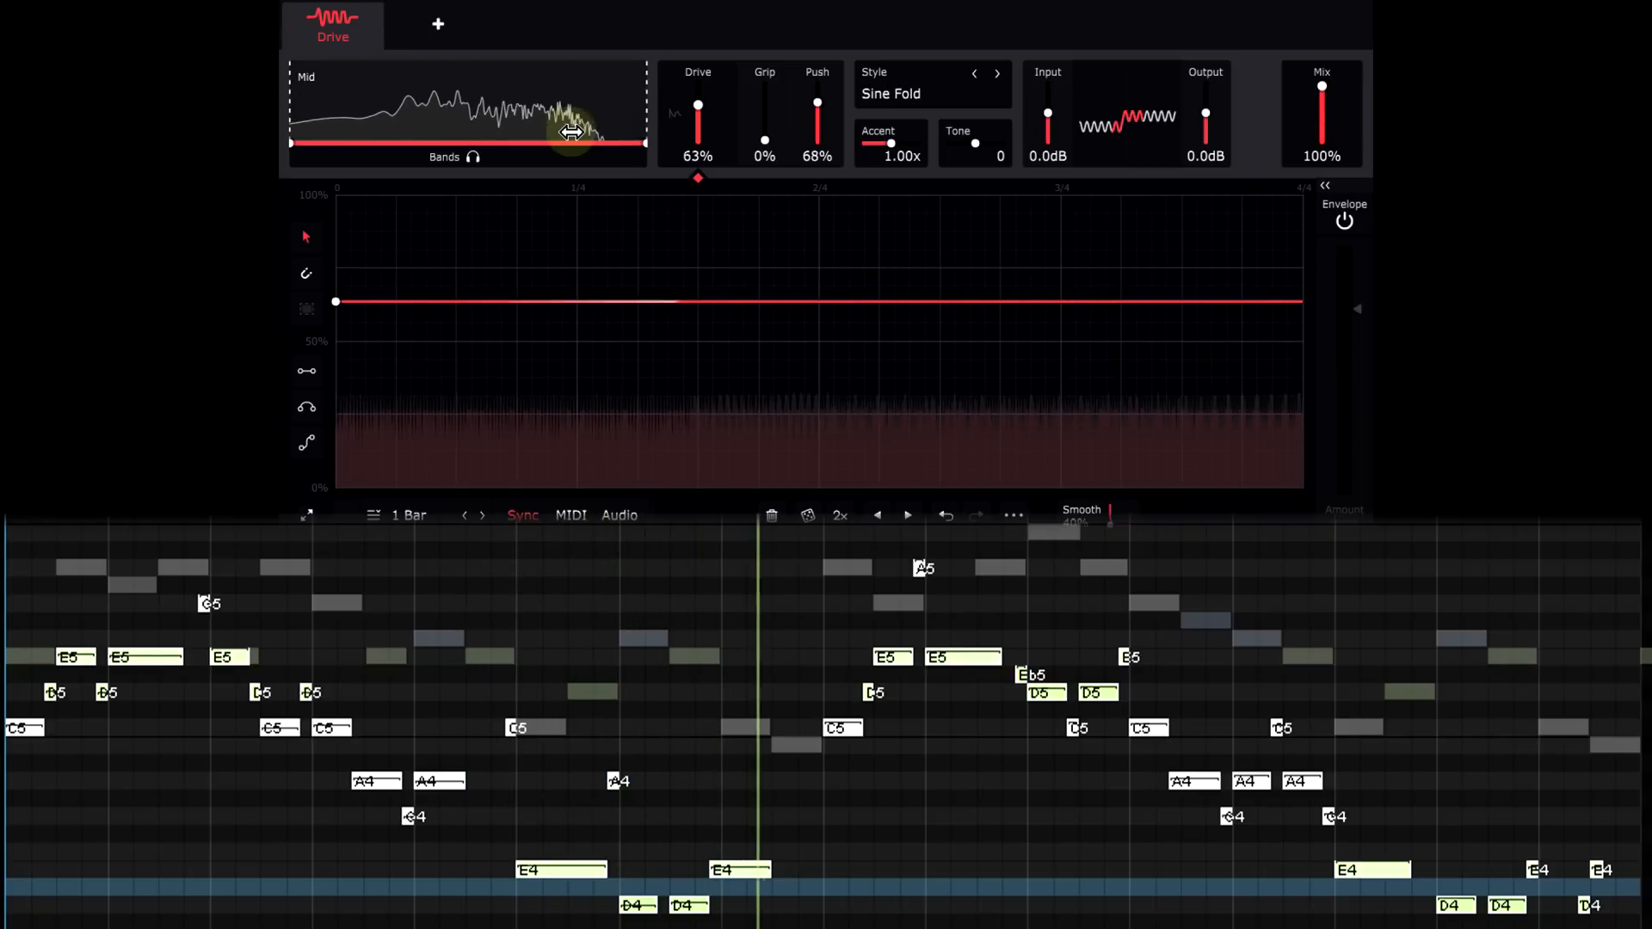
Step: Set the distortion style to Triangle Fold with 44% drive and an input level of -1.4 dB
{"action": "mouse_move", "coordinate": [697, 104]}
{"action": "left_mouse_down"}
{"action": "mouse_move", "coordinate": [697, 126]}
{"action": "mouse_move", "coordinate": [696, 108]}
{"action": "left_mouse_up"}
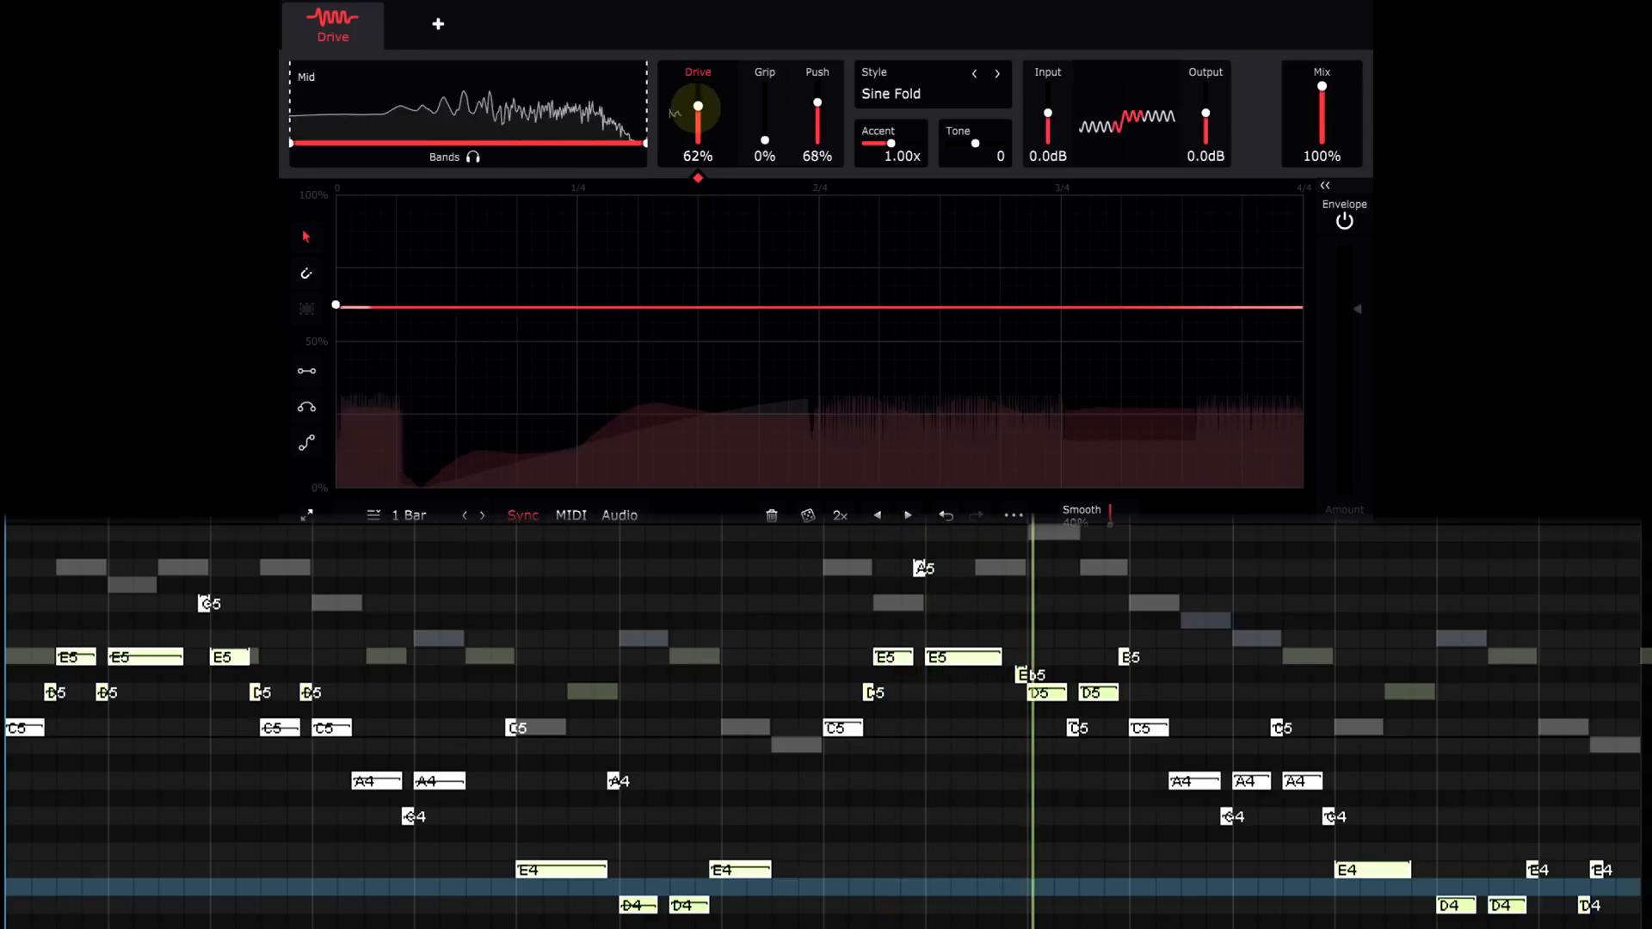
{"action": "left_click", "coordinate": [996, 74]}
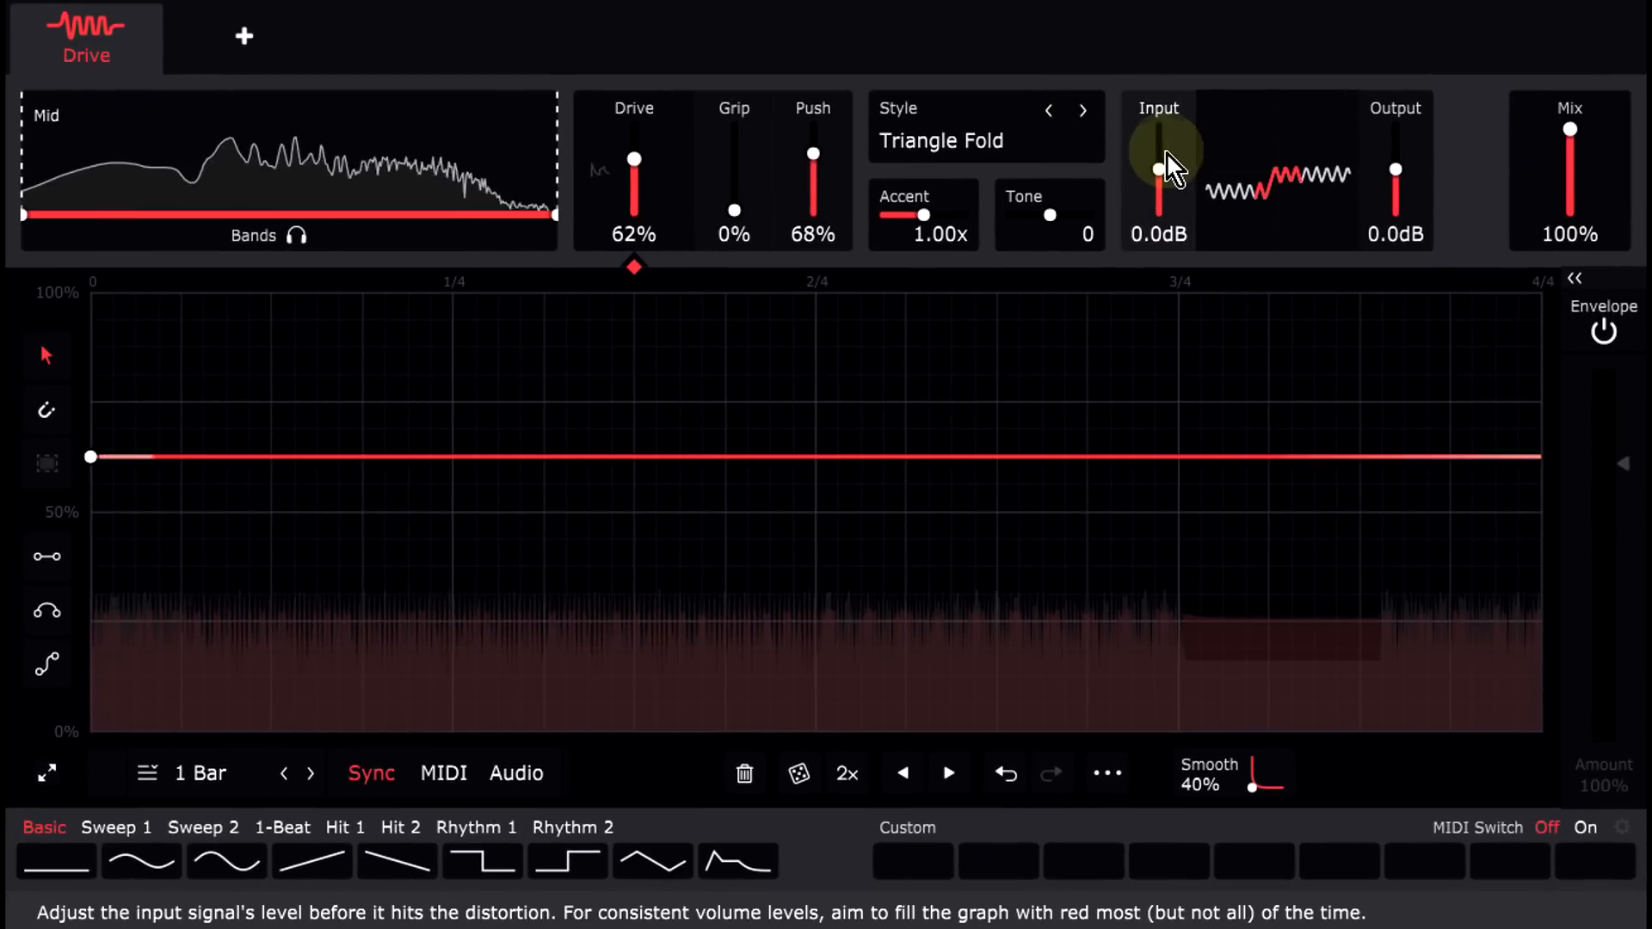
{"action": "left_click_drag", "start_coordinate": [1145, 163], "coordinate": [1118, 101]}
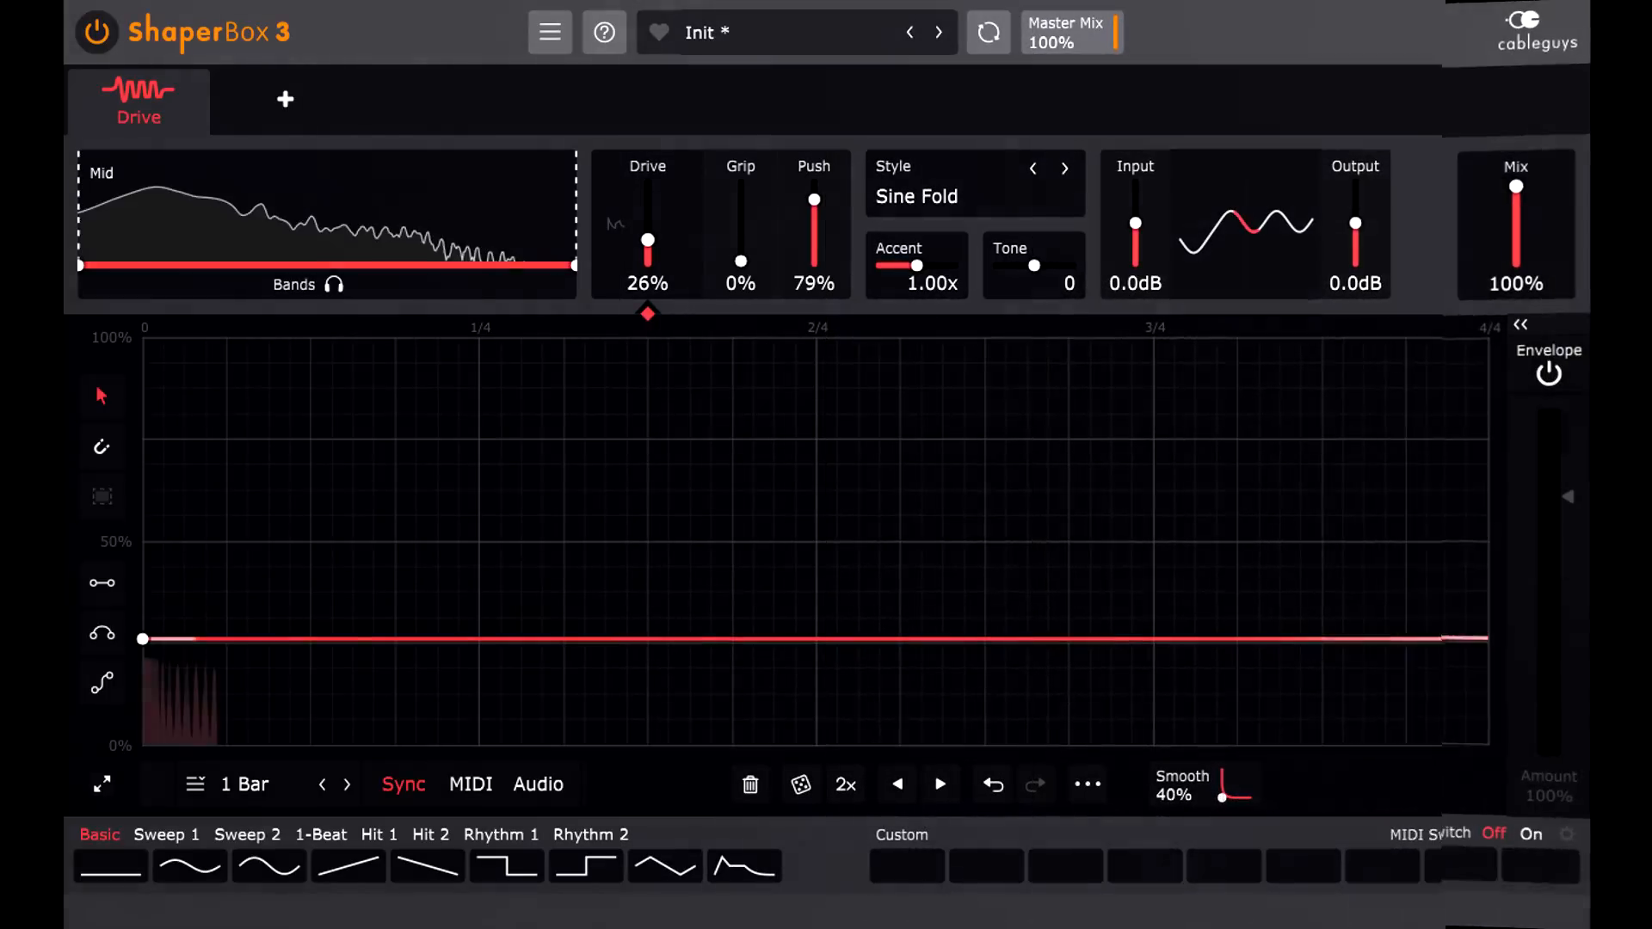
{"action": "mouse_move", "coordinate": [653, 240]}
{"action": "left_mouse_down"}
{"action": "mouse_move", "coordinate": [634, 90]}
{"action": "mouse_move", "coordinate": [653, 240]}
{"action": "left_mouse_up"}
Step: Modulate the drive with the Sweep 11 wave from the Sweep 2 set and lengthen the LFO by two steps
{"action": "left_click", "coordinate": [247, 834]}
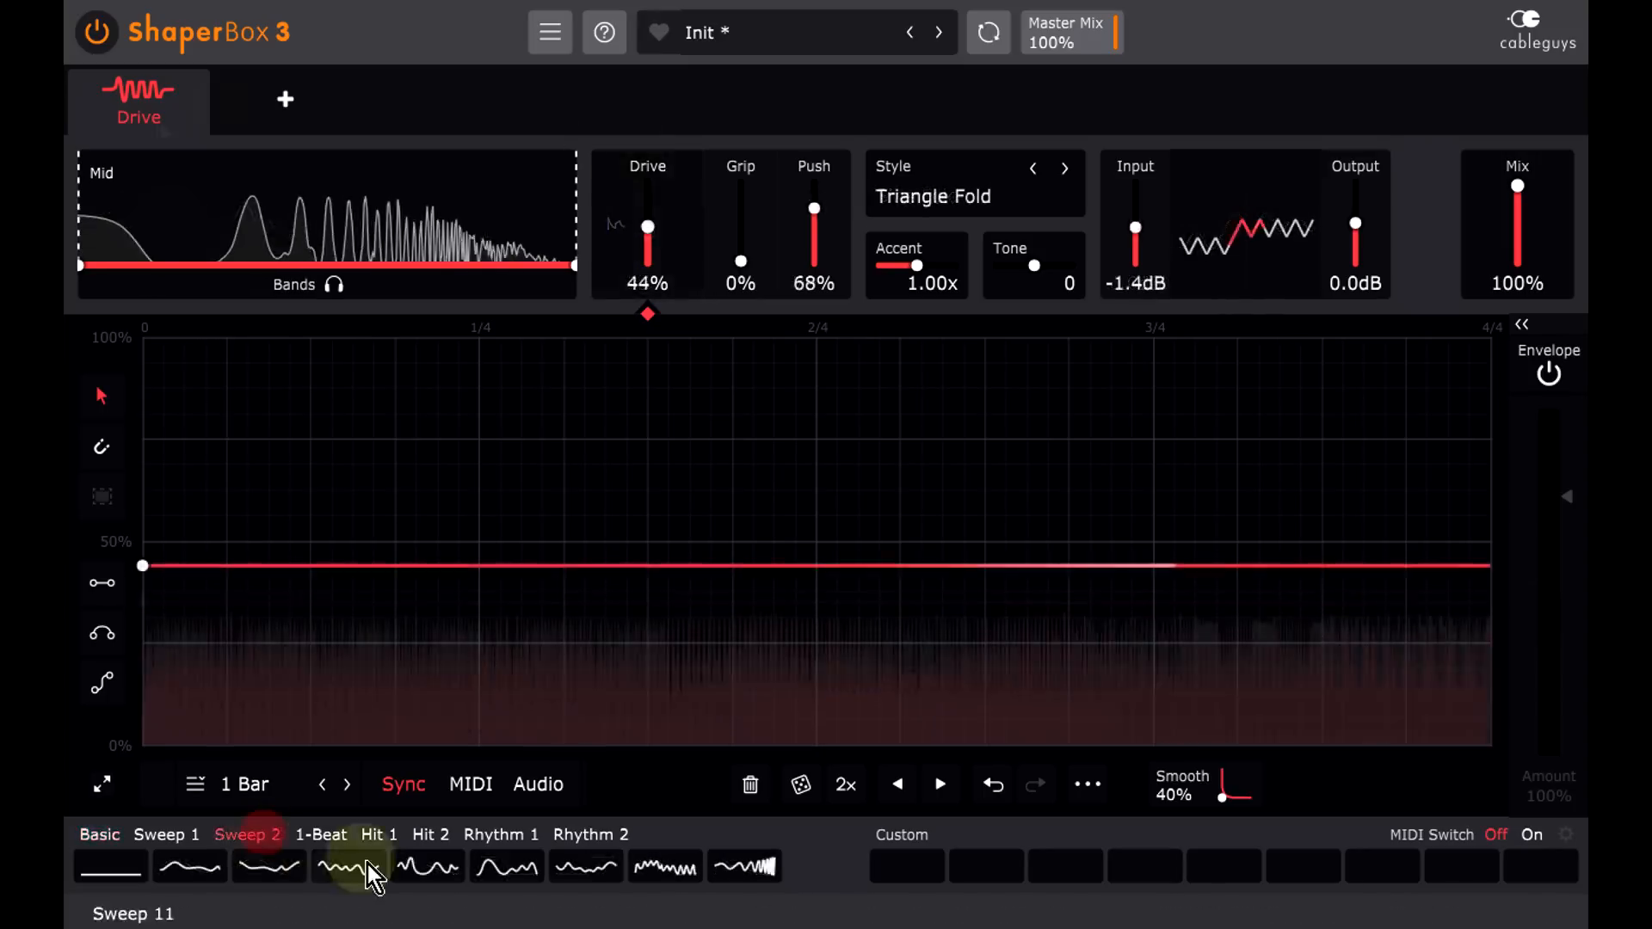
{"action": "left_click", "coordinate": [364, 870]}
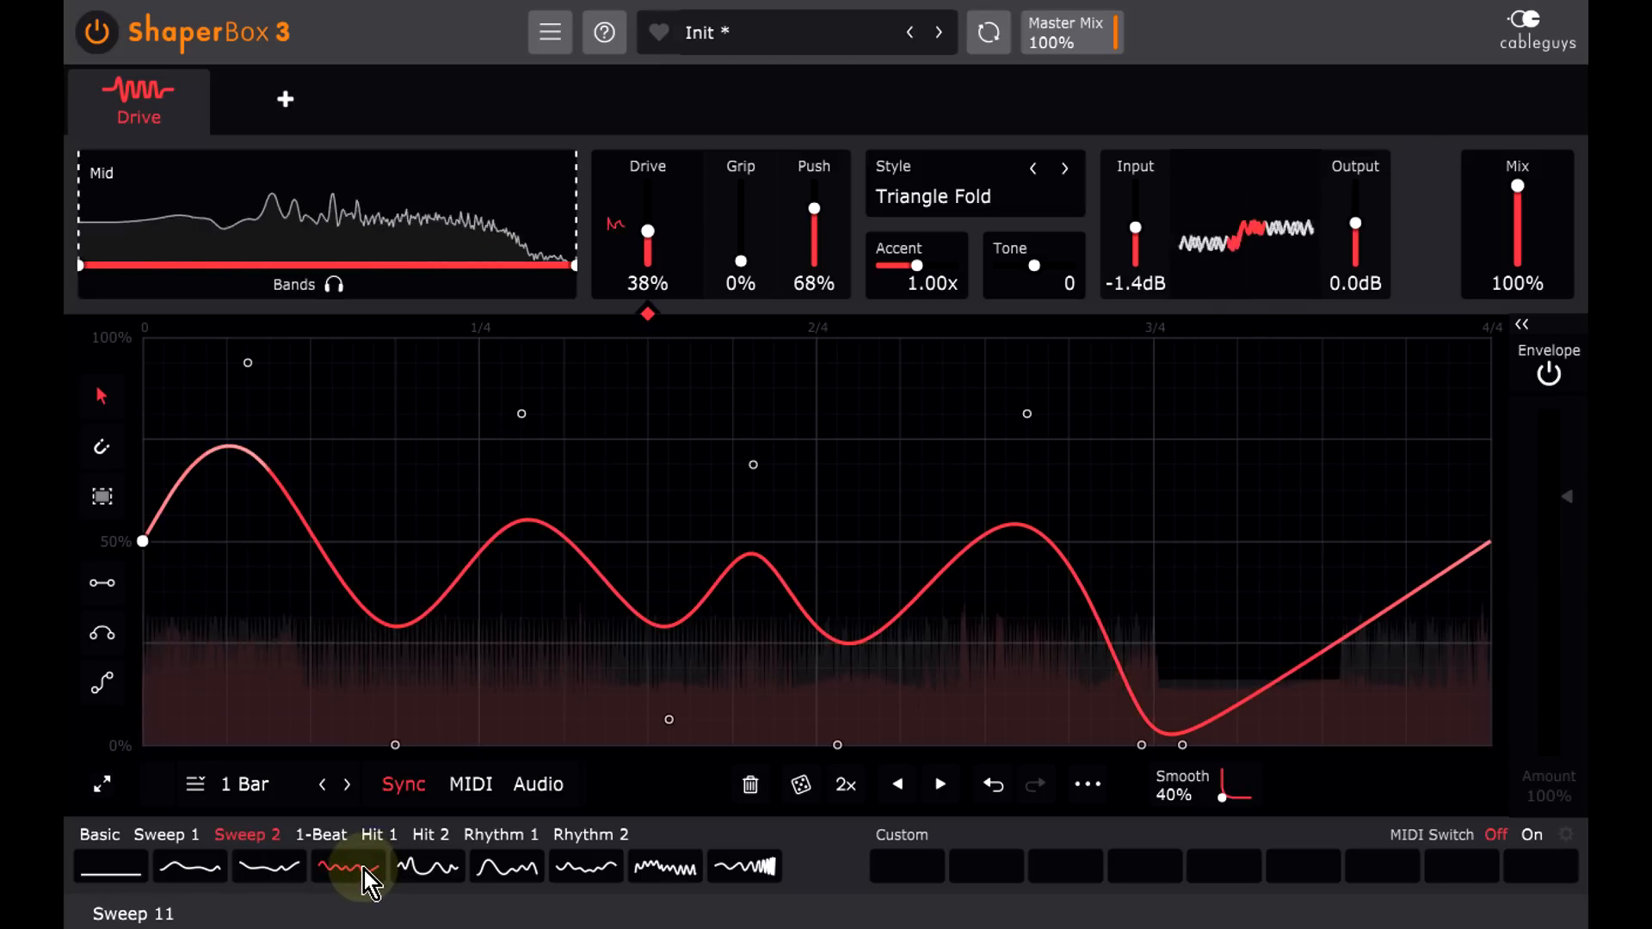
{"action": "left_click", "coordinate": [348, 787]}
{"action": "left_click", "coordinate": [347, 786]}
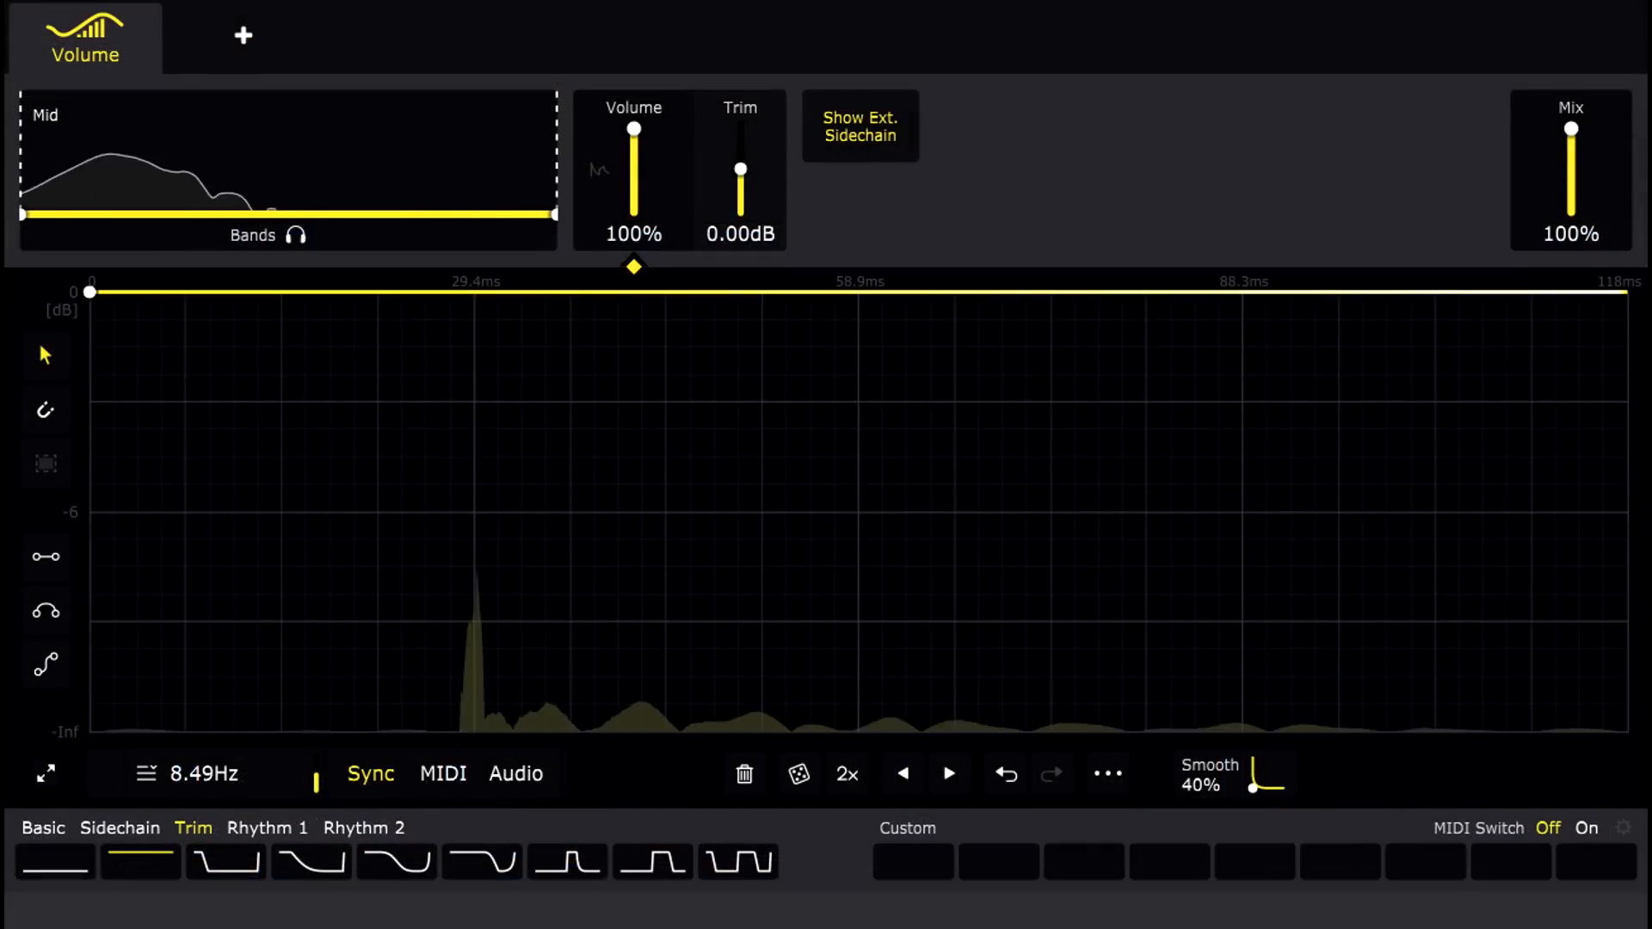
Step: Trigger the Volume LFO from audio, apply the first dipped Trim wave and move its upper breakpoint to about 15.7 ms, -3.07 dB
{"action": "left_click", "coordinate": [524, 774]}
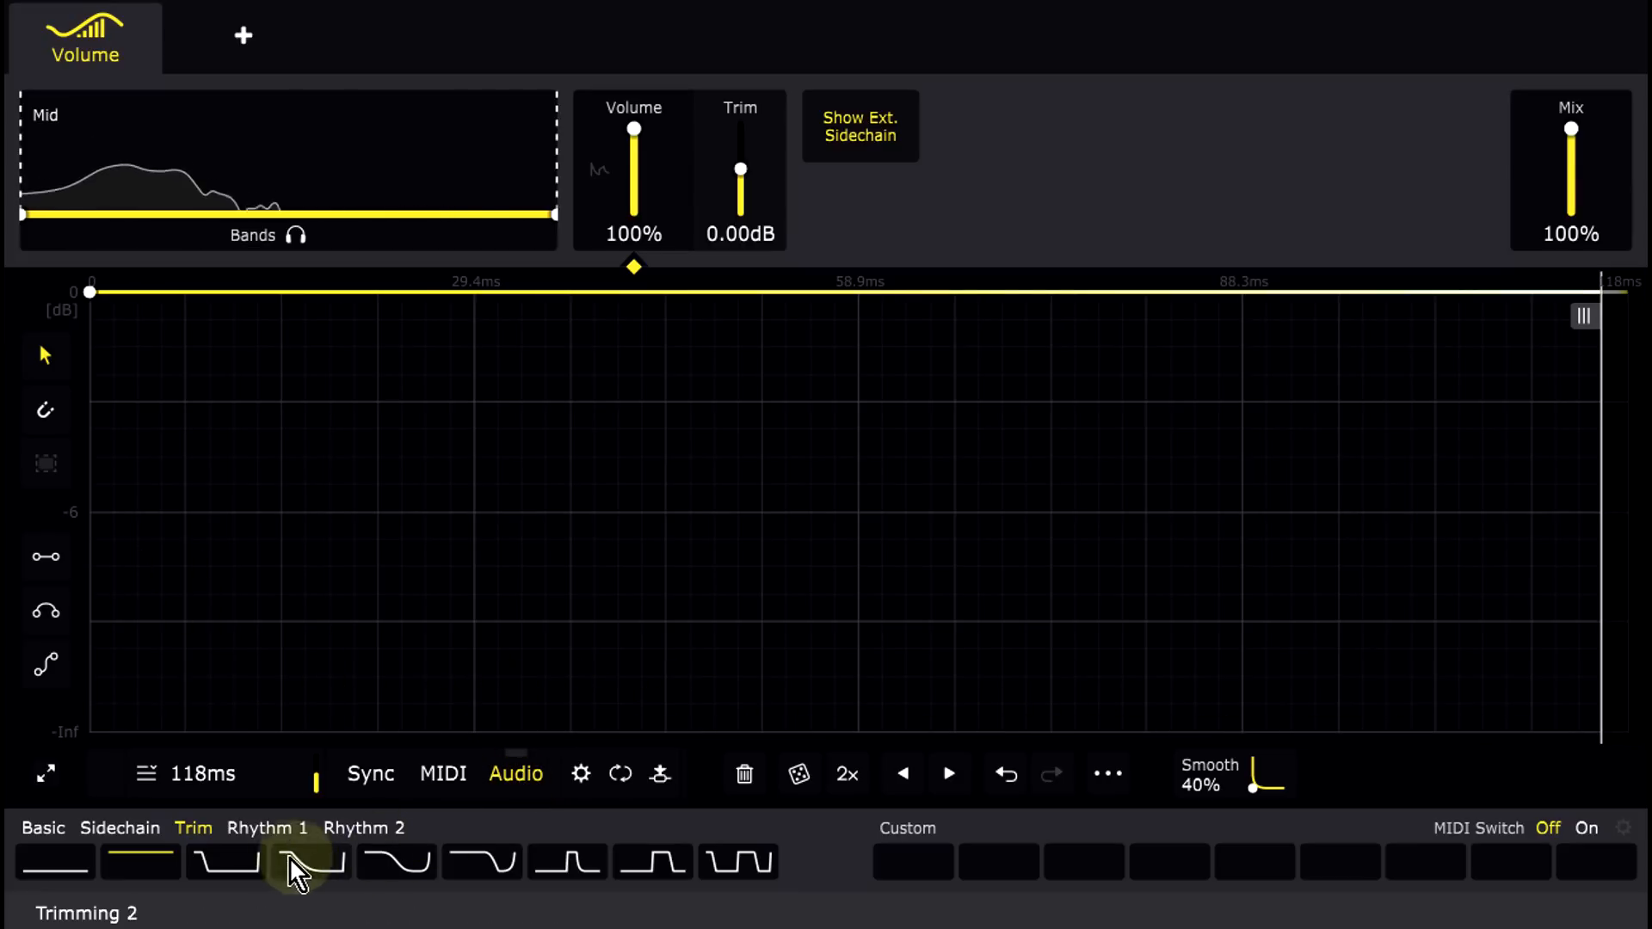
{"action": "left_click", "coordinate": [240, 859]}
{"action": "left_click_drag", "start_coordinate": [282, 293], "coordinate": [300, 426]}
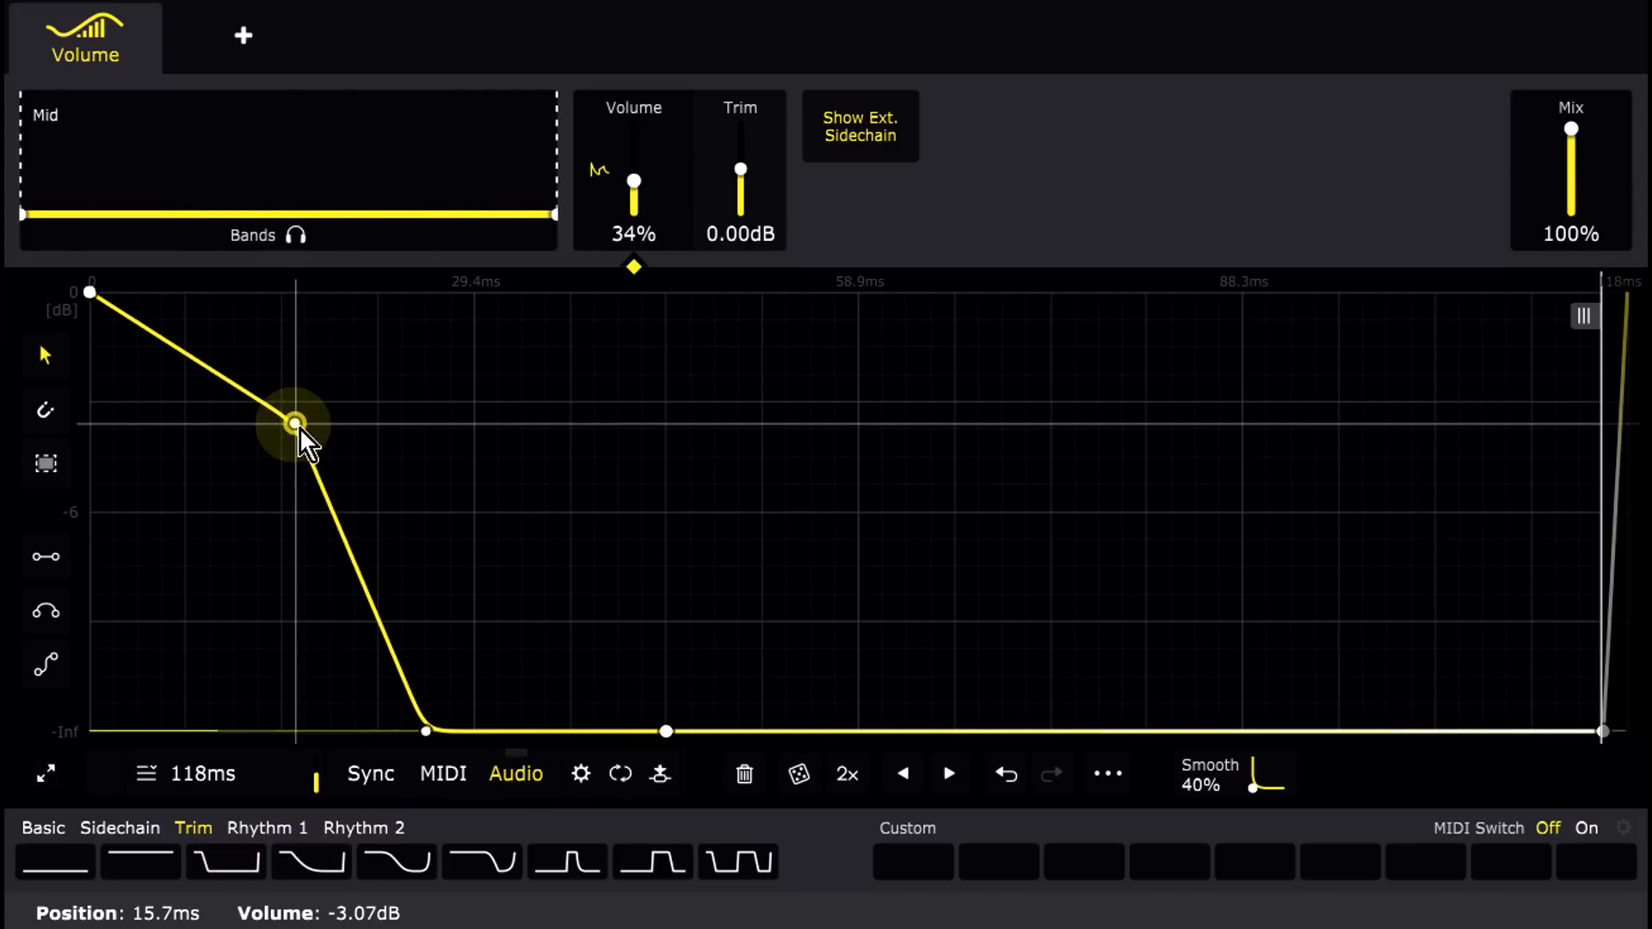
Step: Delete the Volume curve's lower soft breakpoint and bend the opening segment into a downward curve at about 15.0 ms, -14.0 dB
{"action": "double_click", "coordinate": [426, 730]}
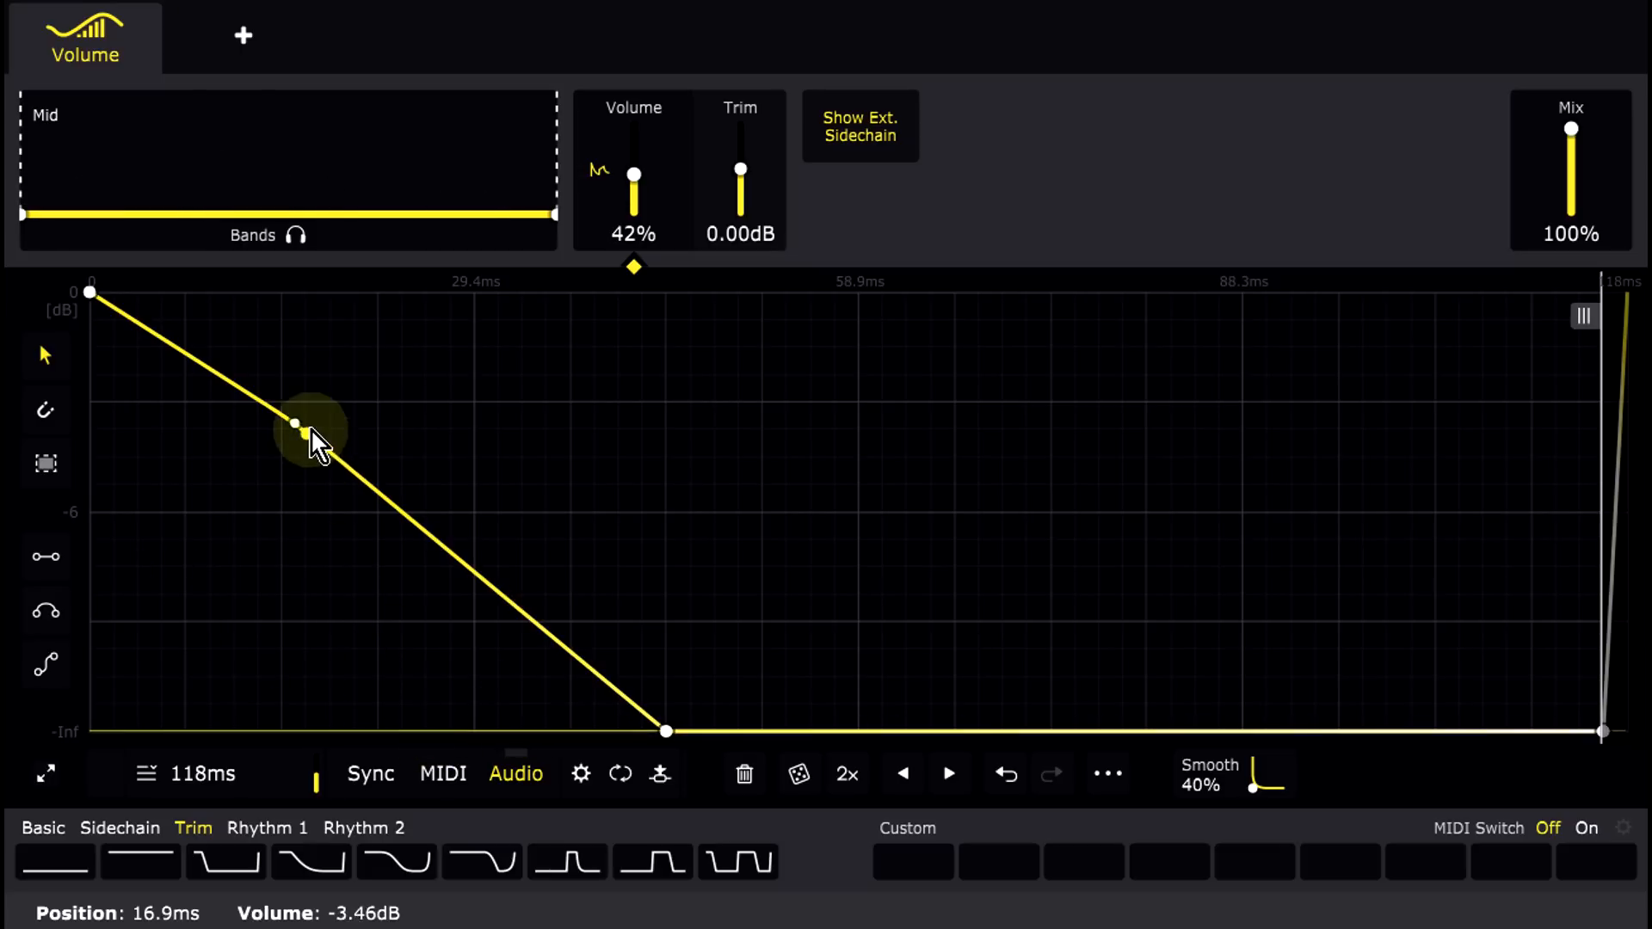
{"action": "mouse_move", "coordinate": [299, 422]}
{"action": "left_mouse_down"}
{"action": "mouse_move", "coordinate": [344, 566]}
{"action": "mouse_move", "coordinate": [285, 644]}
{"action": "left_mouse_up"}
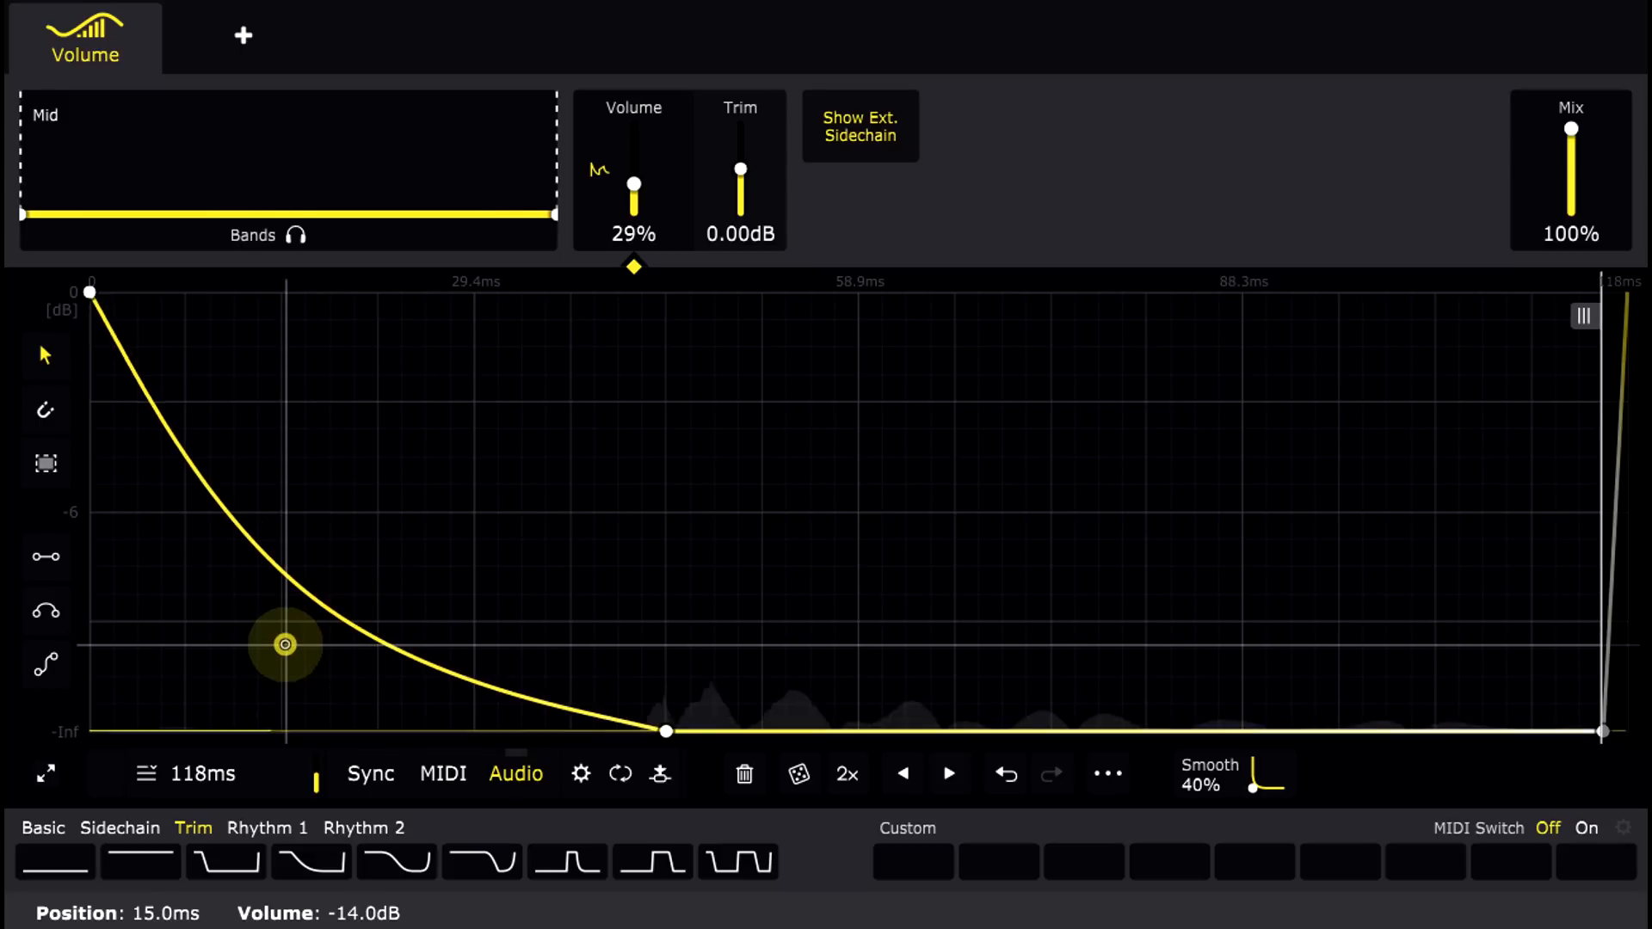
Step: Open the Global Audio Trigger settings for the Volume shaper and toggle the trigger's external sidechain input
{"action": "left_click", "coordinate": [582, 775]}
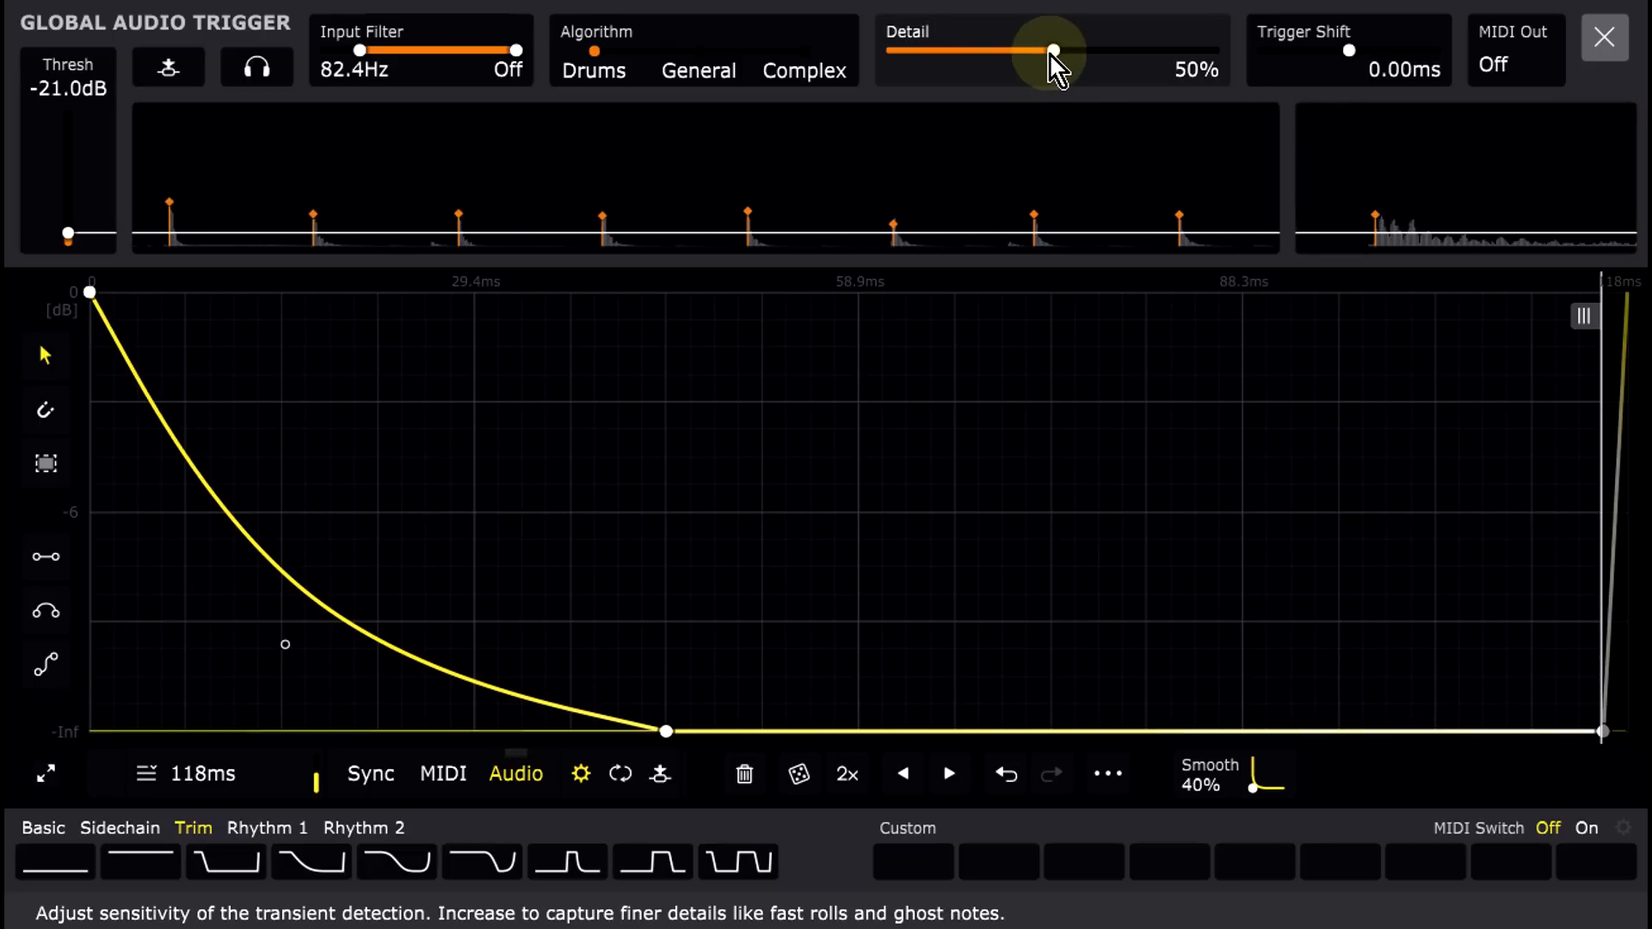
{"action": "left_click", "coordinate": [1607, 35]}
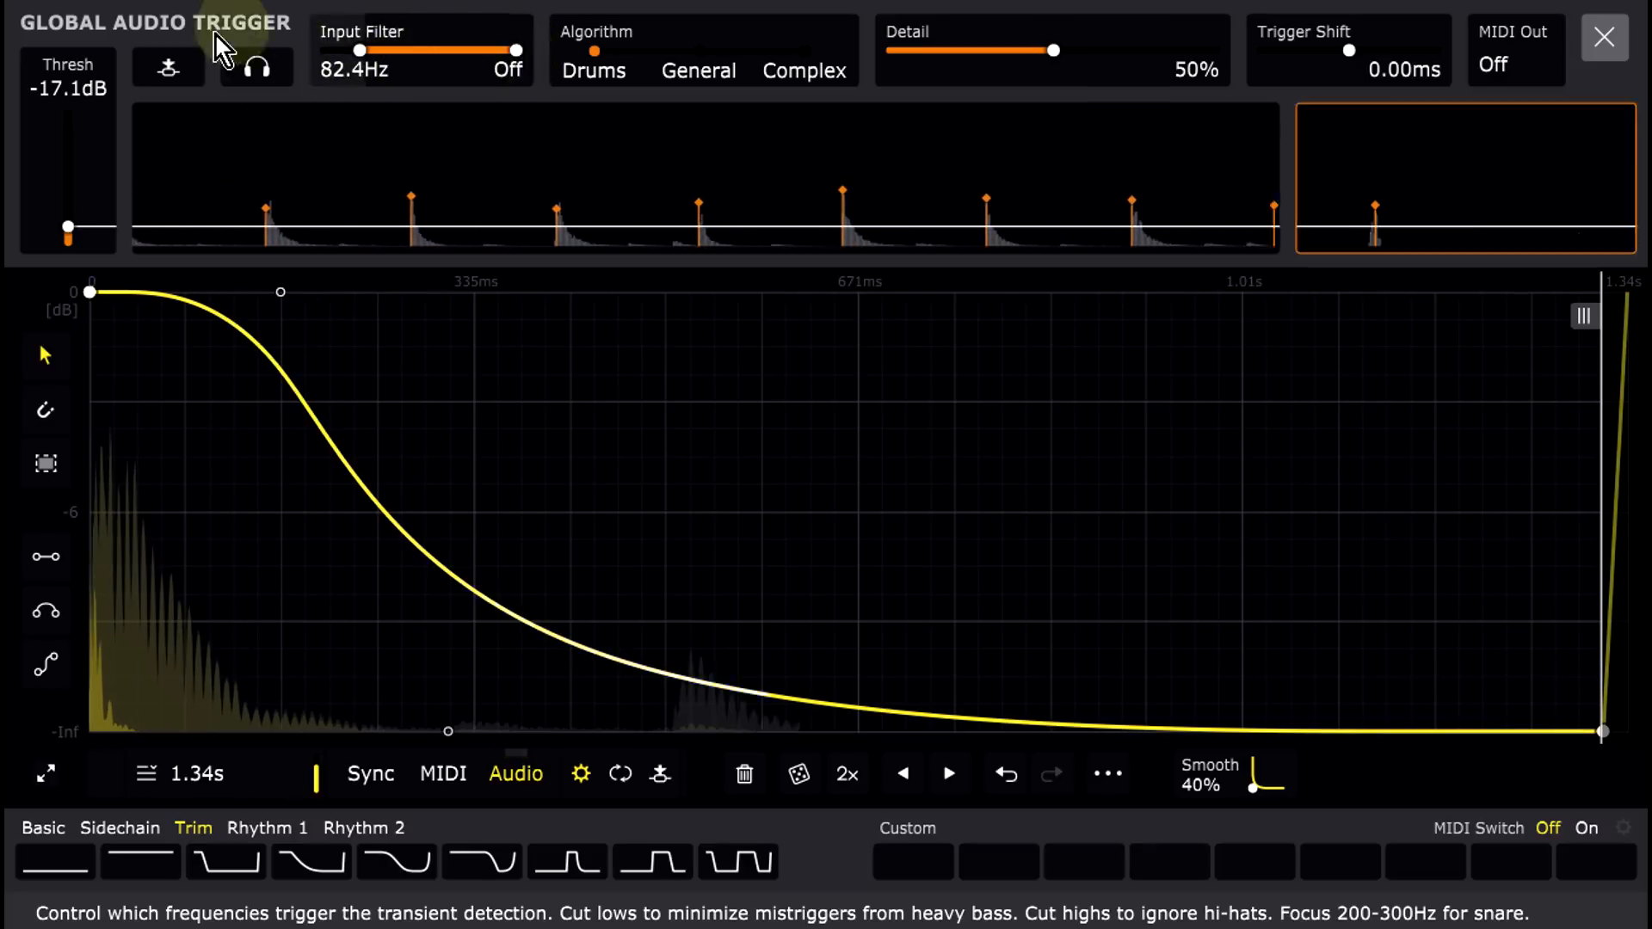
{"action": "left_click", "coordinate": [176, 71]}
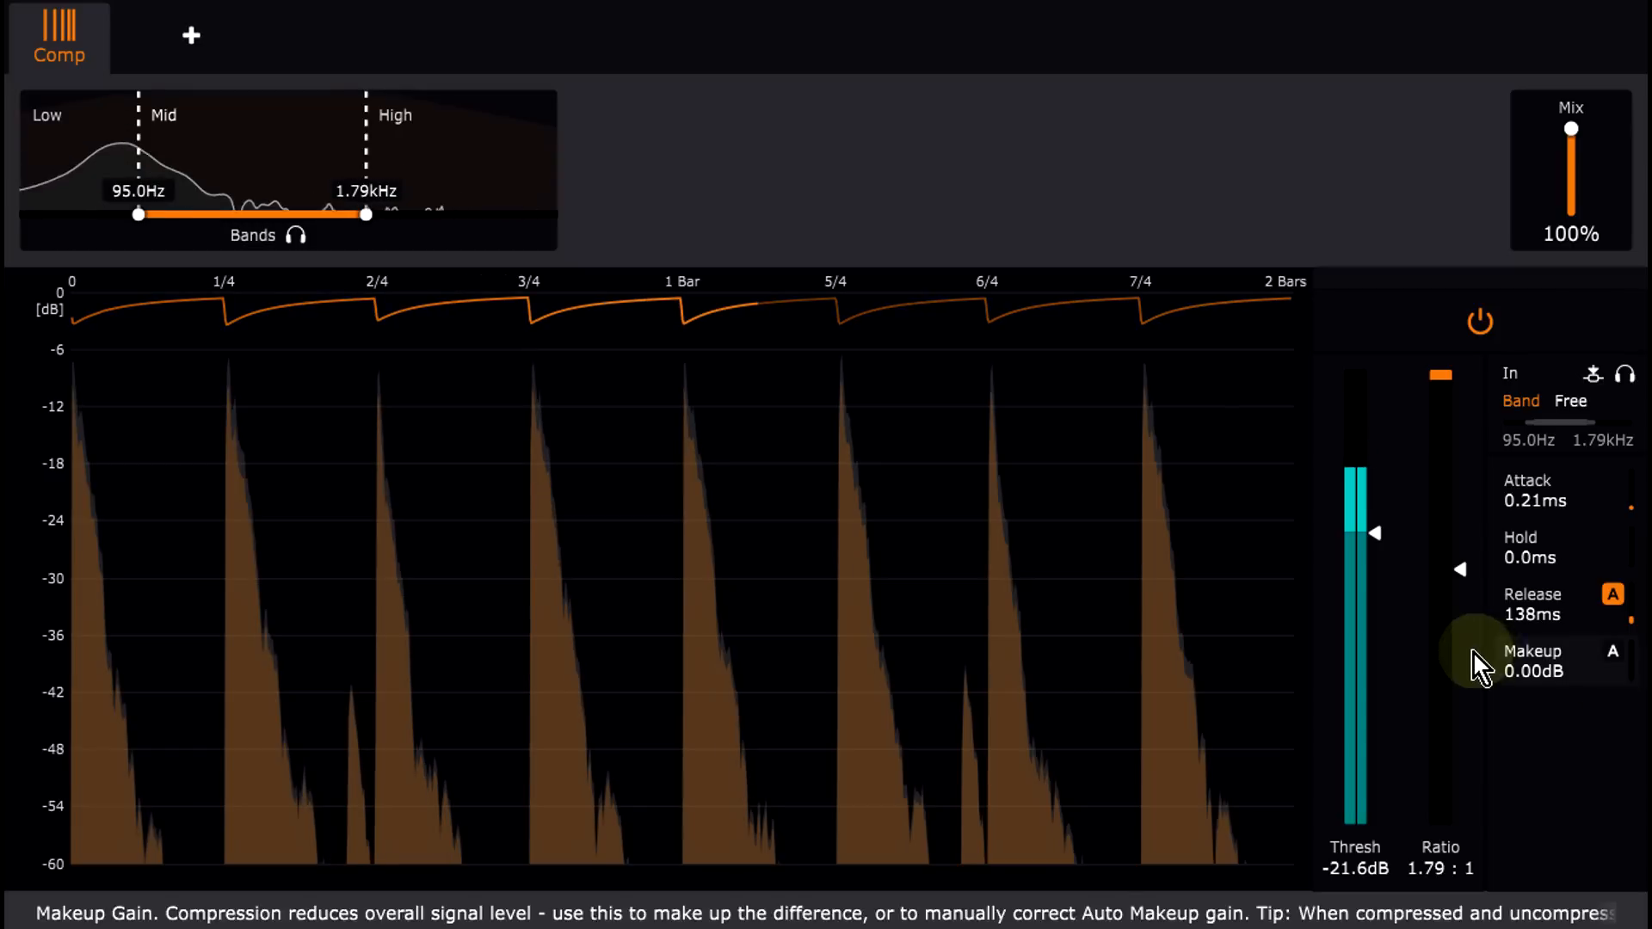
Step: Set the Mid band compressor to a 3.13:1 ratio and 85.3 ms release, with adaptive release and auto makeup off
{"action": "left_click_drag", "start_coordinate": [1461, 566], "coordinate": [1460, 761]}
{"action": "mouse_move", "coordinate": [1460, 656]}
{"action": "left_mouse_down"}
{"action": "mouse_move", "coordinate": [1458, 638]}
{"action": "mouse_move", "coordinate": [1458, 711]}
{"action": "mouse_move", "coordinate": [1459, 551]}
{"action": "mouse_move", "coordinate": [1461, 823]}
{"action": "mouse_move", "coordinate": [1463, 678]}
{"action": "left_mouse_up"}
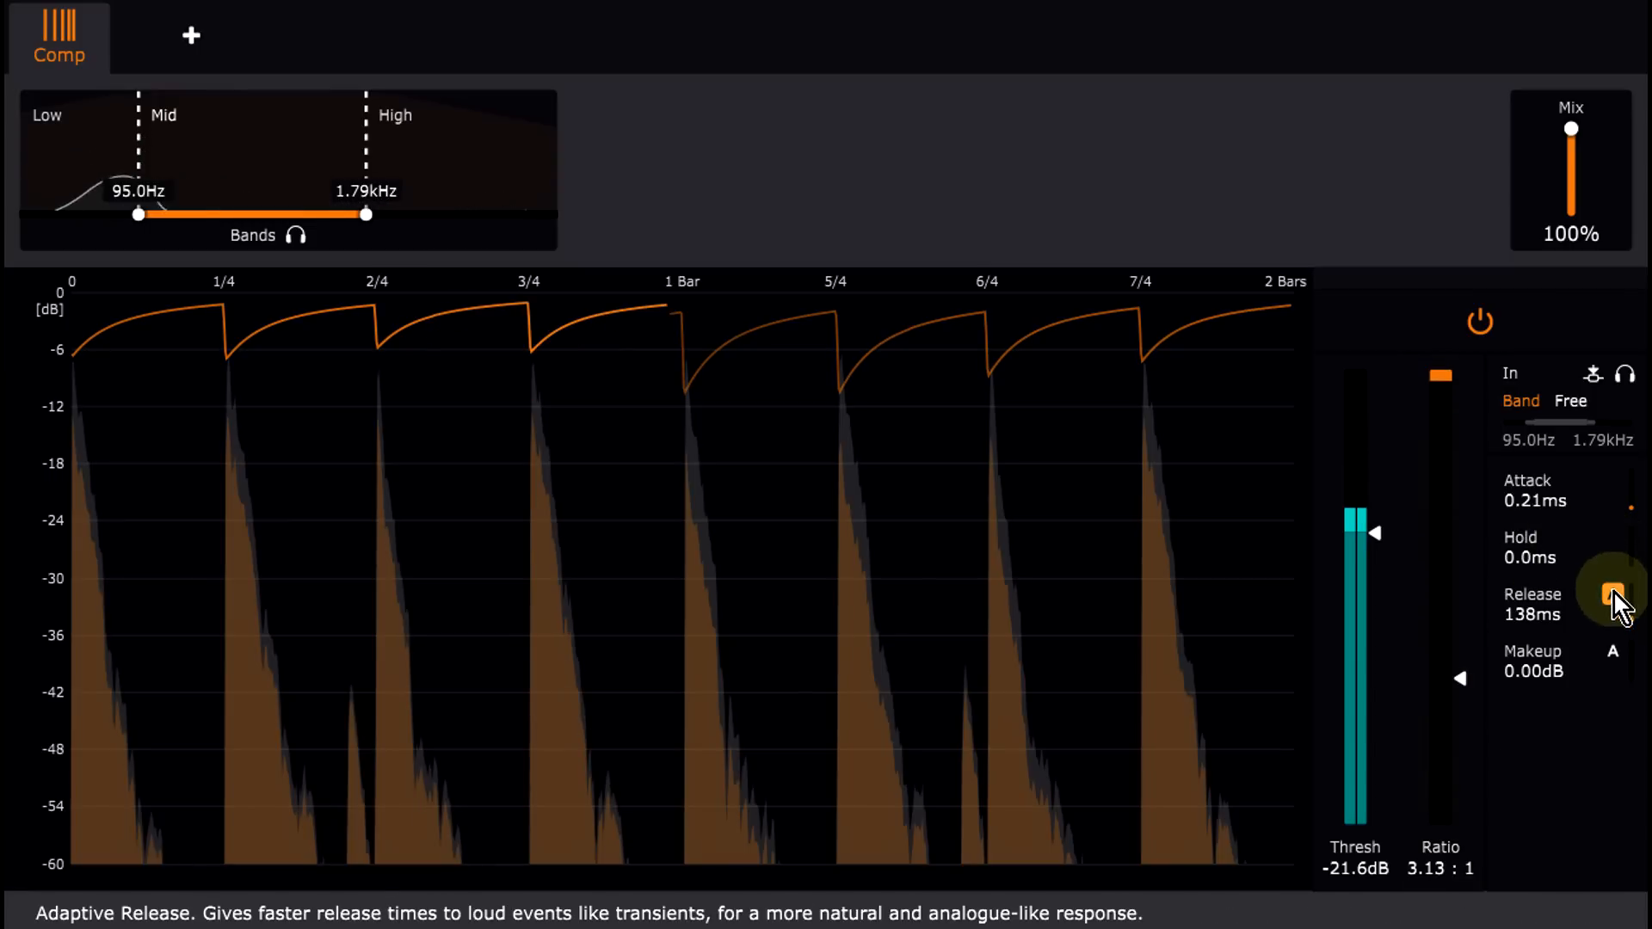
{"action": "left_click_drag", "start_coordinate": [1535, 614], "coordinate": [1530, 537]}
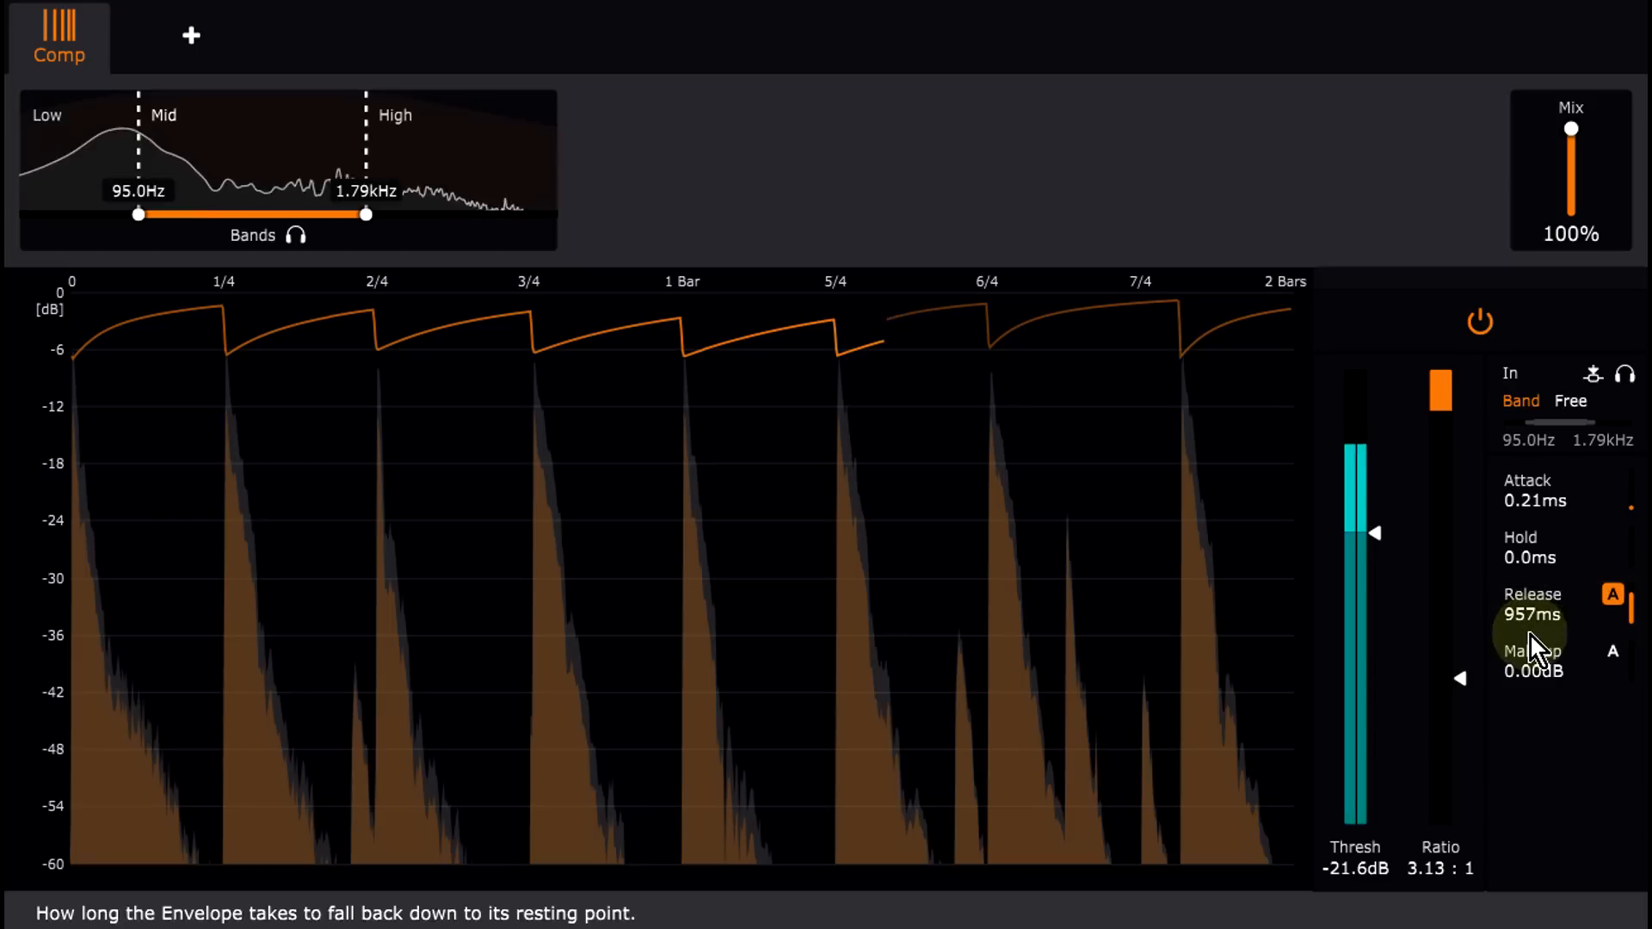
{"action": "left_click_drag", "start_coordinate": [1523, 614], "coordinate": [1525, 698]}
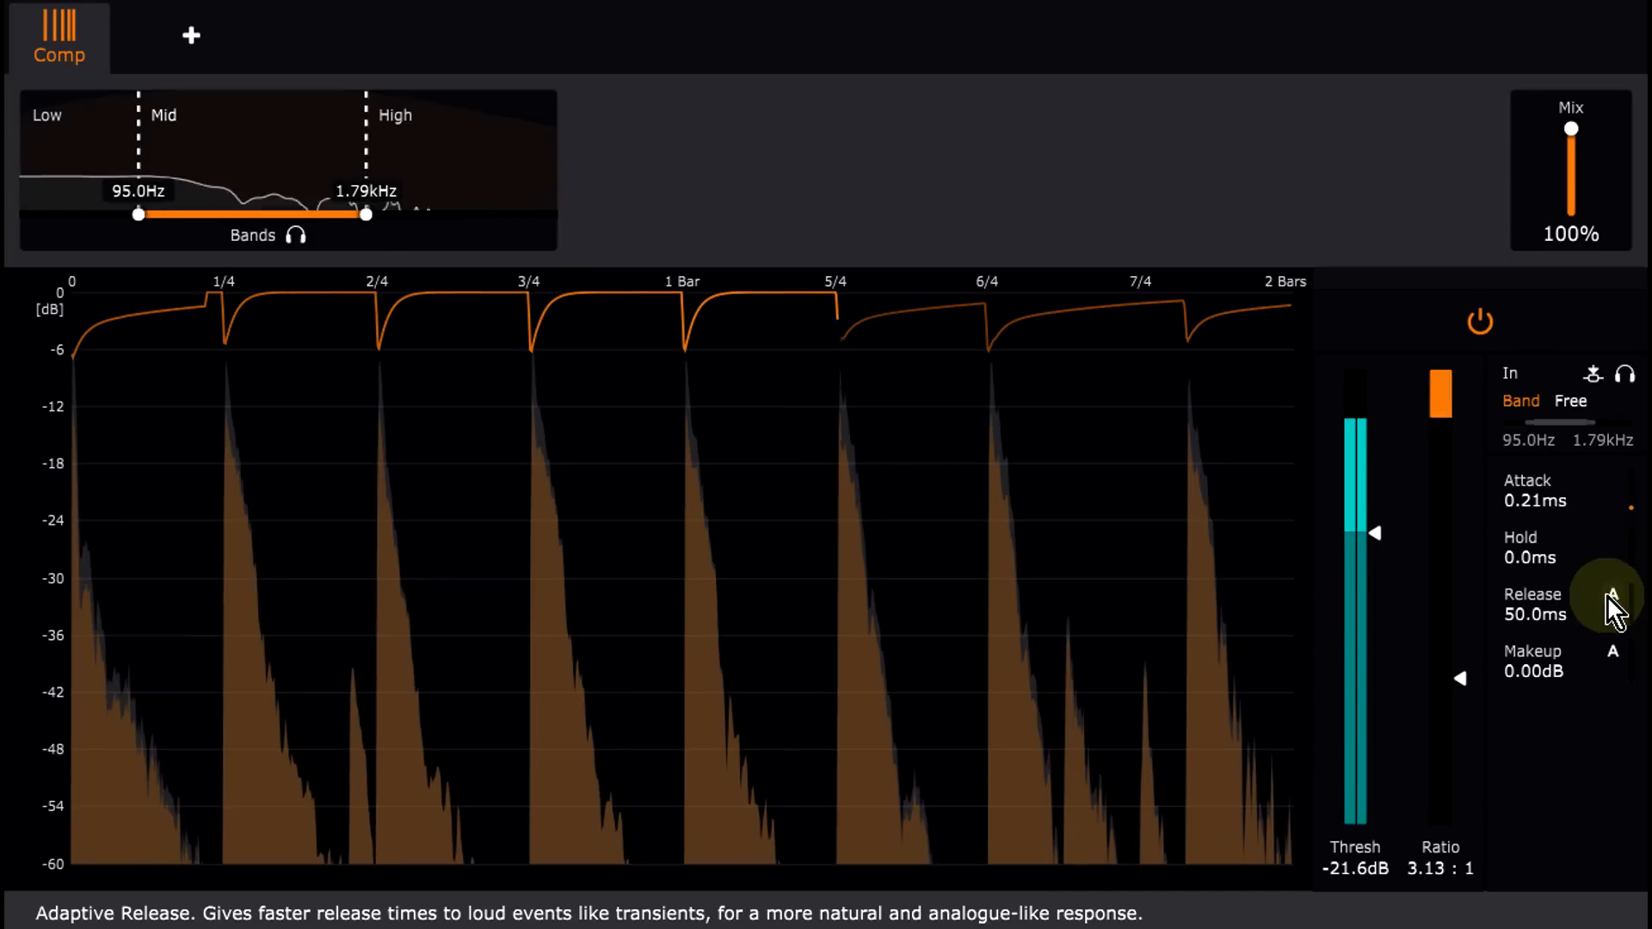
{"action": "left_click_drag", "start_coordinate": [1519, 611], "coordinate": [1501, 593]}
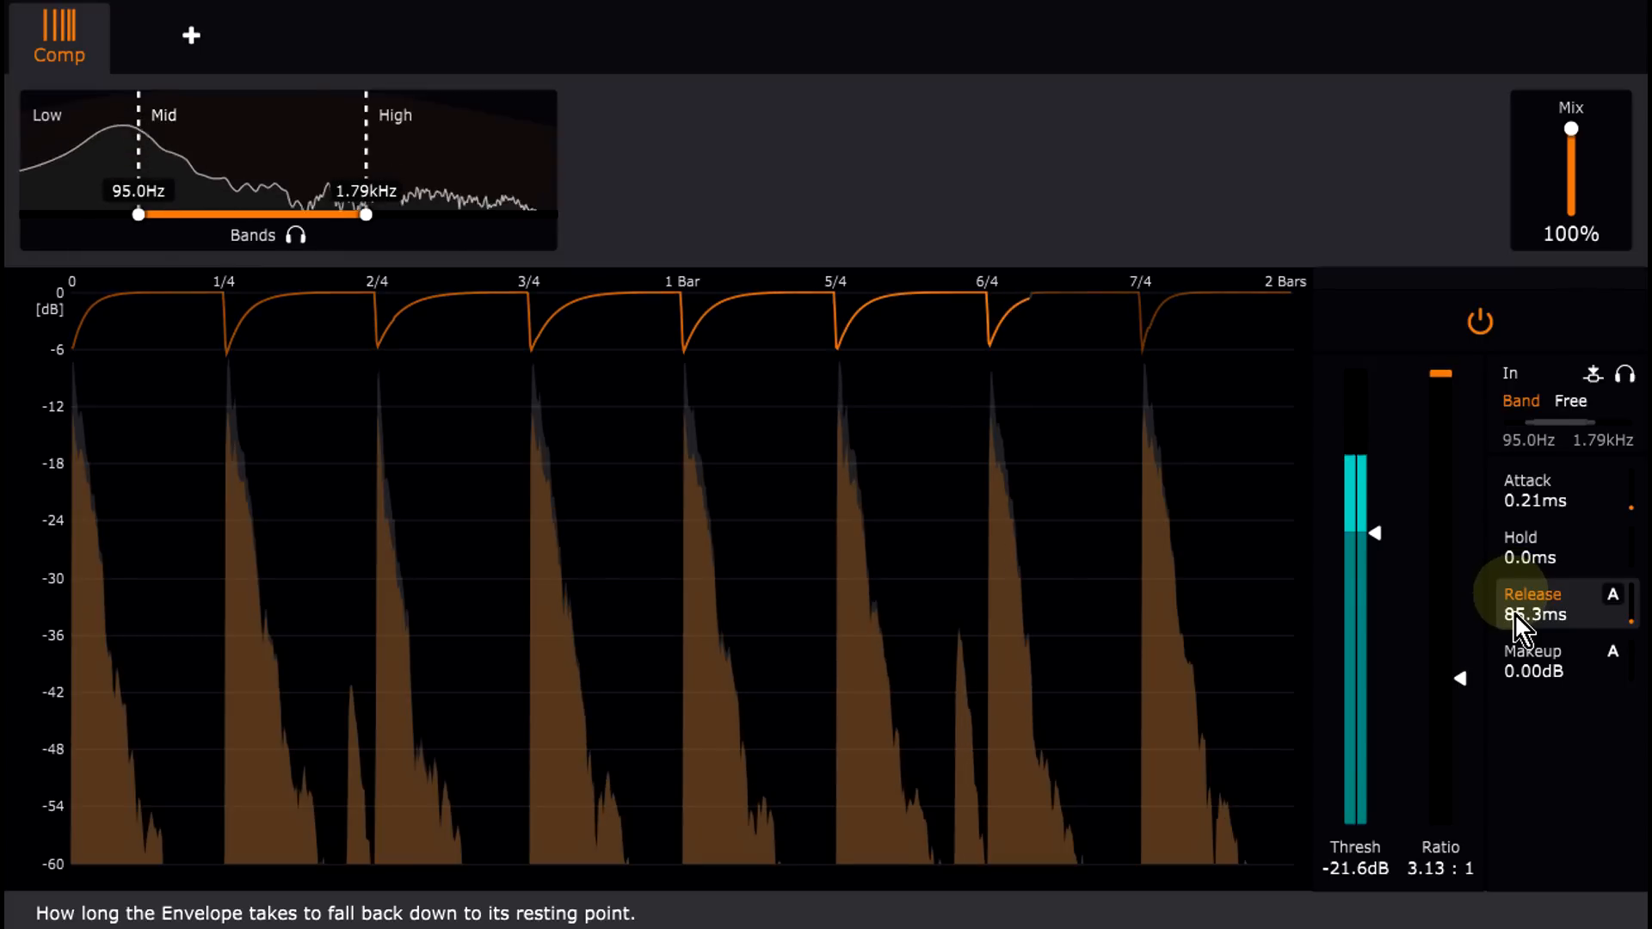
{"action": "left_click", "coordinate": [1613, 652]}
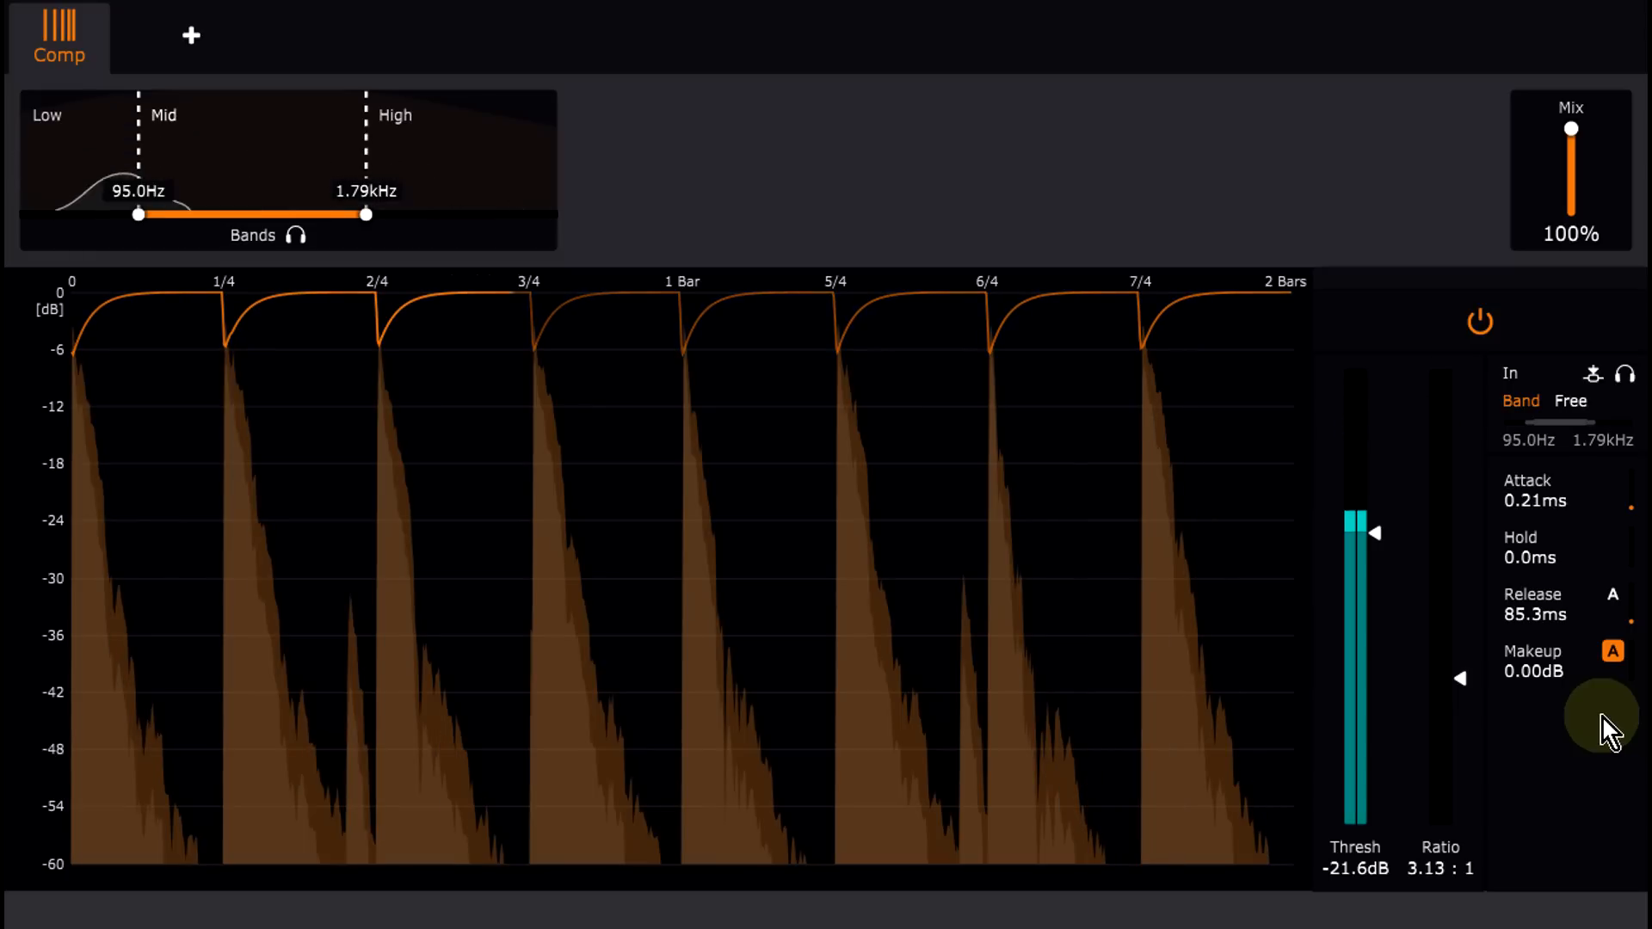
{"action": "left_click", "coordinate": [1610, 652]}
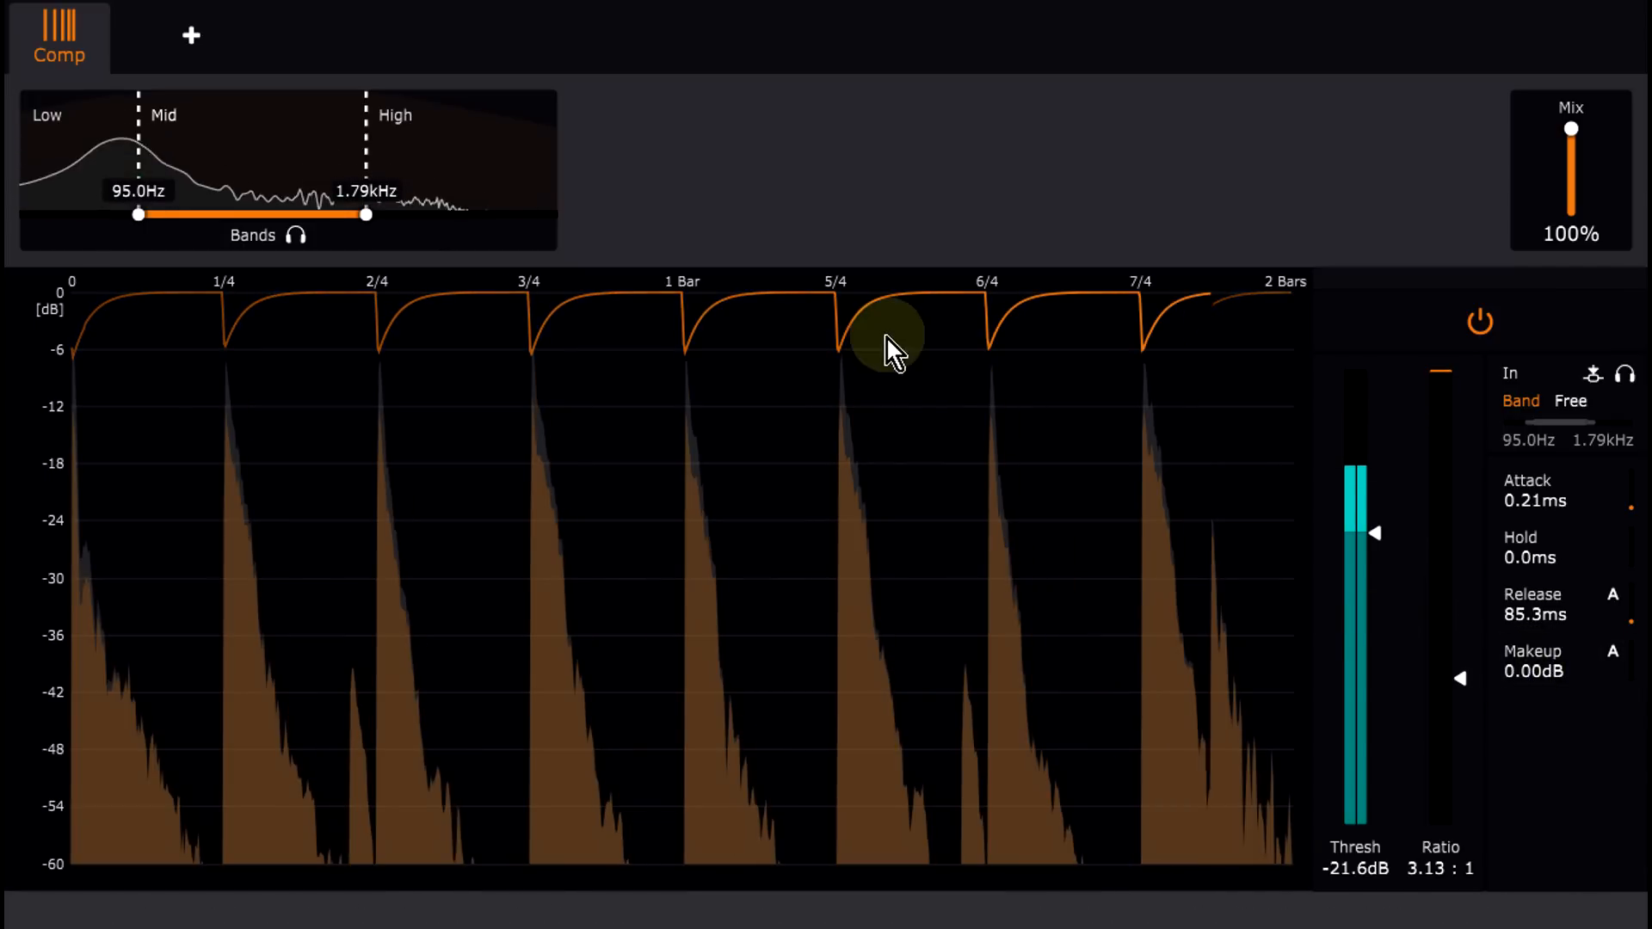
Step: Review the compressor settings of the Low, Mid and High bands and compare the drums with the master bypass on and off
{"action": "mouse_move", "coordinate": [527, 129]}
{"action": "left_click", "coordinate": [75, 149]}
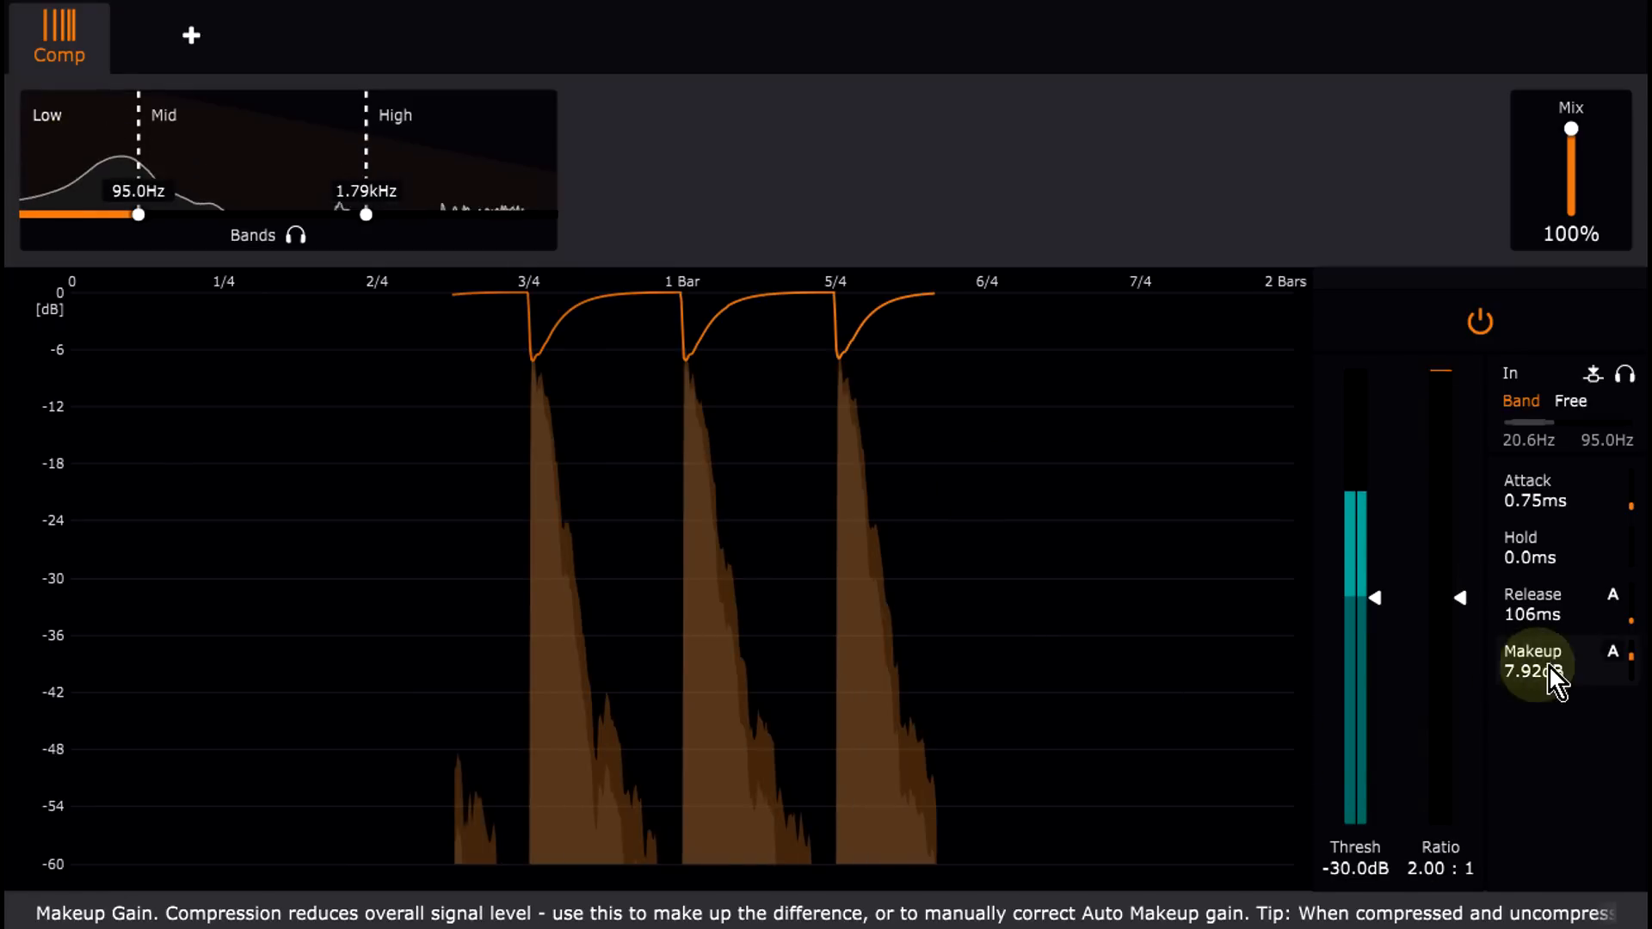
{"action": "left_click", "coordinate": [472, 170]}
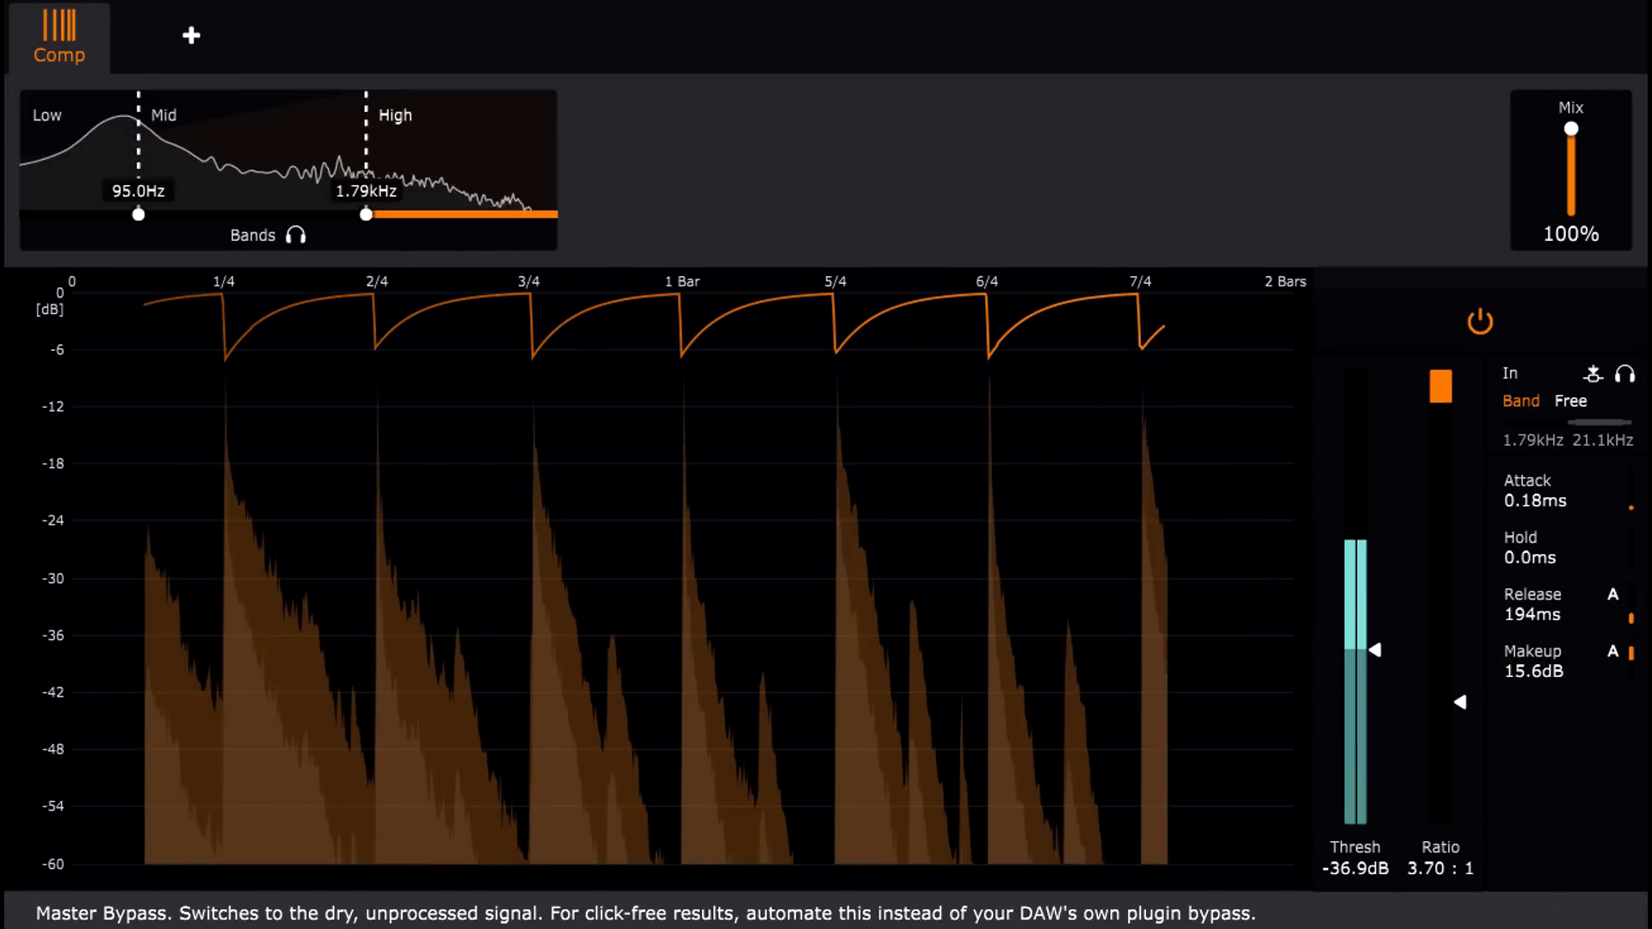
{"action": "left_click", "coordinate": [1479, 322]}
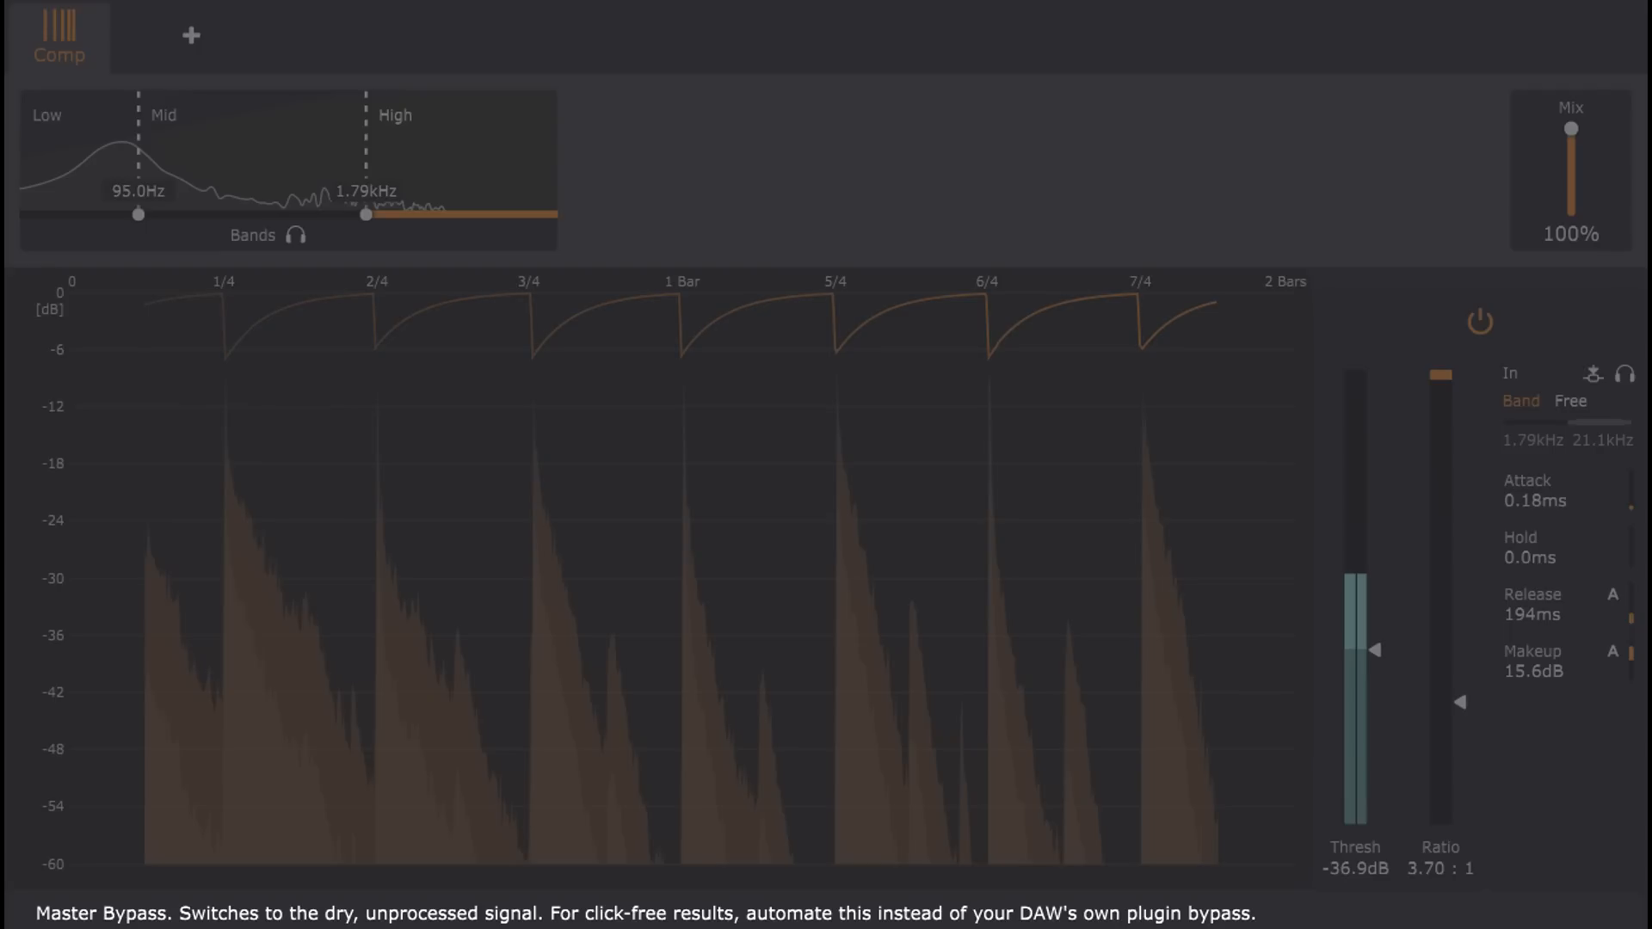
{"action": "left_click", "coordinate": [1479, 322]}
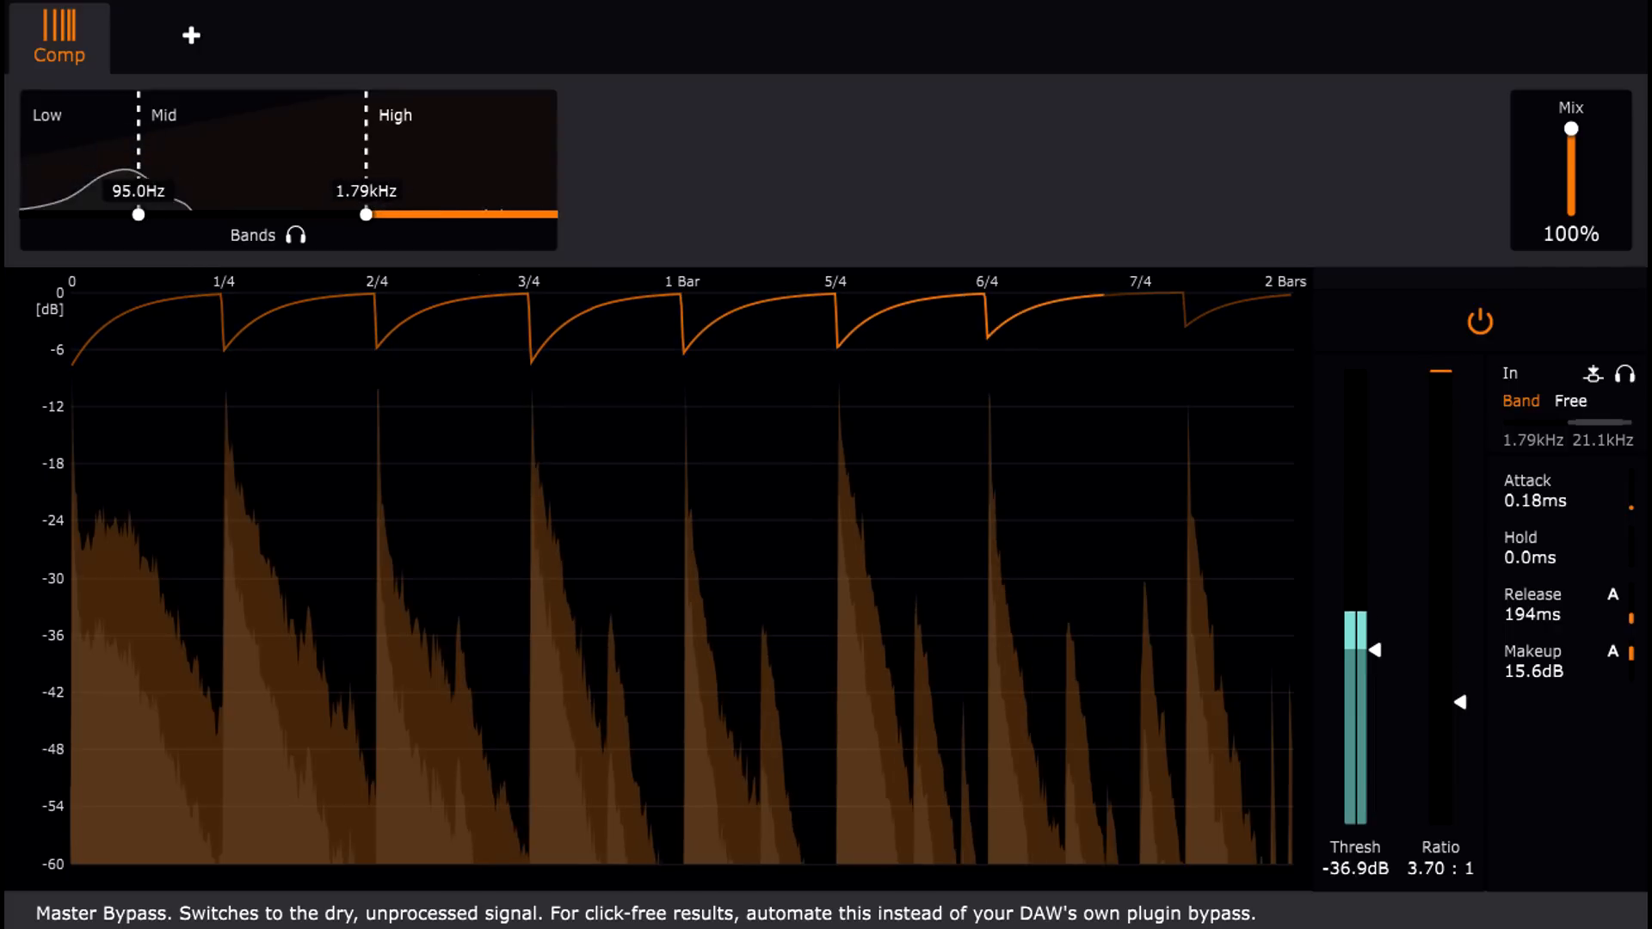
{"action": "left_click", "coordinate": [89, 161]}
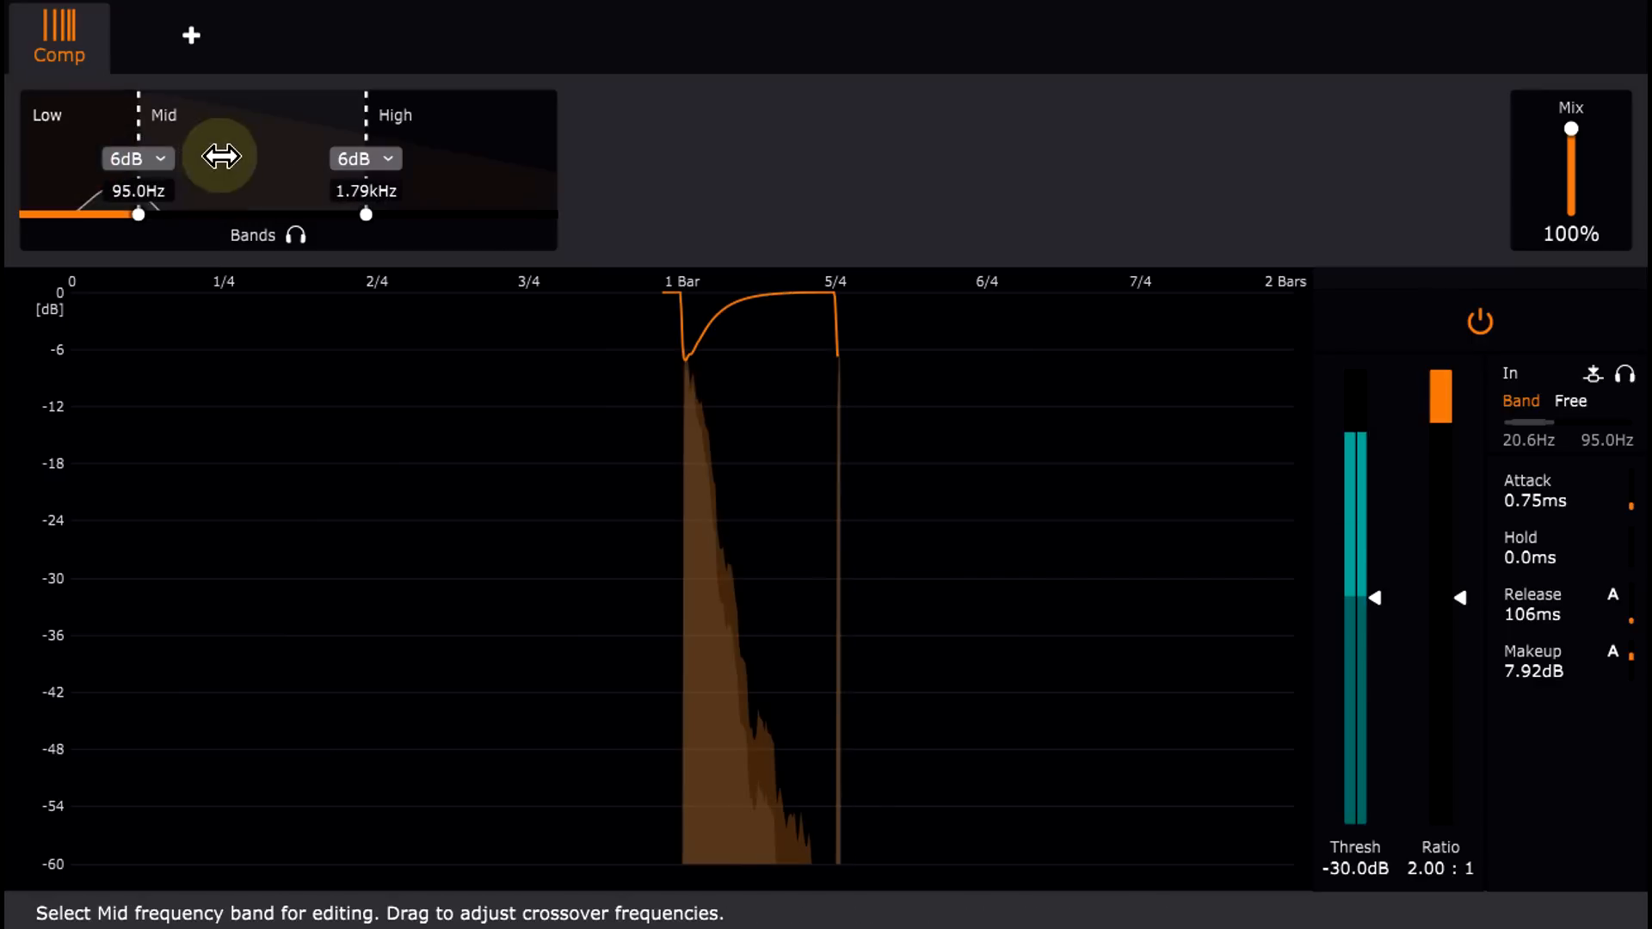
{"action": "left_click", "coordinate": [264, 153]}
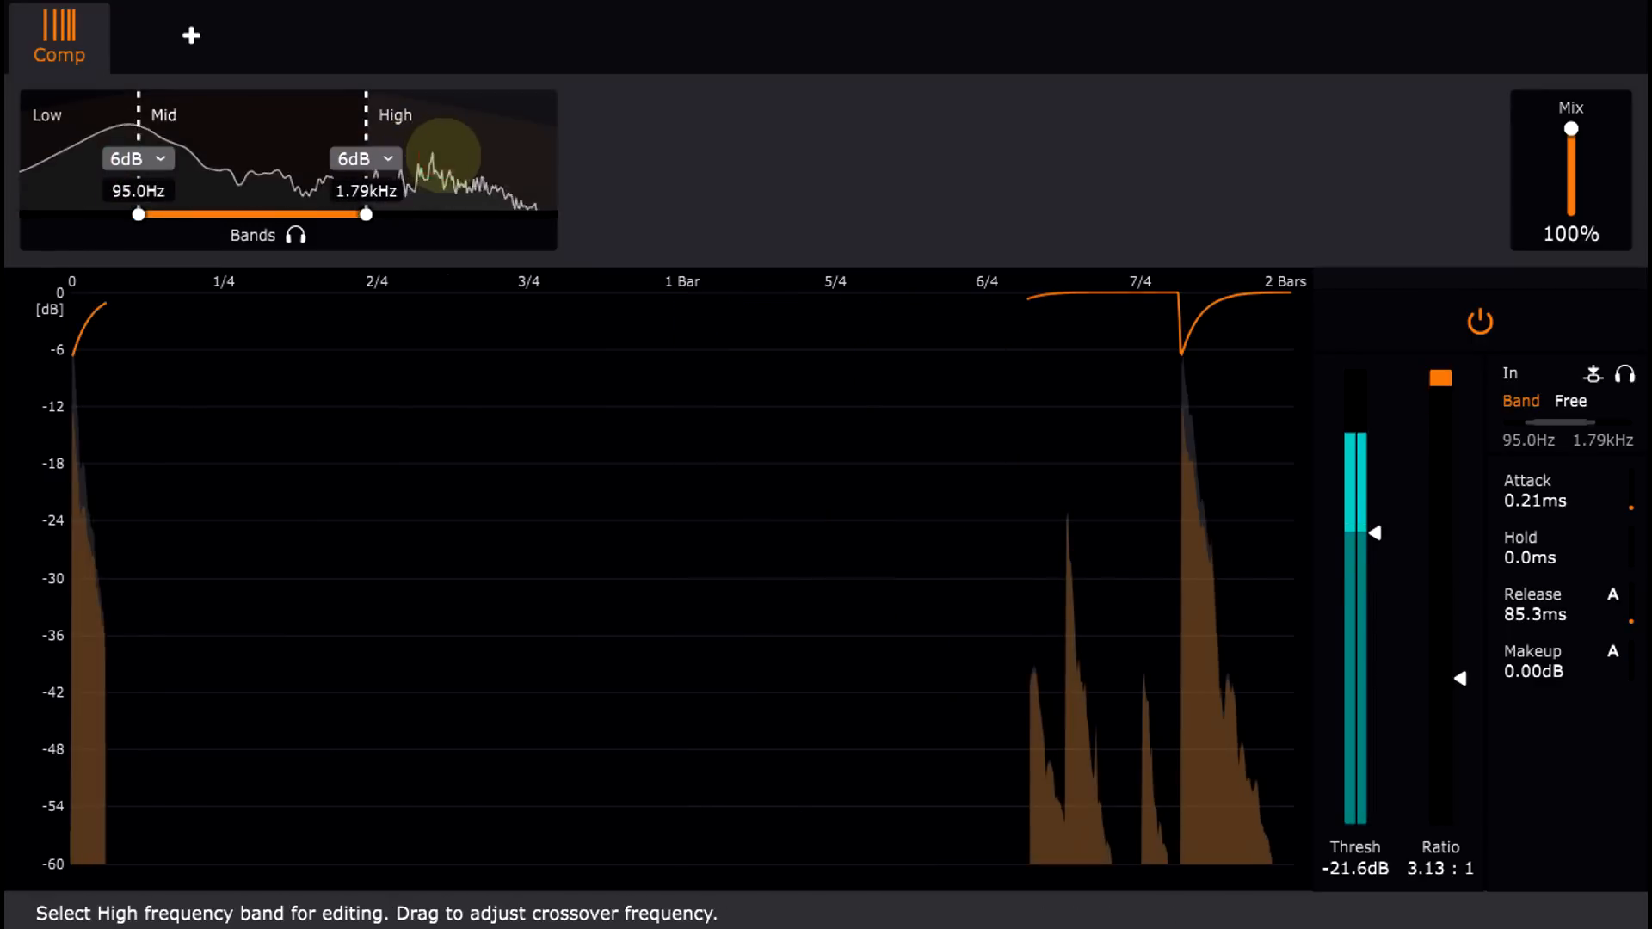
{"action": "left_click", "coordinate": [442, 156]}
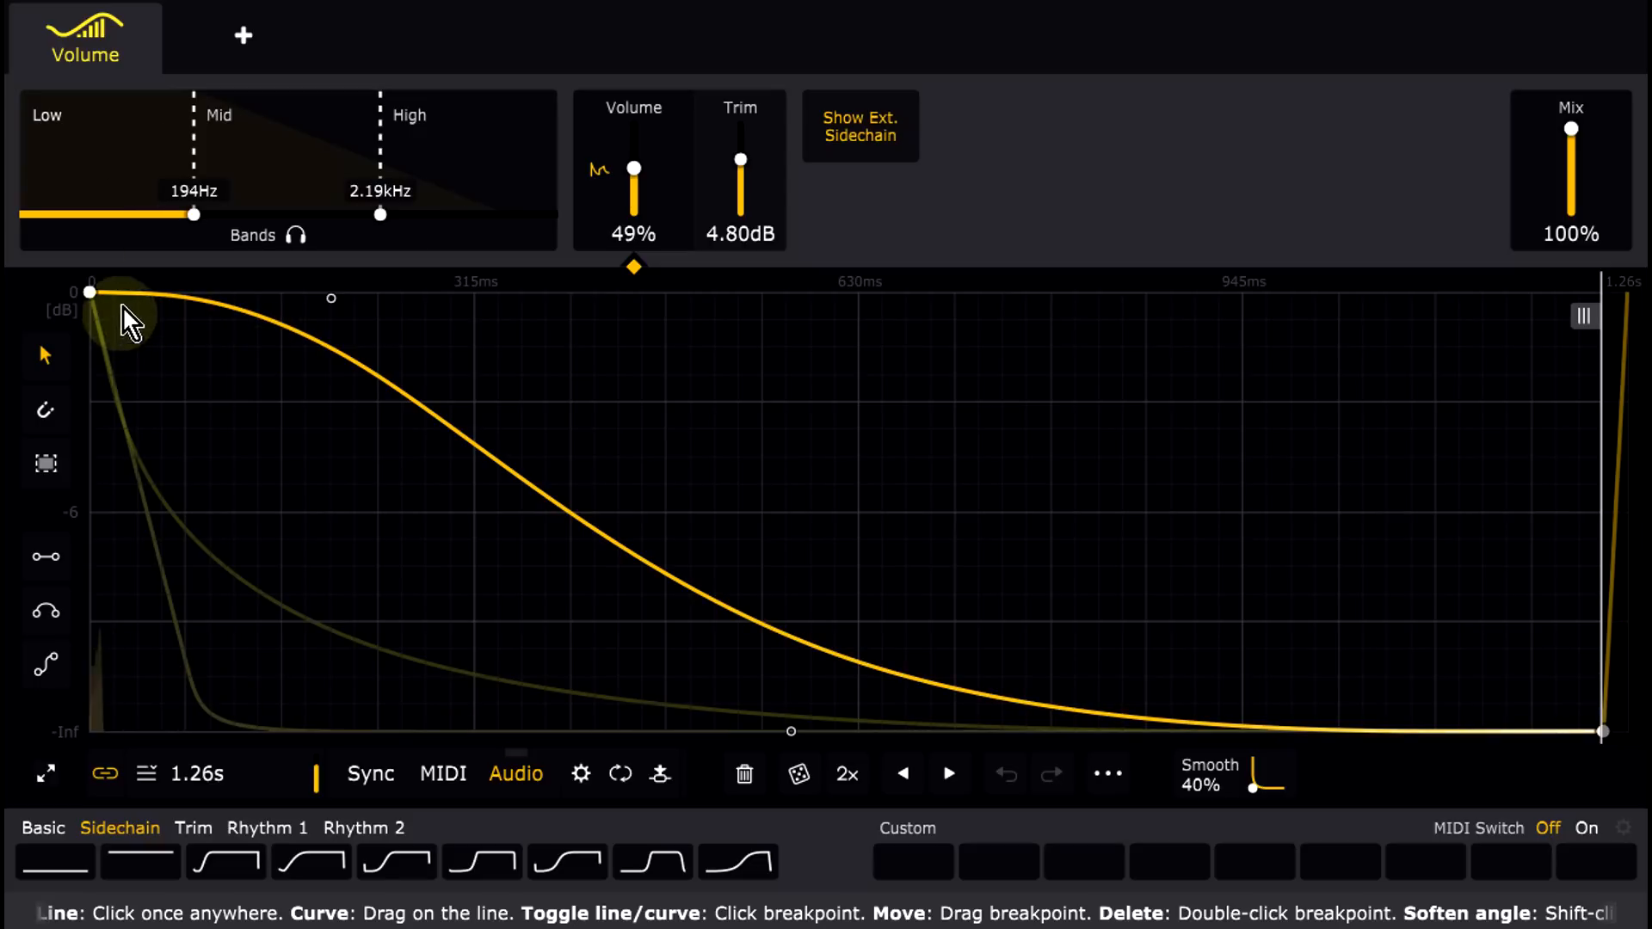
Step: Examine the Volume curves of the Low, Mid and High bands, and view the Volume and Comp shapers in the Drive chain
{"action": "left_click", "coordinate": [276, 162]}
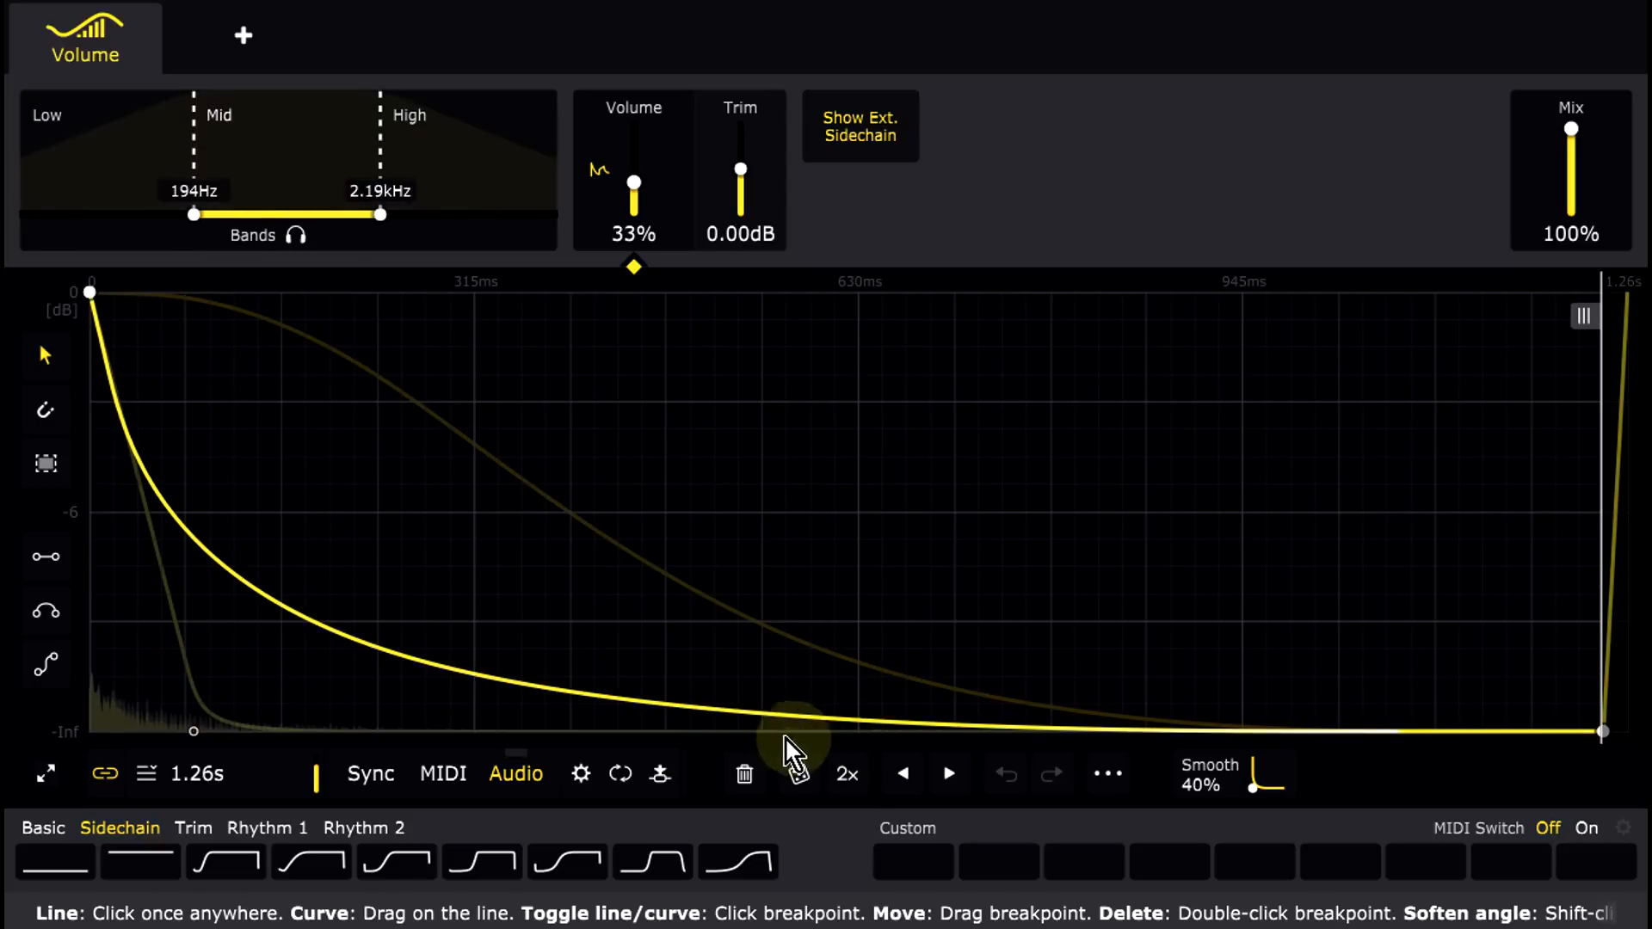
{"action": "left_click", "coordinate": [445, 165]}
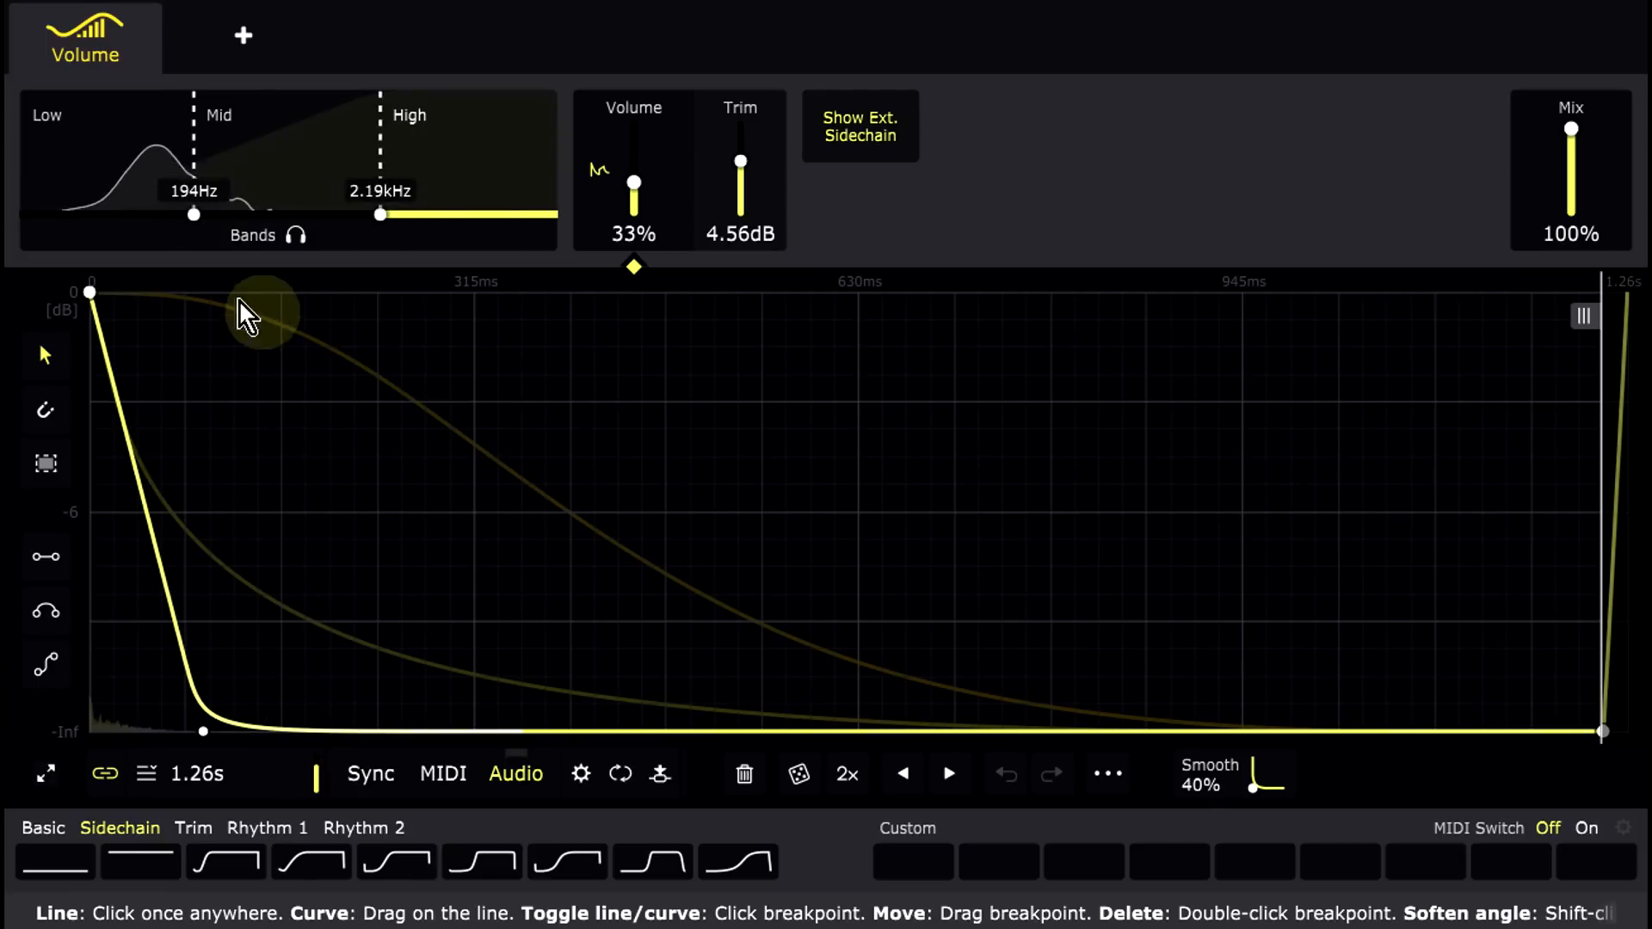
{"action": "left_click", "coordinate": [129, 178]}
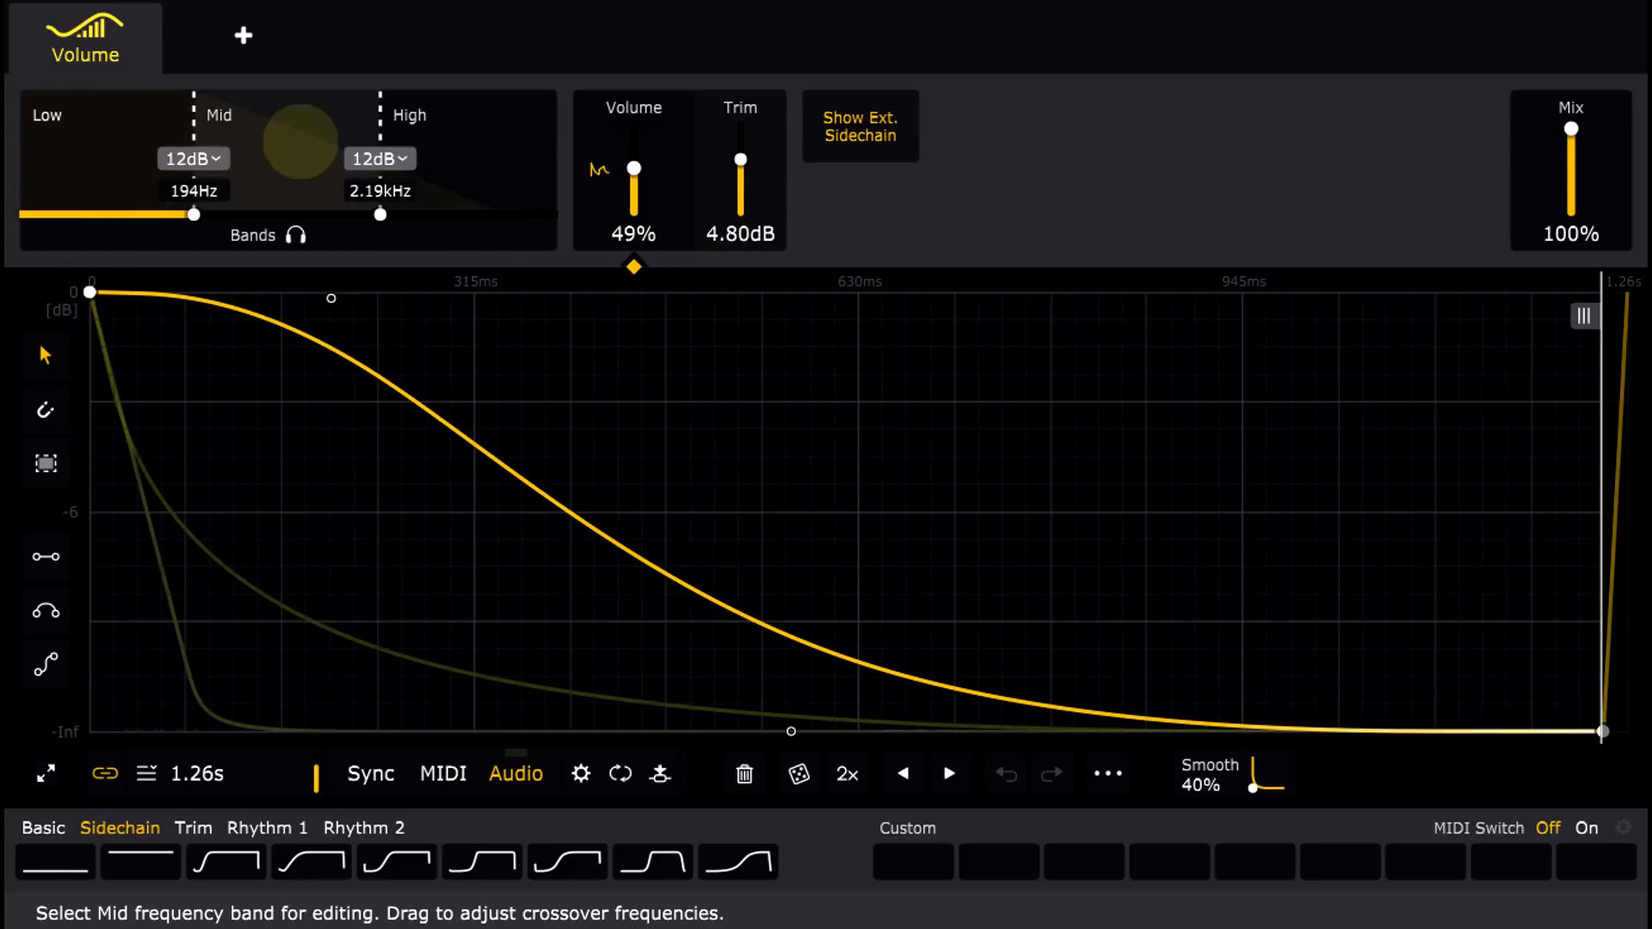
{"action": "left_click", "coordinate": [320, 206]}
{"action": "left_click", "coordinate": [86, 208]}
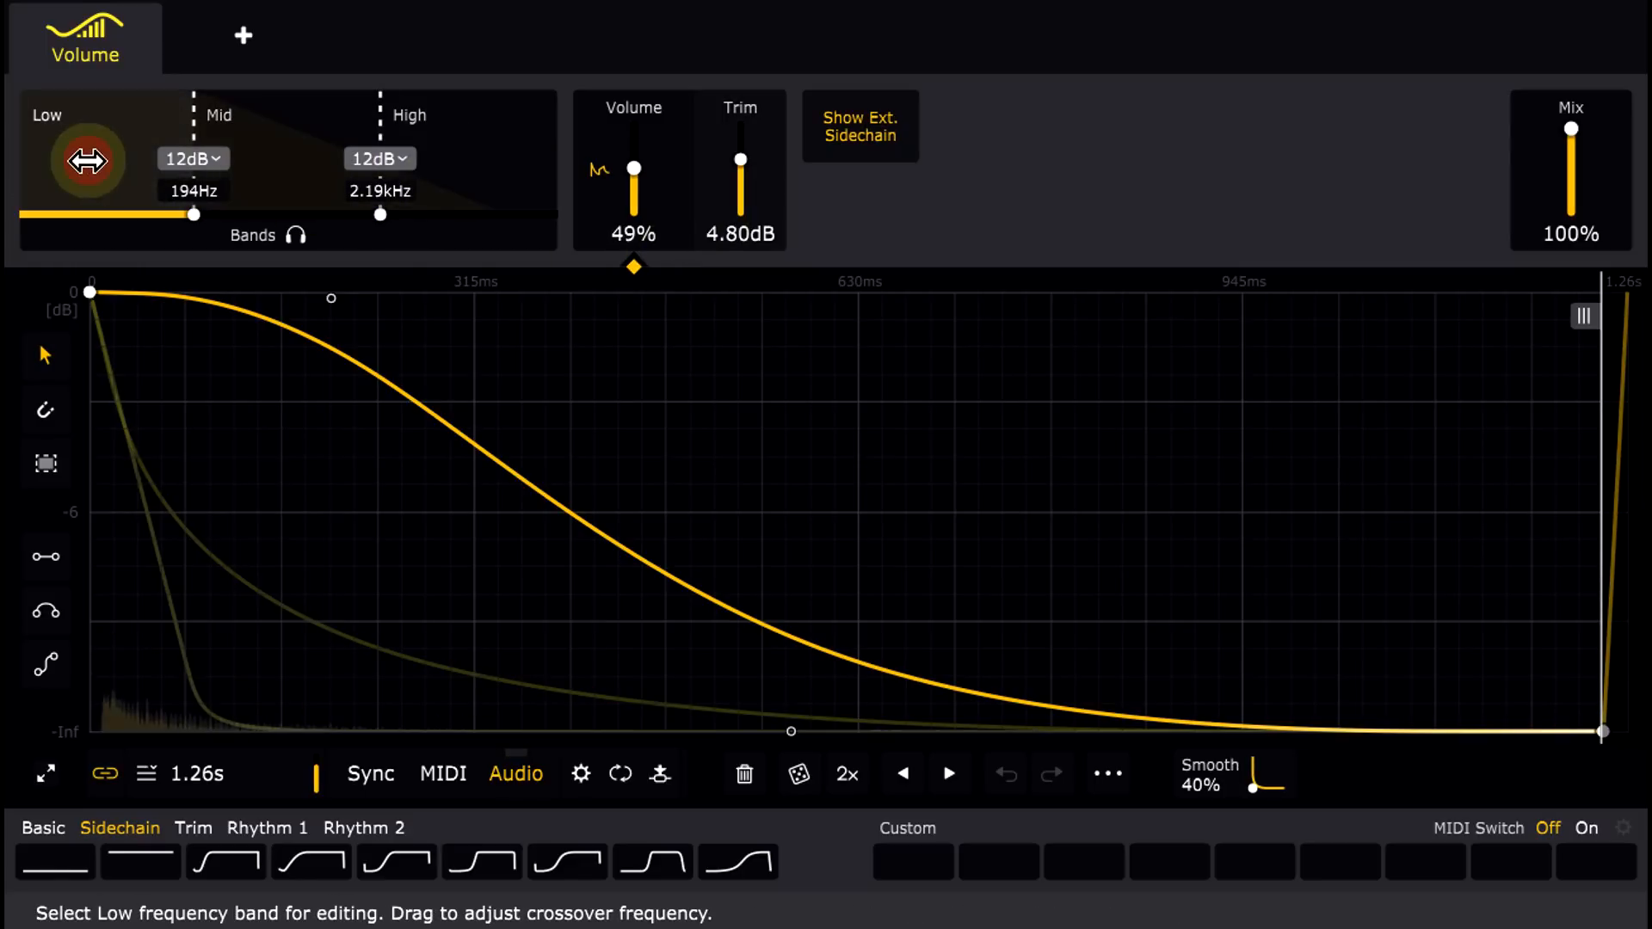
{"action": "left_click", "coordinate": [457, 168]}
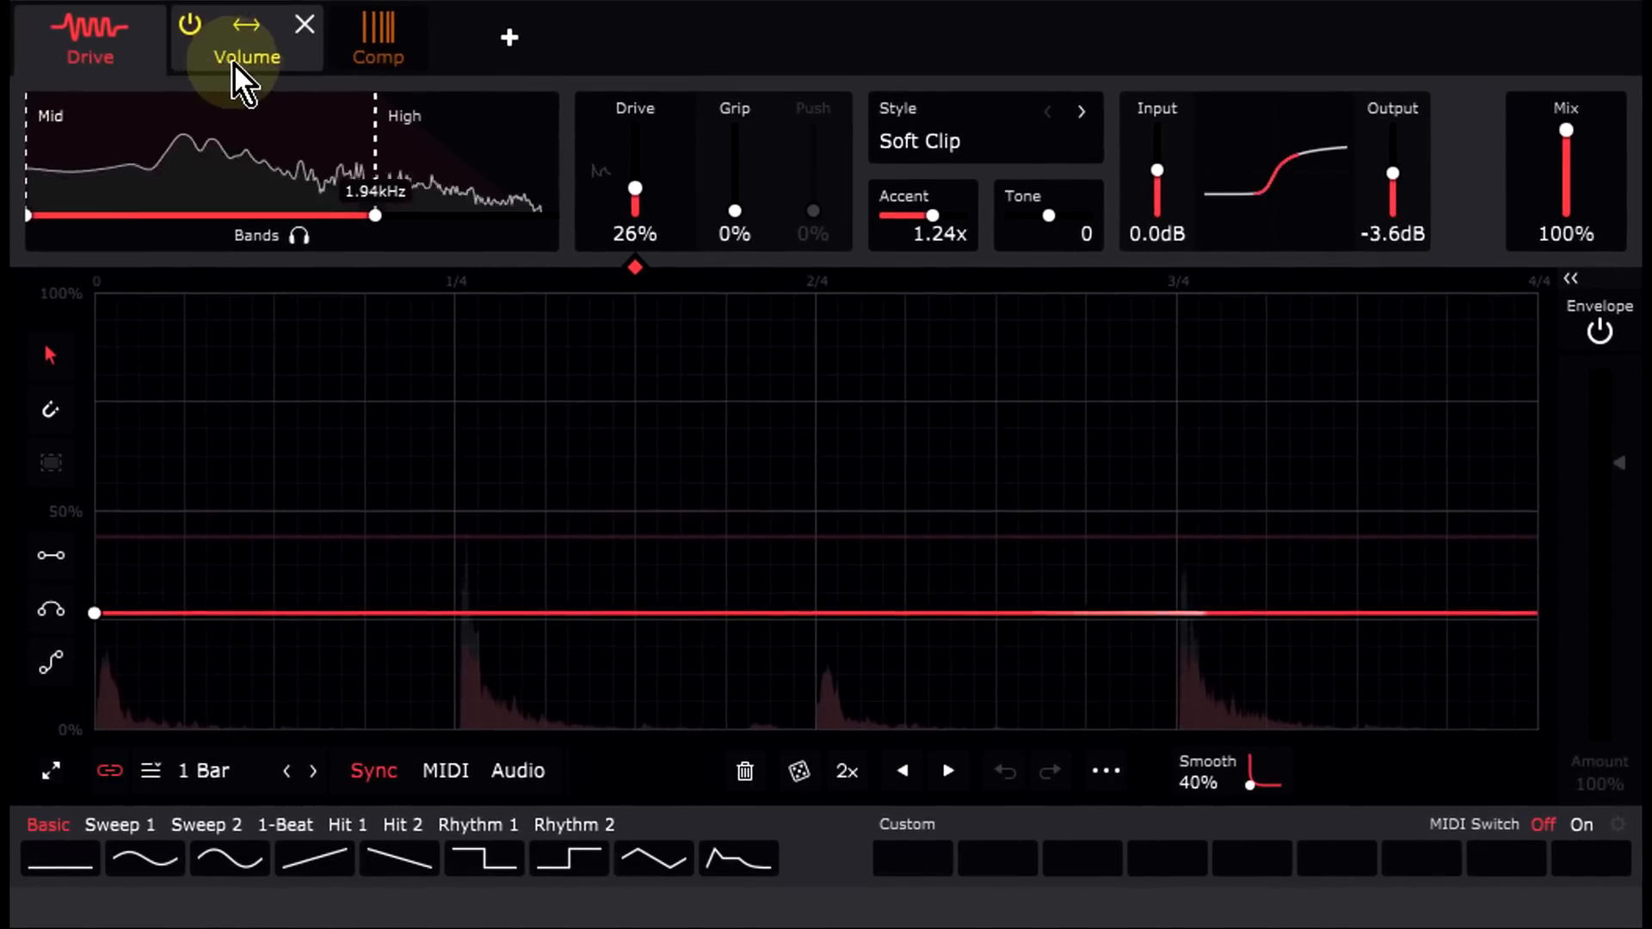
{"action": "left_click", "coordinate": [240, 60]}
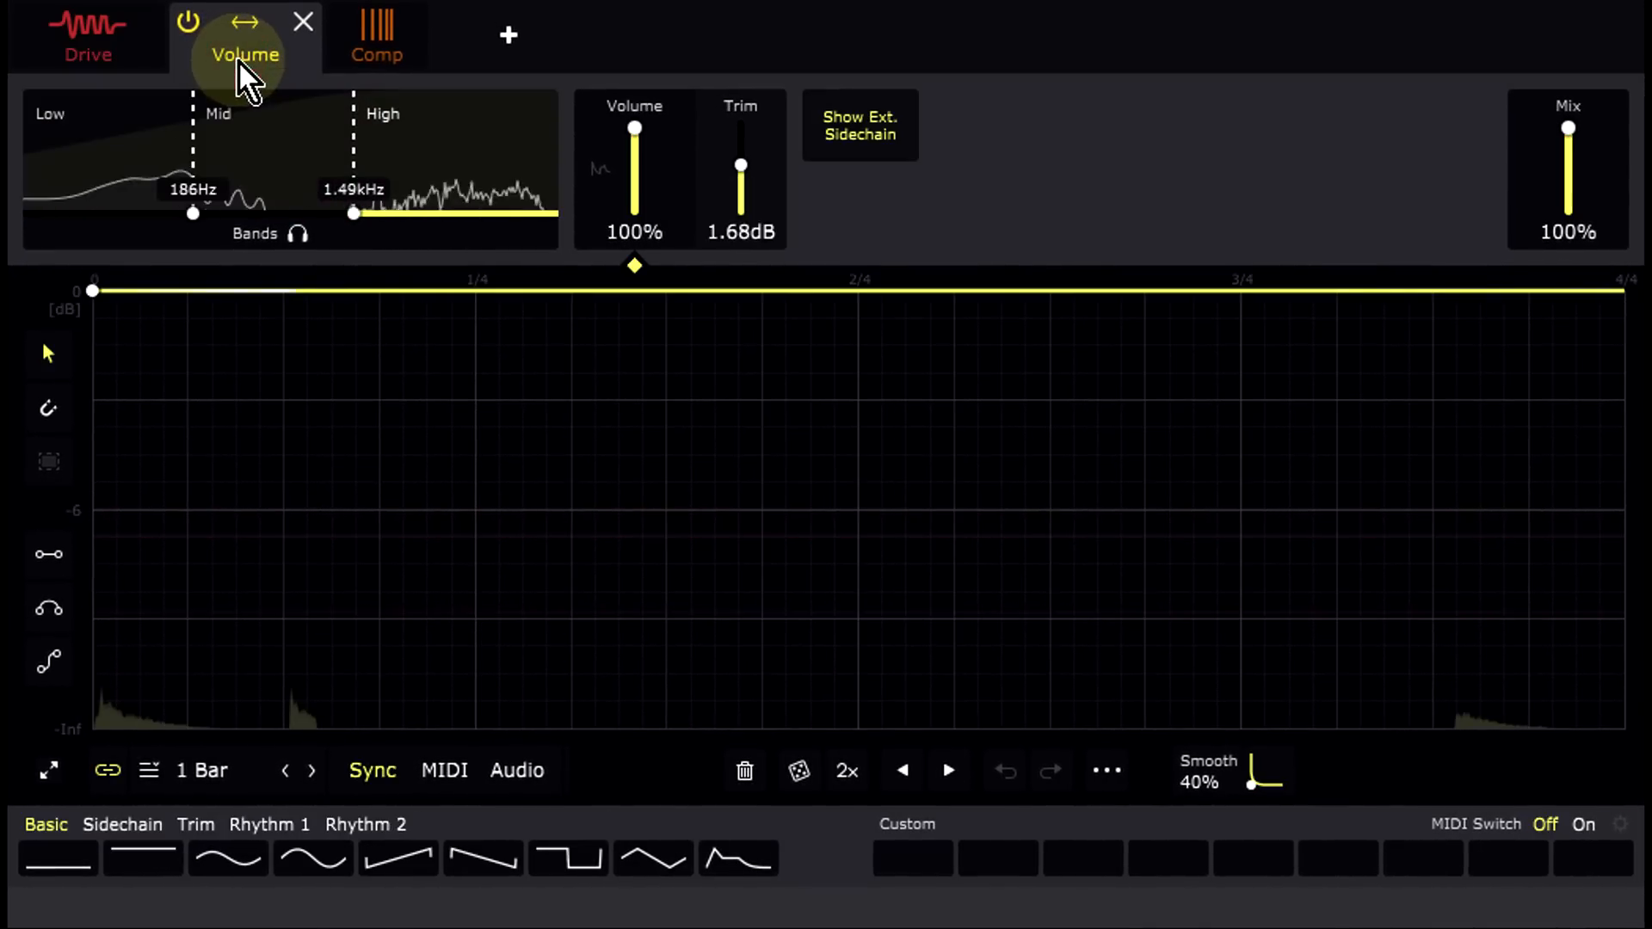
{"action": "left_click", "coordinate": [373, 56]}
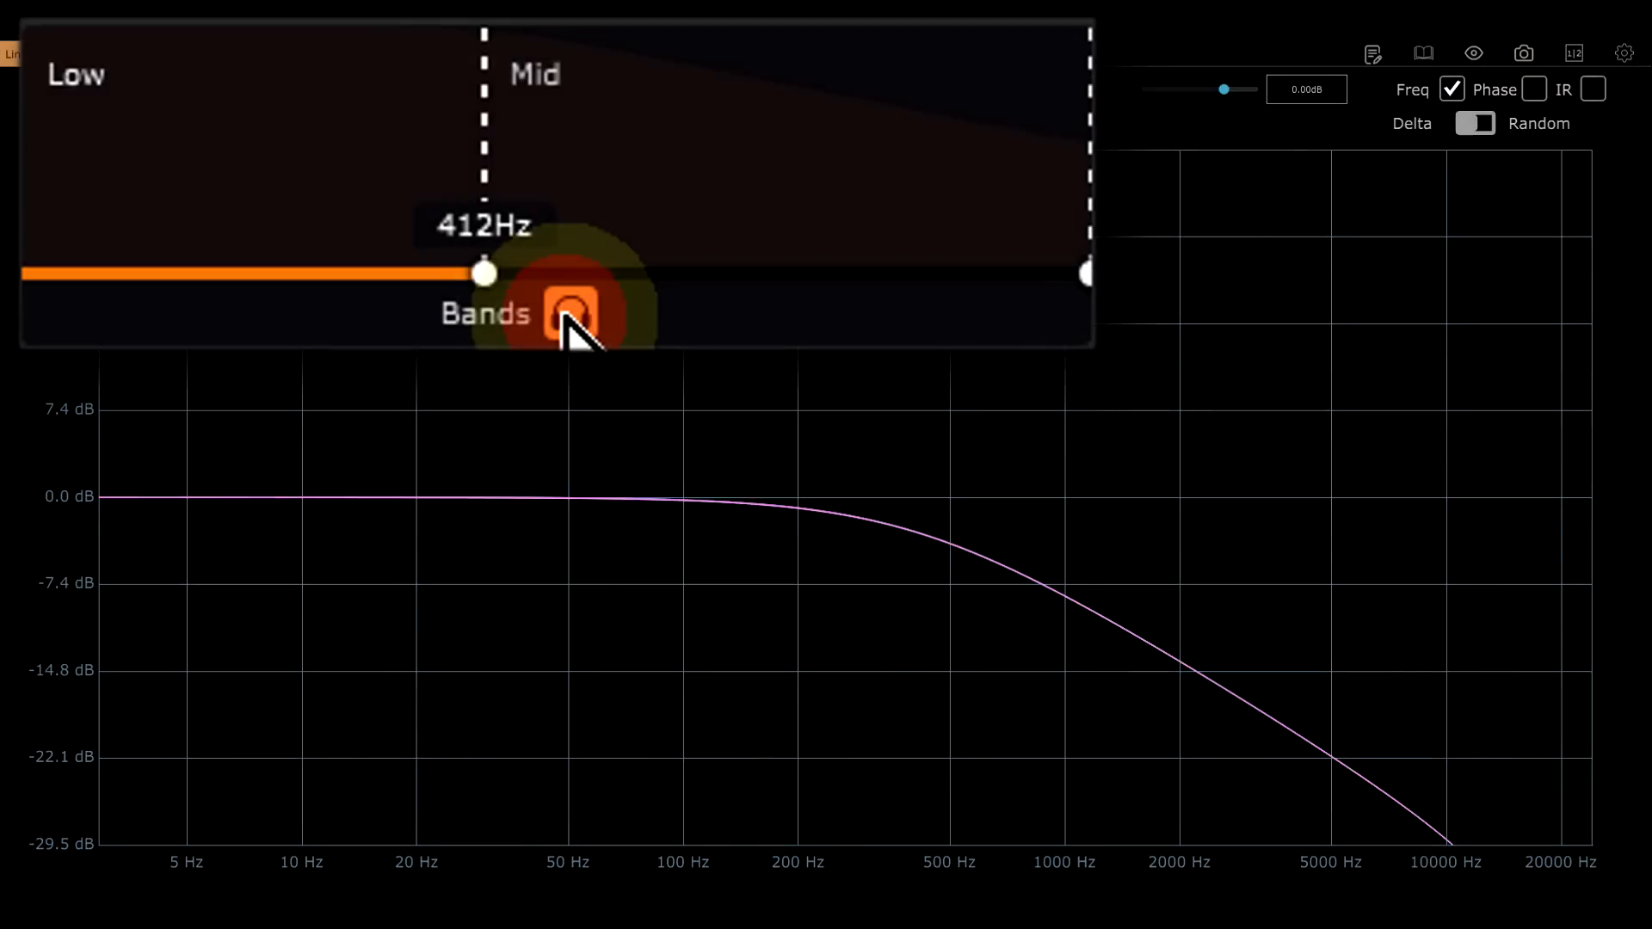
Step: Set the 412 Hz crossover's band split to 12dB, then to 24dB, to compare the filter slopes
{"action": "left_click", "coordinate": [525, 163]}
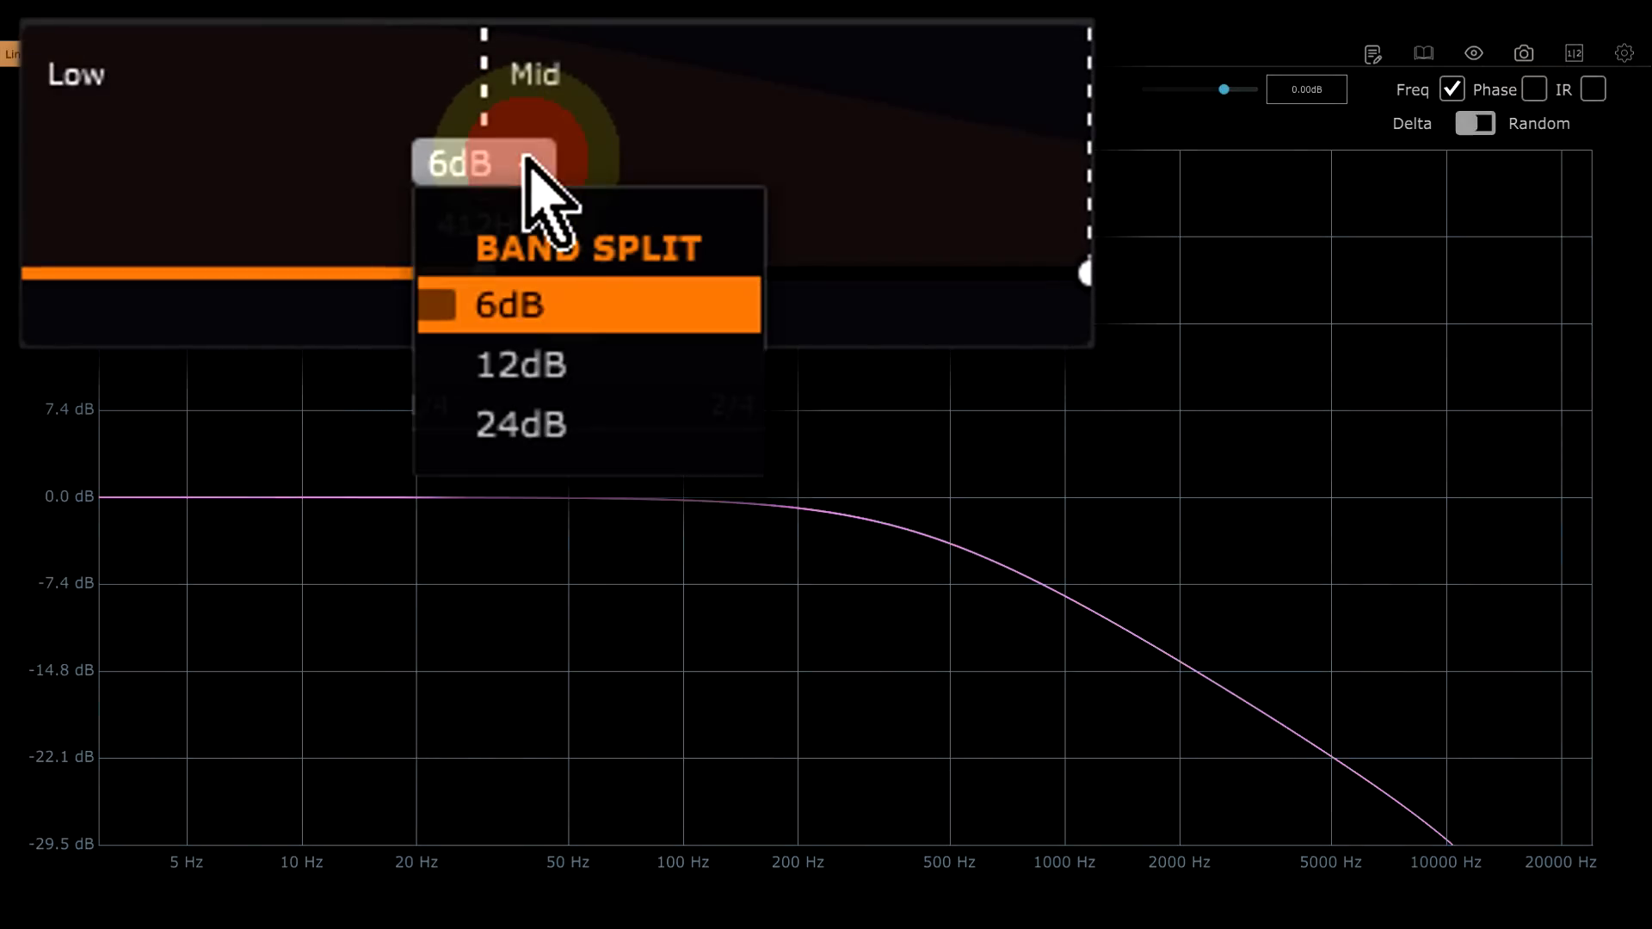
{"action": "left_click", "coordinate": [527, 366]}
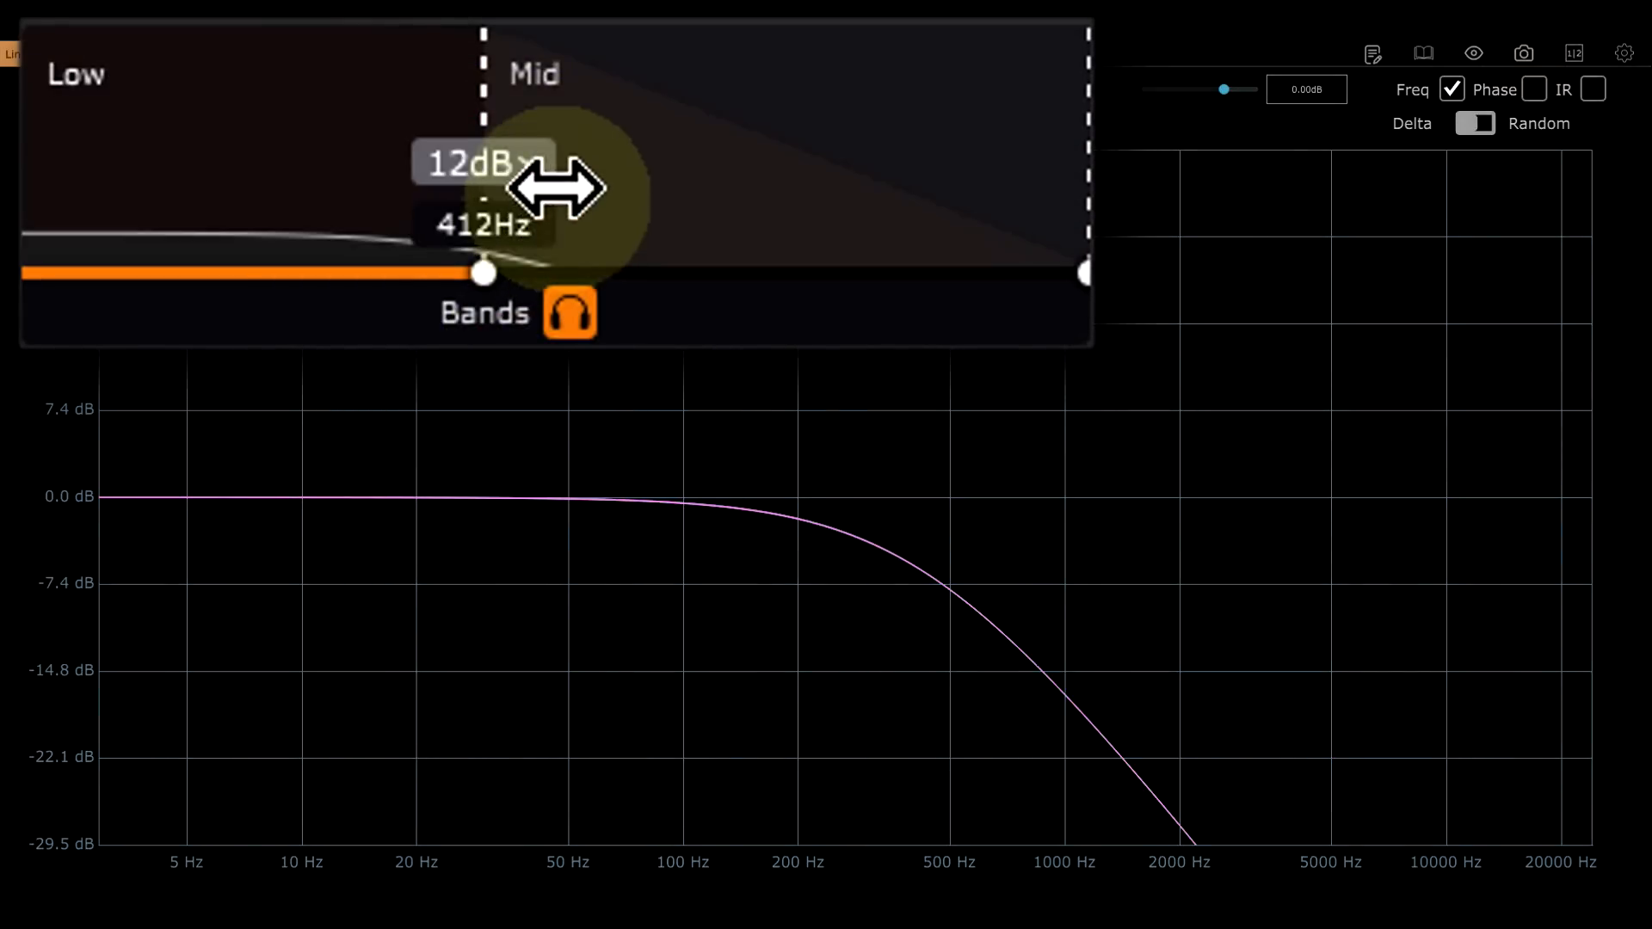
{"action": "left_click", "coordinate": [519, 166]}
{"action": "left_click", "coordinate": [541, 431]}
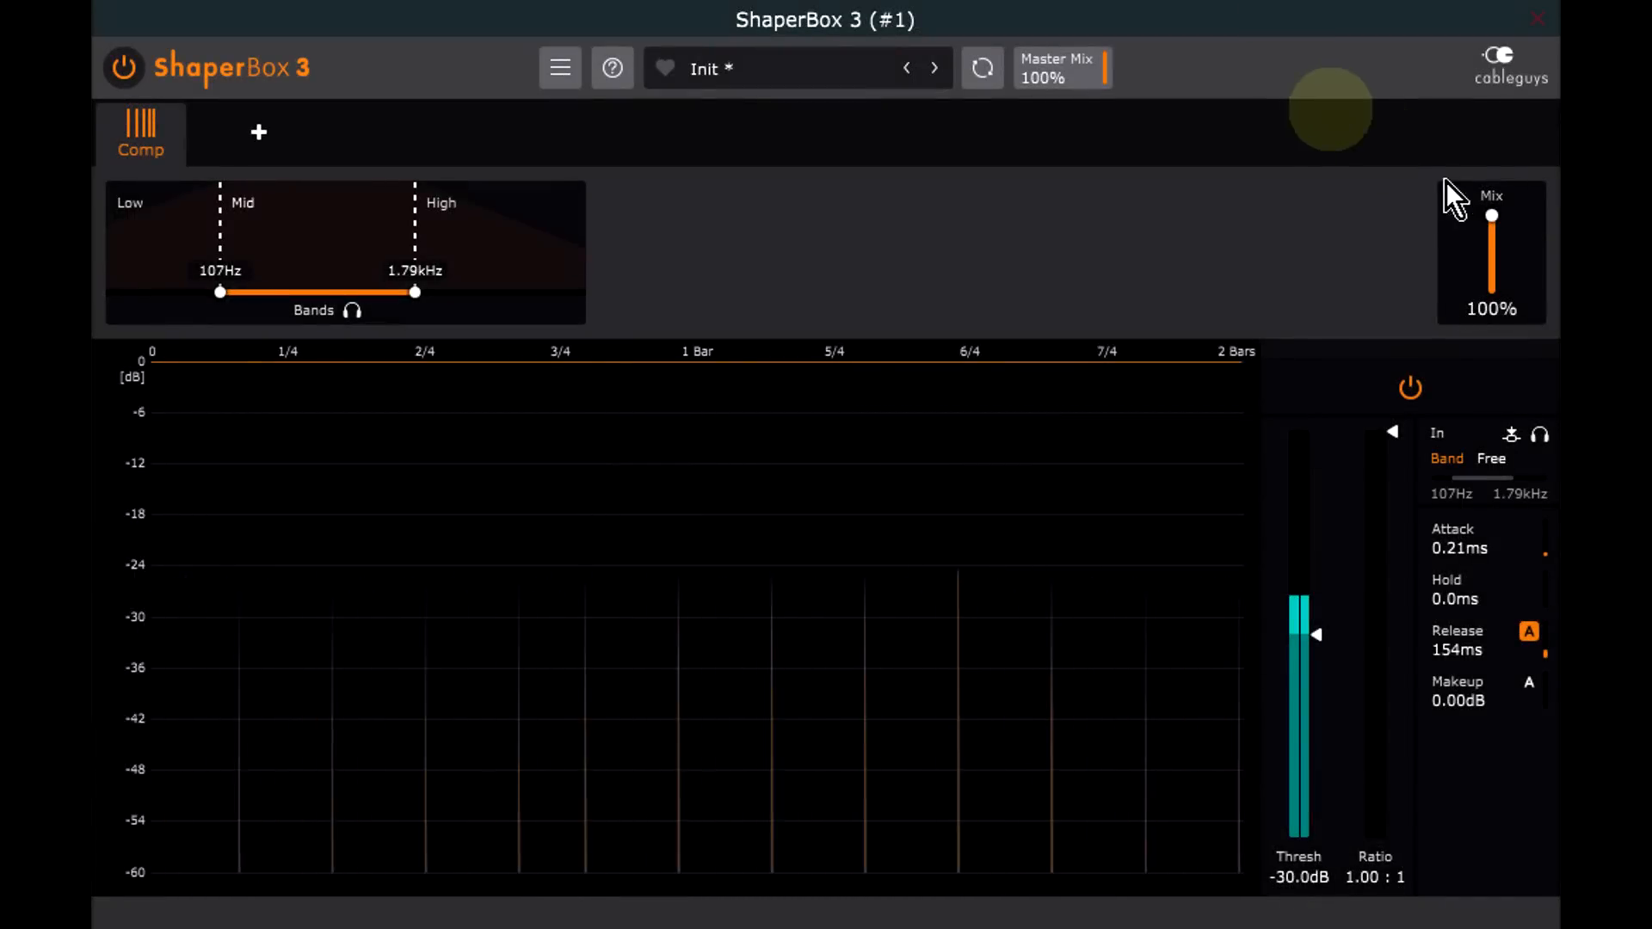
Step: Reduce the Mid band's compressor mix to 50% and the High band's mix to about 38%
{"action": "left_click_drag", "start_coordinate": [1495, 218], "coordinate": [1479, 331]}
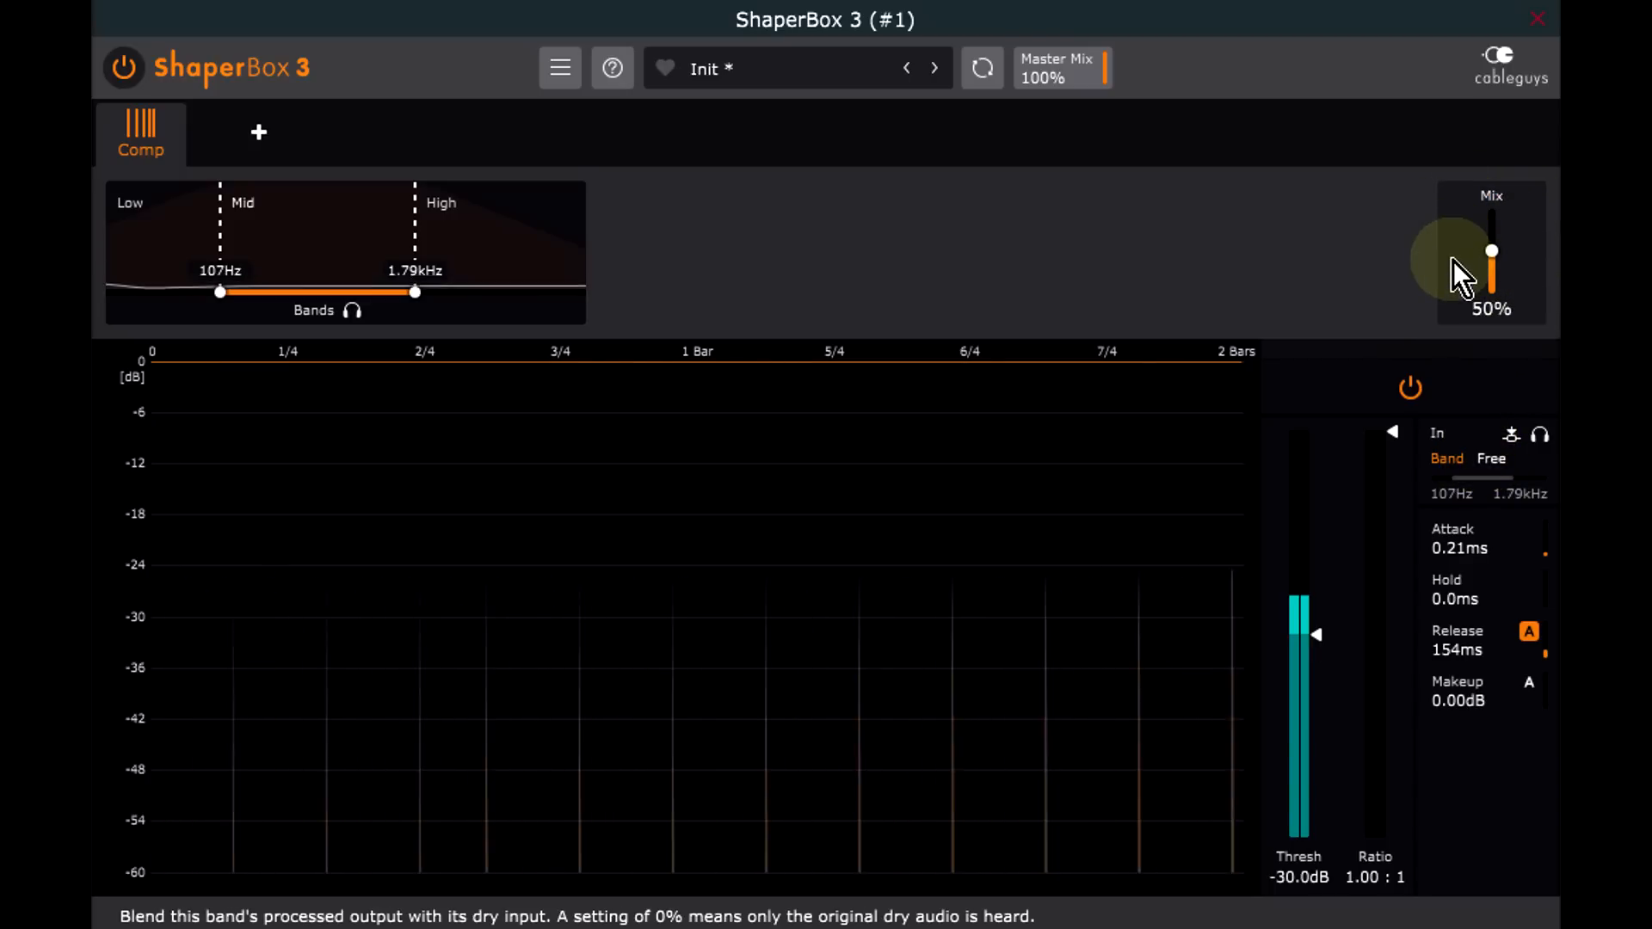
{"action": "left_click", "coordinate": [525, 255]}
{"action": "left_click_drag", "start_coordinate": [1490, 219], "coordinate": [1488, 378]}
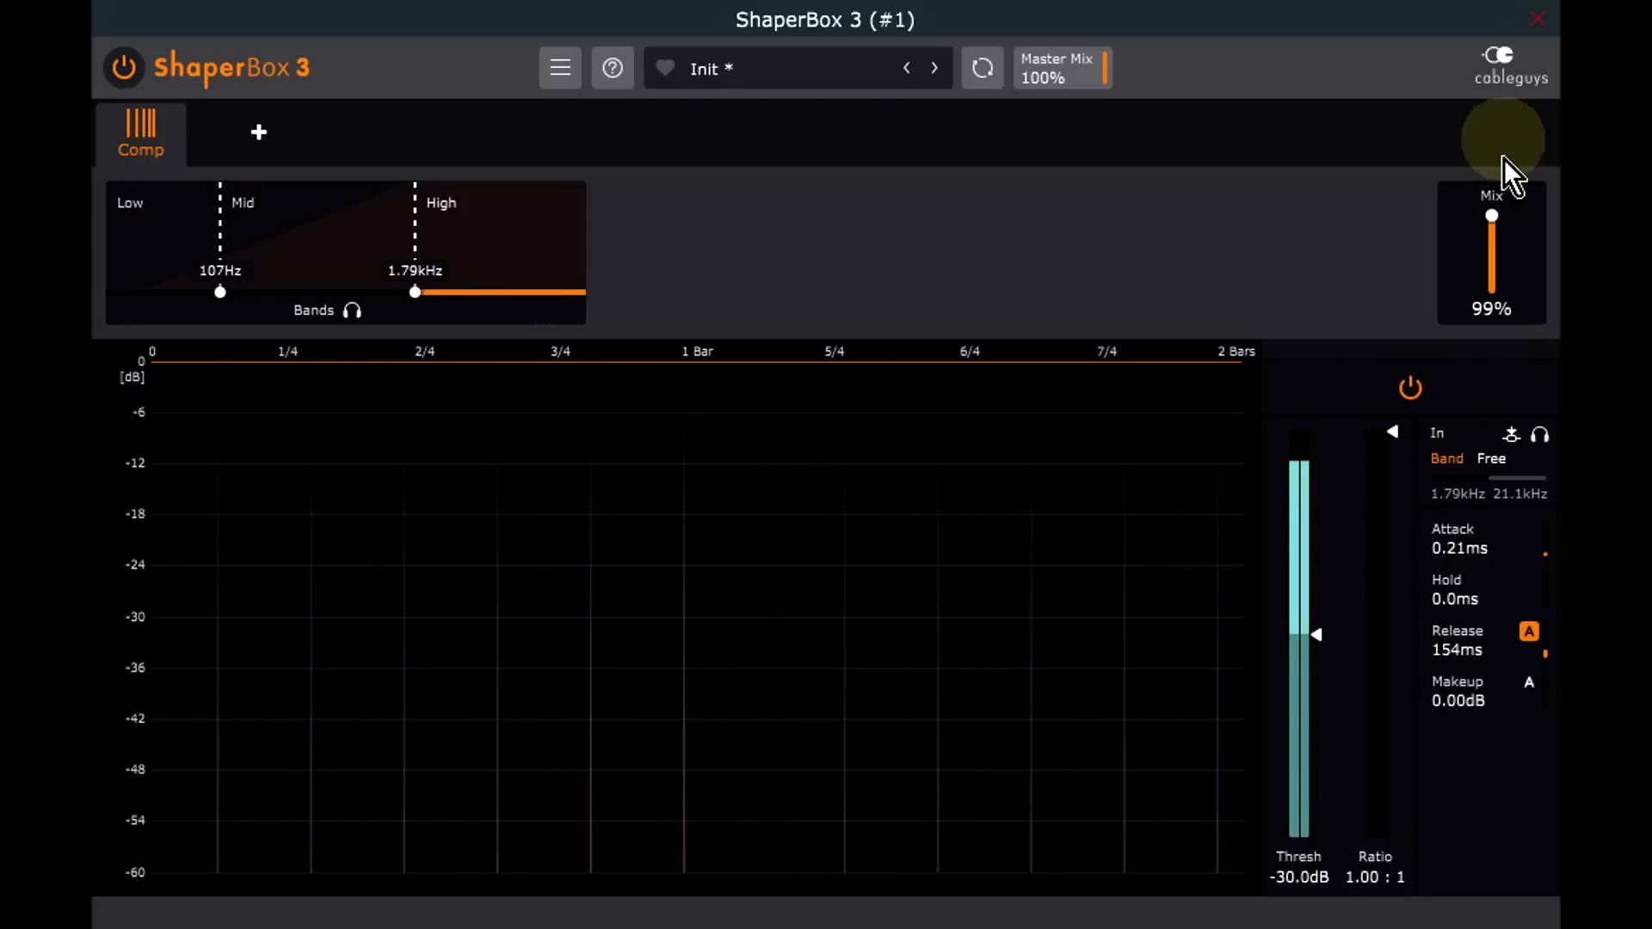
{"action": "left_click", "coordinate": [1493, 216]}
{"action": "left_click_drag", "start_coordinate": [1495, 235], "coordinate": [1489, 336]}
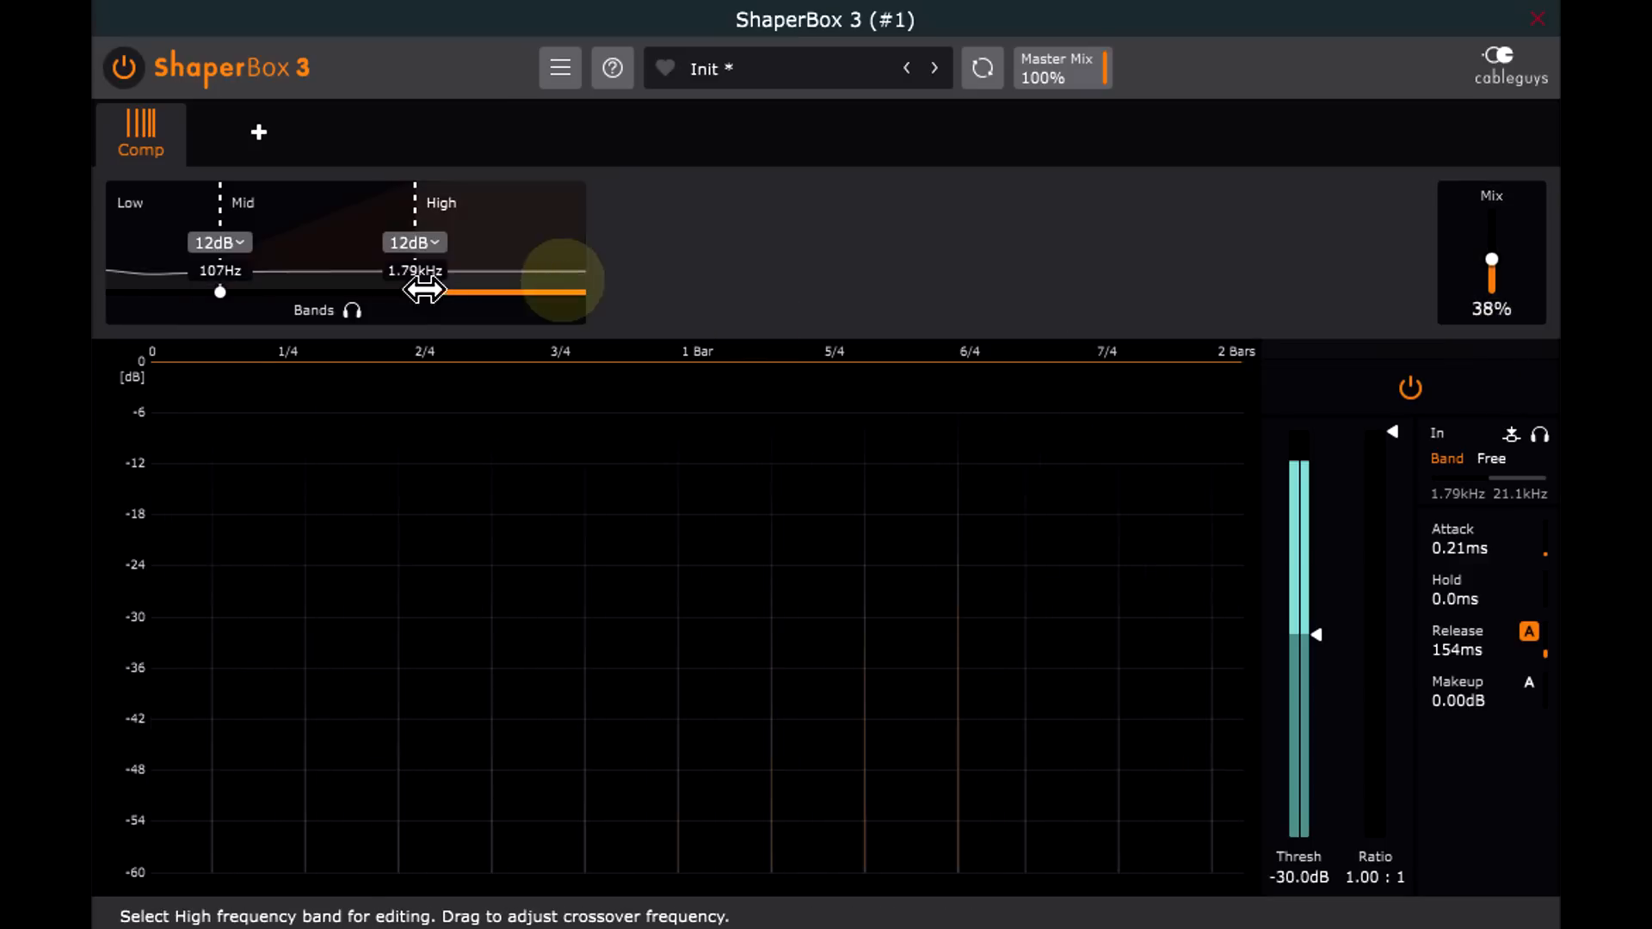
Step: Lower the mix of the Low and Mid bands and raise the High band's mix to 100%
{"action": "left_click", "coordinate": [151, 255]}
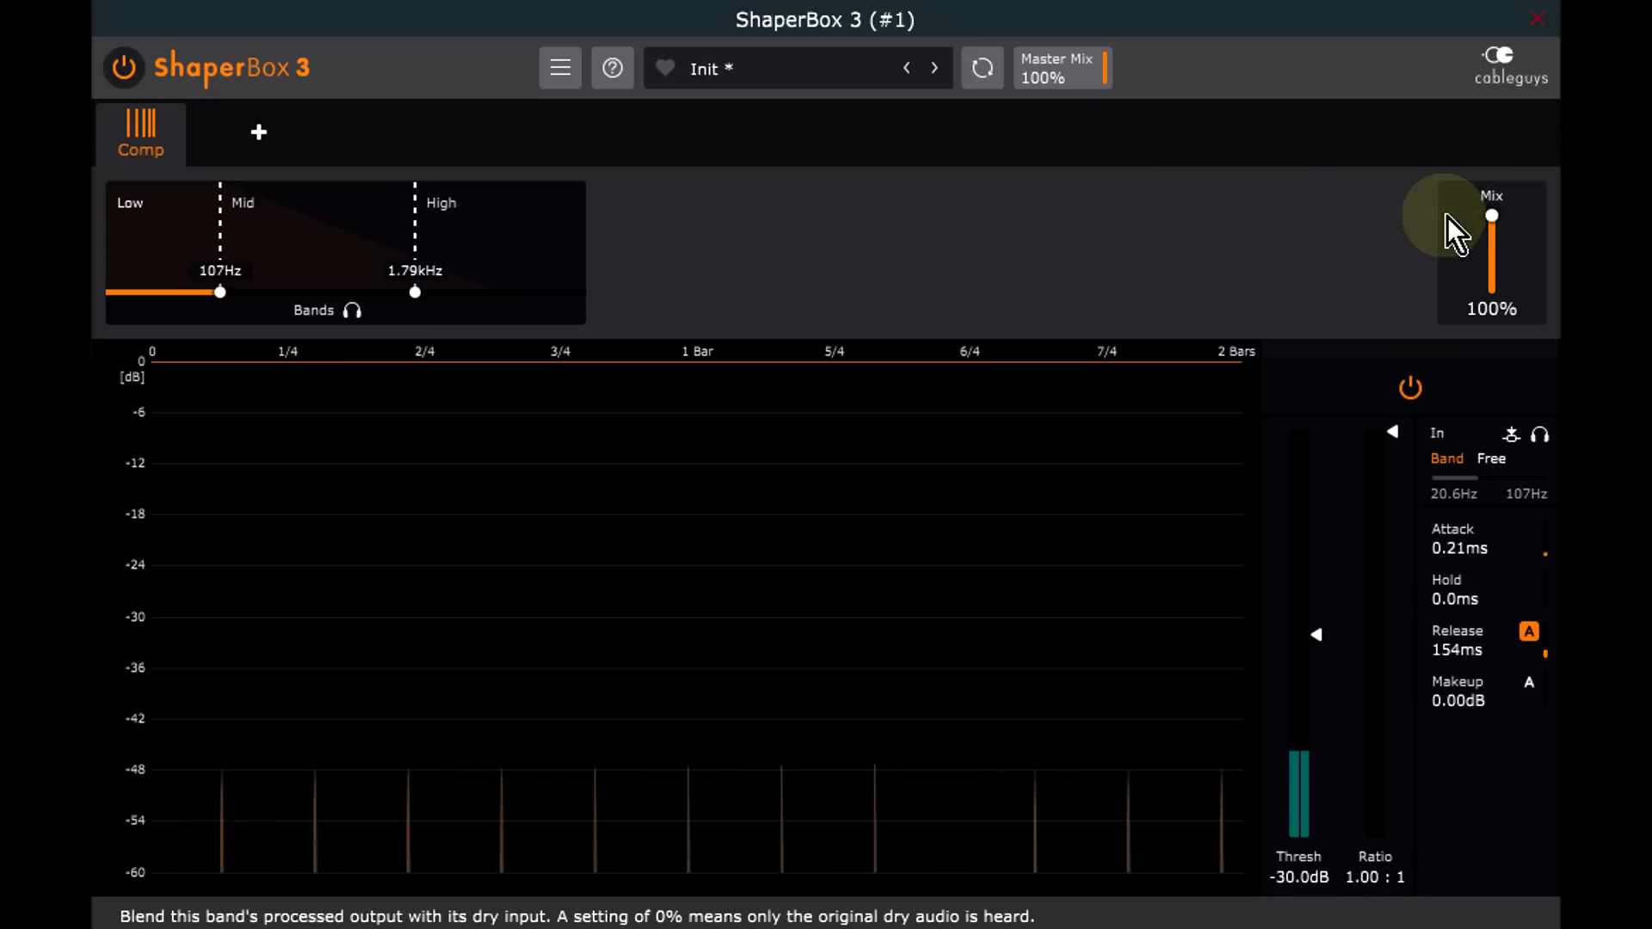
{"action": "left_click_drag", "start_coordinate": [1491, 216], "coordinate": [1499, 396]}
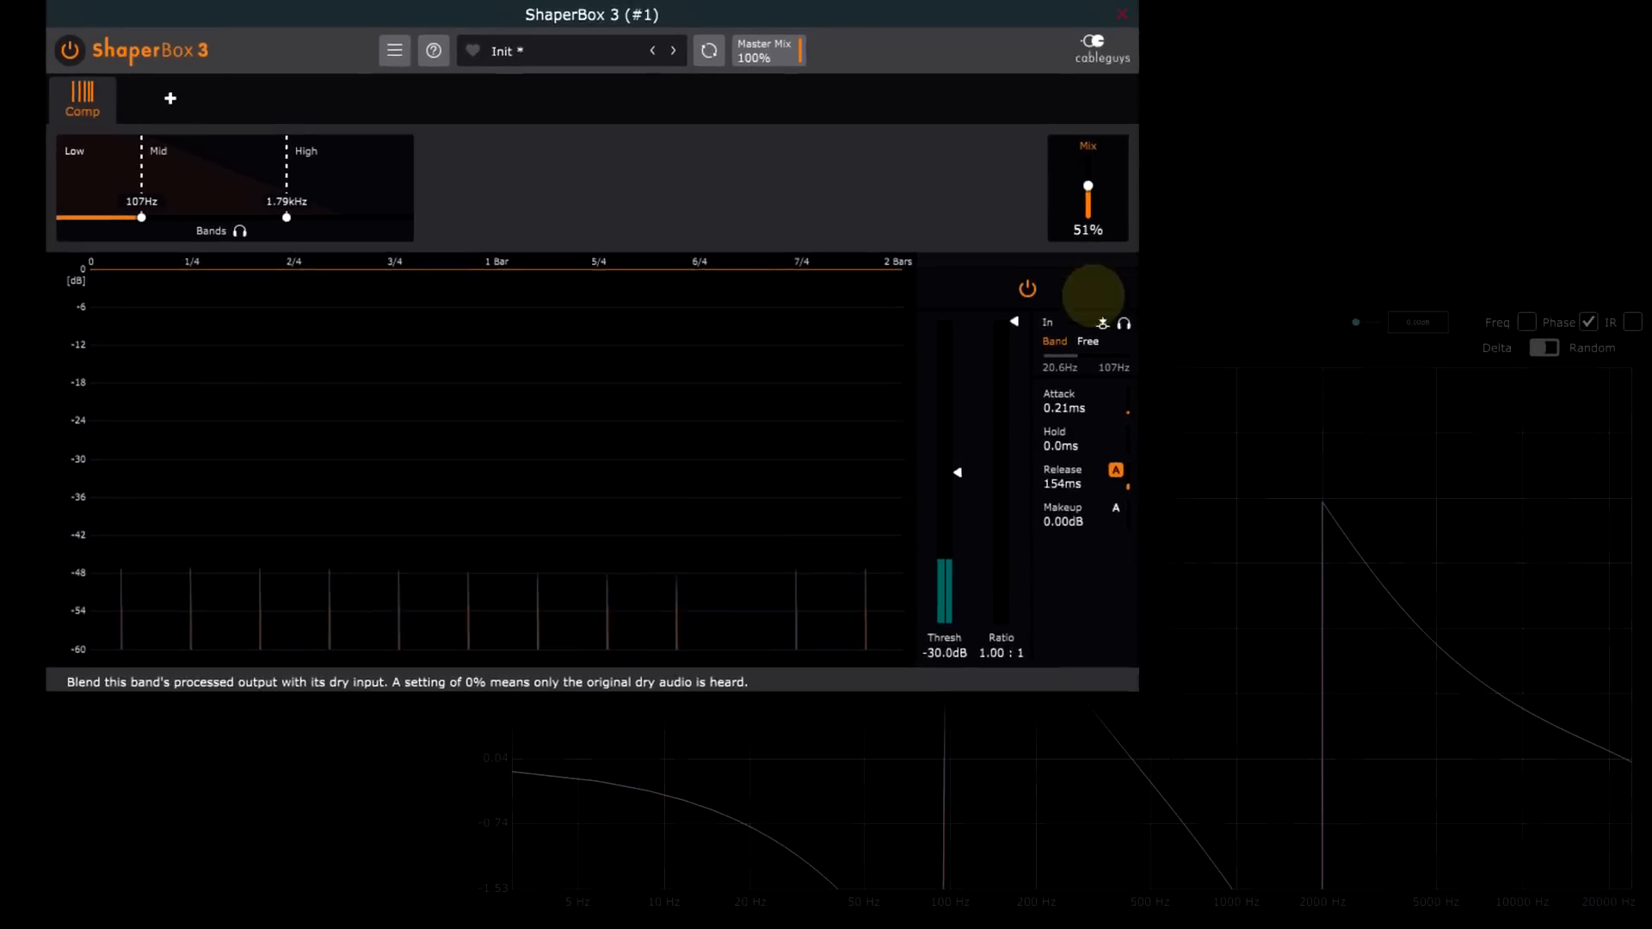
{"action": "left_click", "coordinate": [242, 174]}
{"action": "left_click_drag", "start_coordinate": [688, 122], "coordinate": [682, 194]}
{"action": "left_click", "coordinate": [203, 121]}
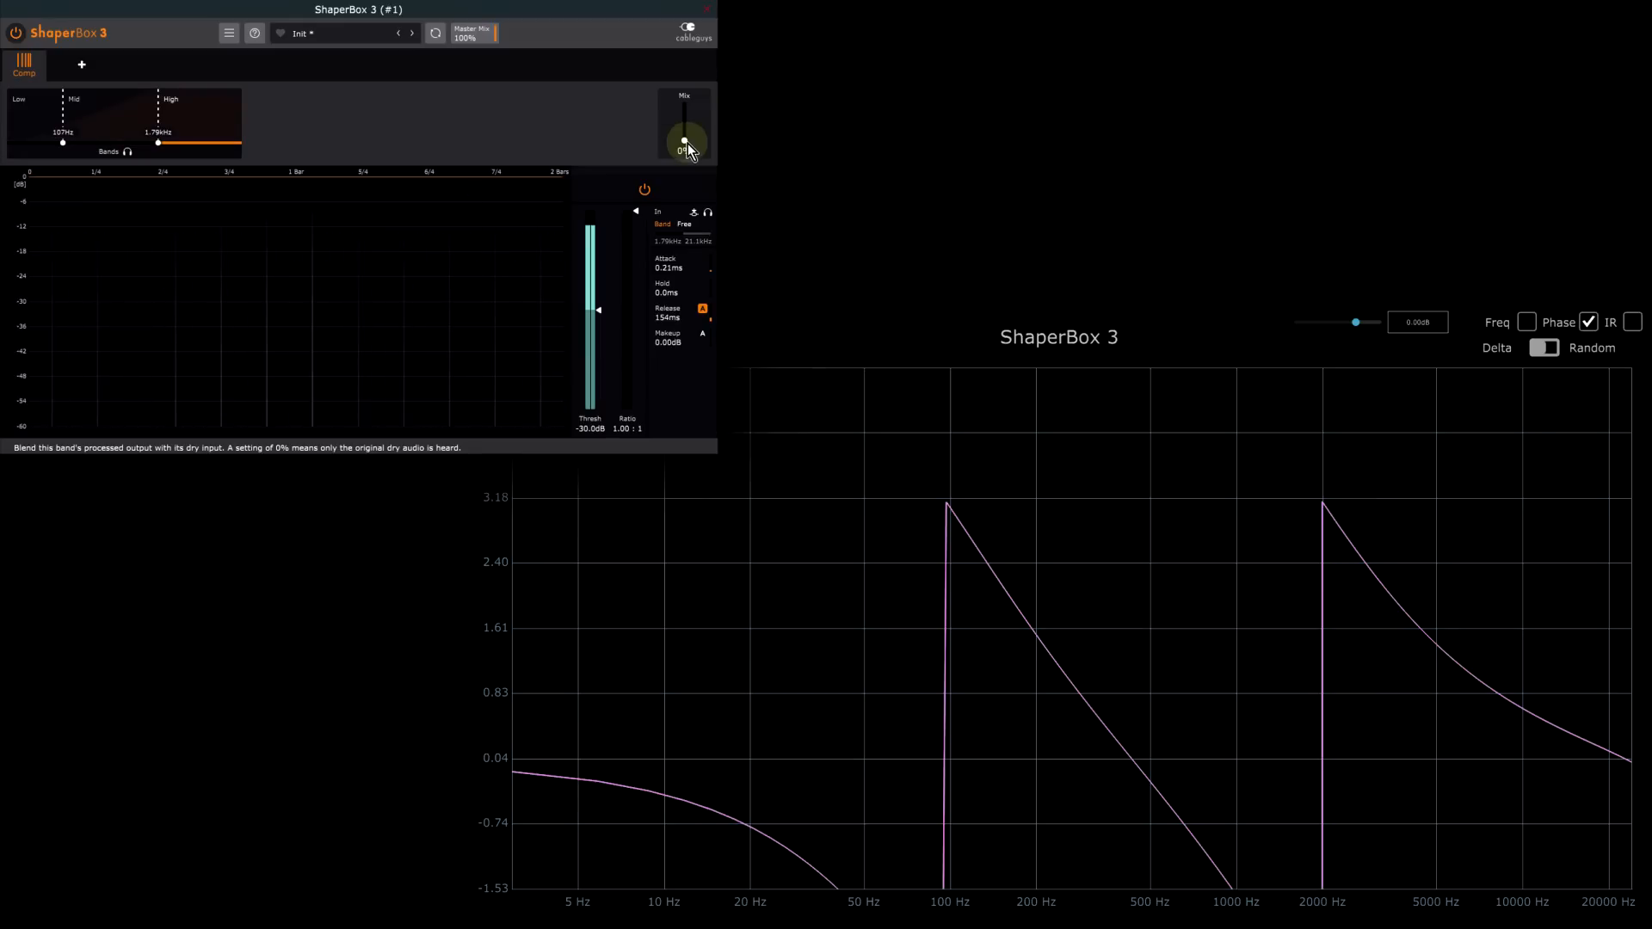
{"action": "left_click_drag", "start_coordinate": [684, 147], "coordinate": [682, 74]}
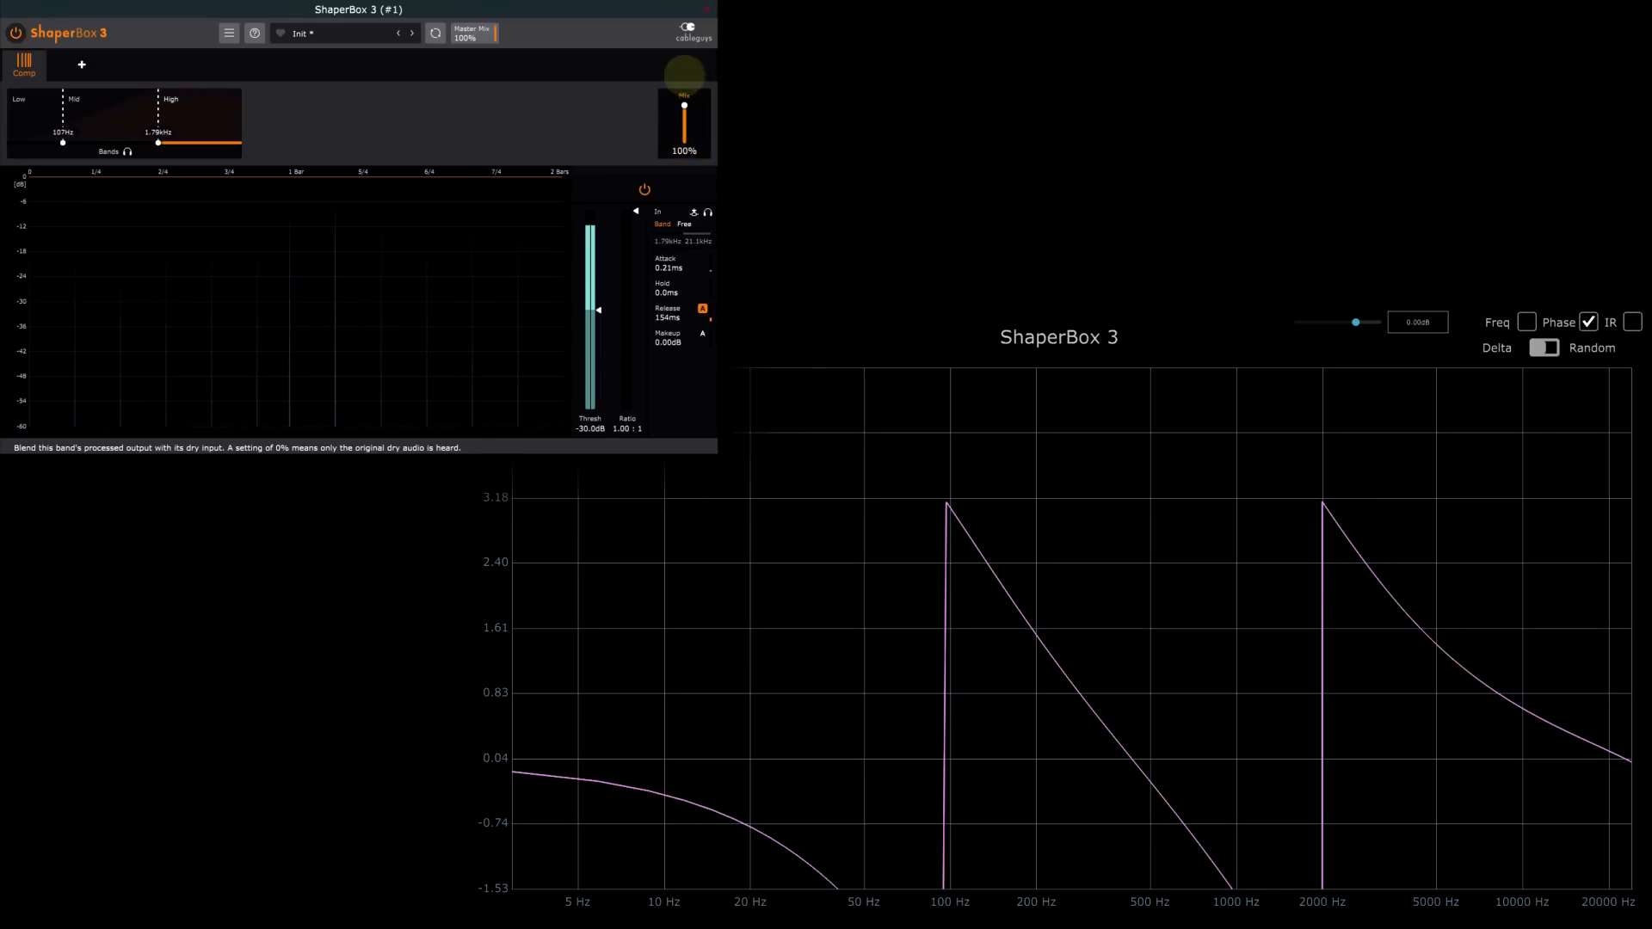
Step: Raise the mix of the Mid and Low bands to 100%
{"action": "left_click", "coordinate": [118, 107]}
{"action": "left_click_drag", "start_coordinate": [684, 142], "coordinate": [684, 60]}
{"action": "left_click", "coordinate": [45, 131]}
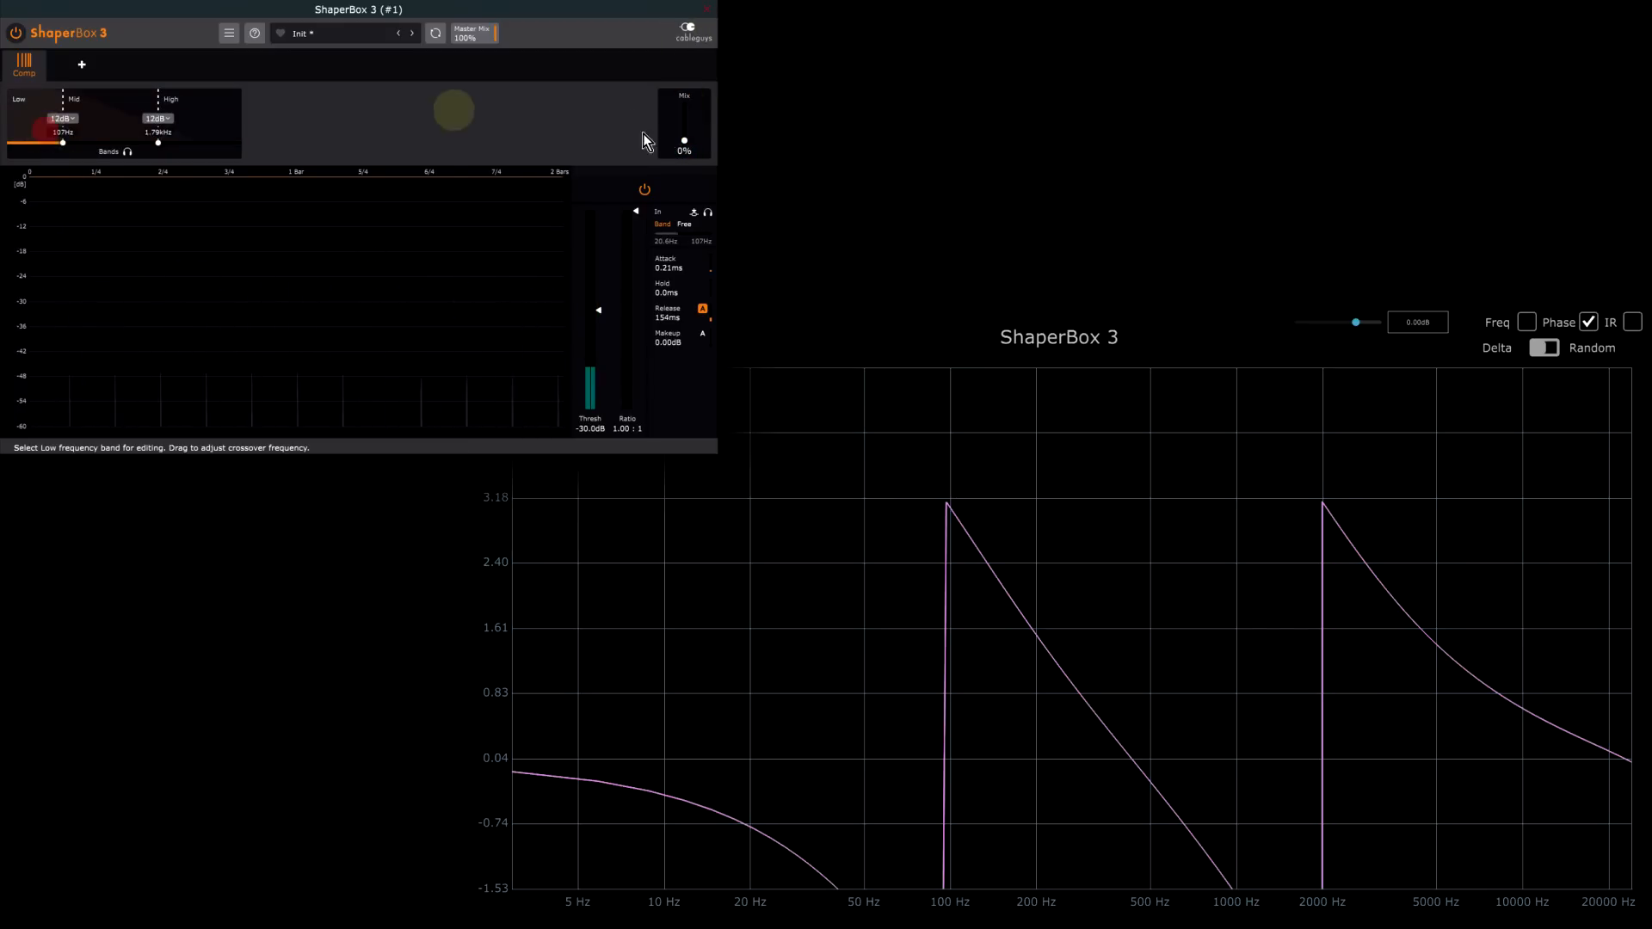
{"action": "left_click_drag", "start_coordinate": [685, 143], "coordinate": [696, 10]}
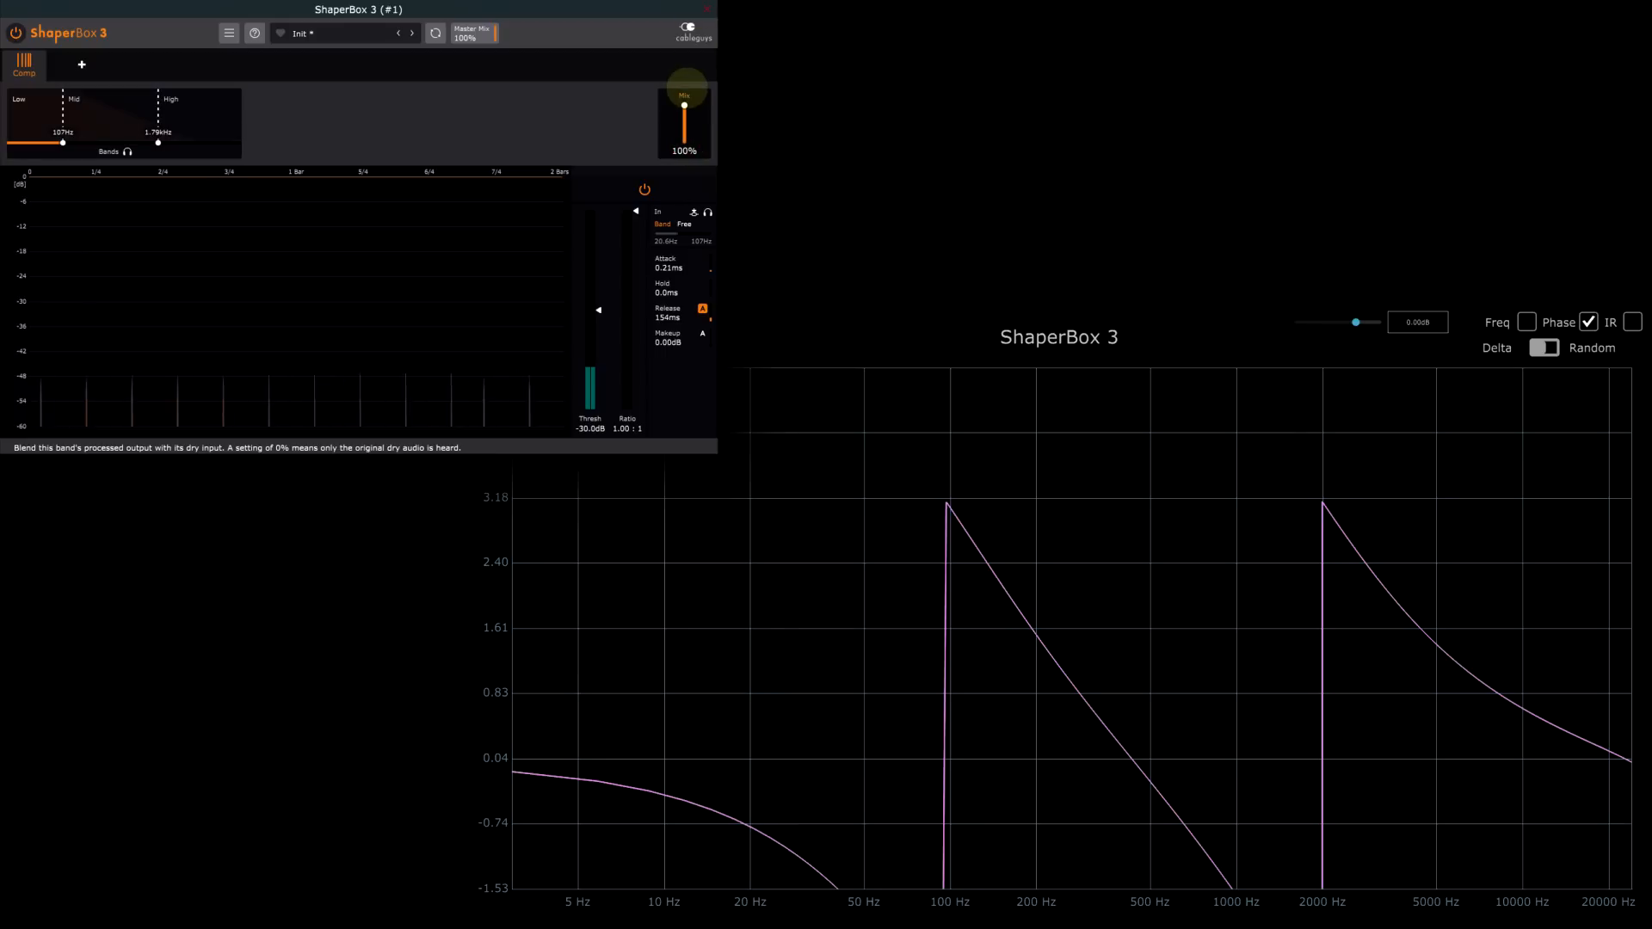
Step: Lower the Master Mix and the host's wet level to compare how overall dry/wet blending affects the signal
{"action": "left_click_drag", "start_coordinate": [468, 34], "coordinate": [467, 67]}
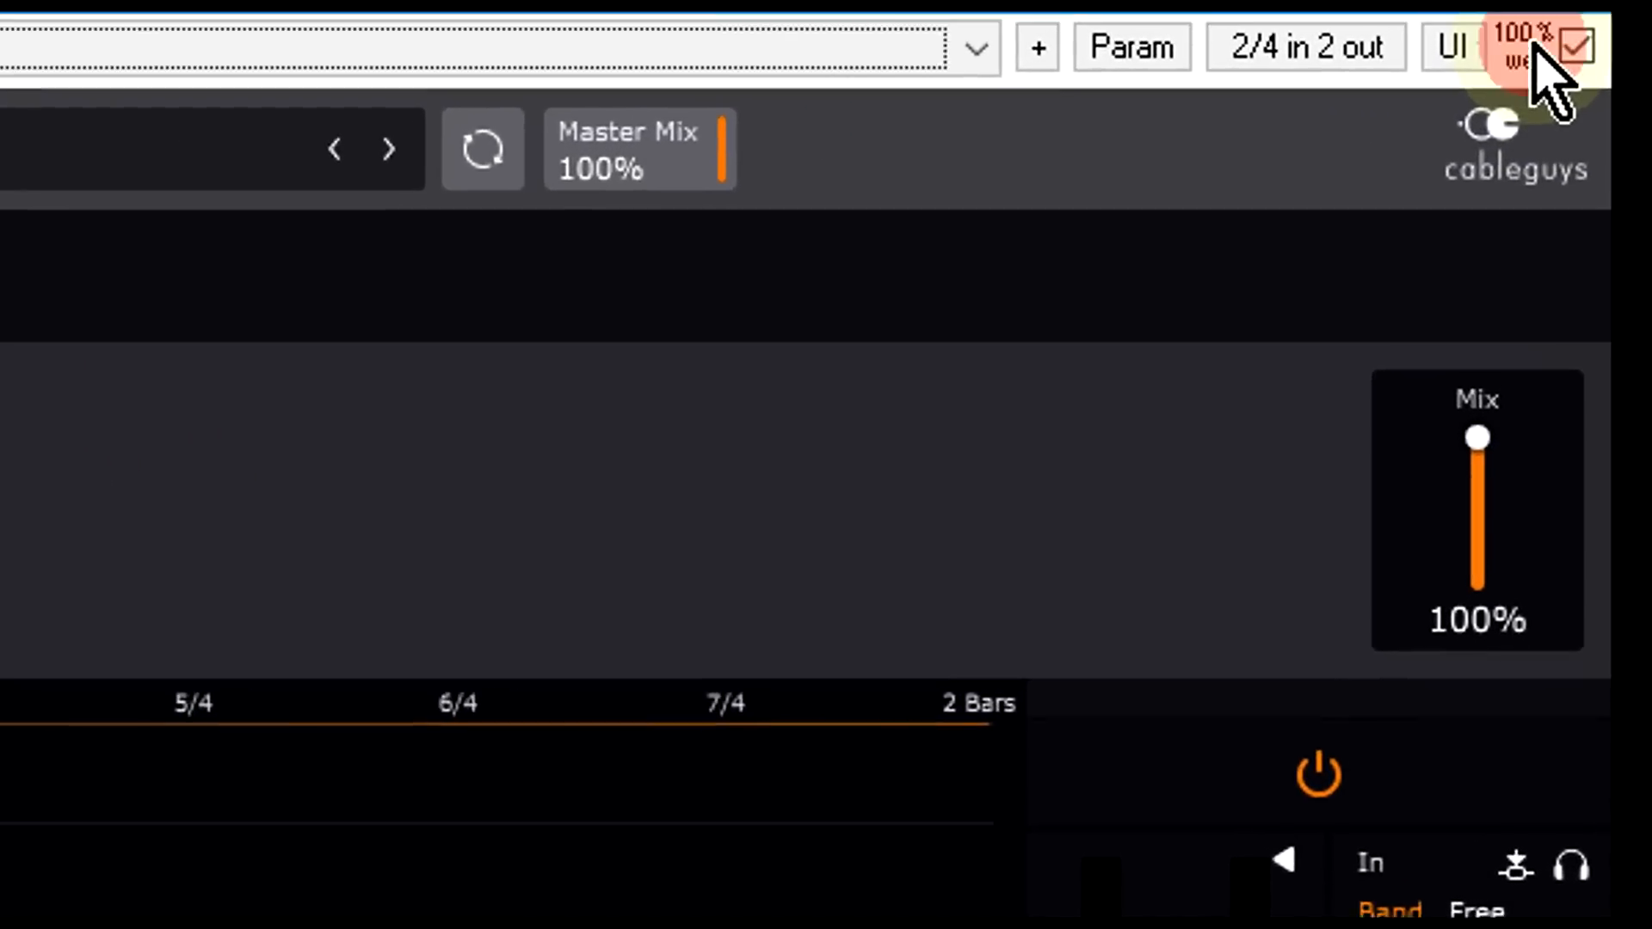
{"action": "scroll", "coordinate": [1525, 32], "scroll_direction": "down", "scroll_amount": 5}
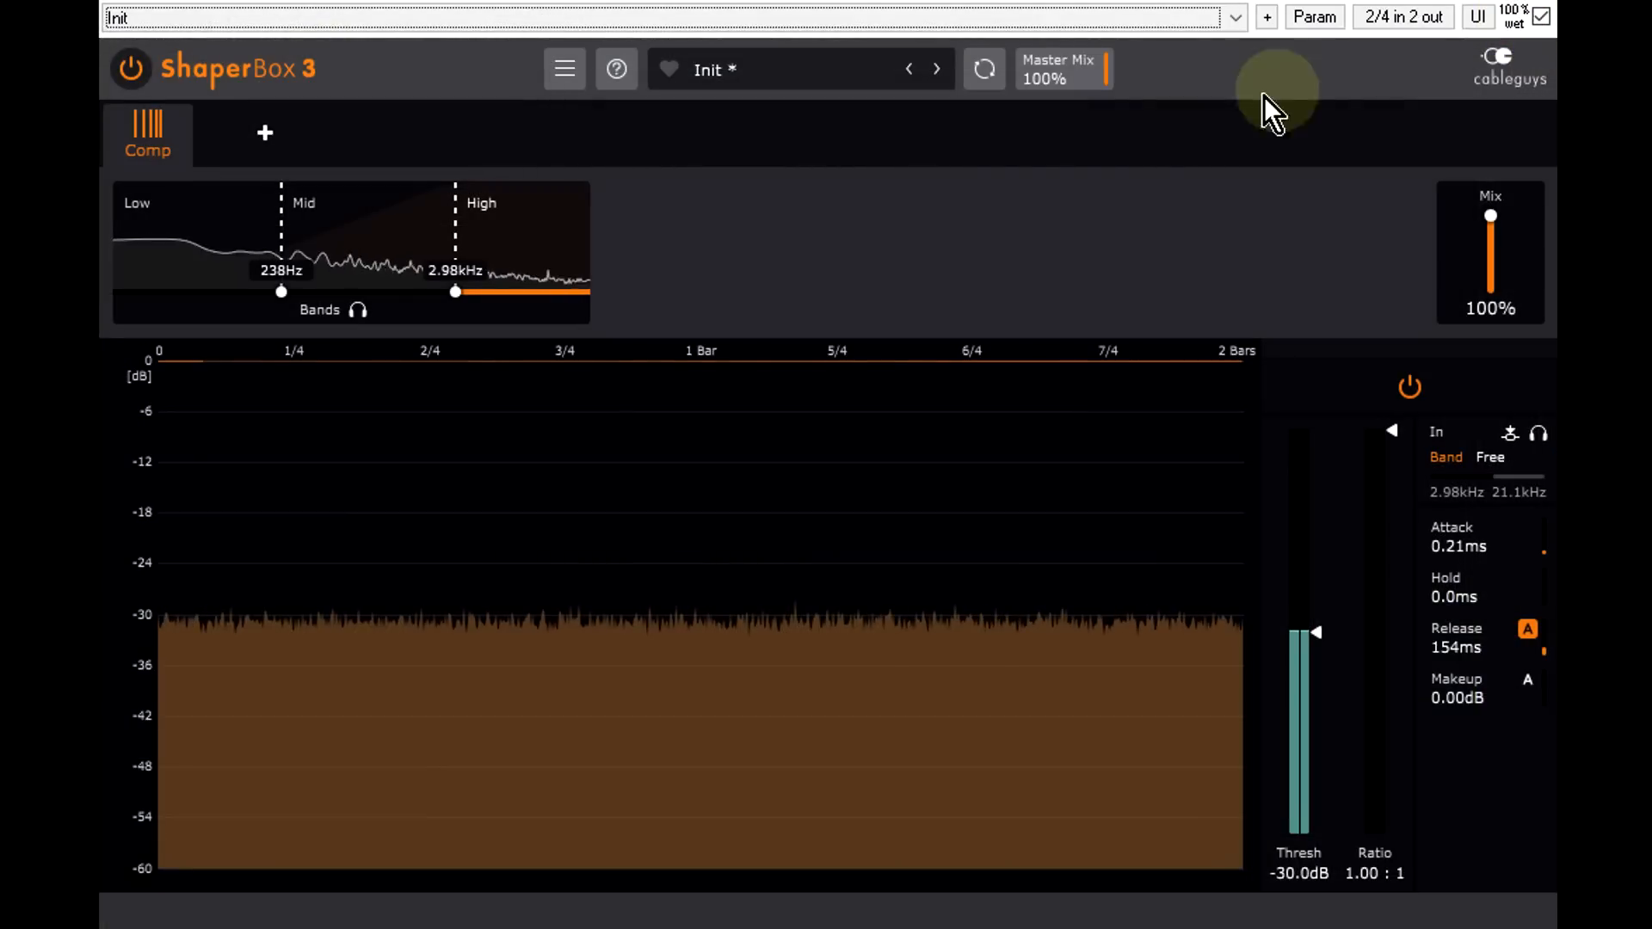
{"action": "left_click_drag", "start_coordinate": [1055, 81], "coordinate": [1055, 221]}
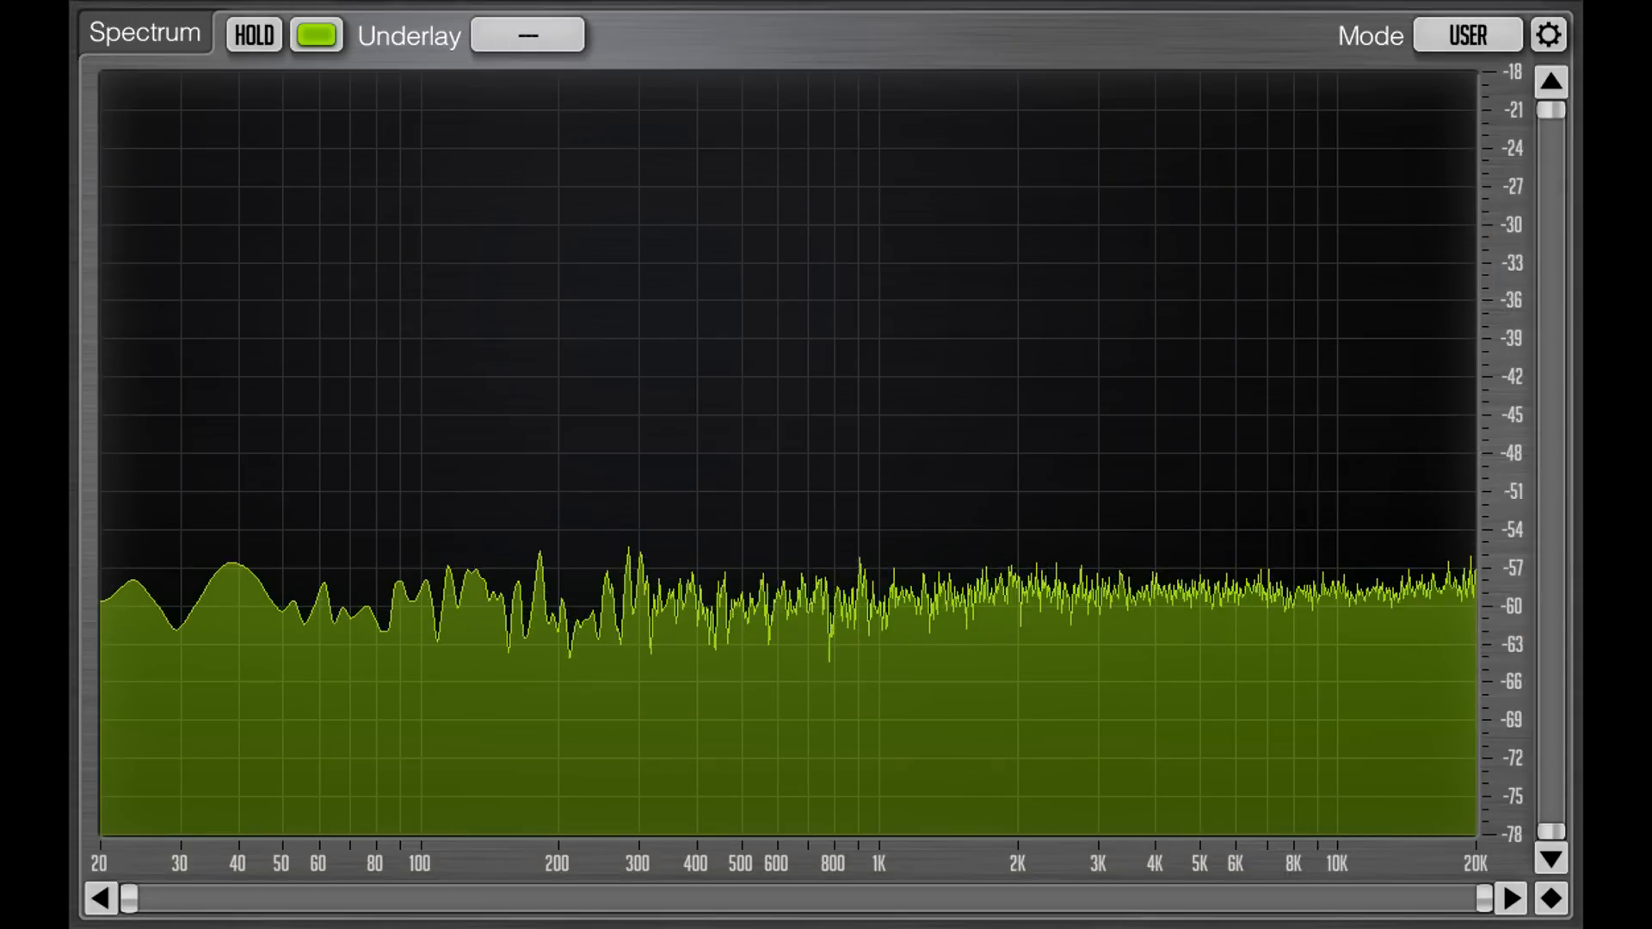
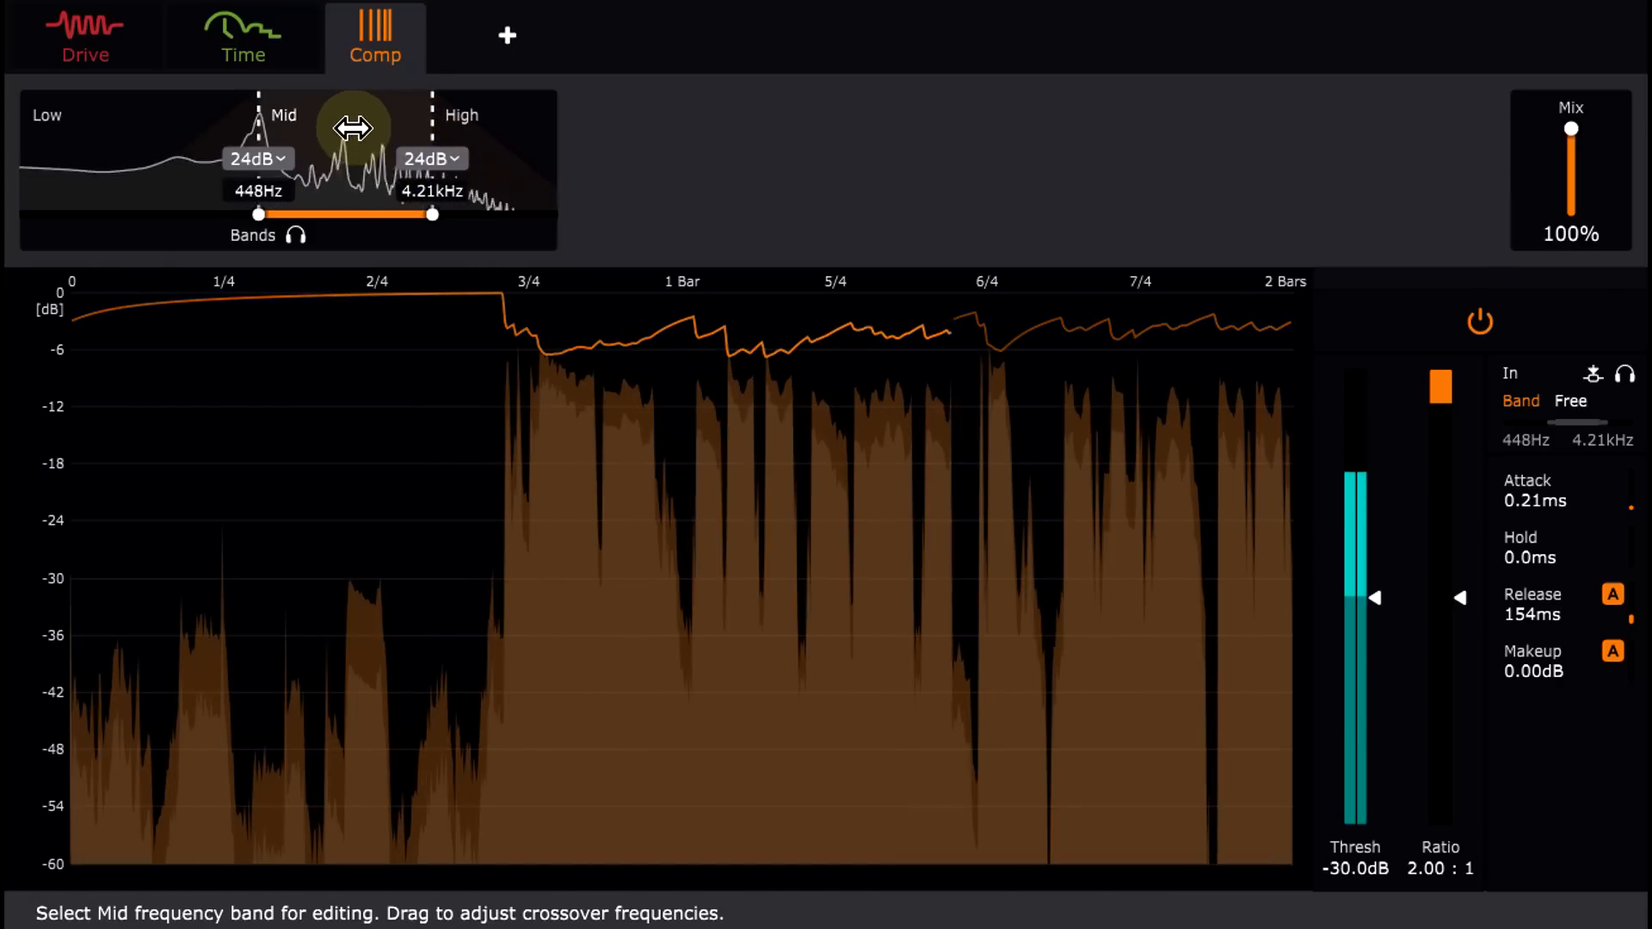
Step: View the Time shaper, and turn on the Envelope of the Hard Clip Drive shaper with its full settings shown
{"action": "left_click", "coordinate": [239, 65]}
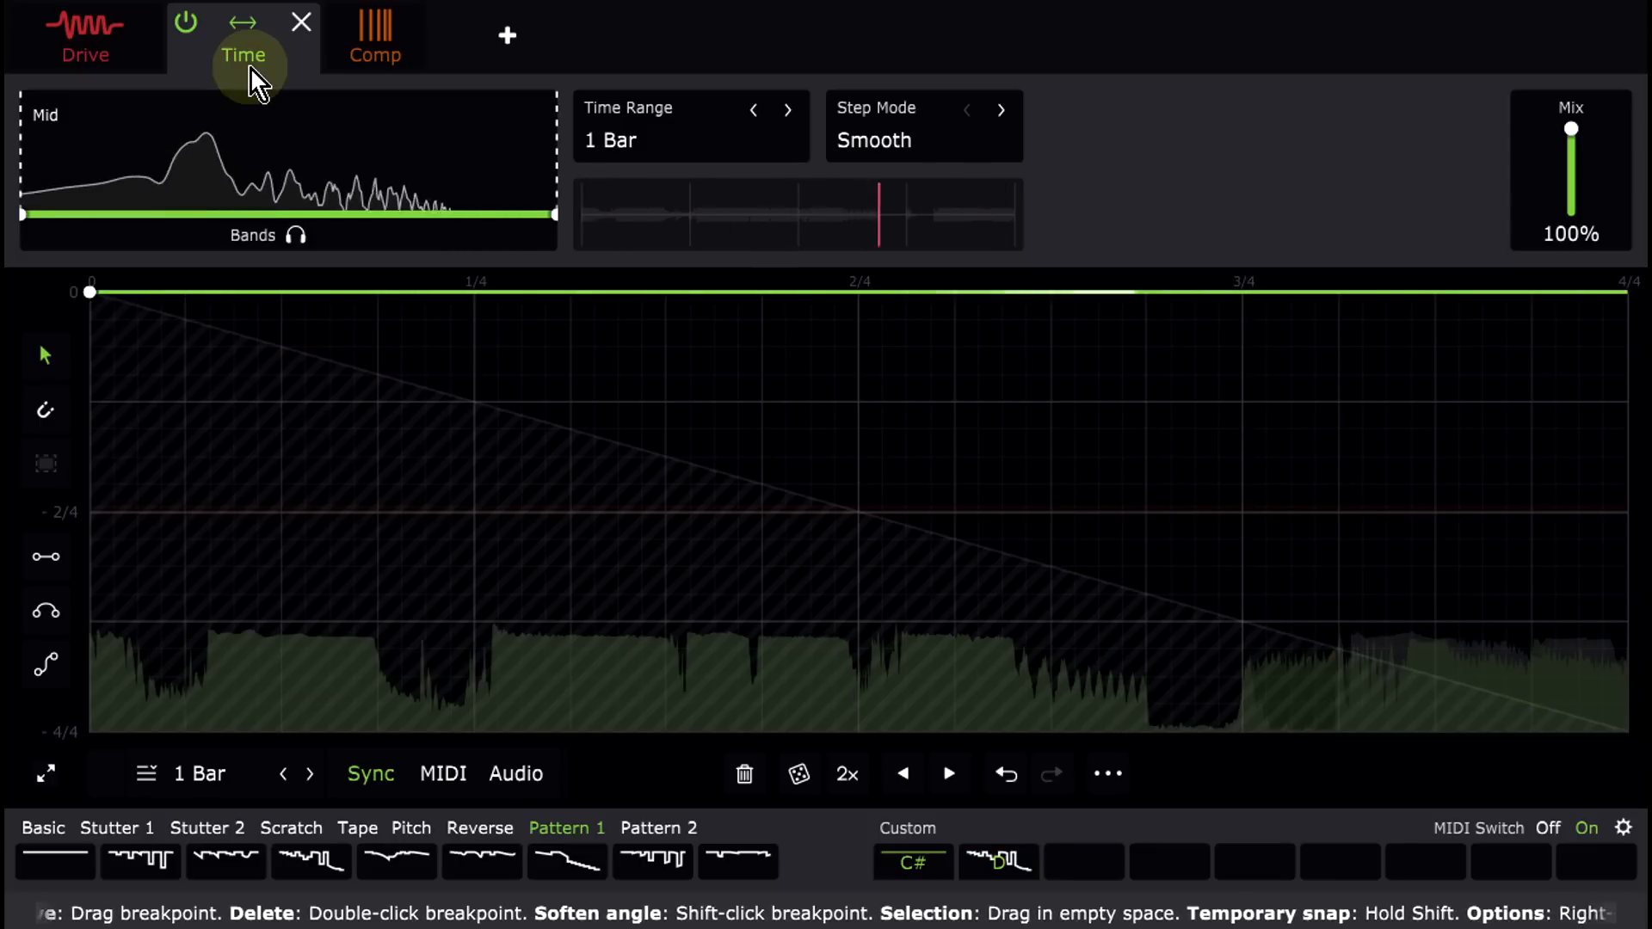
{"action": "left_click", "coordinate": [123, 62]}
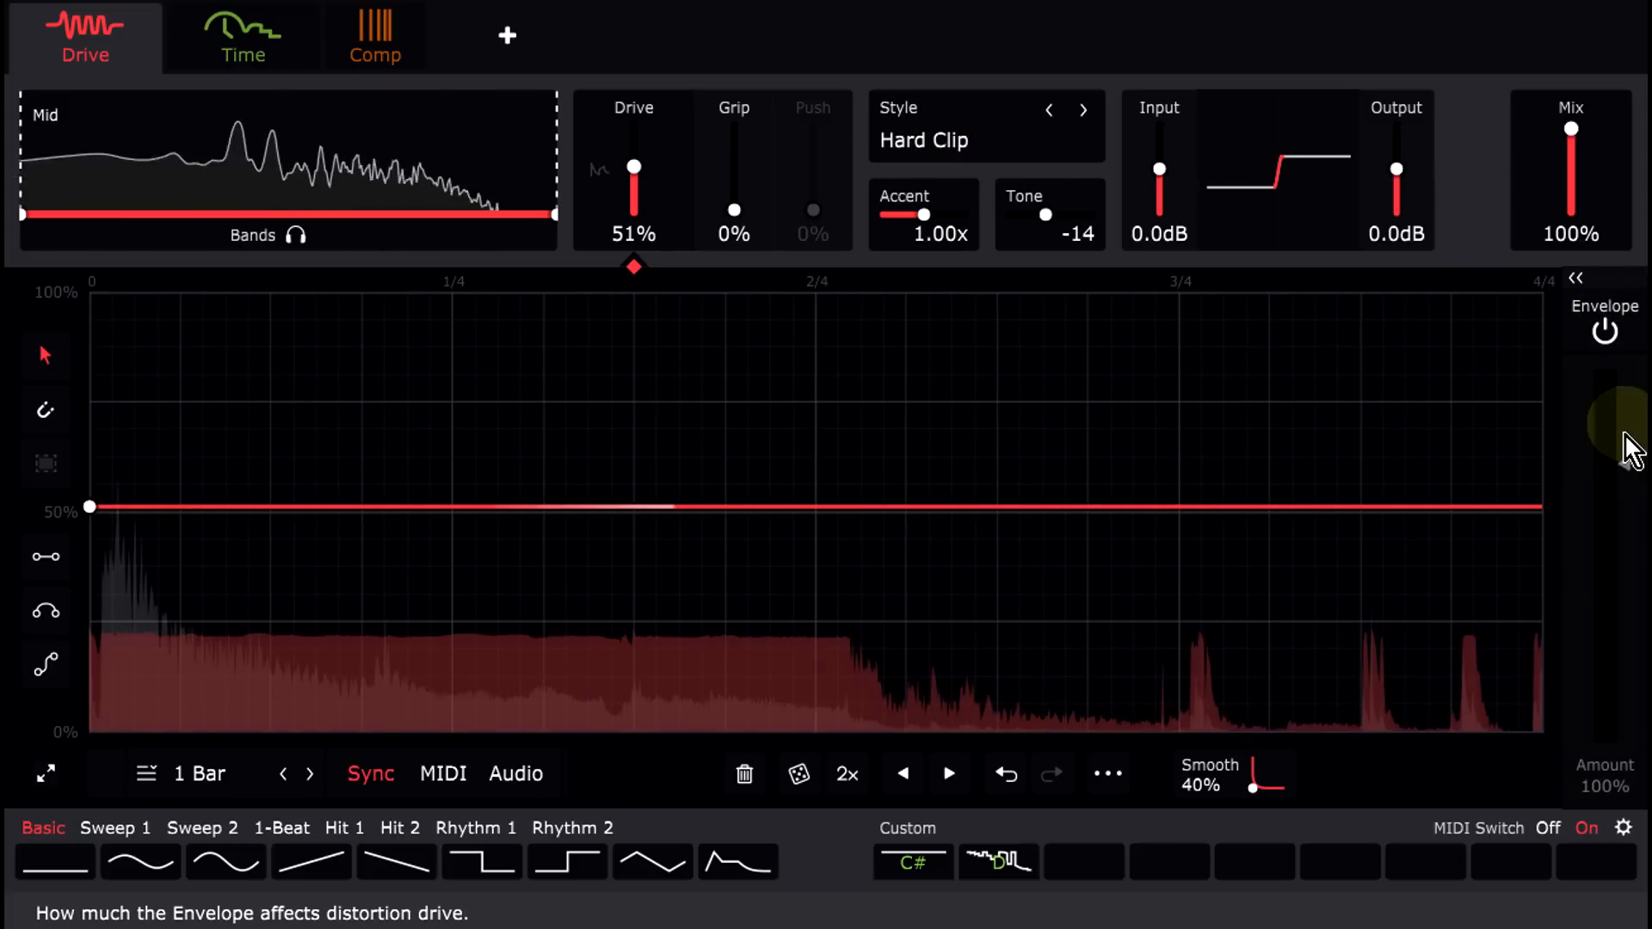
{"action": "left_click", "coordinate": [1604, 328]}
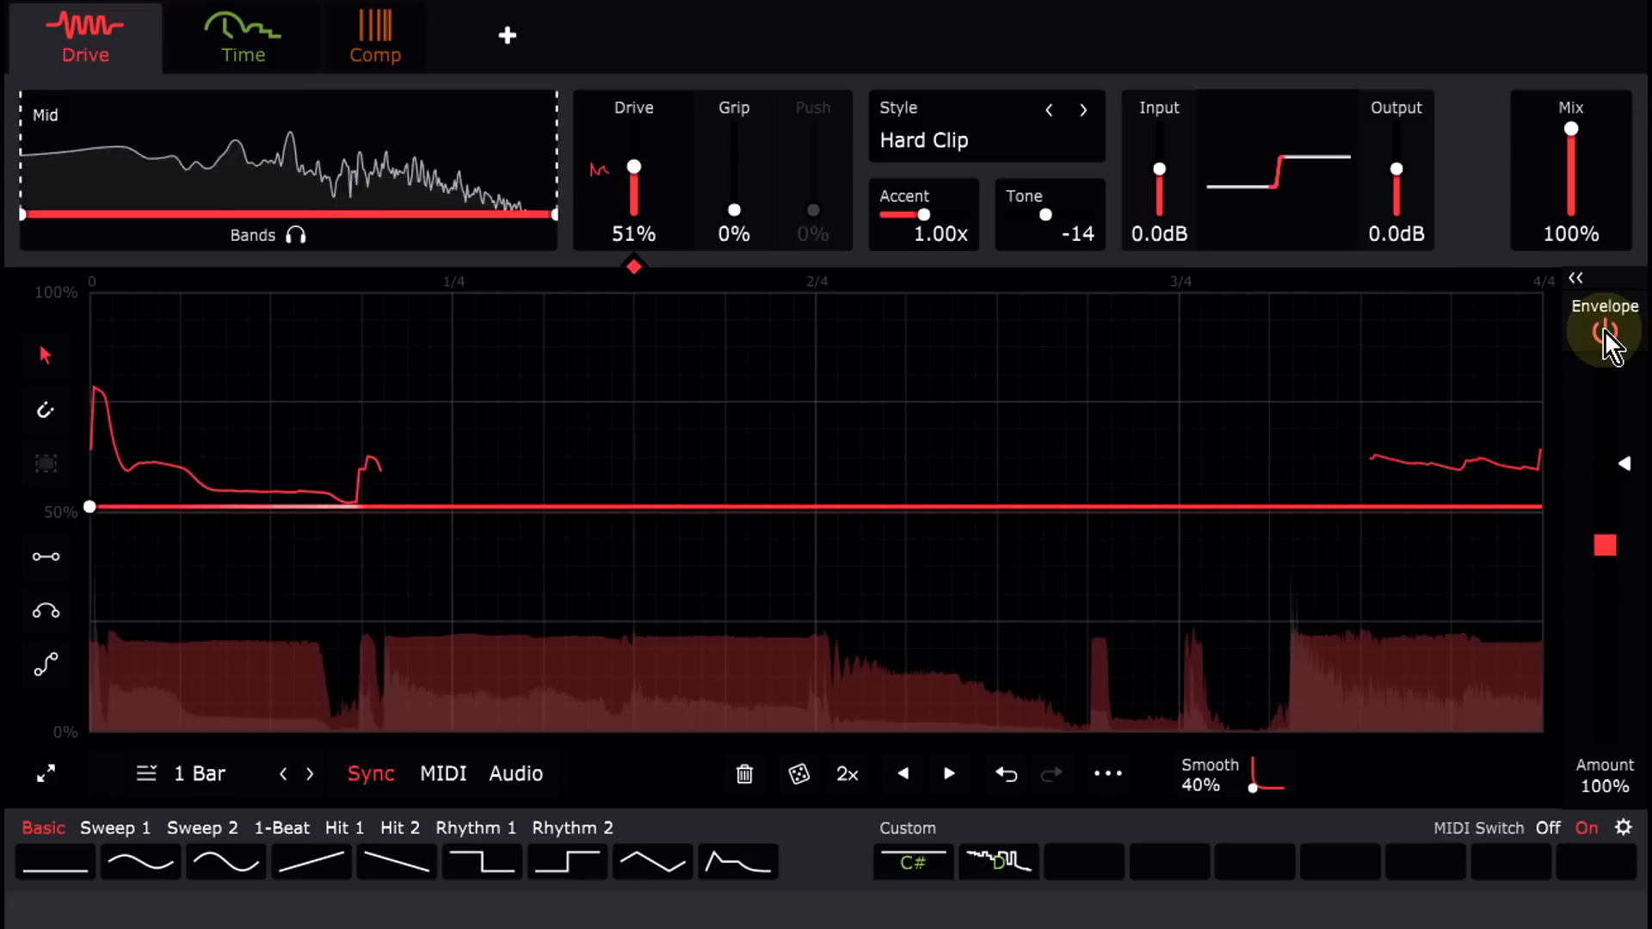
{"action": "left_click", "coordinate": [1575, 277]}
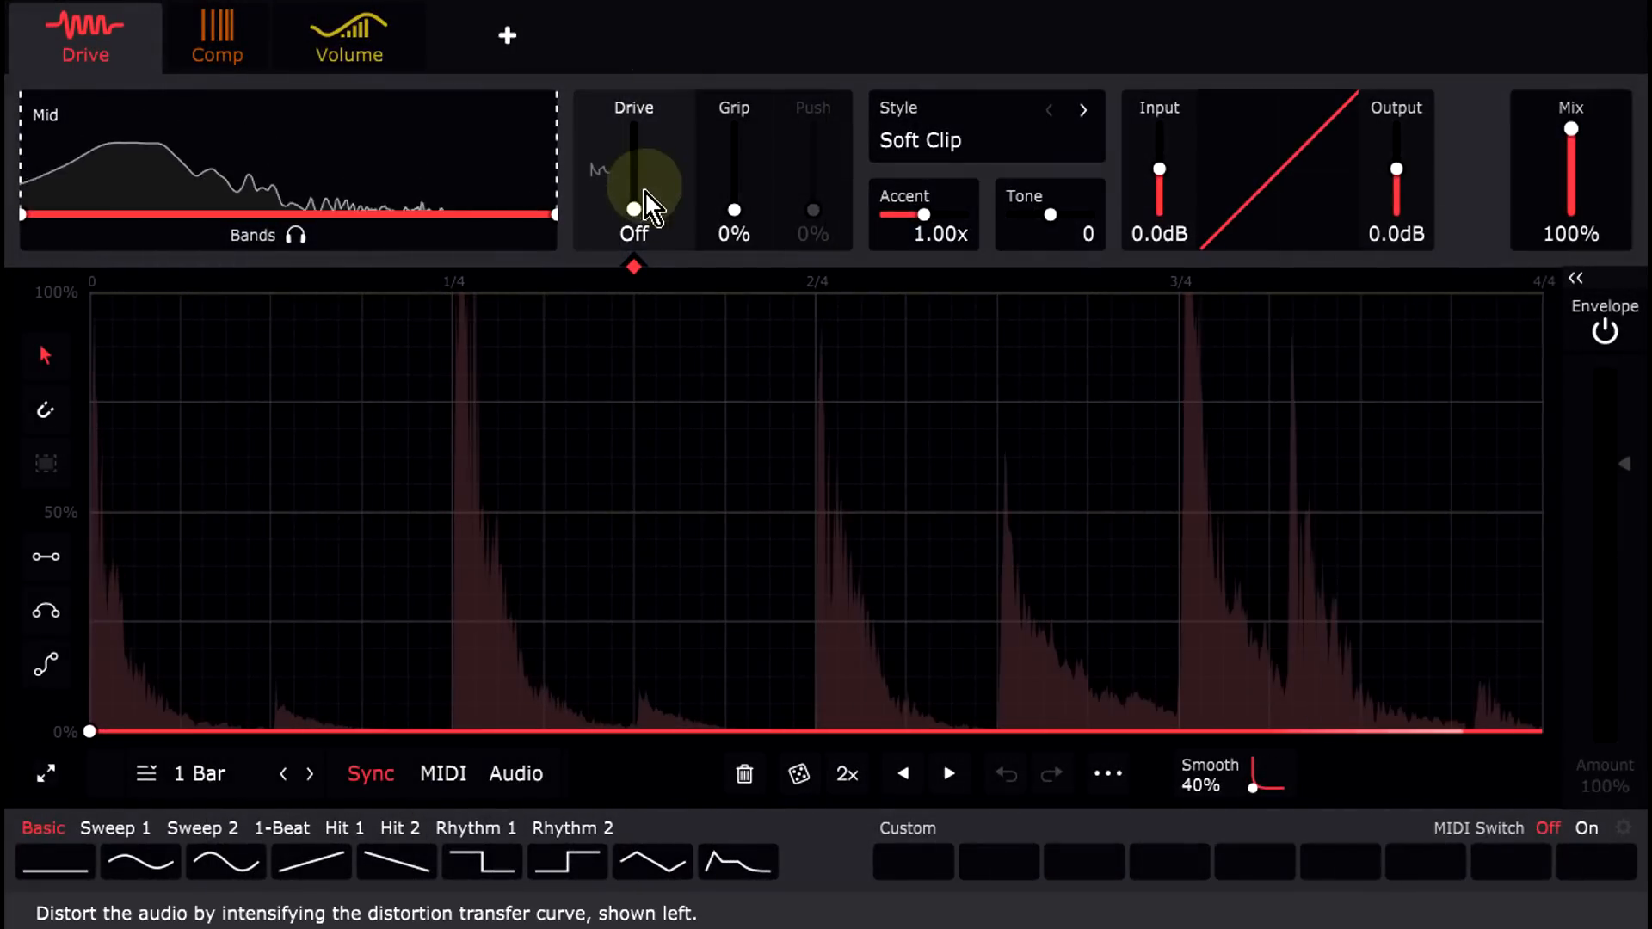
Step: Turn on the Soft Clip Drive shaper's Envelope, lowering its Amount to about -134% and raising Drive to 67%
{"action": "mouse_move", "coordinate": [633, 209]}
{"action": "left_mouse_down"}
{"action": "mouse_move", "coordinate": [619, 71]}
{"action": "mouse_move", "coordinate": [634, 214]}
{"action": "mouse_move", "coordinate": [654, 232]}
{"action": "left_mouse_up"}
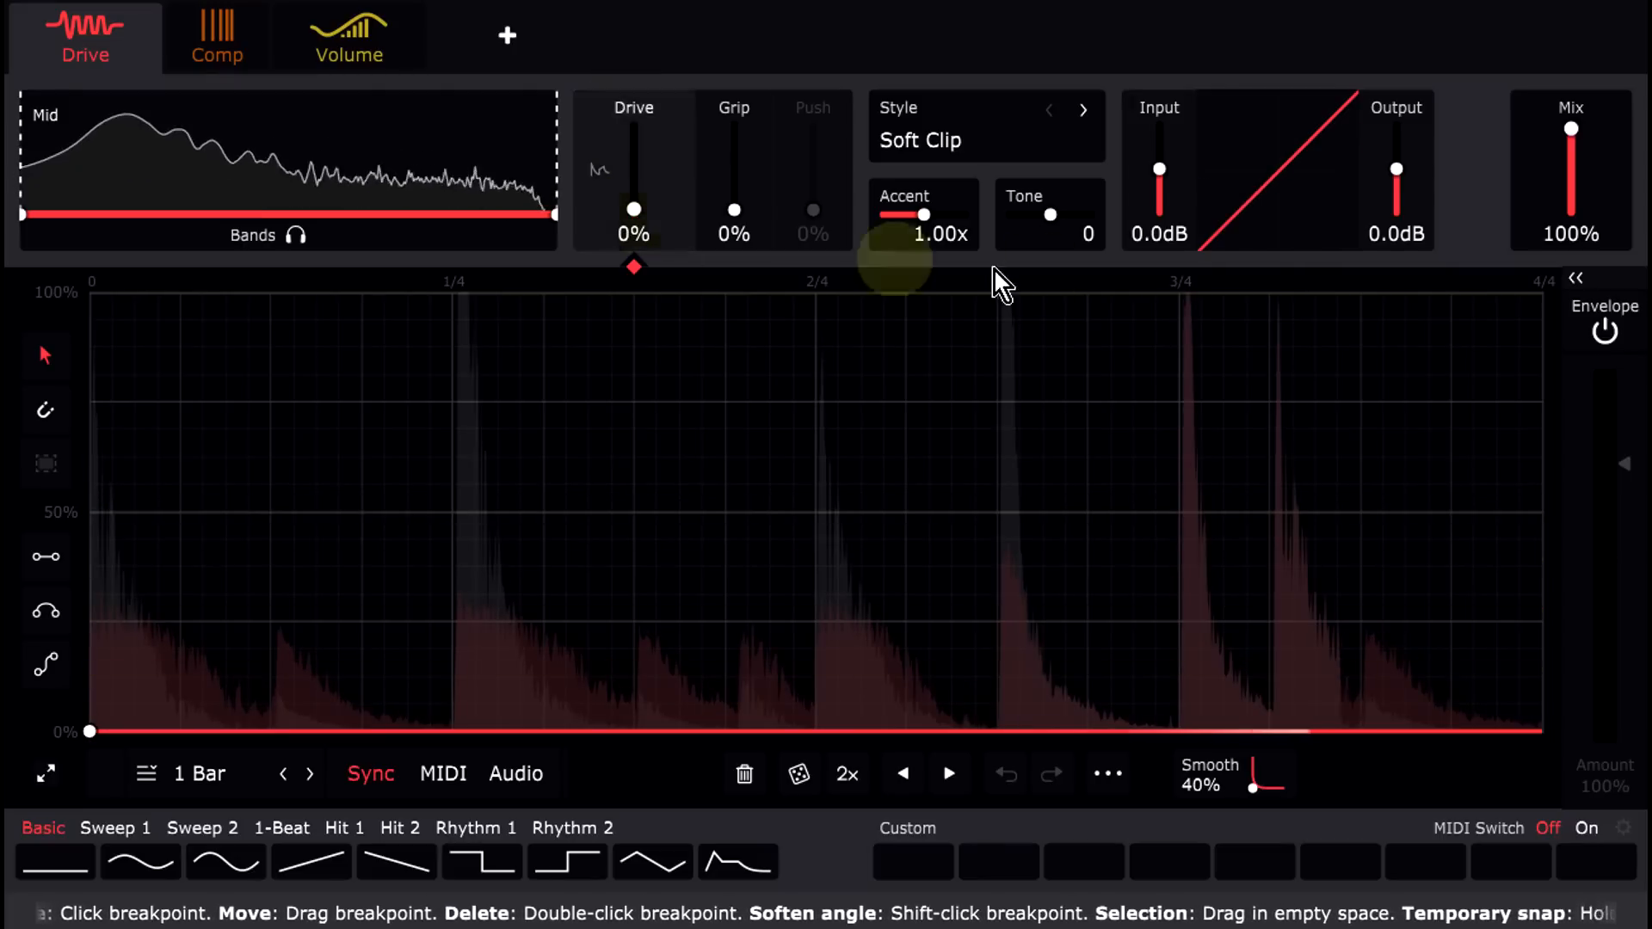
{"action": "left_click", "coordinate": [1603, 332]}
{"action": "left_click_drag", "start_coordinate": [1624, 463], "coordinate": [1621, 559]}
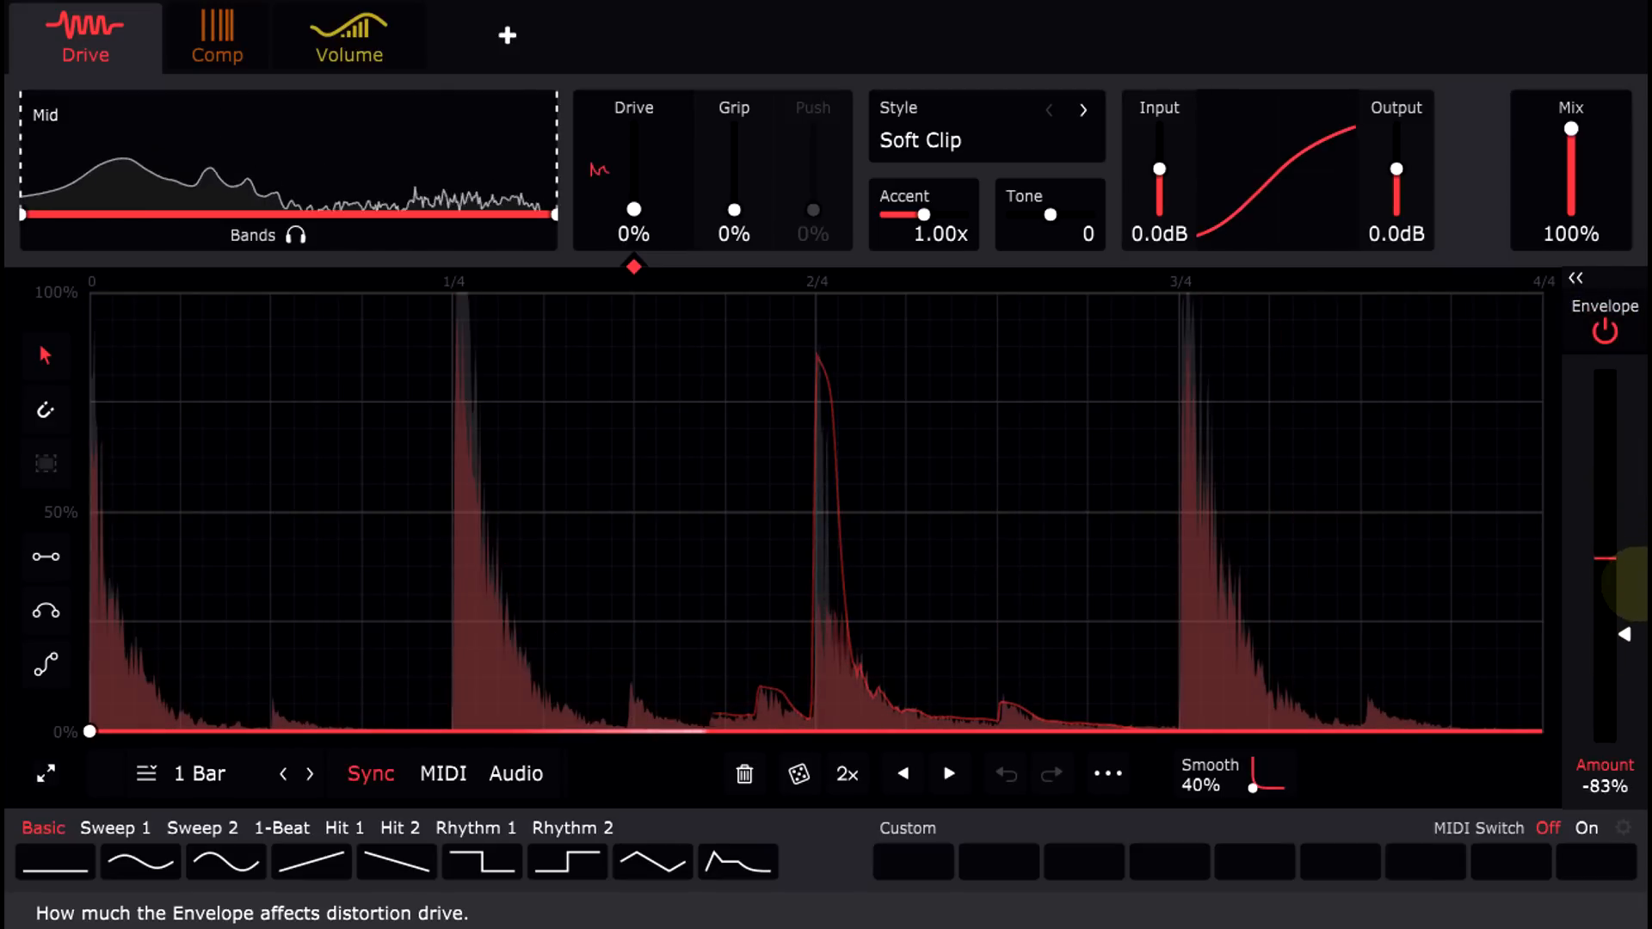
{"action": "left_click_drag", "start_coordinate": [1625, 651], "coordinate": [1624, 652]}
{"action": "left_click_drag", "start_coordinate": [634, 209], "coordinate": [602, 39]}
{"action": "left_click_drag", "start_coordinate": [1626, 650], "coordinate": [1624, 681]}
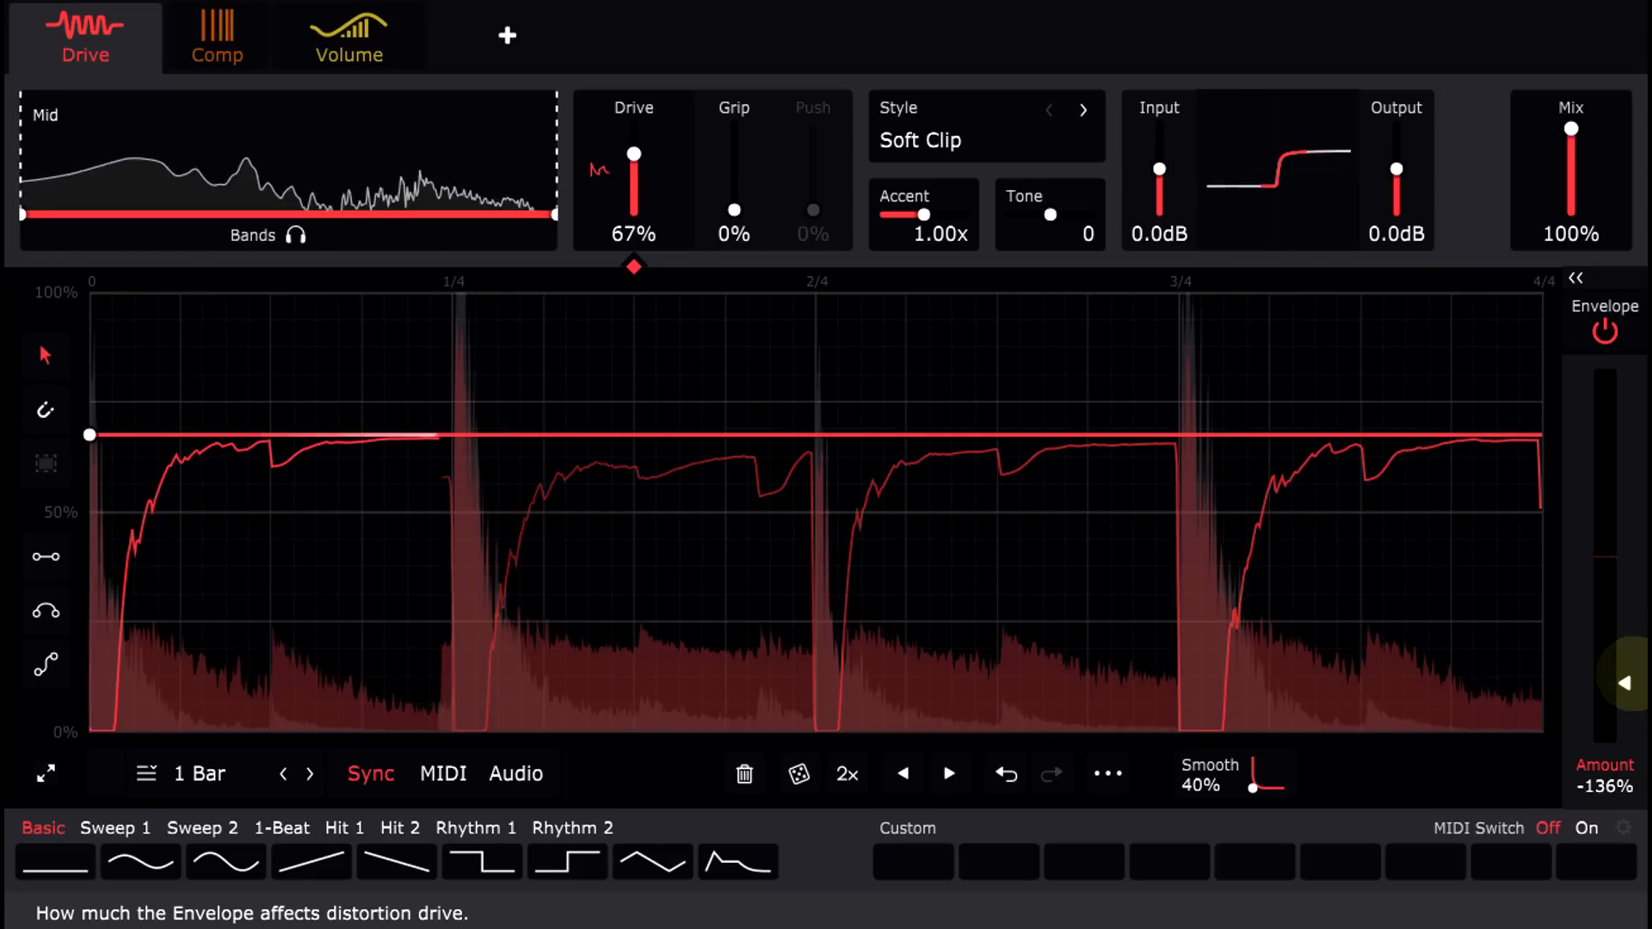
Step: Reduce Drive to 35% and set the Envelope Amount to -66%
{"action": "left_click", "coordinate": [634, 155]}
{"action": "left_click_drag", "start_coordinate": [634, 155], "coordinate": [634, 170]}
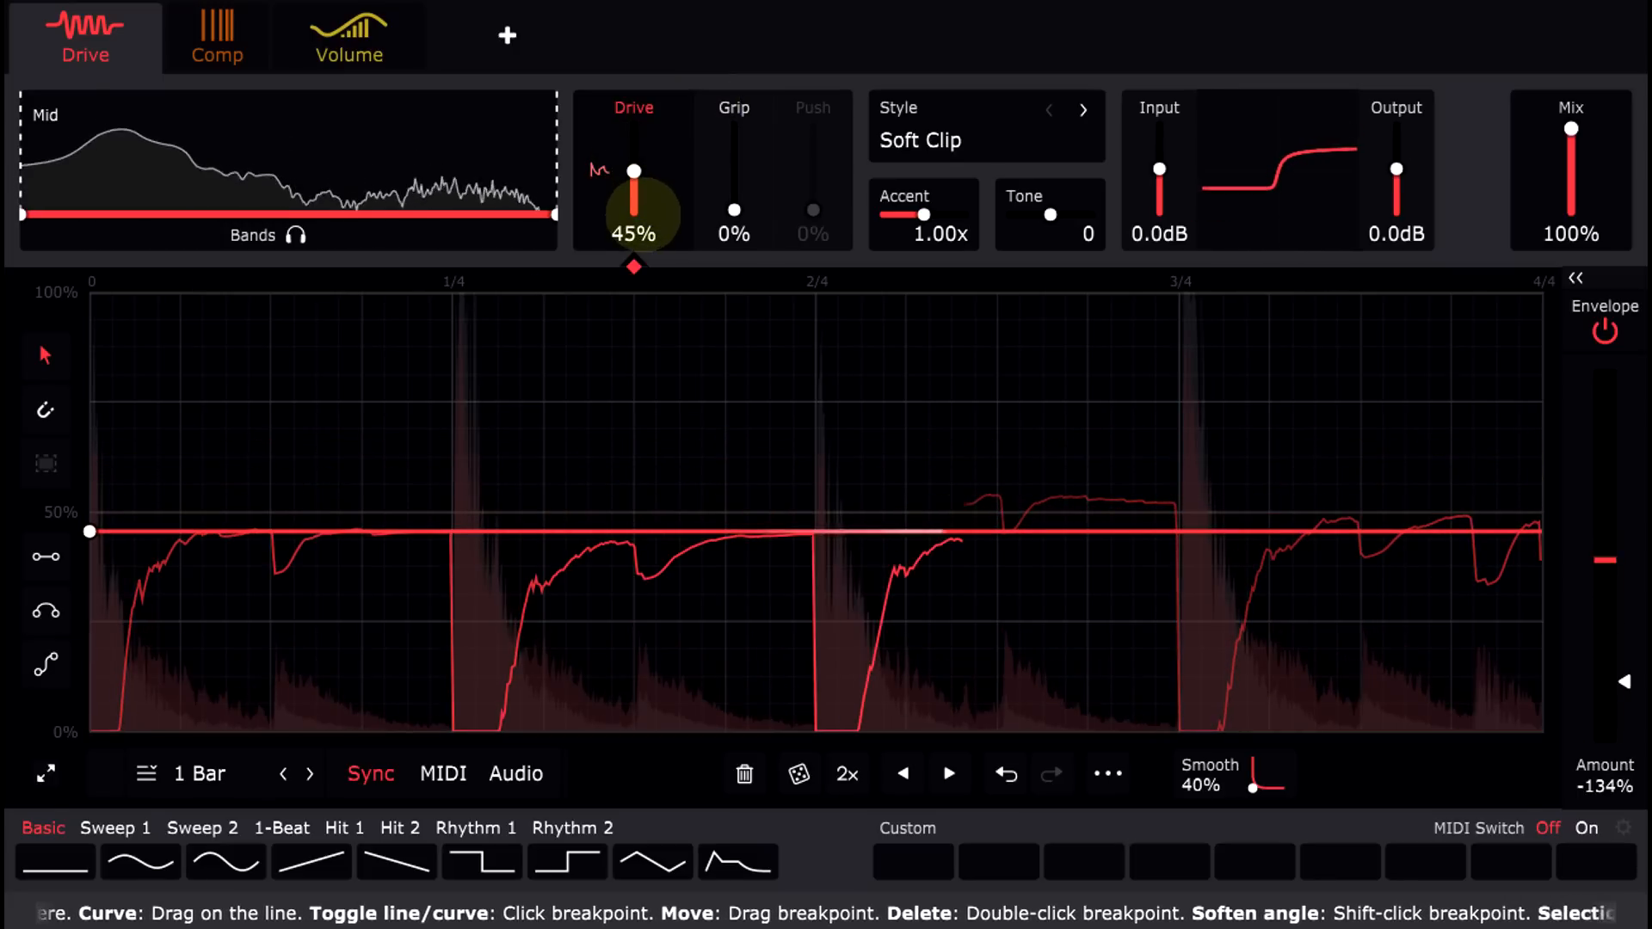
{"action": "left_click_drag", "start_coordinate": [1625, 681], "coordinate": [1624, 616]}
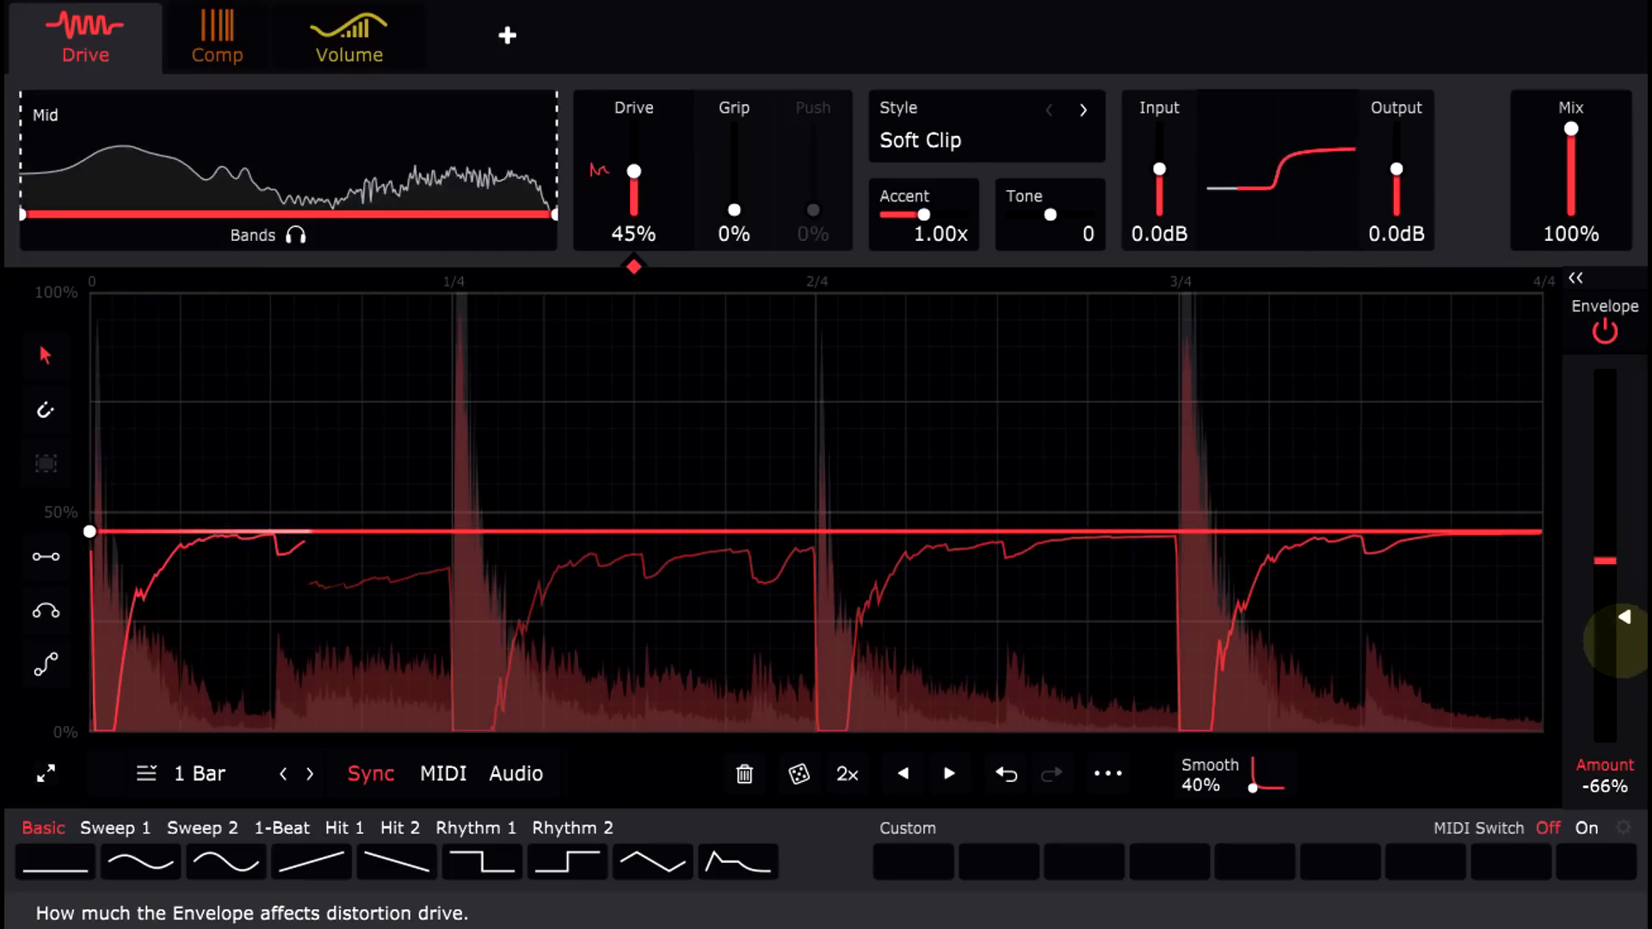
{"action": "left_click_drag", "start_coordinate": [634, 176], "coordinate": [633, 176]}
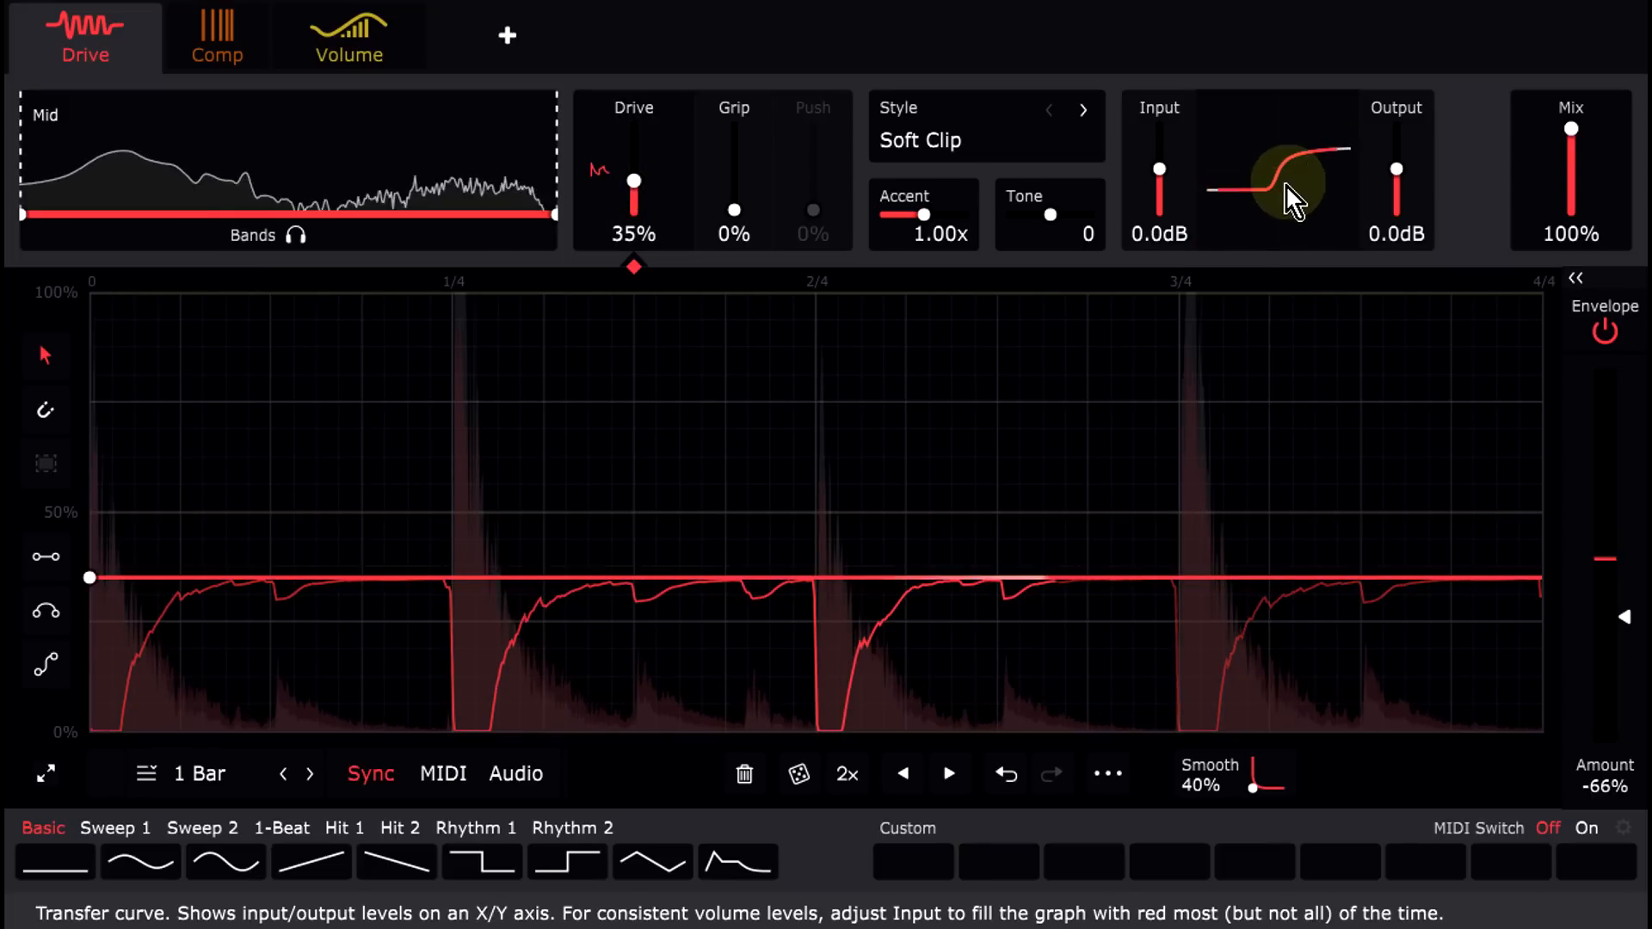
Step: Show the full Envelope settings of the Drive shaper and adjust the Attack time
{"action": "left_click", "coordinate": [1578, 281]}
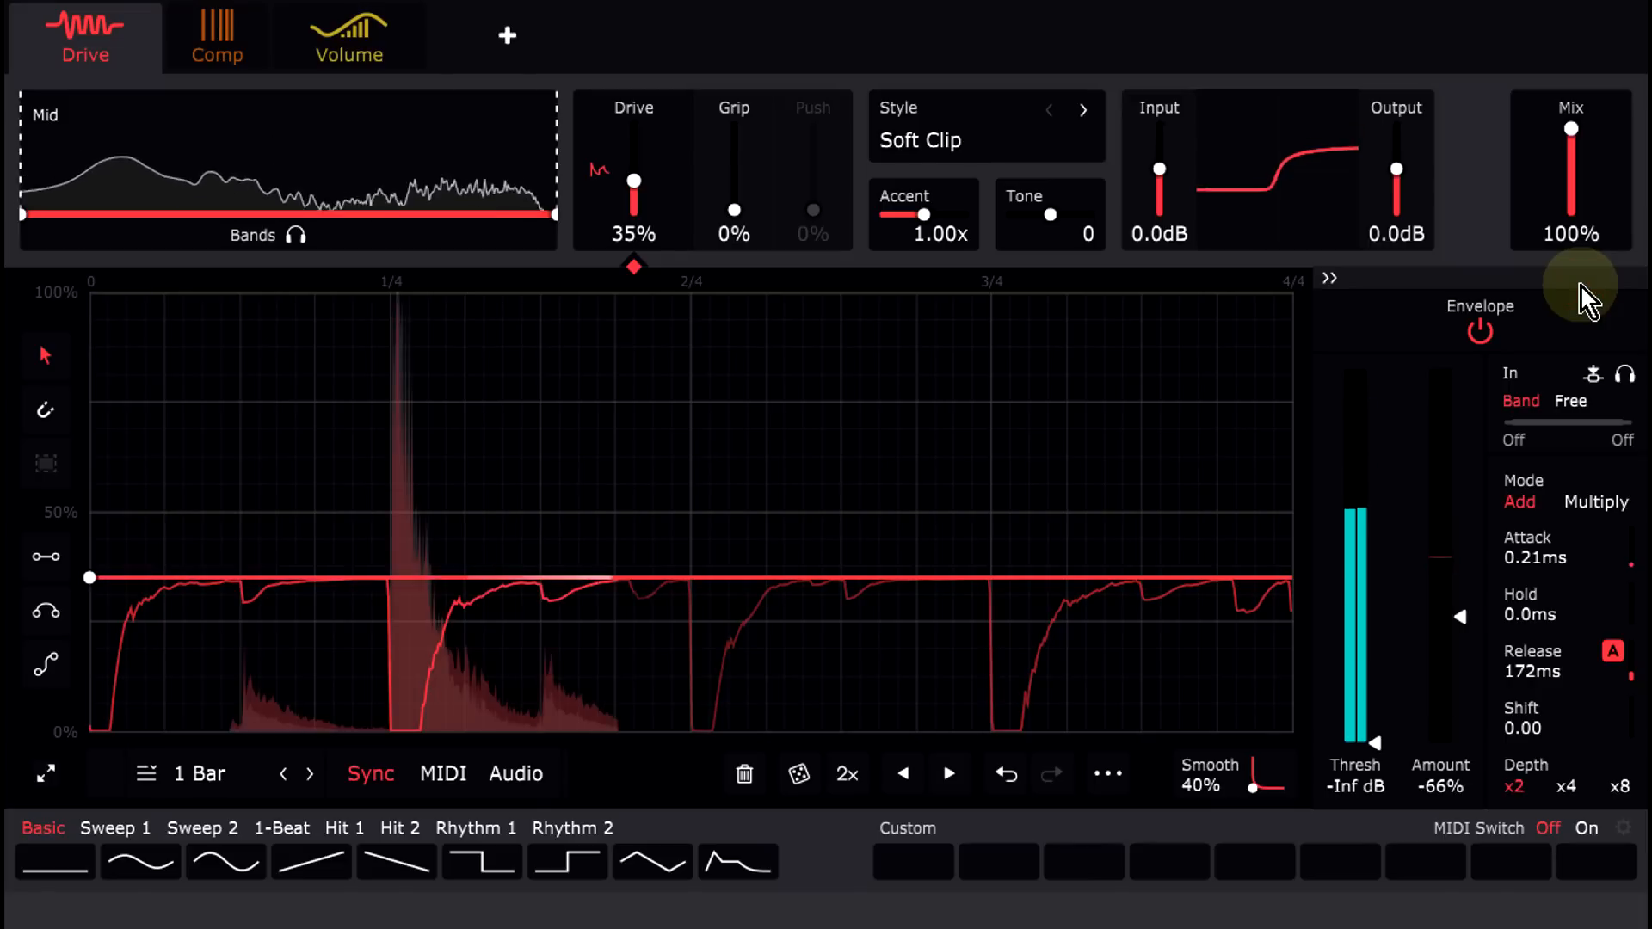
{"action": "mouse_move", "coordinate": [1559, 552]}
{"action": "left_mouse_down"}
{"action": "mouse_move", "coordinate": [1534, 561]}
{"action": "mouse_move", "coordinate": [1540, 587]}
{"action": "mouse_move", "coordinate": [1536, 552]}
{"action": "left_mouse_up"}
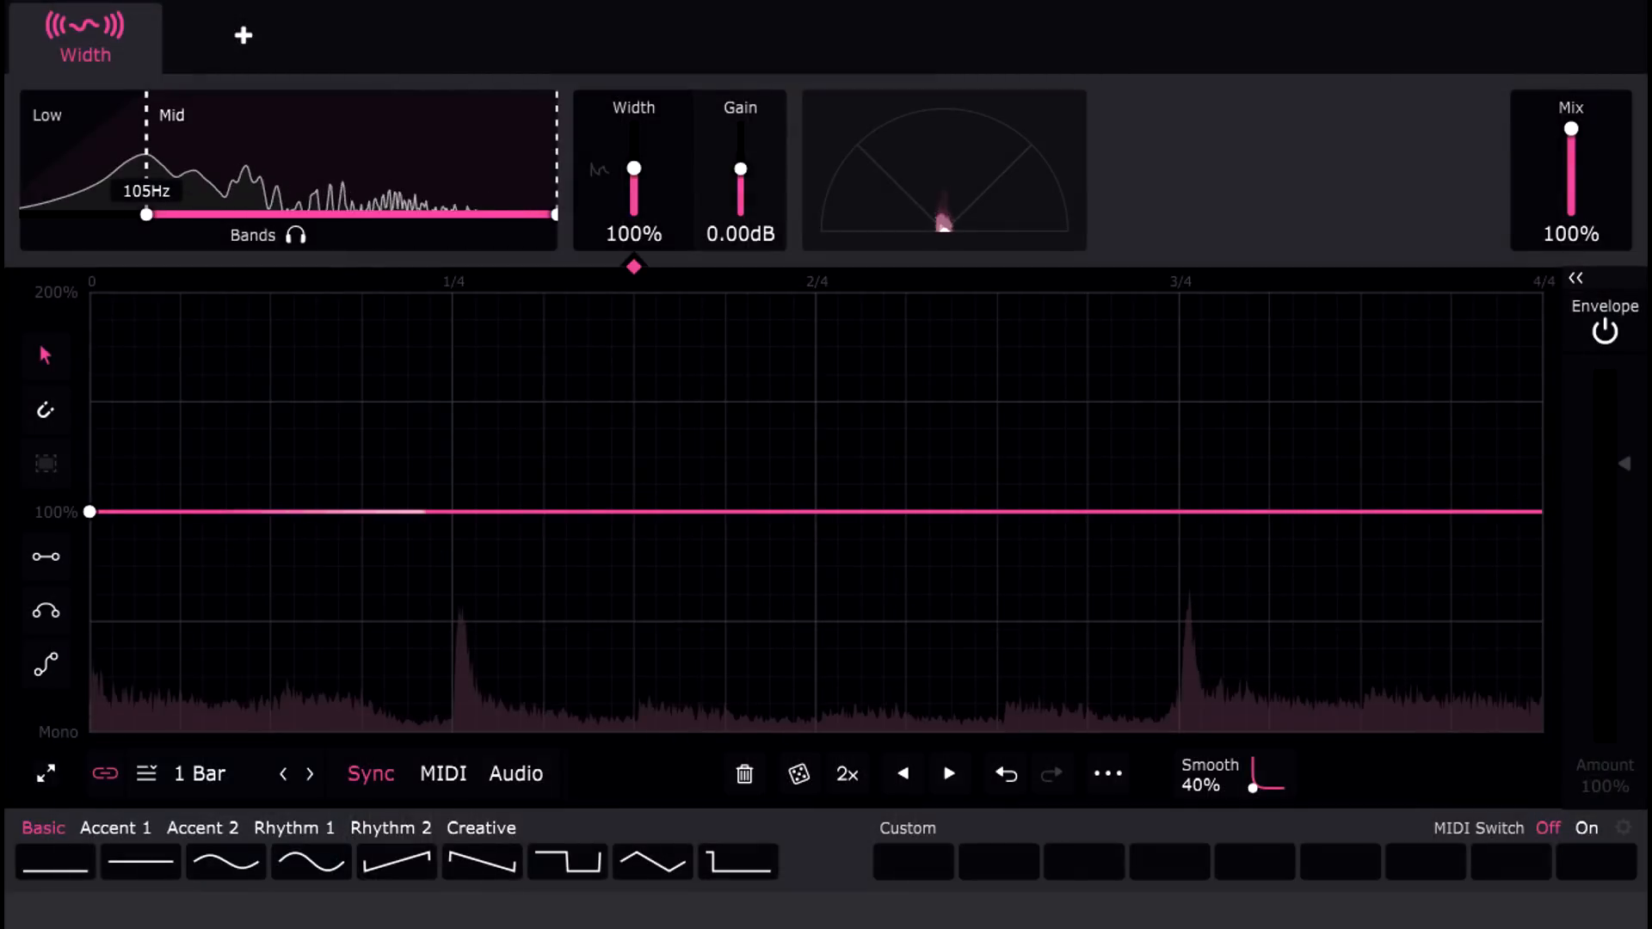
Step: Add a High band to the Width shaper with a crossover at 3.73kHz, and compare the Low and Mid bands' widths
{"action": "left_click", "coordinate": [83, 168]}
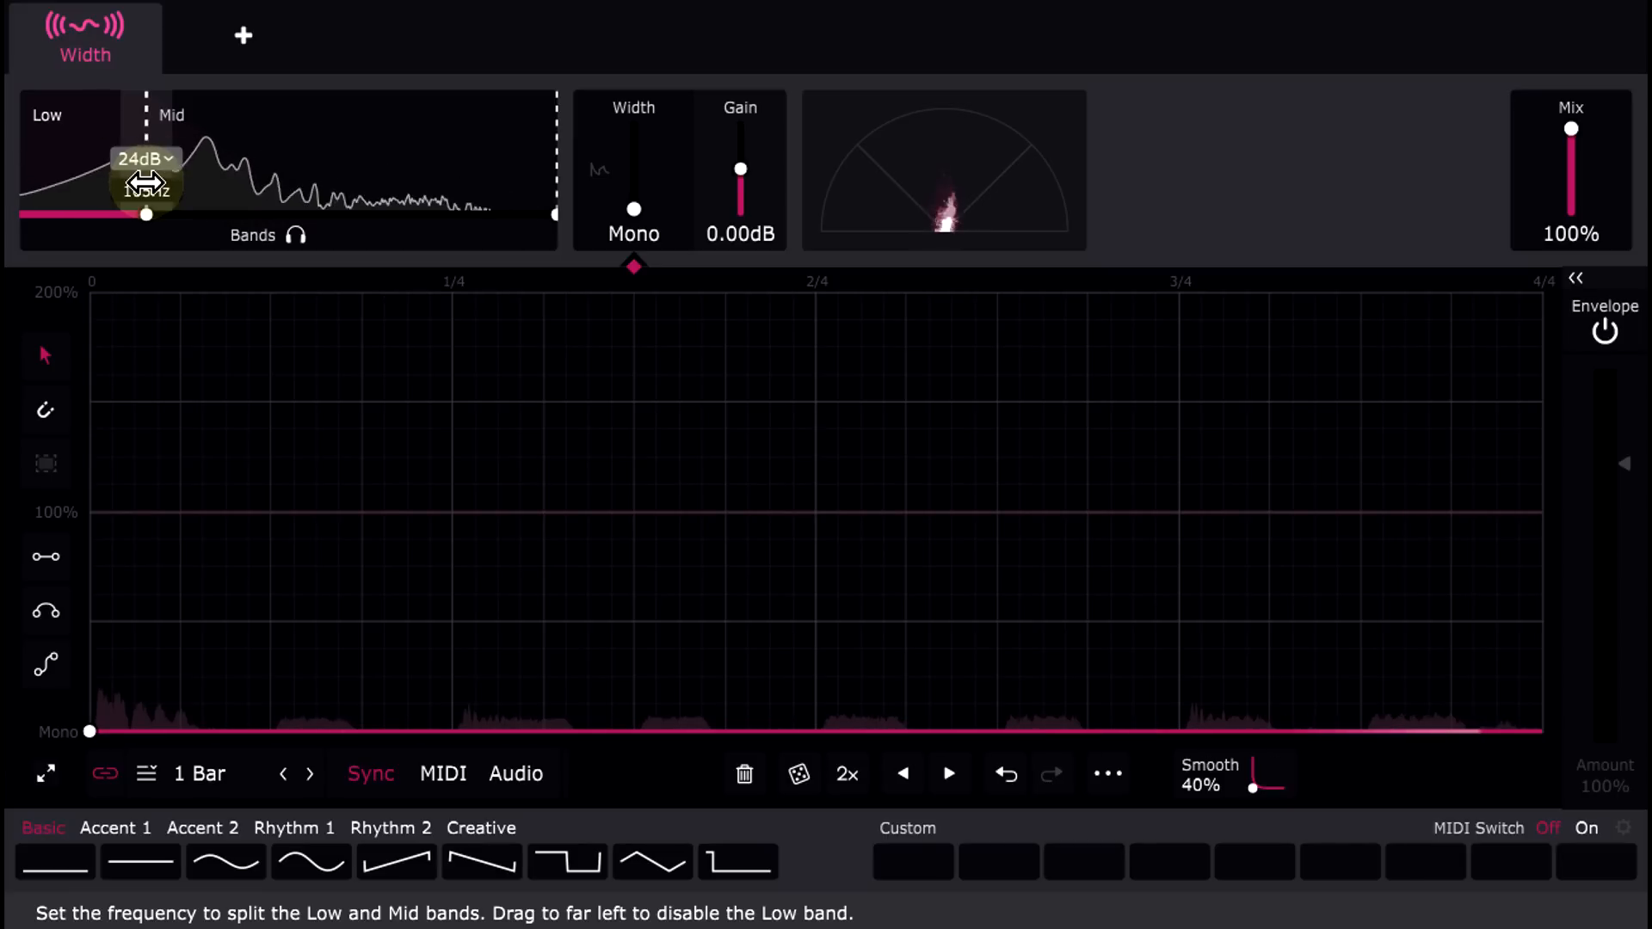
{"action": "left_click_drag", "start_coordinate": [553, 173], "coordinate": [460, 185]}
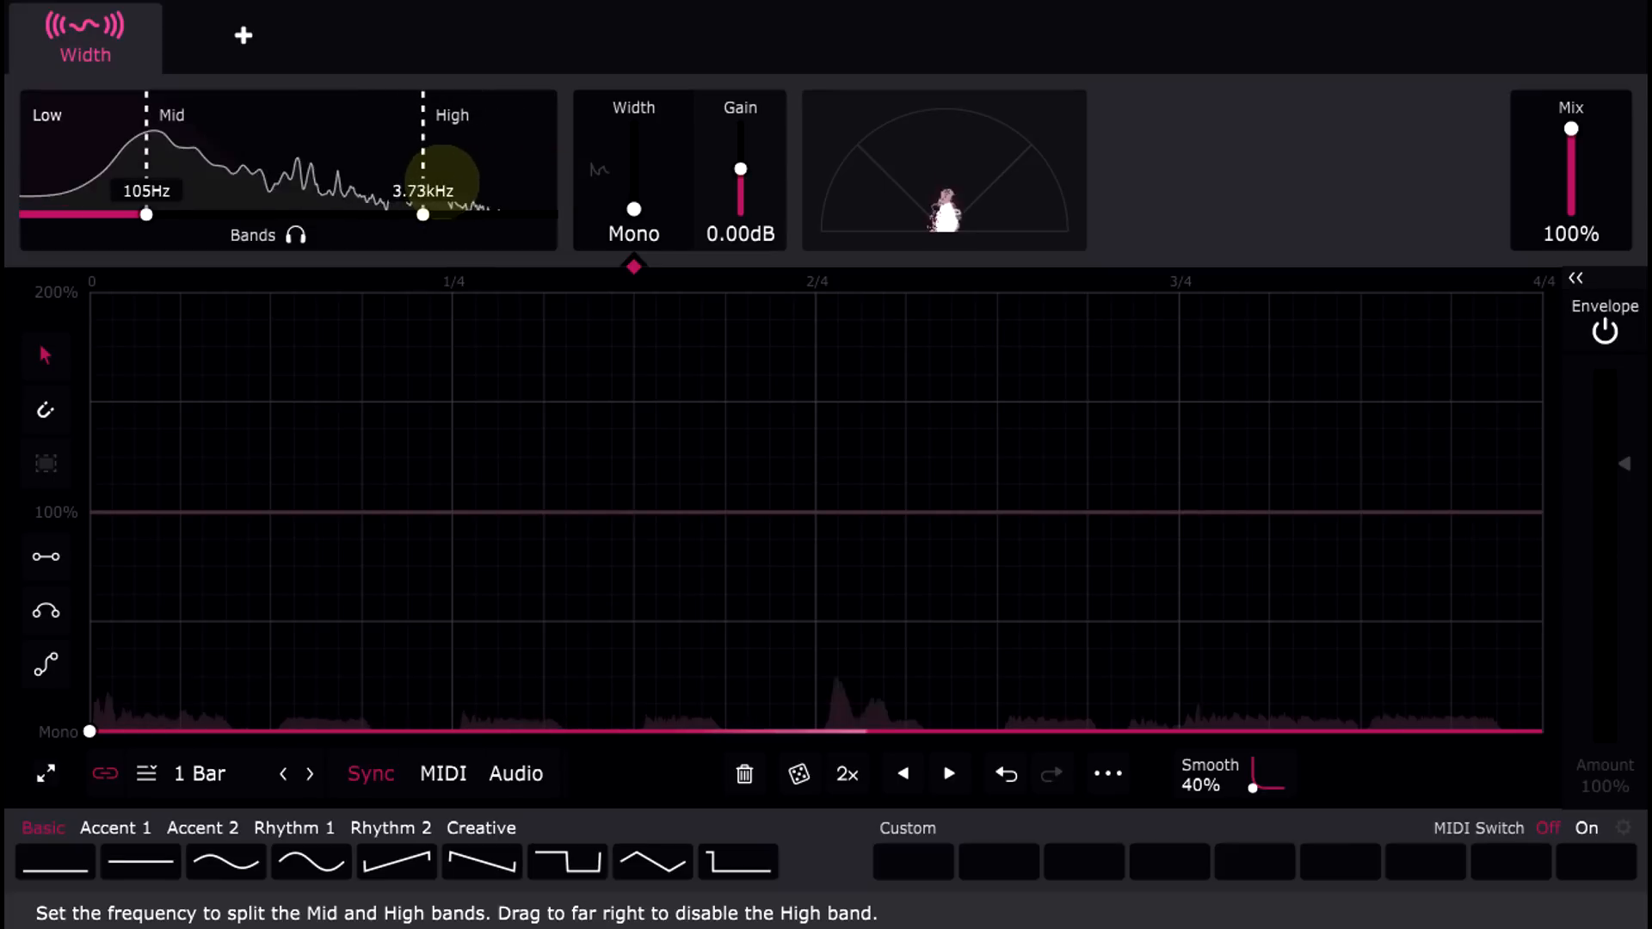
{"action": "left_click", "coordinate": [320, 148]}
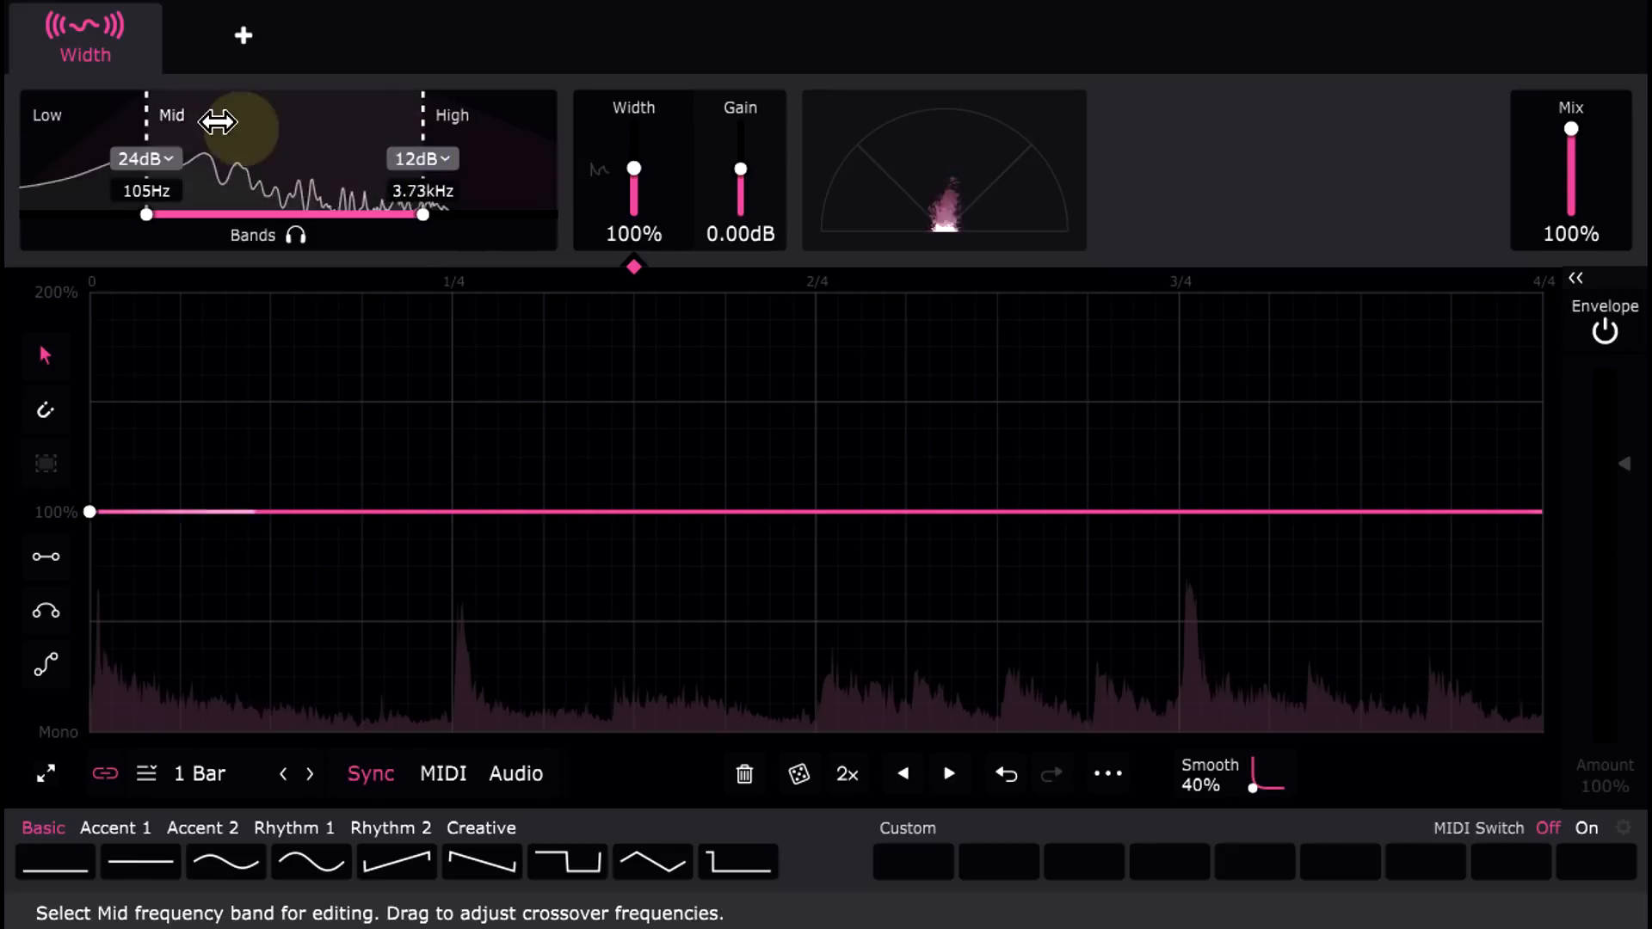
{"action": "left_click", "coordinate": [78, 152]}
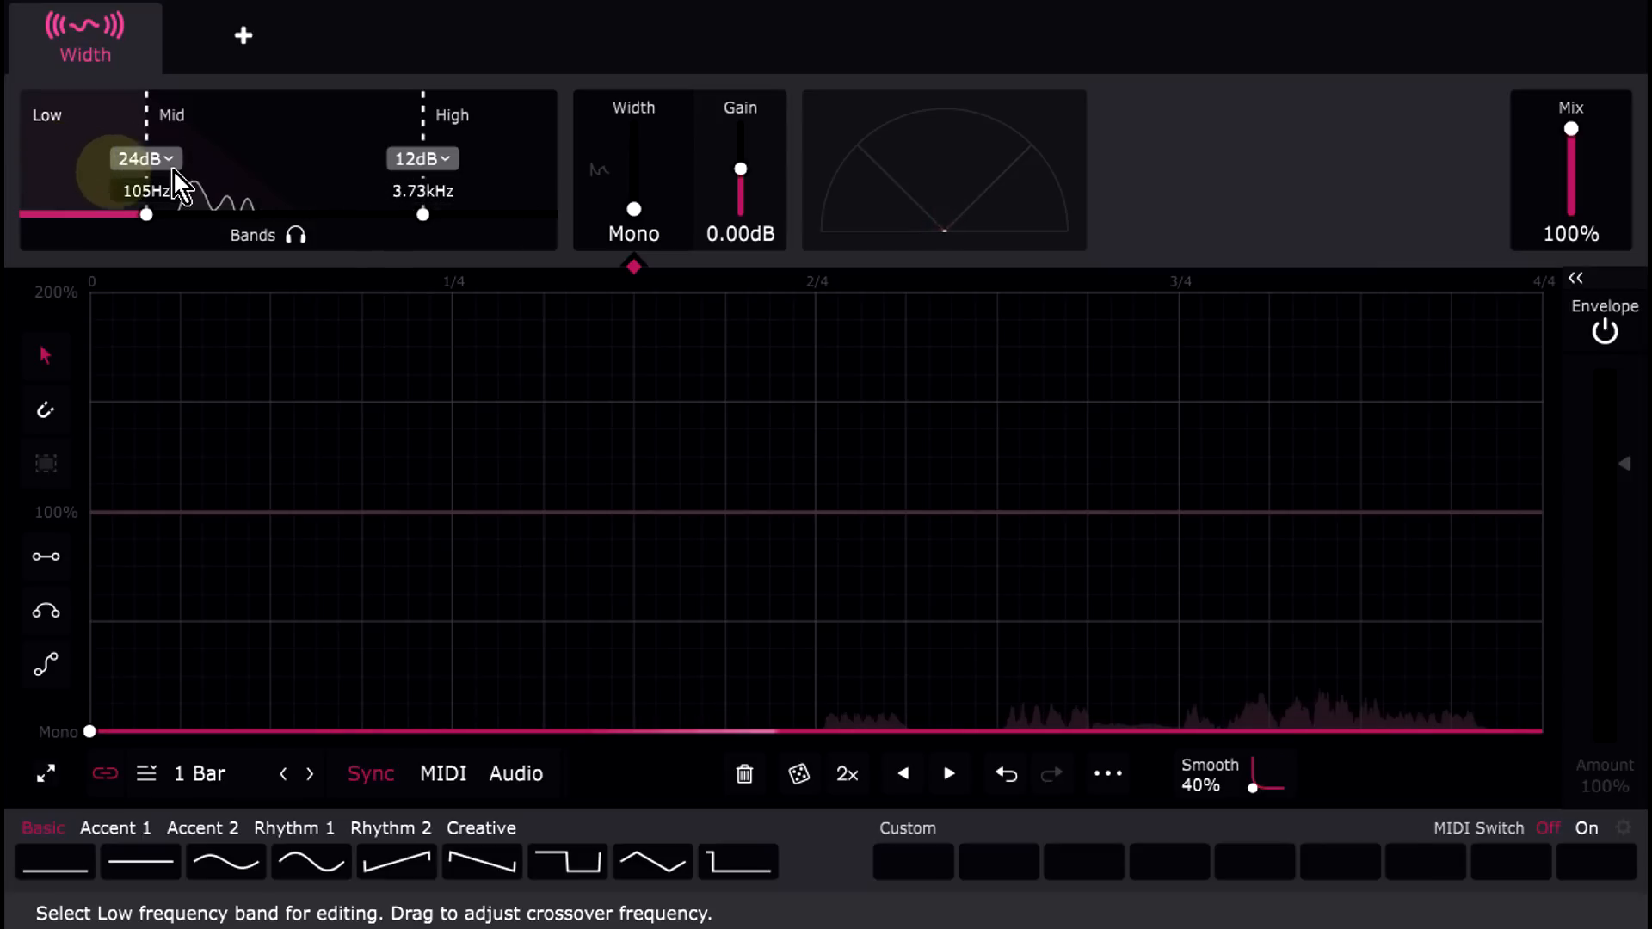
Step: Try widening the High band to about 185%, and reset its Width to the default
{"action": "left_click", "coordinate": [493, 169]}
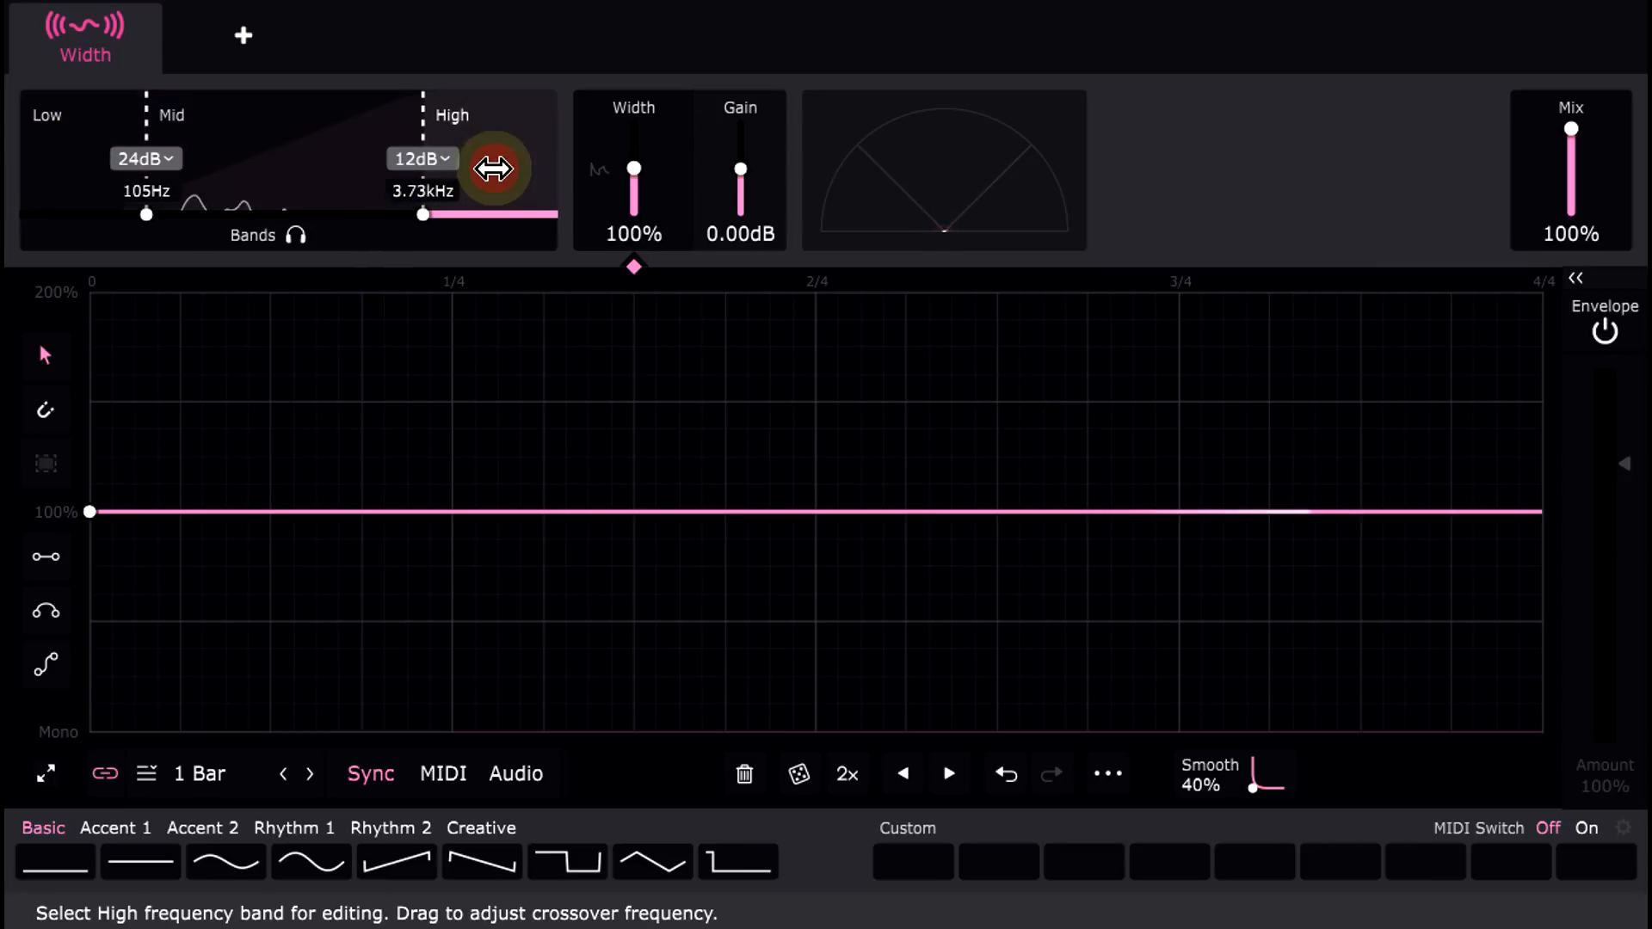
{"action": "left_click", "coordinate": [636, 168]}
{"action": "left_click_drag", "start_coordinate": [636, 167], "coordinate": [635, 58]}
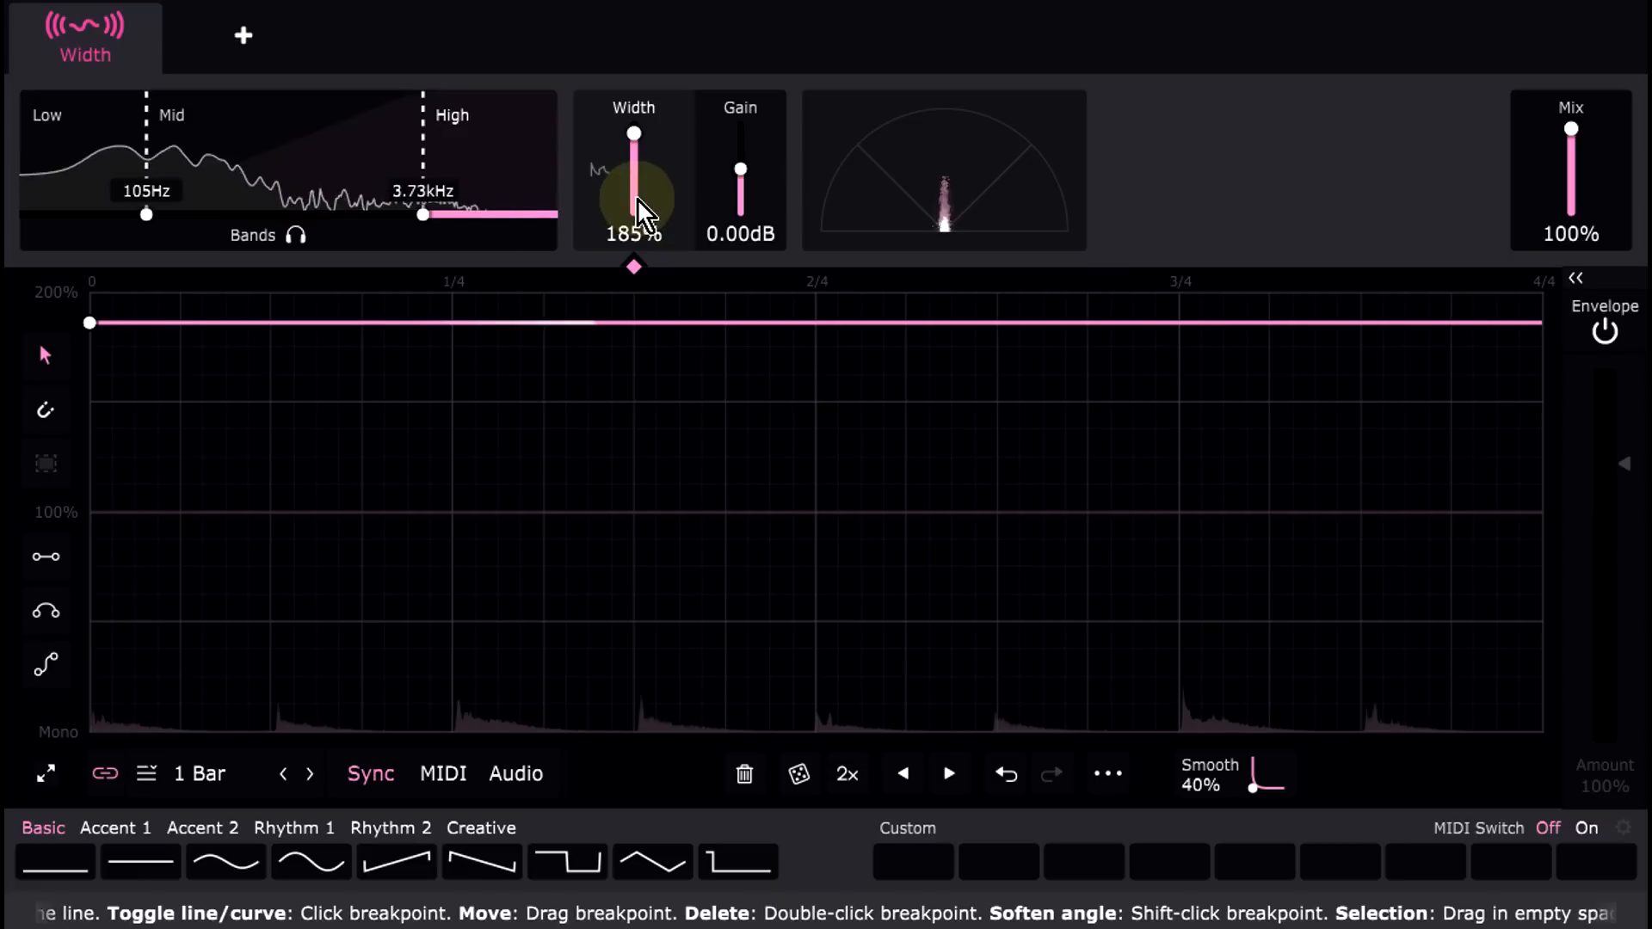
{"action": "double_click", "coordinate": [636, 172]}
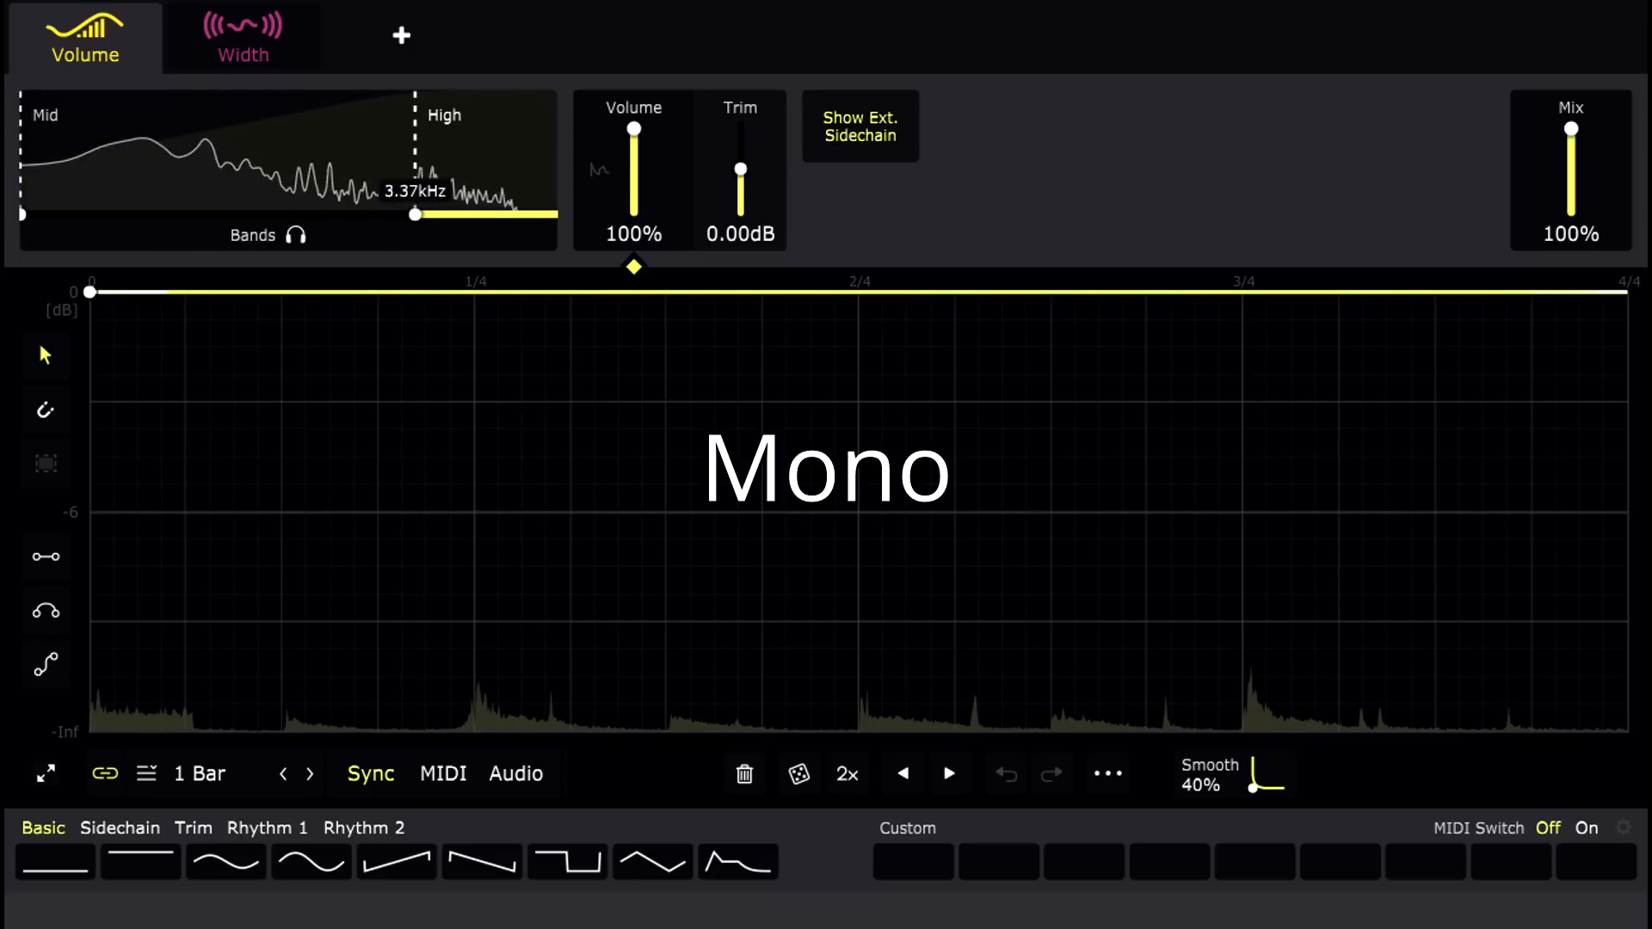
Step: Raise the High band's Trim slightly in the Volume shaper and reduce the High band's Width to 50%
{"action": "left_click_drag", "start_coordinate": [741, 169], "coordinate": [741, 161]}
{"action": "left_click", "coordinate": [256, 61]}
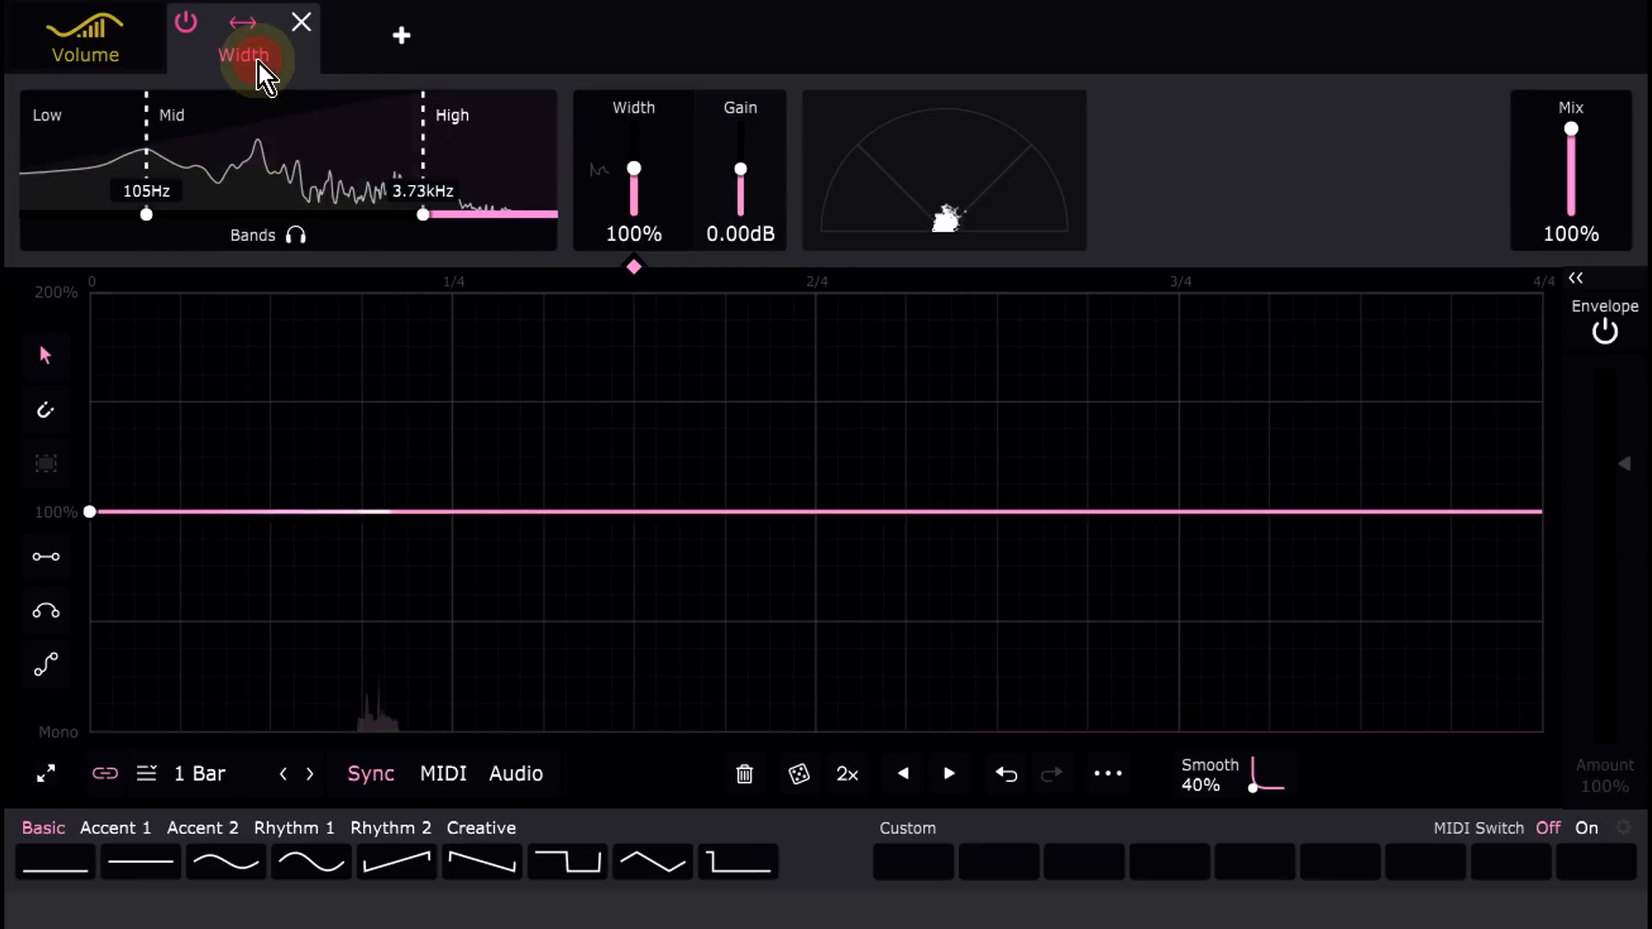
{"action": "left_click_drag", "start_coordinate": [638, 167], "coordinate": [638, 189]}
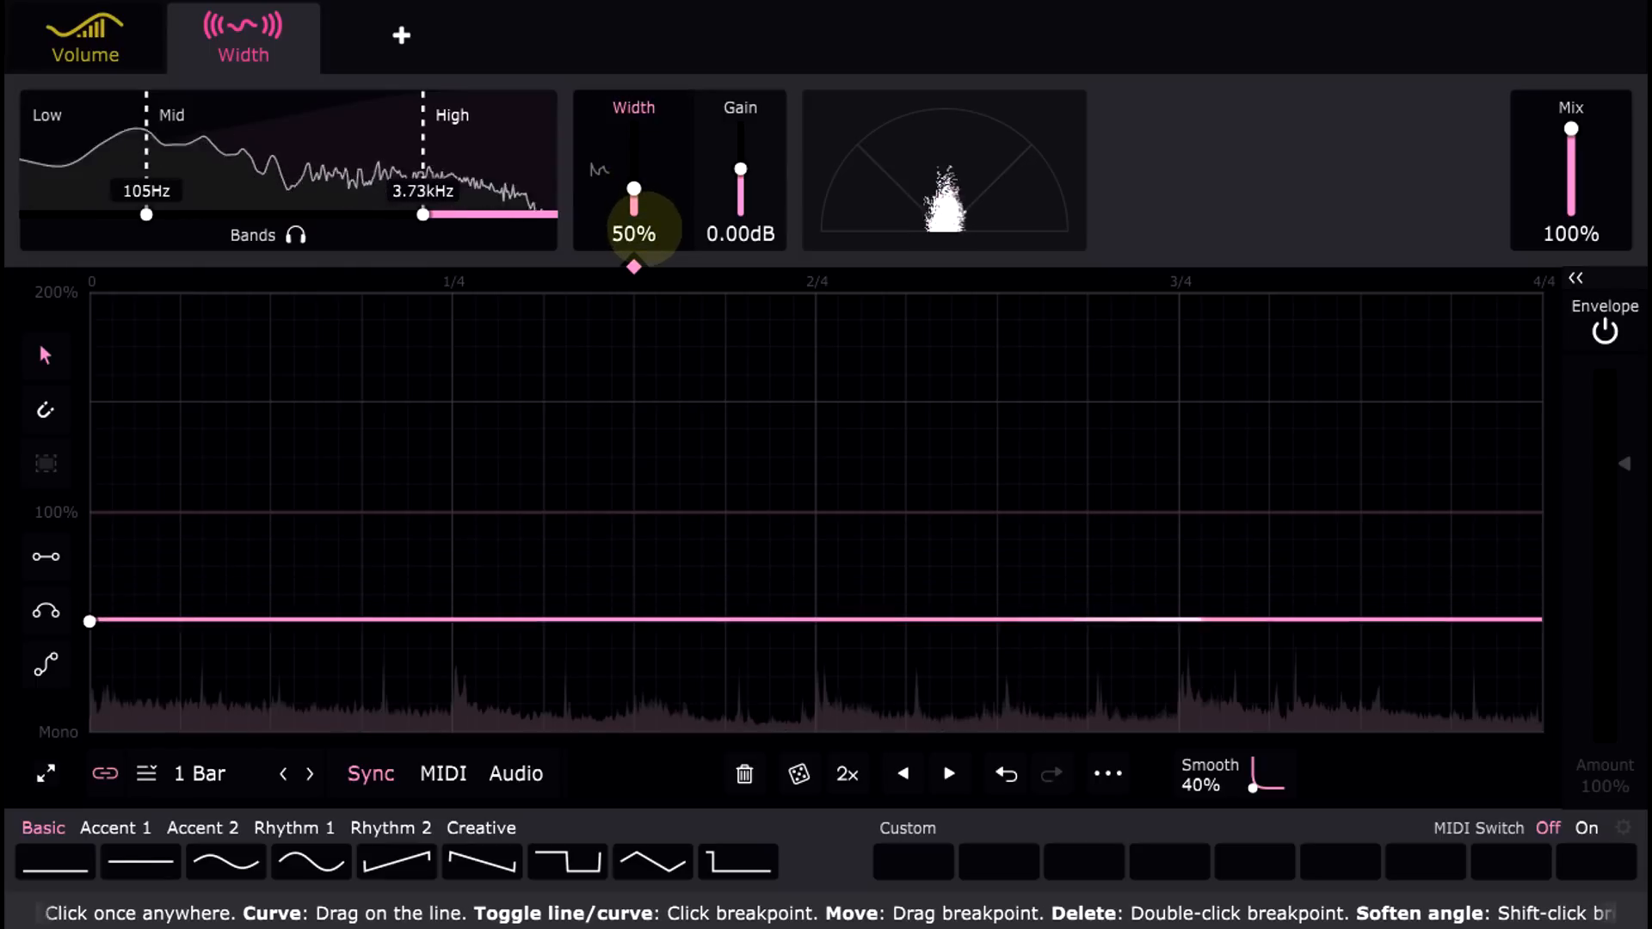
Step: Raise the Mid band's Width to 130% and show the Width shaper's full Envelope settings
{"action": "mouse_move", "coordinate": [433, 131]}
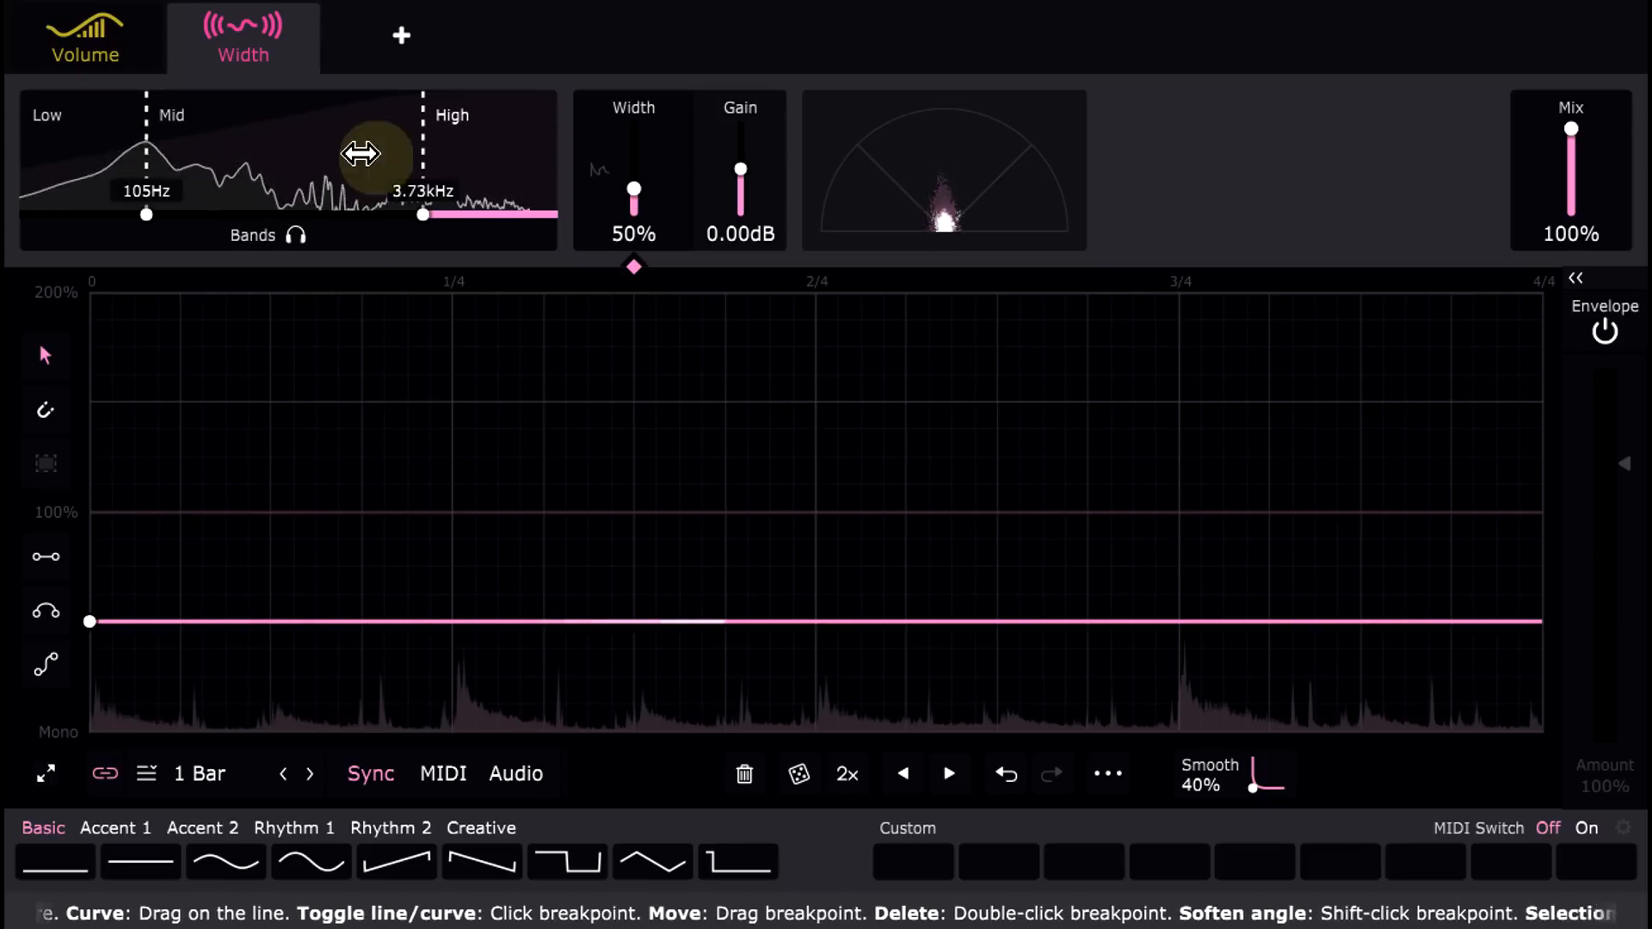
{"action": "left_click", "coordinate": [290, 152]}
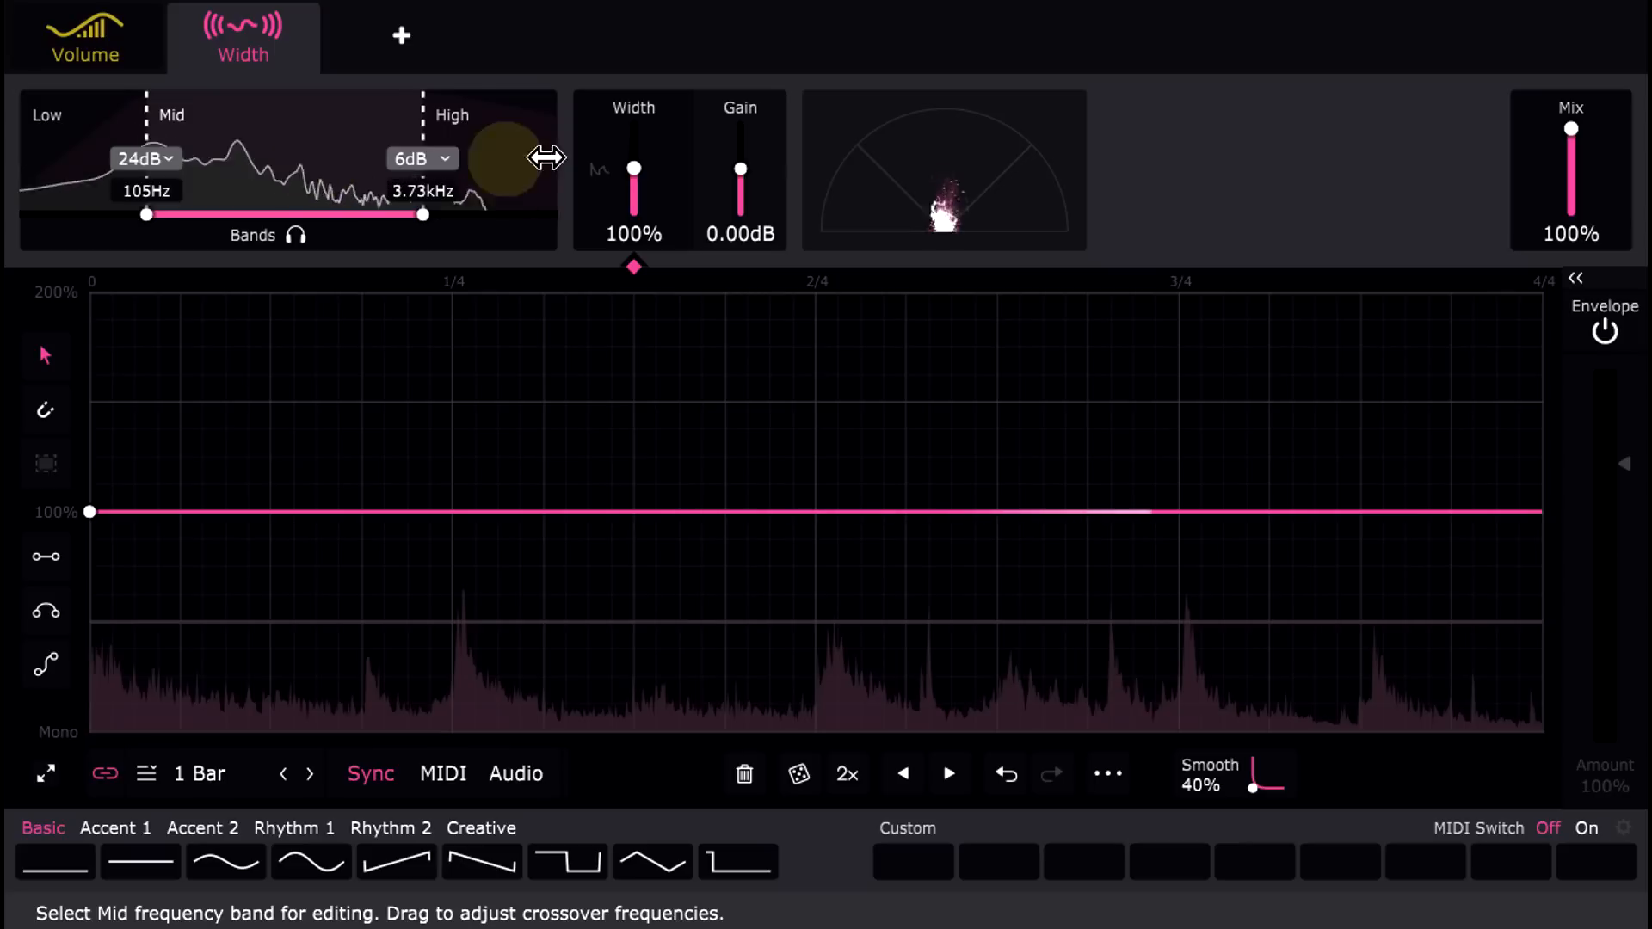
{"action": "left_click_drag", "start_coordinate": [634, 169], "coordinate": [634, 158]}
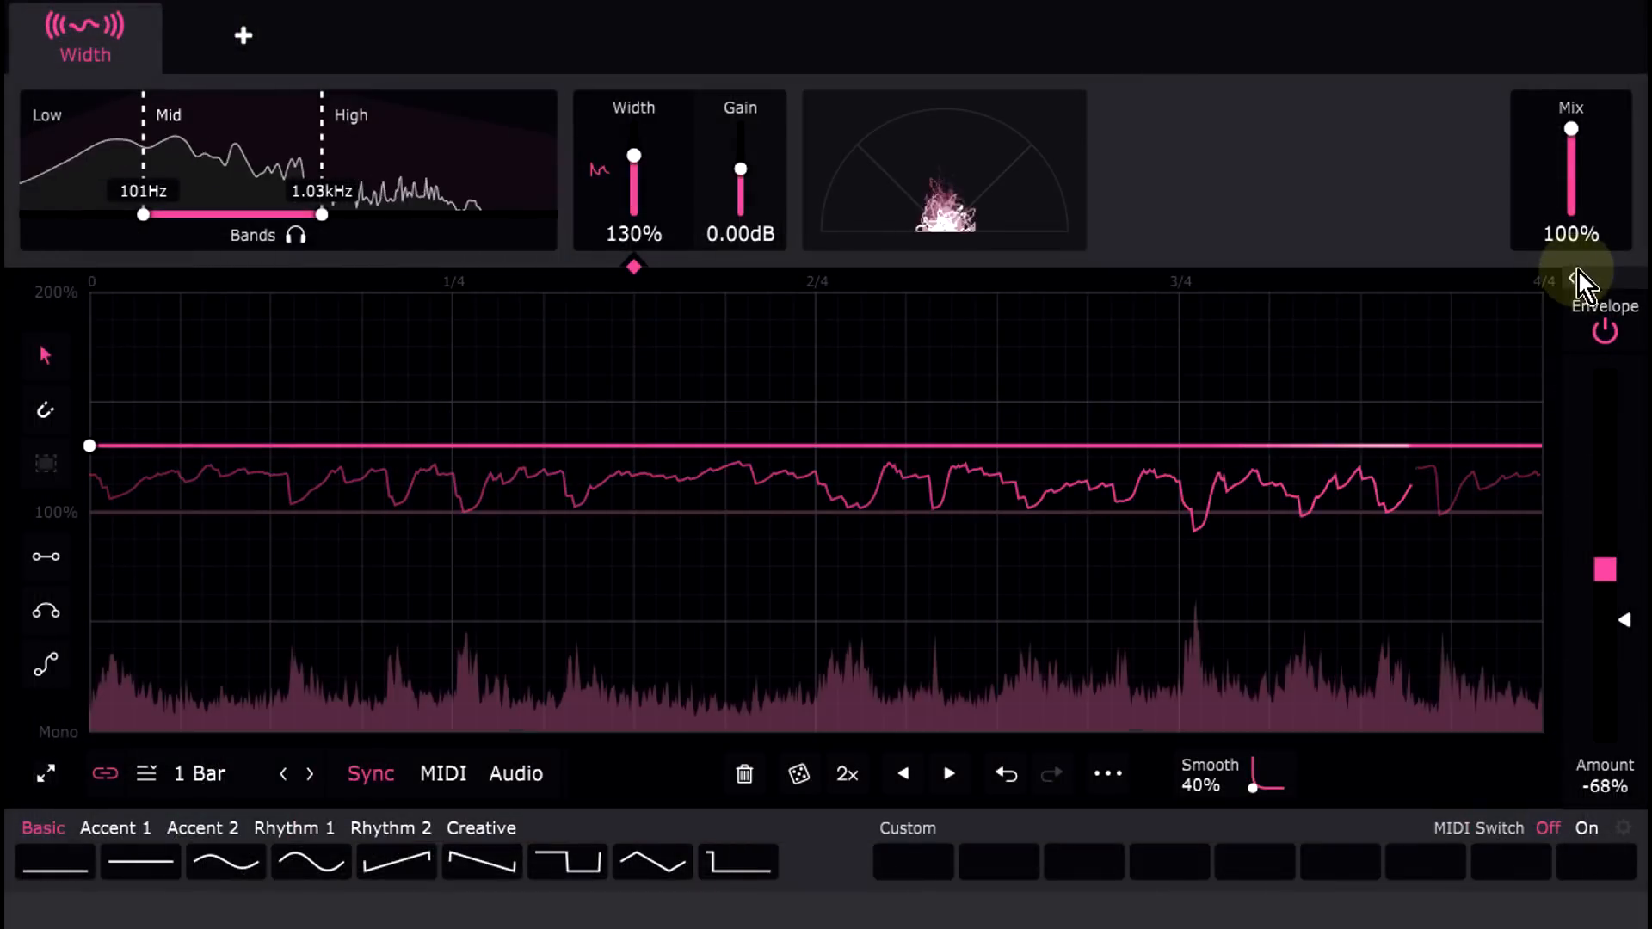
{"action": "left_click", "coordinate": [1580, 277]}
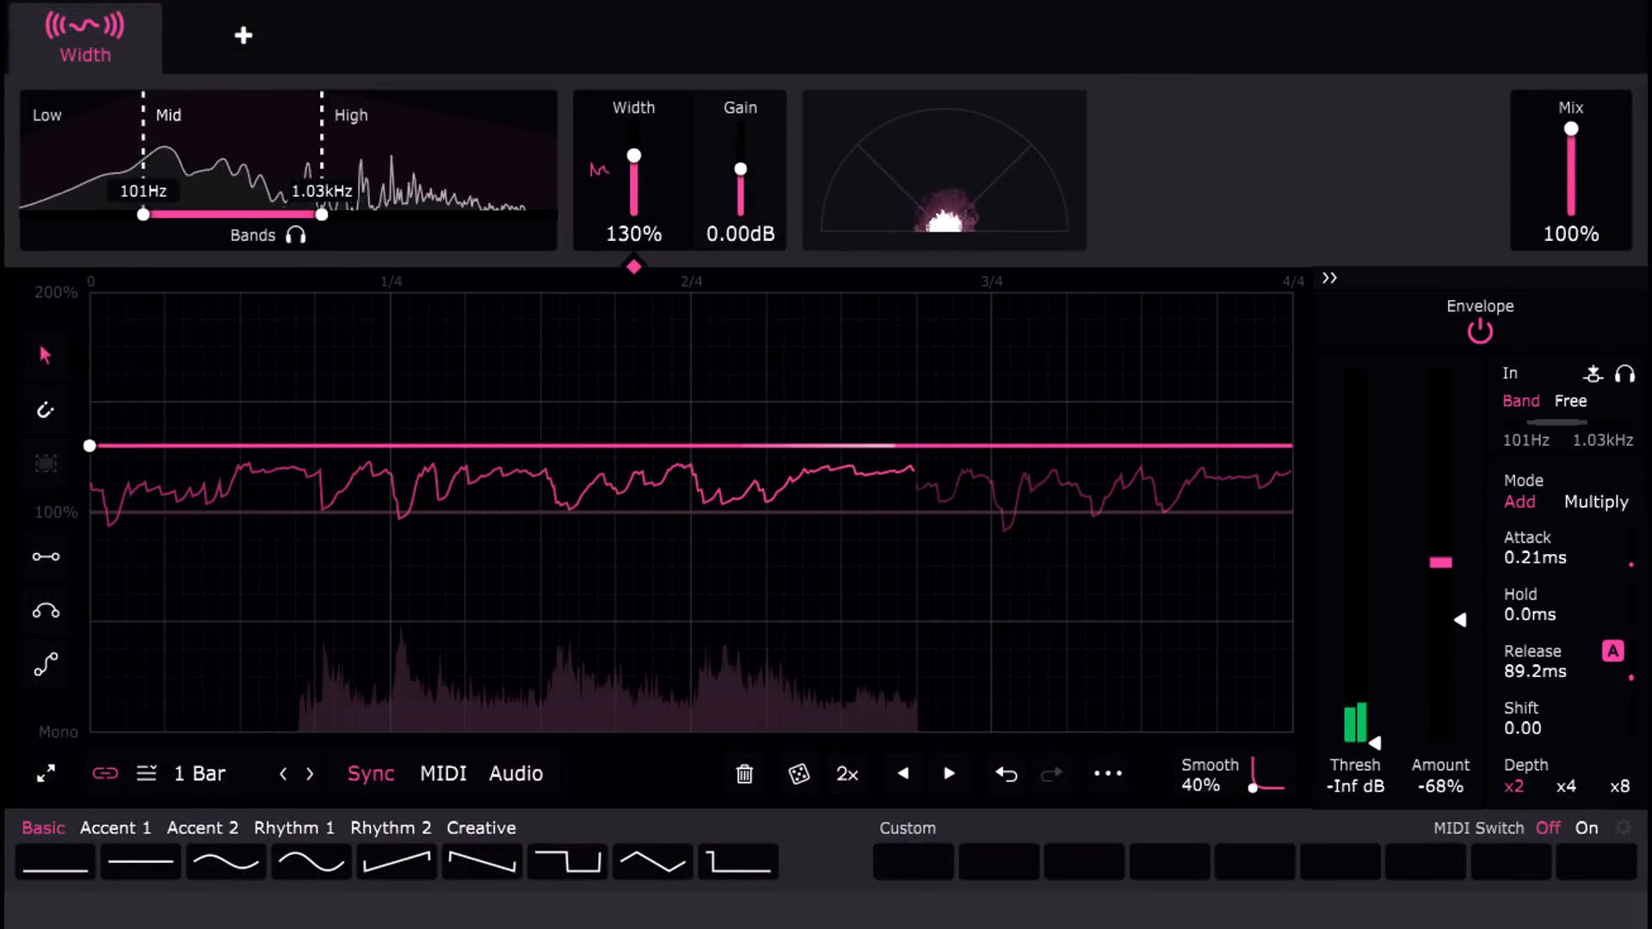